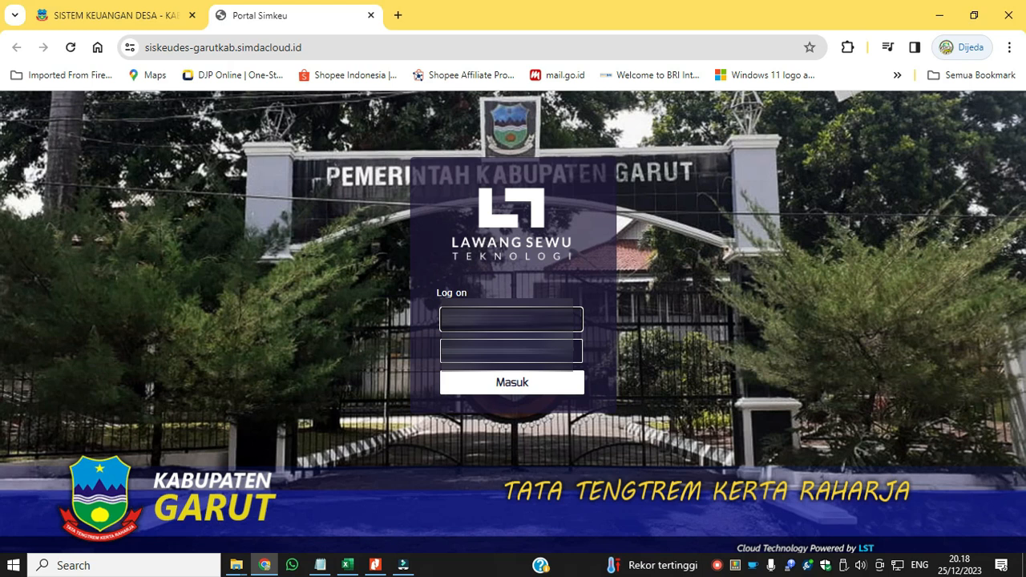
Log on to the Garut SIMKEU portal with the username and password.
key(Tab)
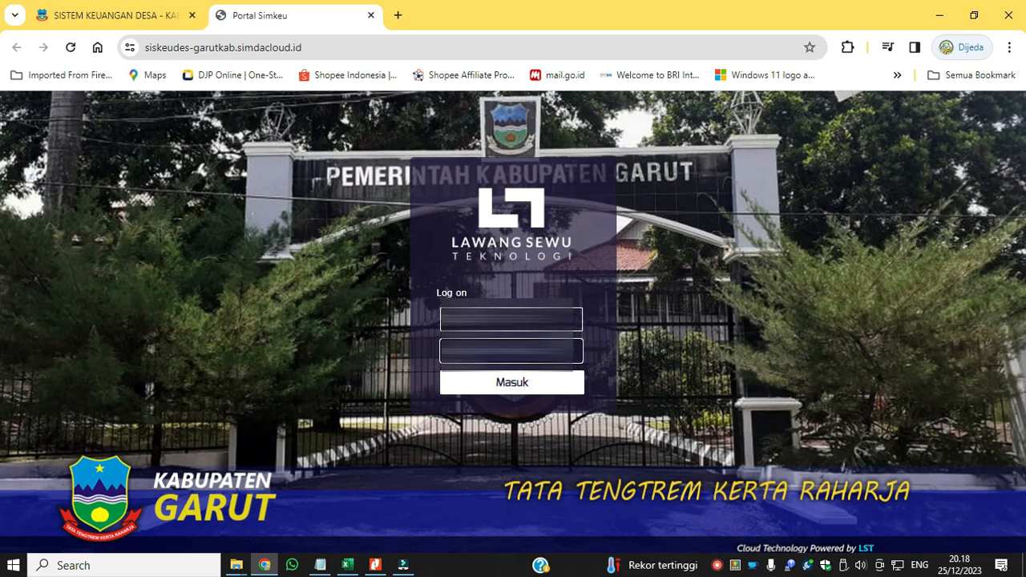
click(546, 383)
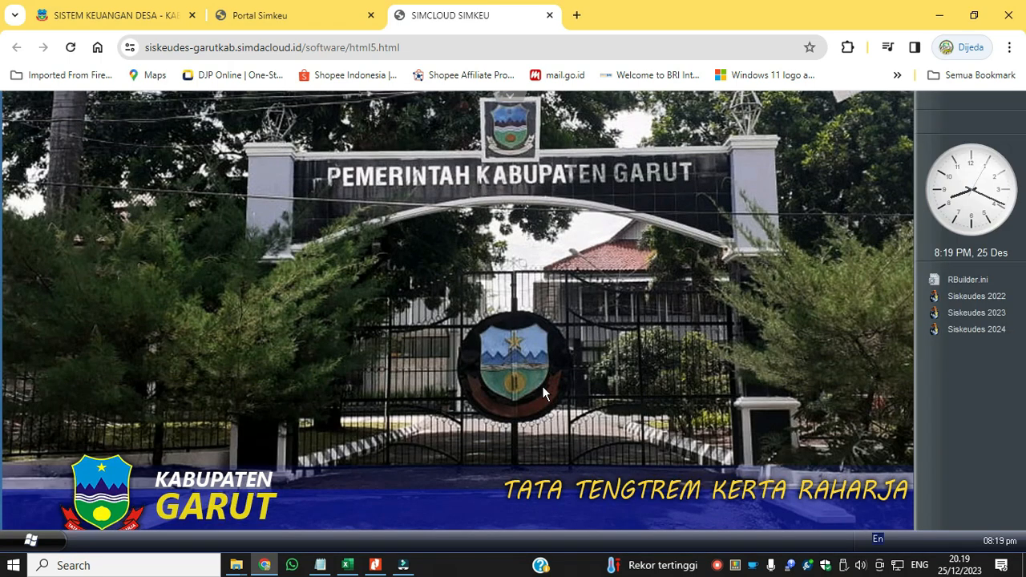
Launch Siskeudes 2024 and sign in with the user ID and password for budget year 2024.
click(996, 337)
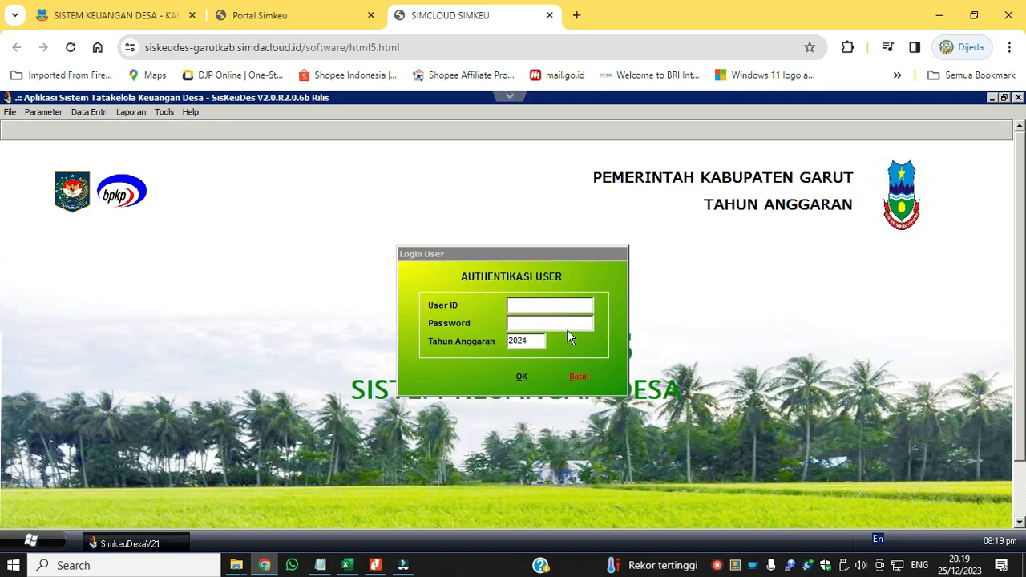
click(565, 308)
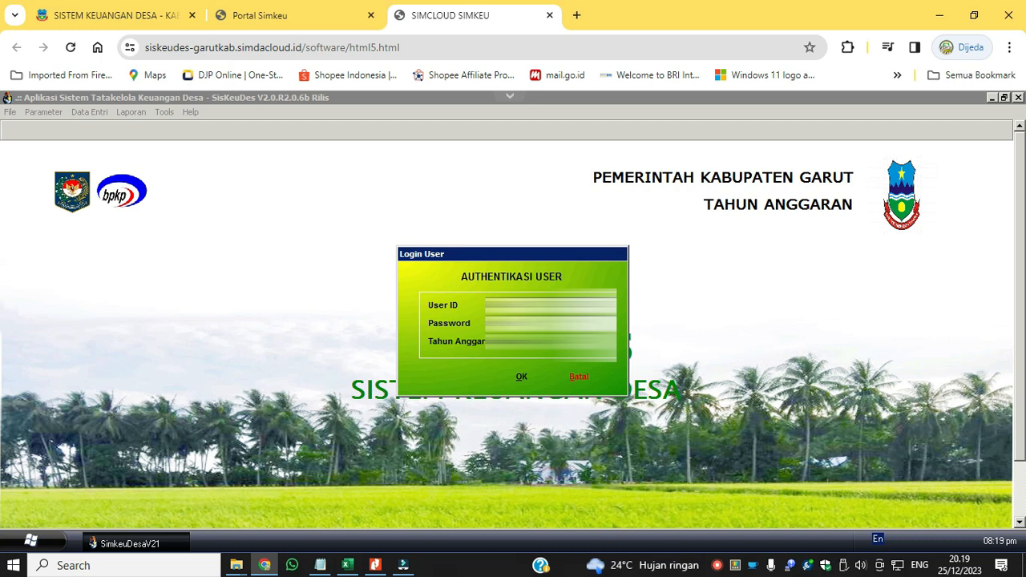
click(526, 376)
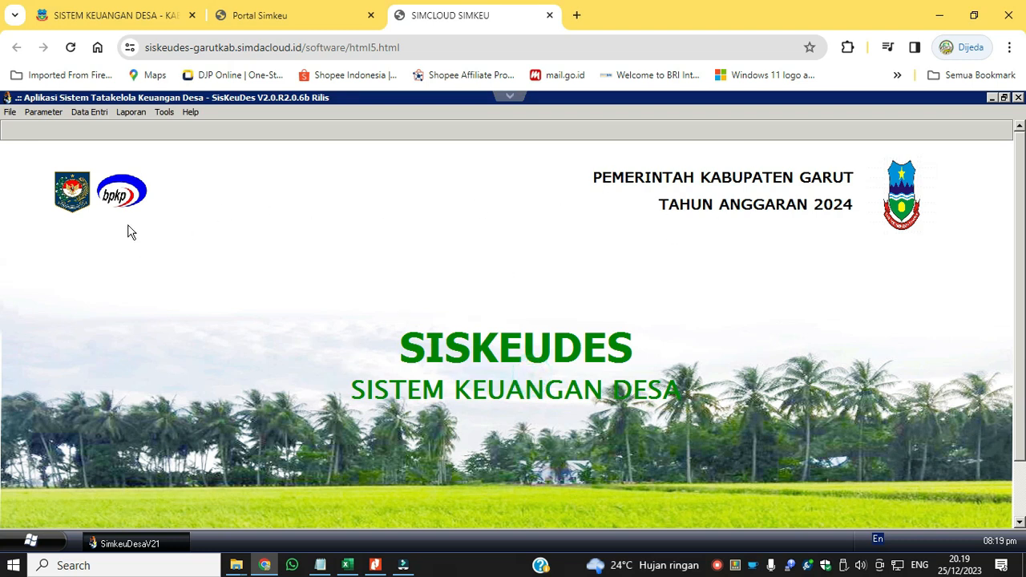
Open Isian Data Anggaran under Penganggaran, view the Kegiatan data form, and close that form.
click(88, 113)
click(90, 147)
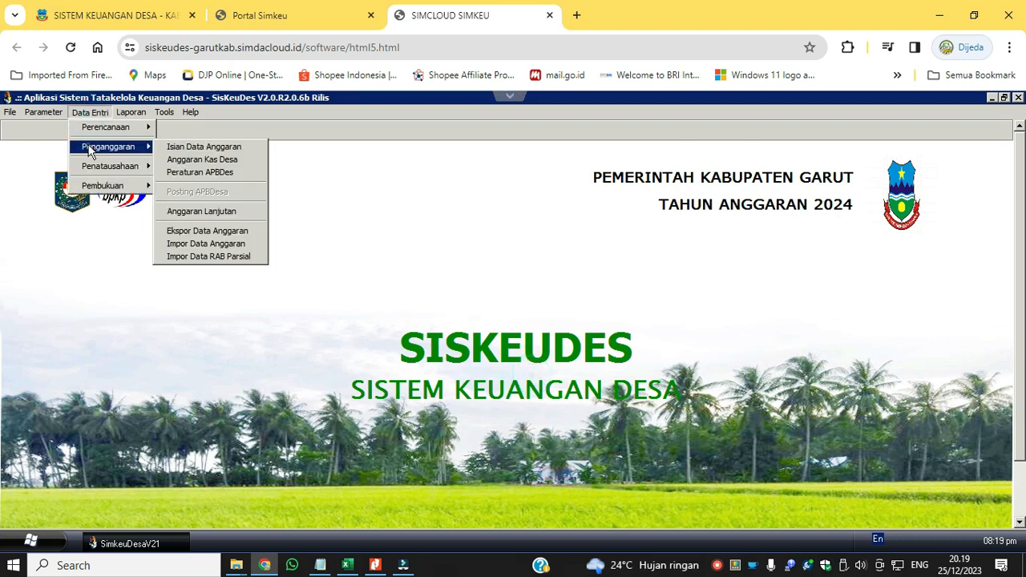
click(172, 146)
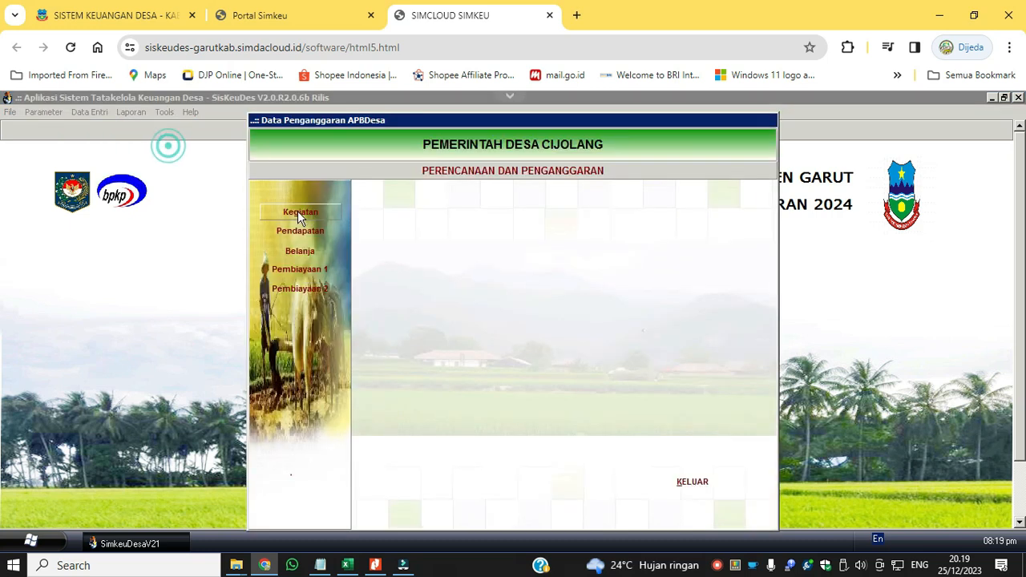
click(297, 213)
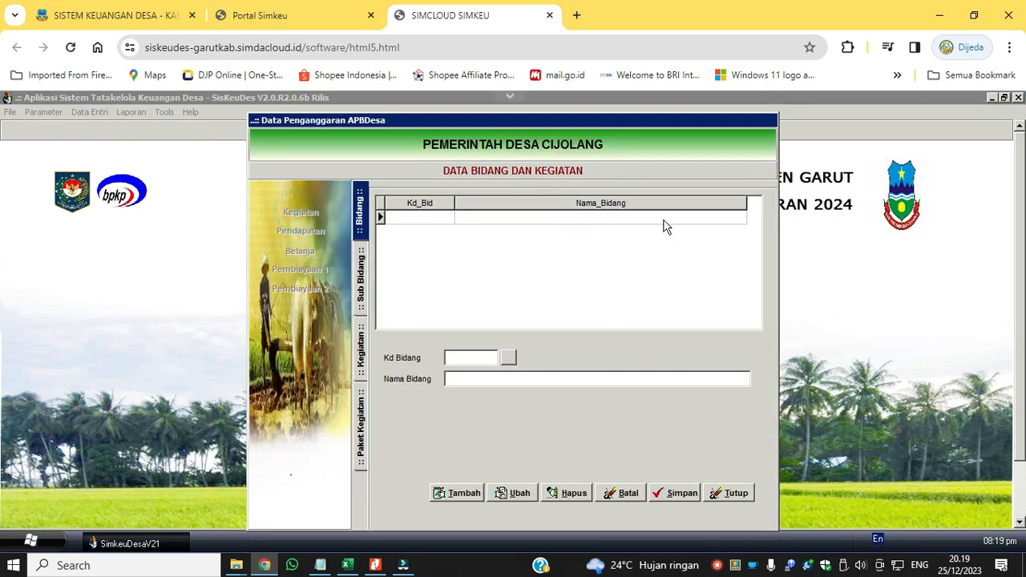
click(750, 493)
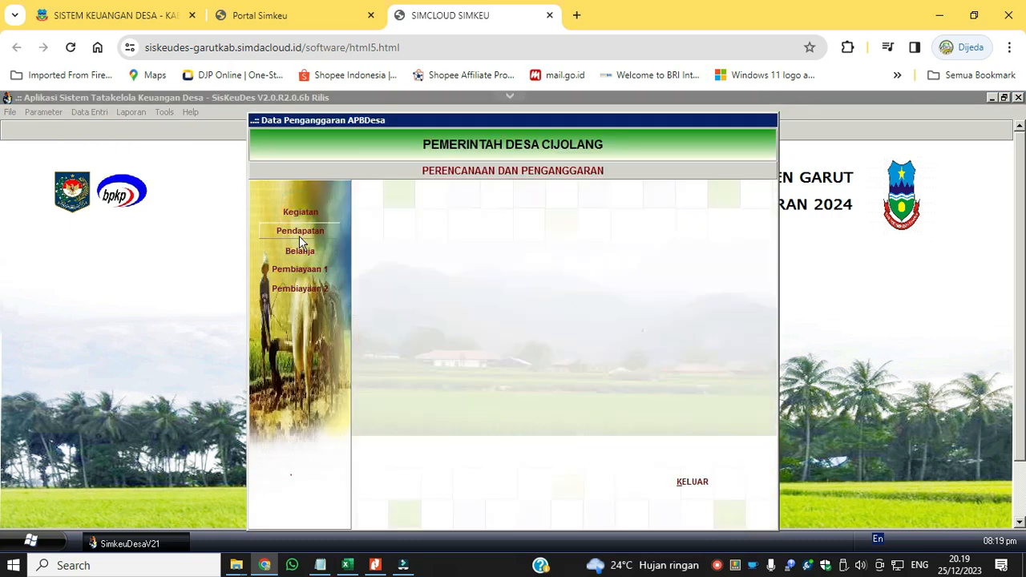
Check the Pendapatan form for the village income data and exit the budgeting window.
click(299, 233)
click(584, 365)
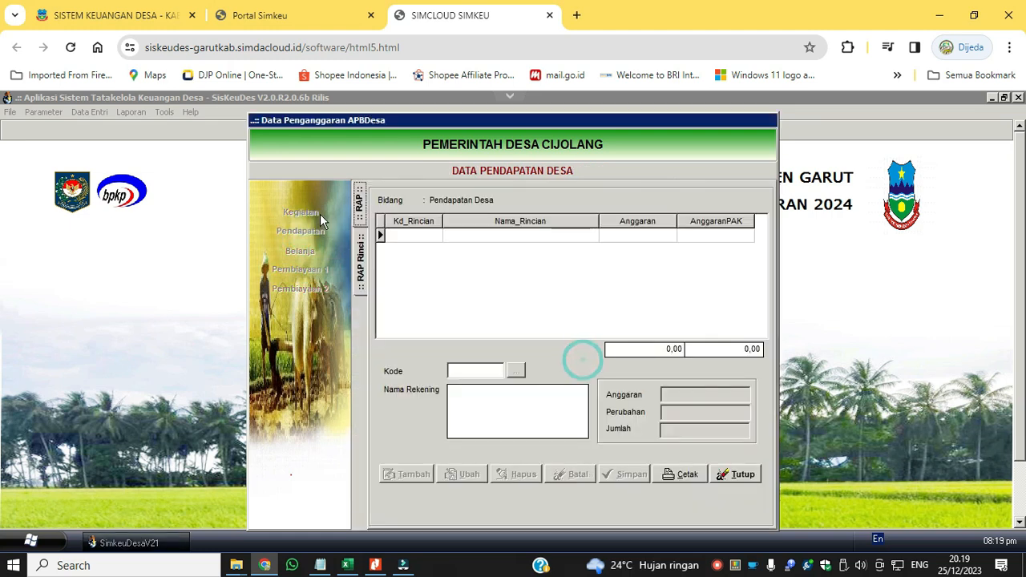
click(732, 471)
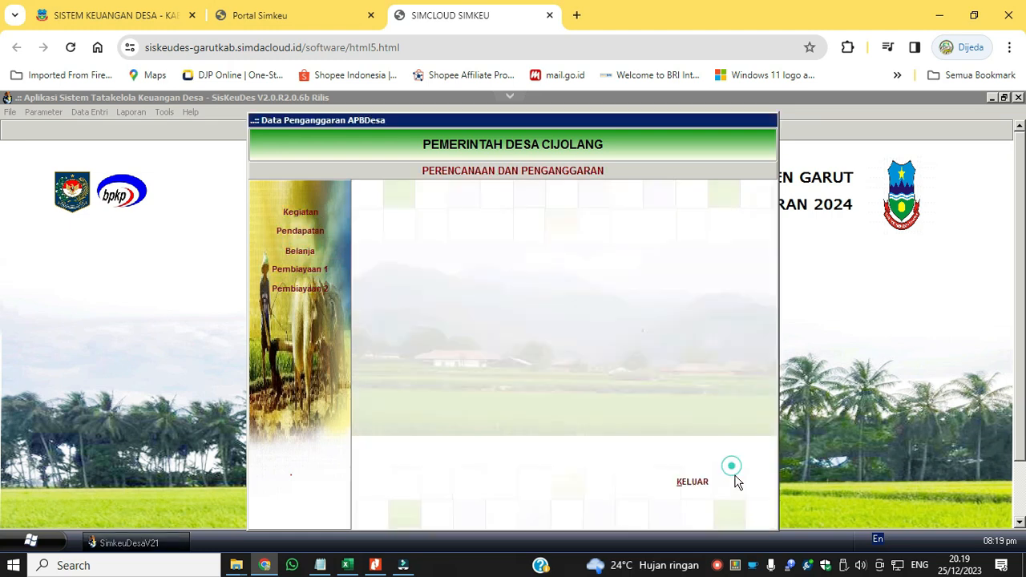
click(302, 231)
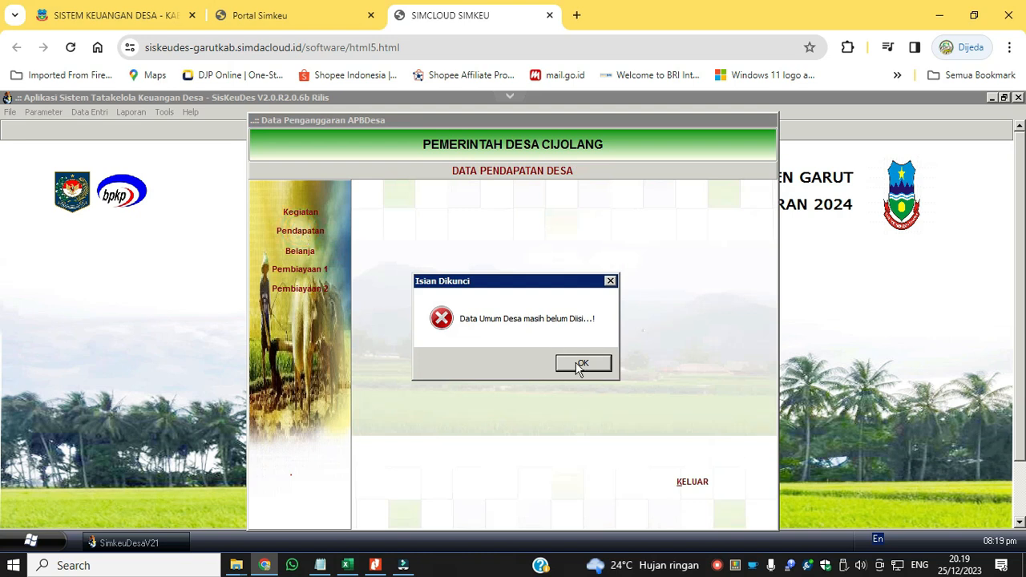
click(579, 365)
click(732, 472)
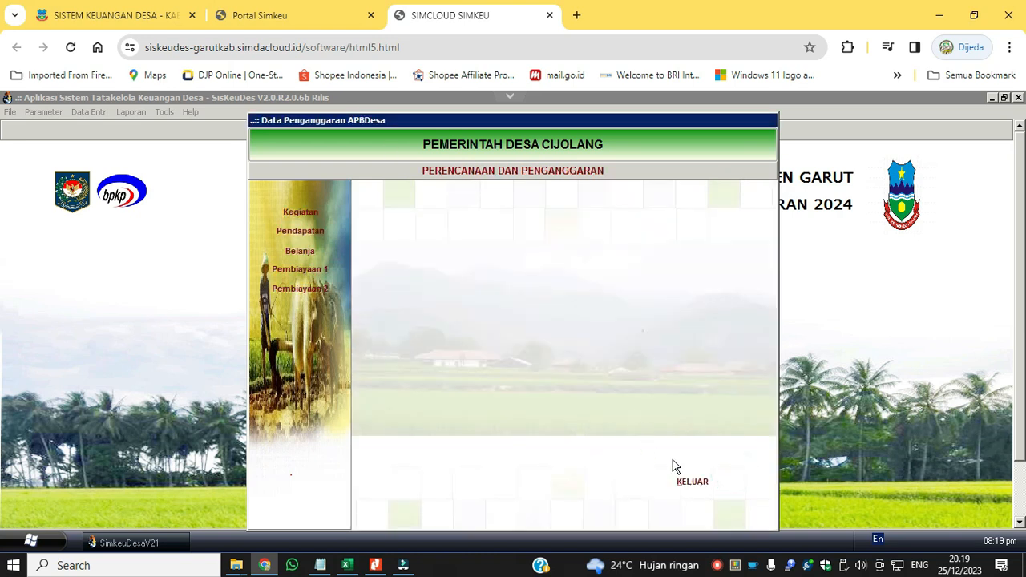
click(693, 482)
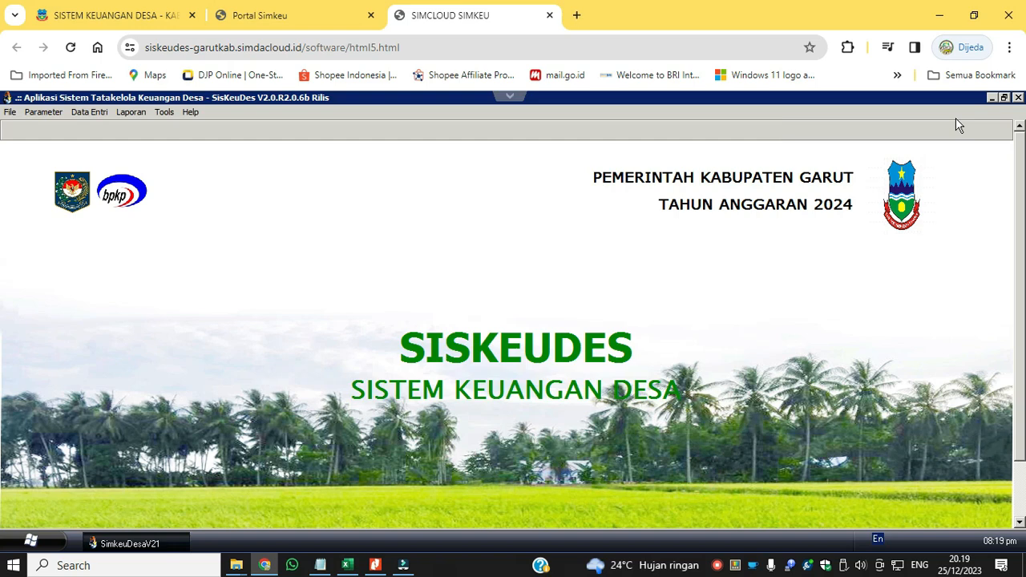
Minimize the 2024 application, launch Siskeudes 2023, and sign in with the user ID and password.
click(992, 97)
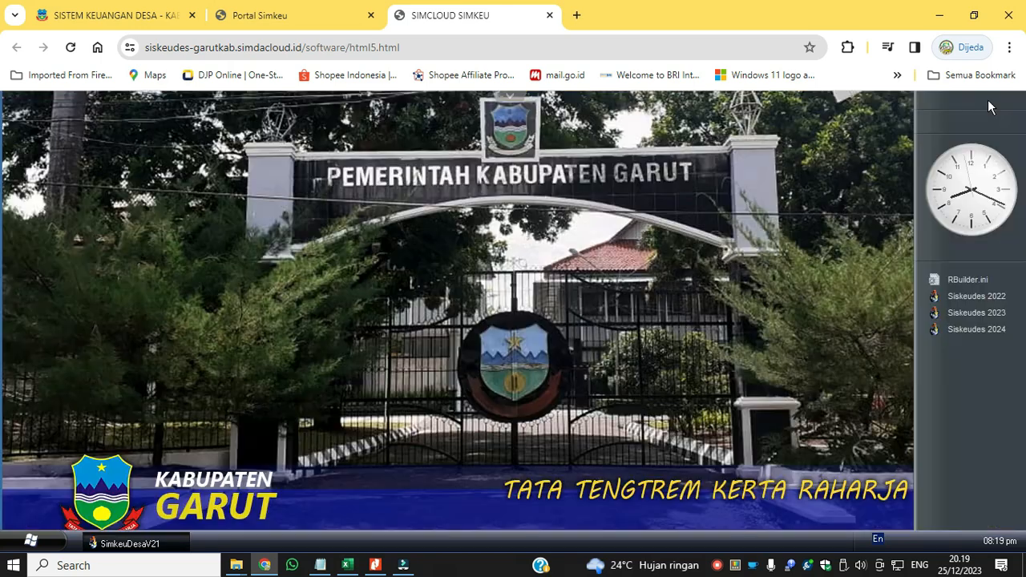
click(970, 314)
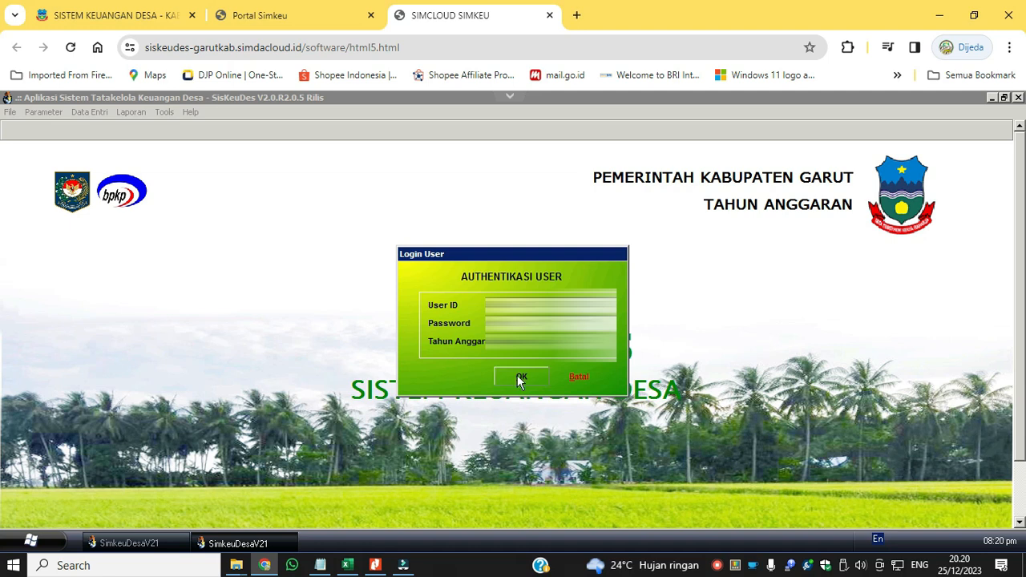
click(520, 376)
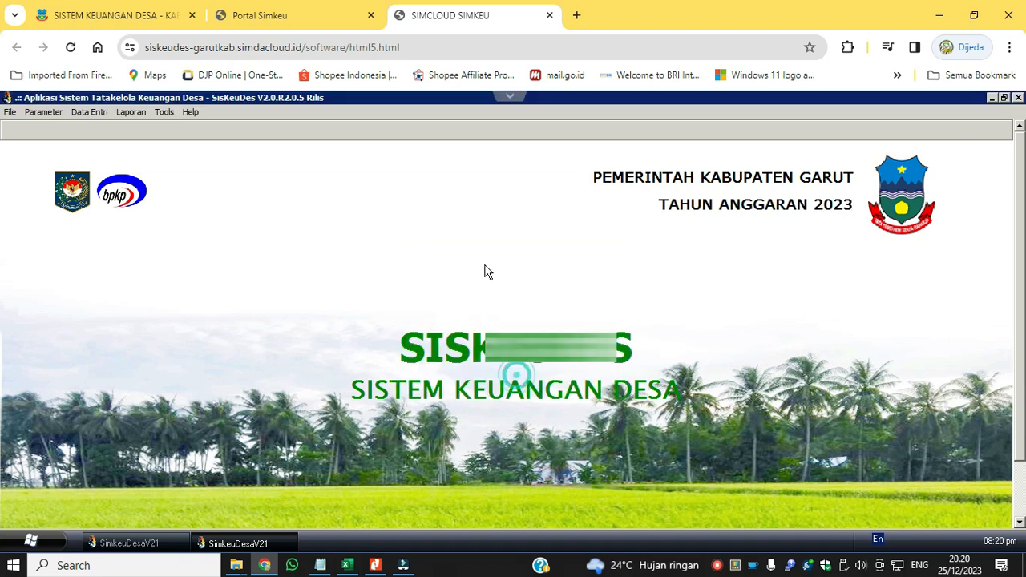
Open the Data Umum Desa form in Siskeudes 2023 and copy the village head's name.
click(89, 112)
mouse_move(103, 126)
click(201, 128)
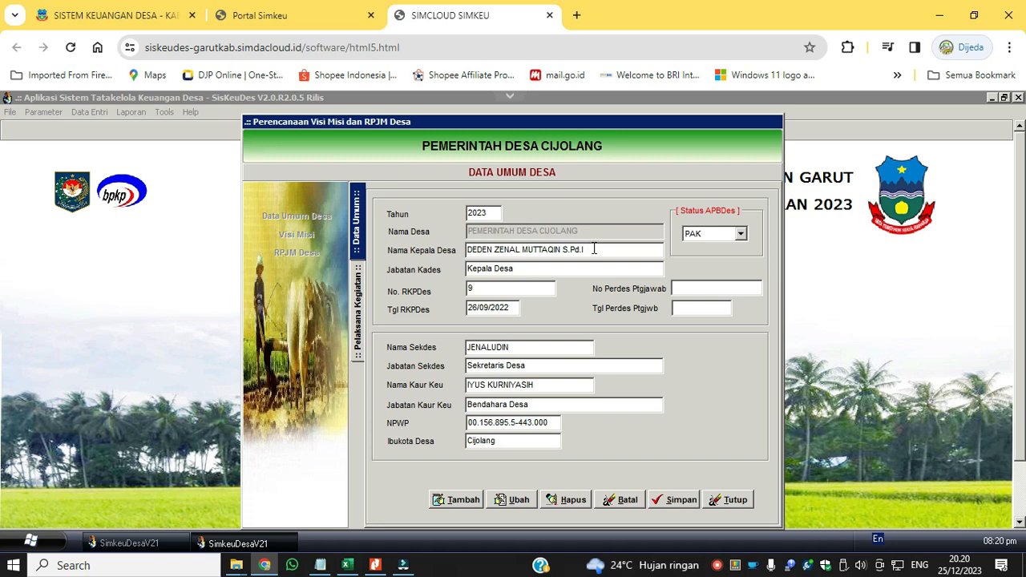
click(595, 249)
key(ctrl+c)
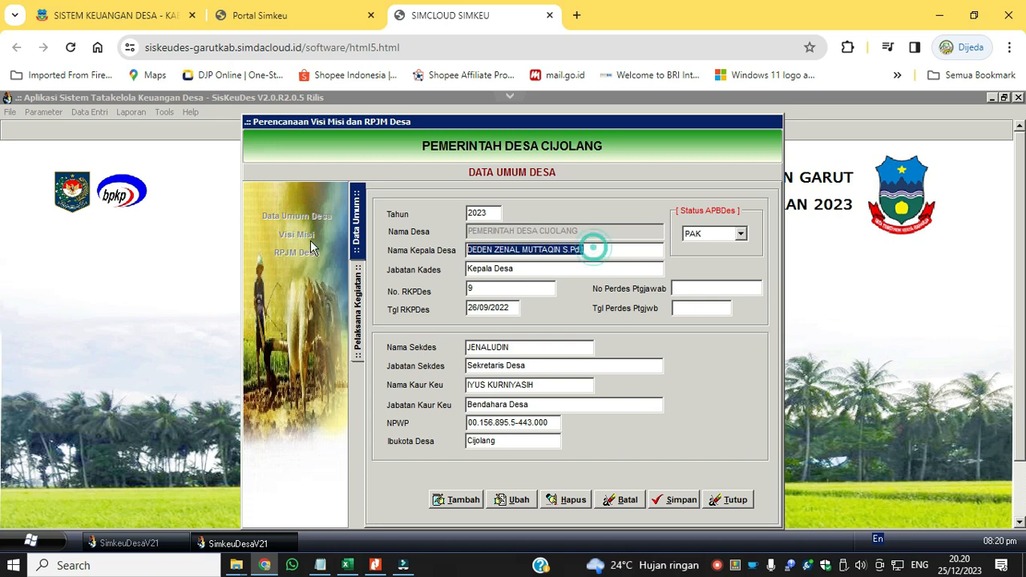
Add a new Data Umum Desa record in Siskeudes 2024 and fill in the copied village head's name.
click(165, 542)
click(92, 113)
mouse_move(104, 134)
click(213, 126)
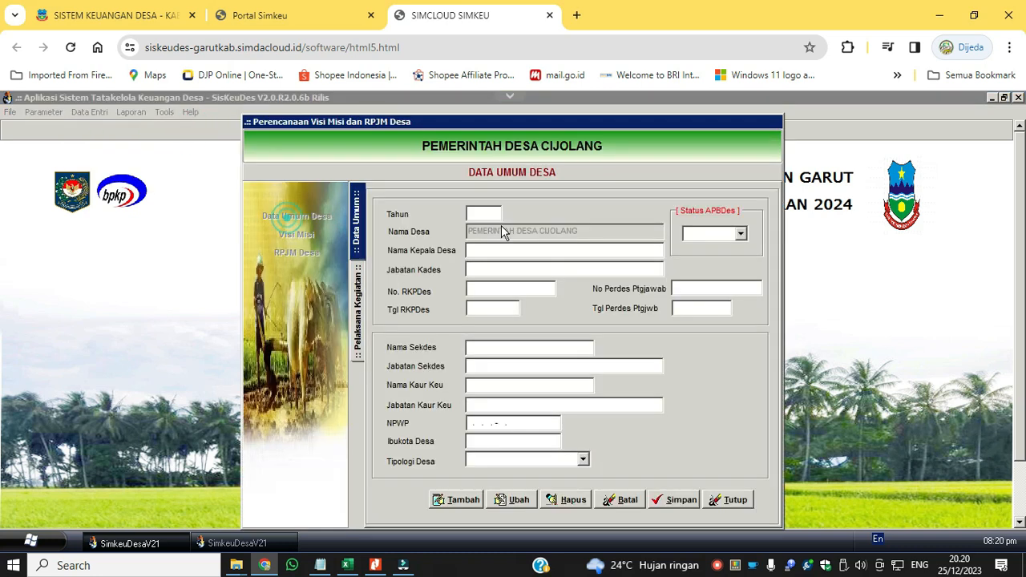
click(458, 500)
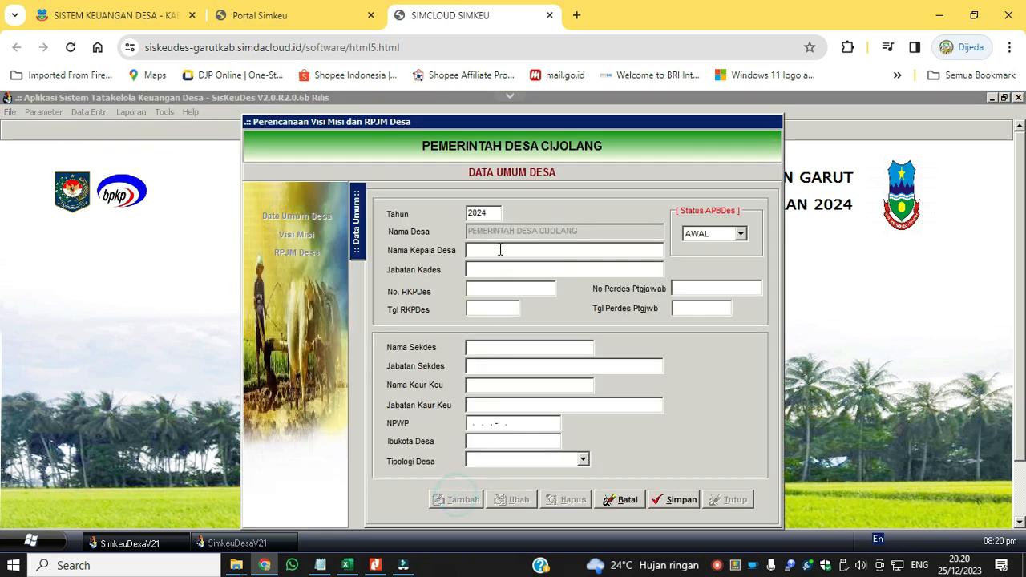
key(ctrl+v)
key(Tab)
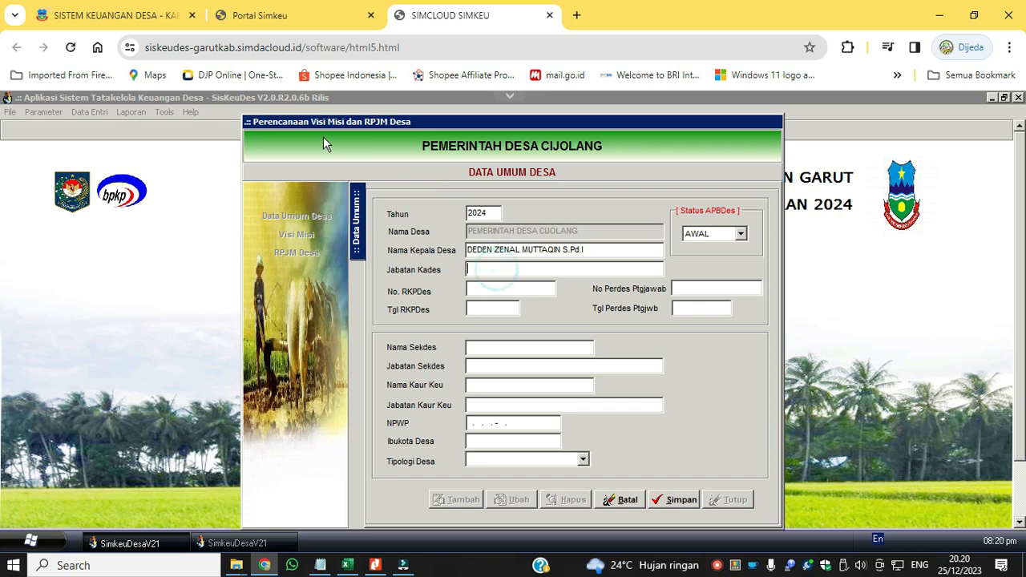
Copy the Jabatan Kades value "Kepala Desa" from the 2023 record into the 2024 record.
click(232, 543)
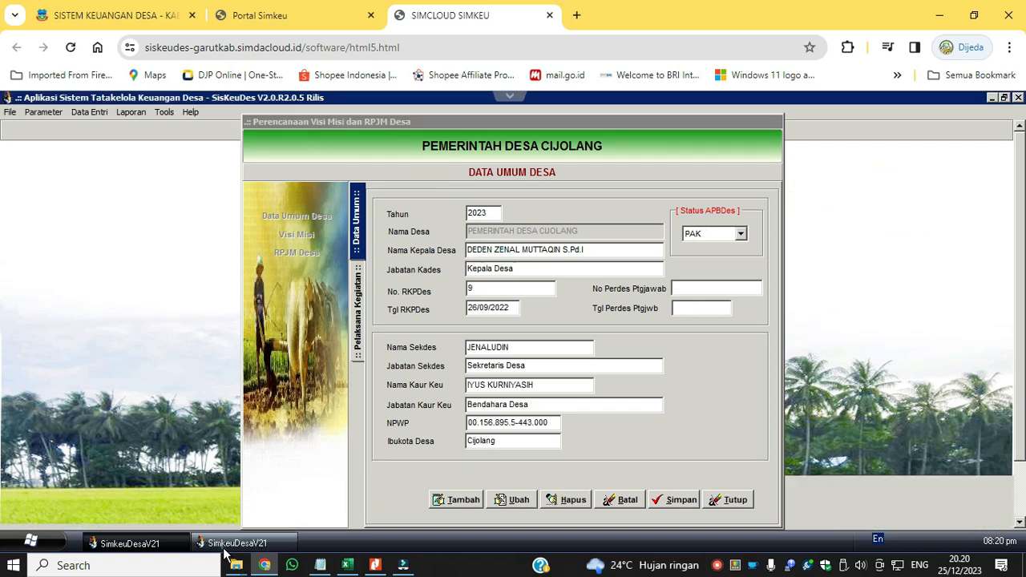
click(546, 269)
key(ctrl+c)
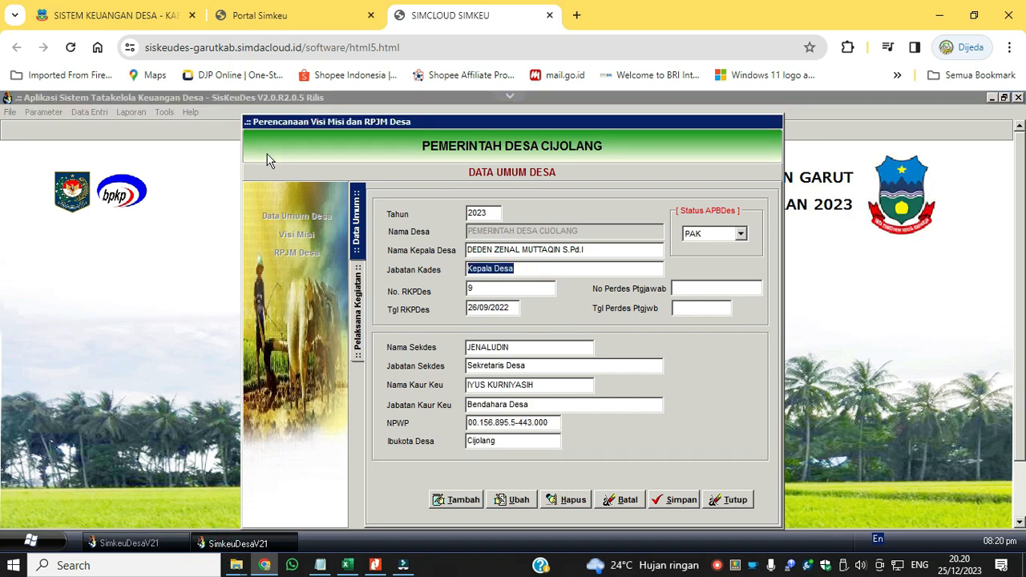
click(176, 543)
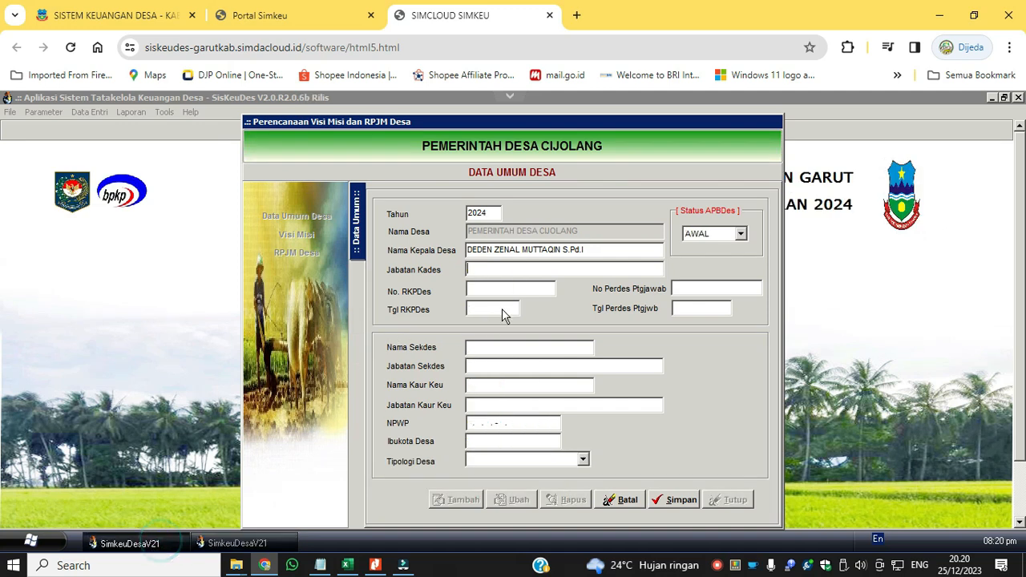
key(ctrl+v)
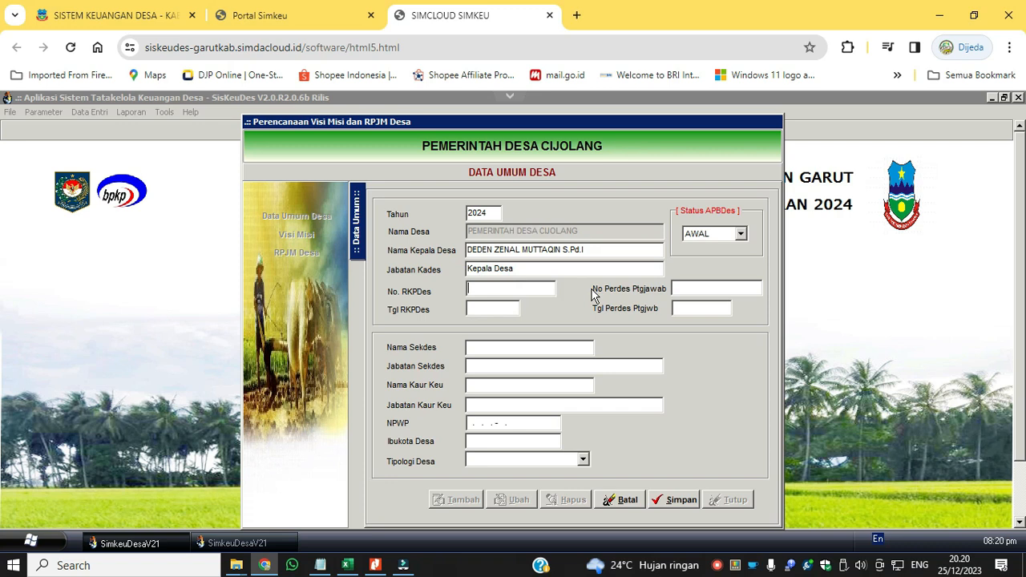
Set No. RKPDes to 8 and Tgl RKPDes to 29/09/2023 in the 2024 record.
click(498, 312)
text(29)
click(506, 347)
Copy the village secretary's name from the 2023 record into Nama Sekdes of the 2024 record.
click(227, 543)
drag(519, 348, 374, 357)
key(ctrl+c)
click(167, 545)
key(ctrl+v)
key(Tab)
Copy the Jabatan Sekdes value "Sekretaris Desa" from the 2023 record into the 2024 record.
click(207, 549)
drag(529, 365, 371, 372)
key(ctrl+c)
click(164, 545)
key(ctrl+v)
key(Tab)
Copy the finance officer's name from the 2023 record into Nama Kaur Keu of the 2024 record.
click(241, 544)
drag(553, 386, 357, 391)
key(ctrl+c)
click(164, 545)
key(ctrl+v)
key(Tab)
Copy the Jabatan Kaur Keu value "Bendahara Desa" from the 2023 record into the 2024 record.
click(241, 544)
drag(534, 405, 394, 407)
key(ctrl+c)
click(170, 545)
key(ctrl+v)
Copy the village's NPWP tax number from the 2023 record into the 2024 record.
click(241, 544)
drag(553, 422, 363, 415)
key(ctrl+c)
click(164, 545)
click(488, 425)
key(ctrl+v)
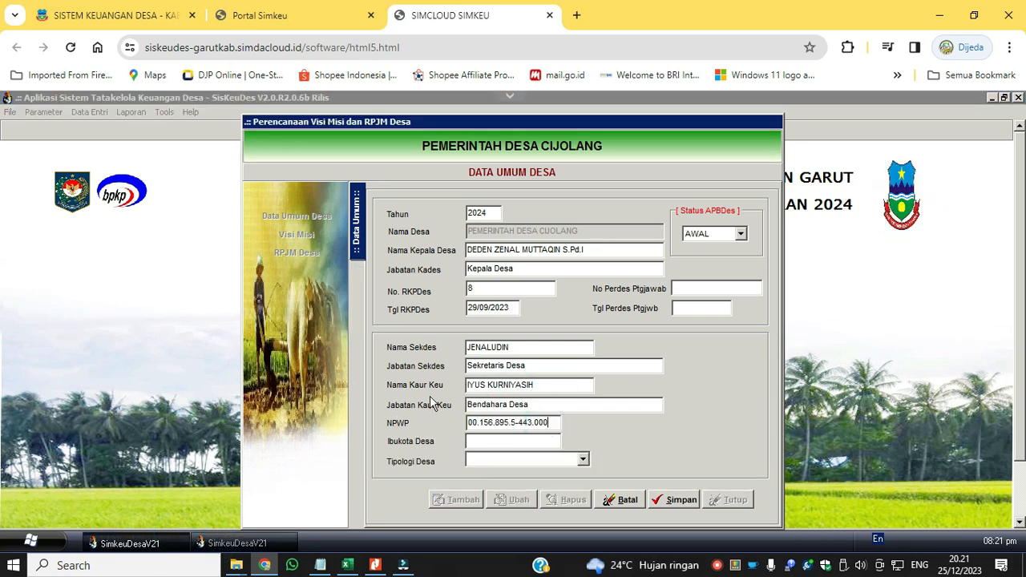
Copy the Ibukota Desa value "Cijolang" from the 2023 record into the 2024 record.
click(241, 544)
double_click(509, 442)
key(ctrl+c)
click(245, 545)
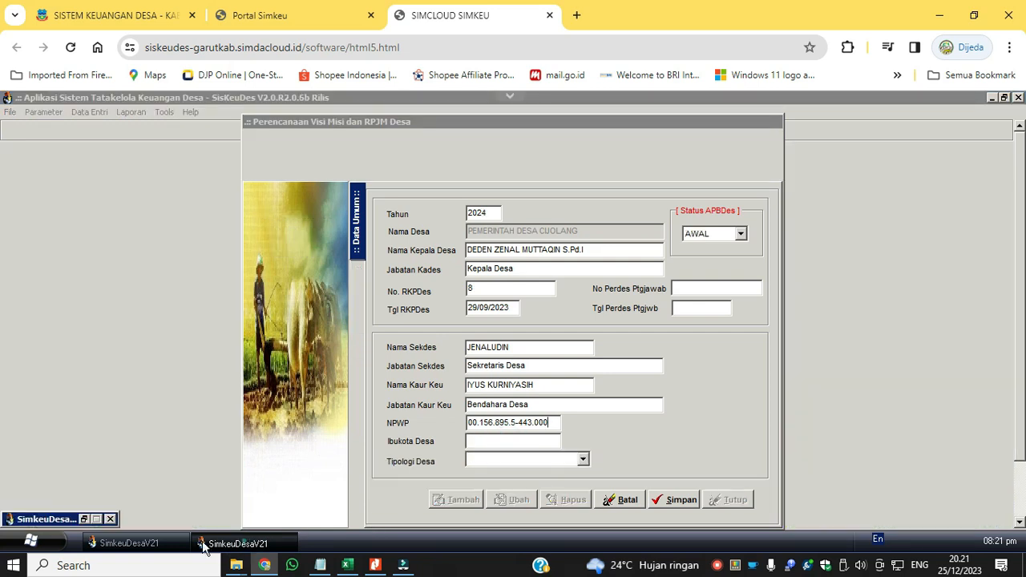
click(513, 442)
key(ctrl+v)
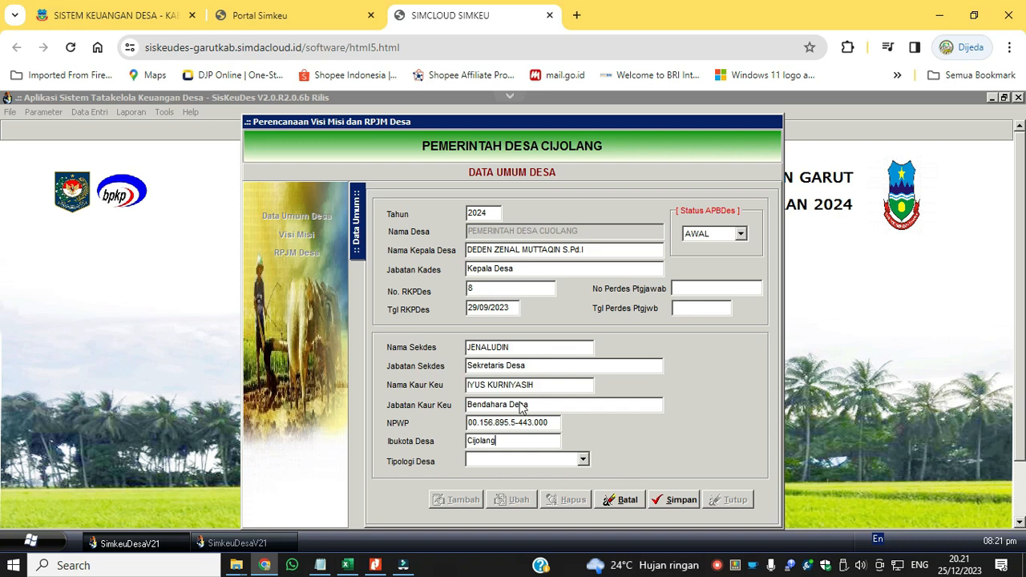
Set Tipologi Desa to "Industri sedang dan besar" and save the 2024 Data Umum Desa record.
click(583, 459)
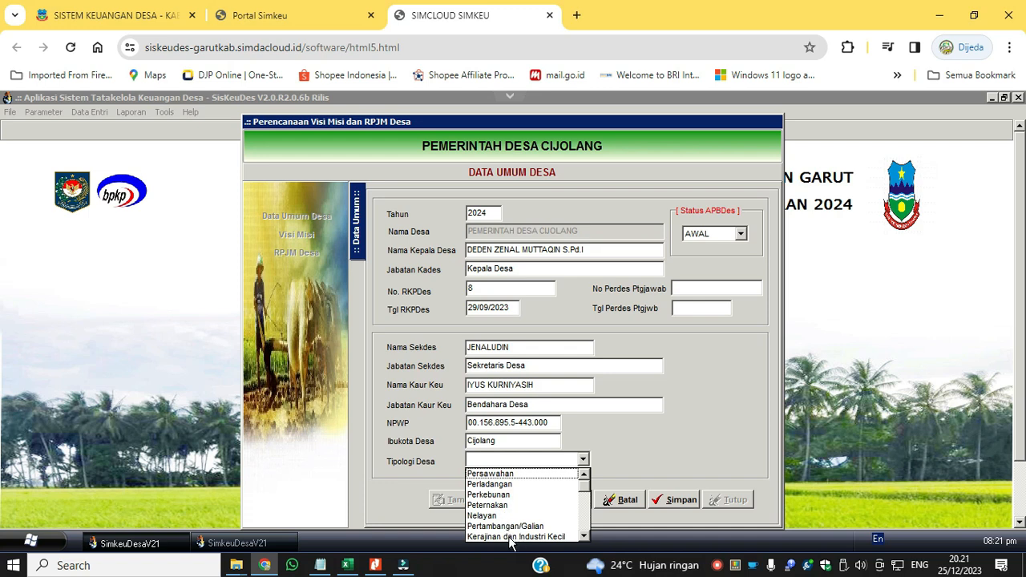
click(585, 537)
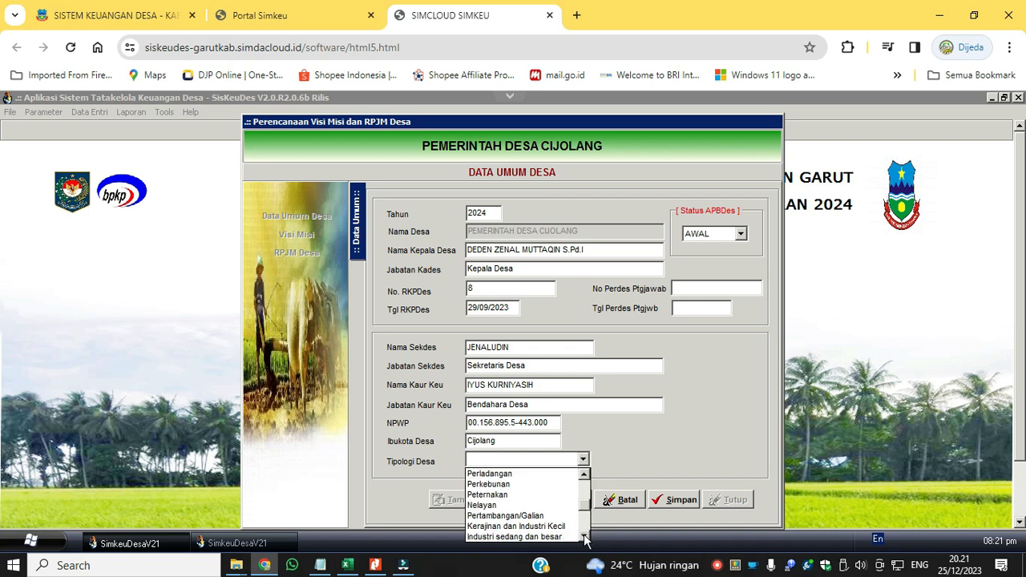
click(585, 536)
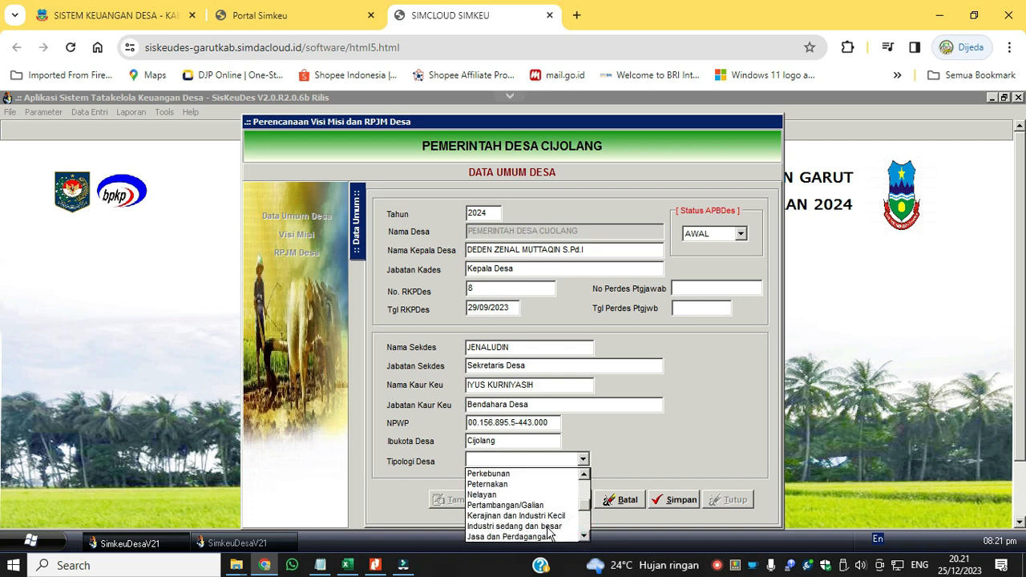
click(549, 527)
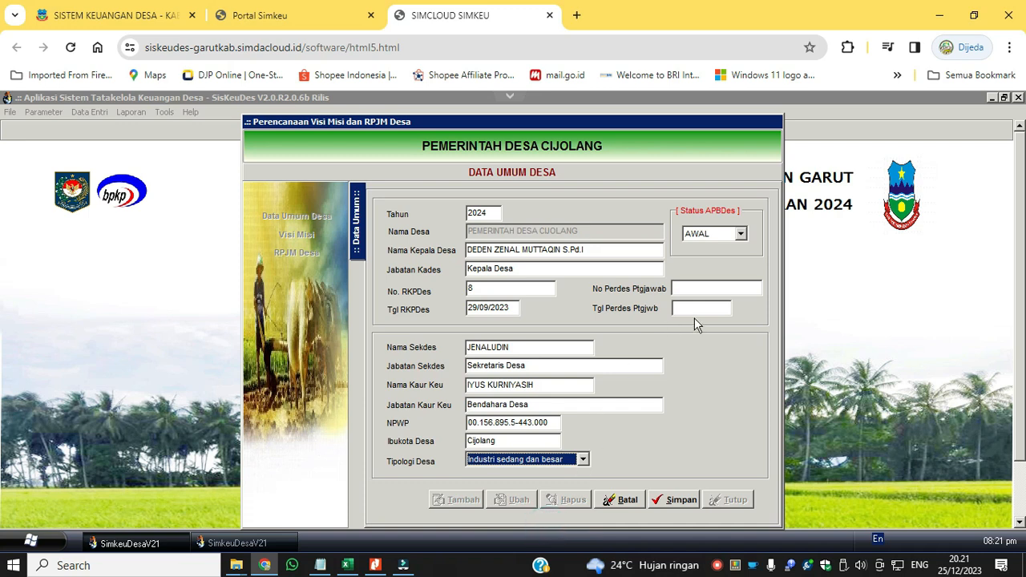
click(672, 501)
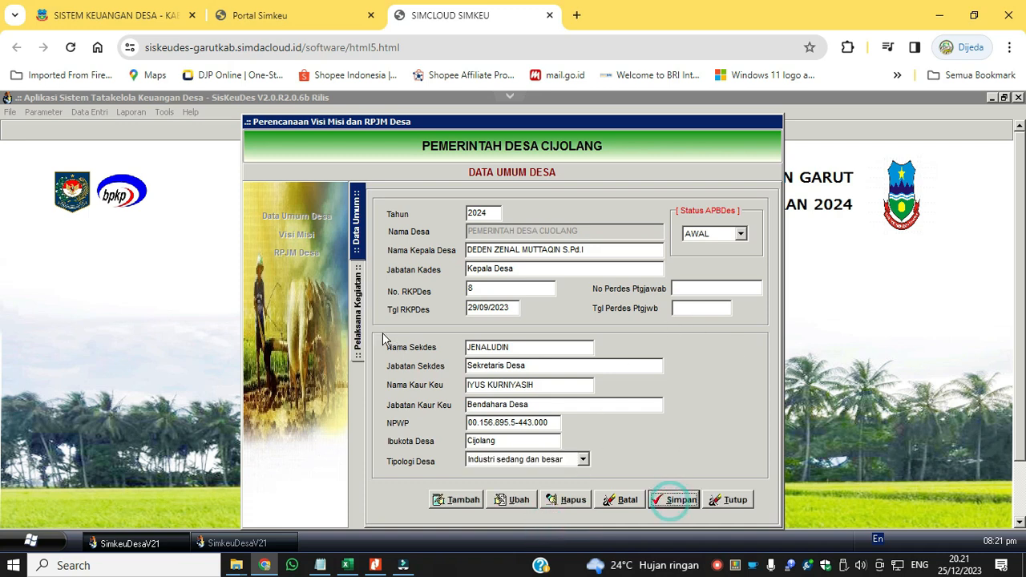
Add Pelaksana Kegiatan 01 to the 2024 data with the official's name and Jabatan "Kasi Pemerintahan" from the 2023 list, and save it.
click(358, 321)
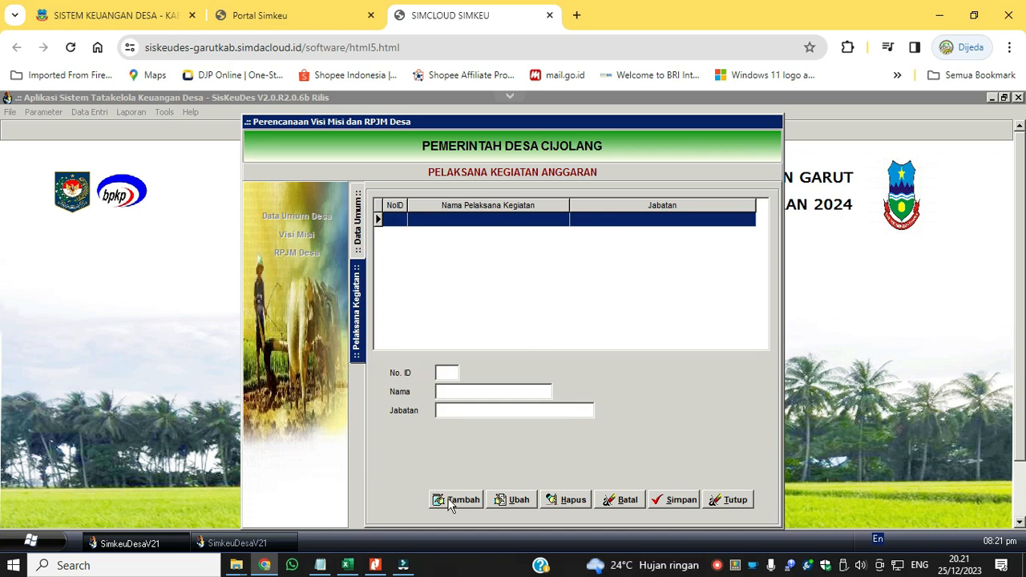
click(453, 501)
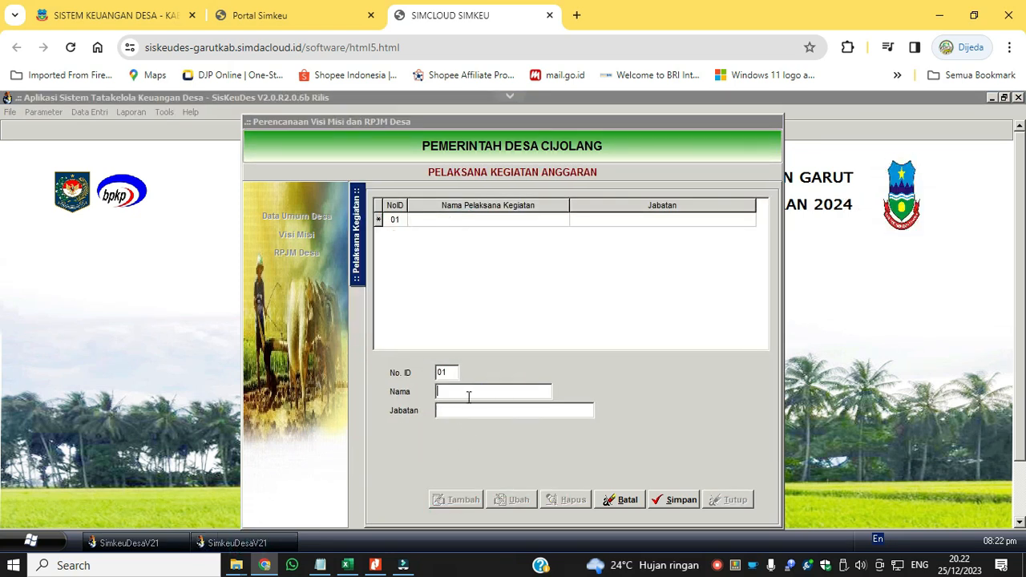
text(MIFTAHUDIN)
click(457, 409)
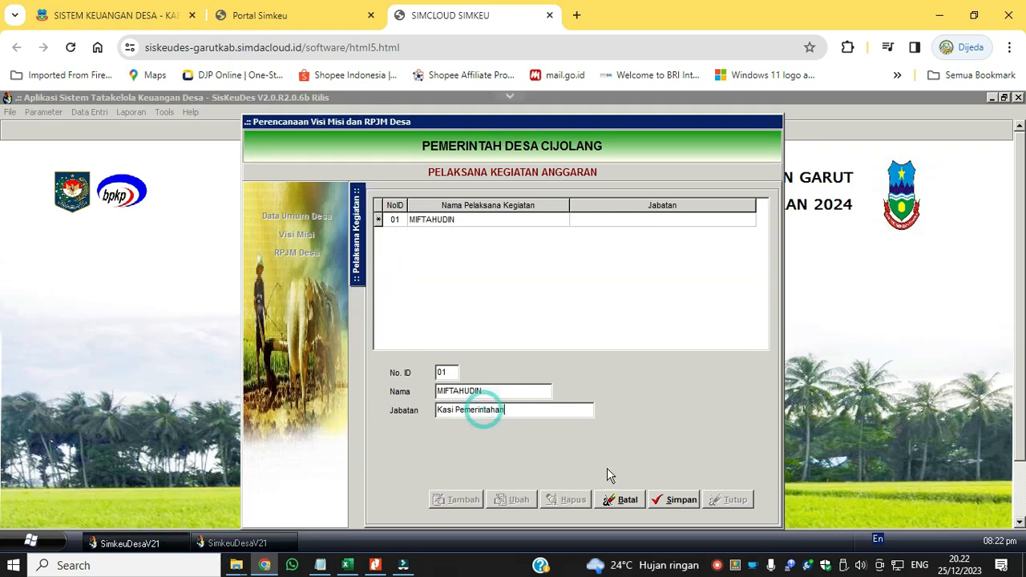
click(678, 500)
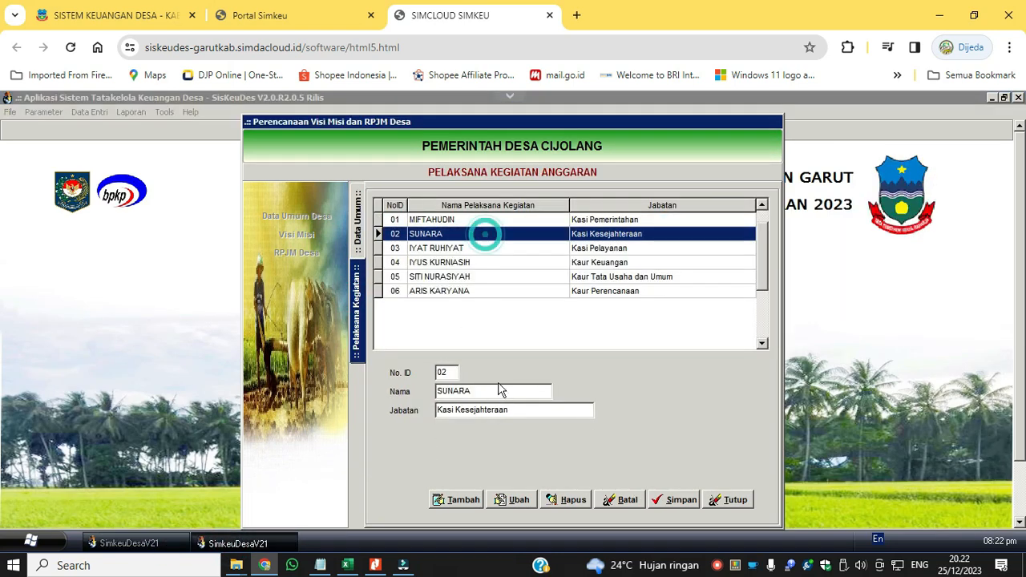
Create Pelaksana Kegiatan entry 02 in 2024 and copy in the Kasi Kesejahteraan official's name from the 2023 list.
double_click(494, 391)
key(ctrl+c)
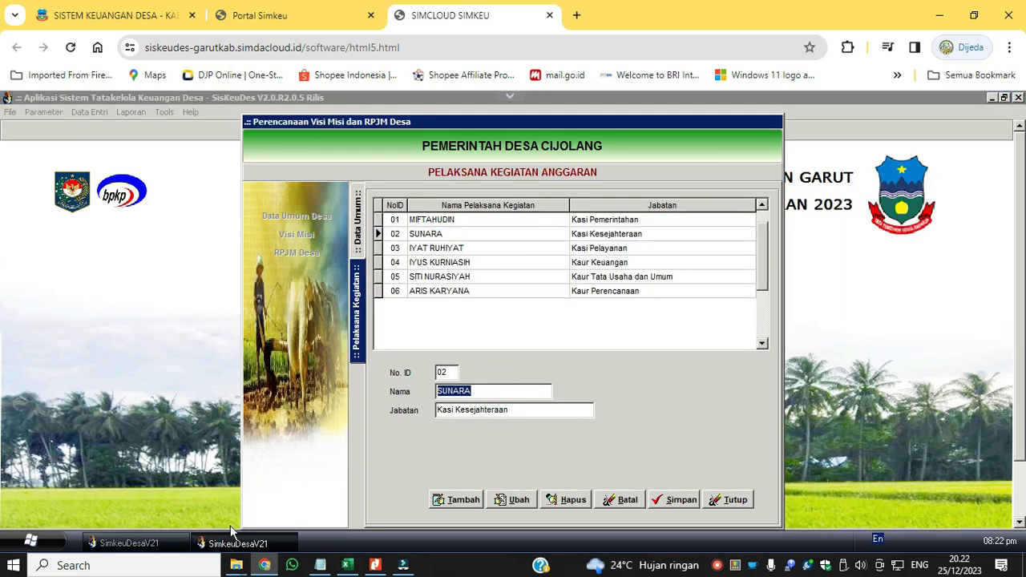
click(231, 542)
click(469, 498)
click(479, 391)
key(ctrl+v)
Copy the Jabatan "Kasi Kesejahteraan" from 2023 into 2024 entry 02 and save the entry.
click(260, 541)
drag(516, 412, 433, 412)
key(ctrl+c)
click(135, 542)
click(486, 413)
key(ctrl+v)
click(673, 496)
Create Pelaksana Kegiatan entry 03 in 2024 and copy in the Kasi Pelayanan official's name from the 2023 list.
click(455, 500)
click(247, 544)
click(482, 249)
drag(507, 392, 433, 392)
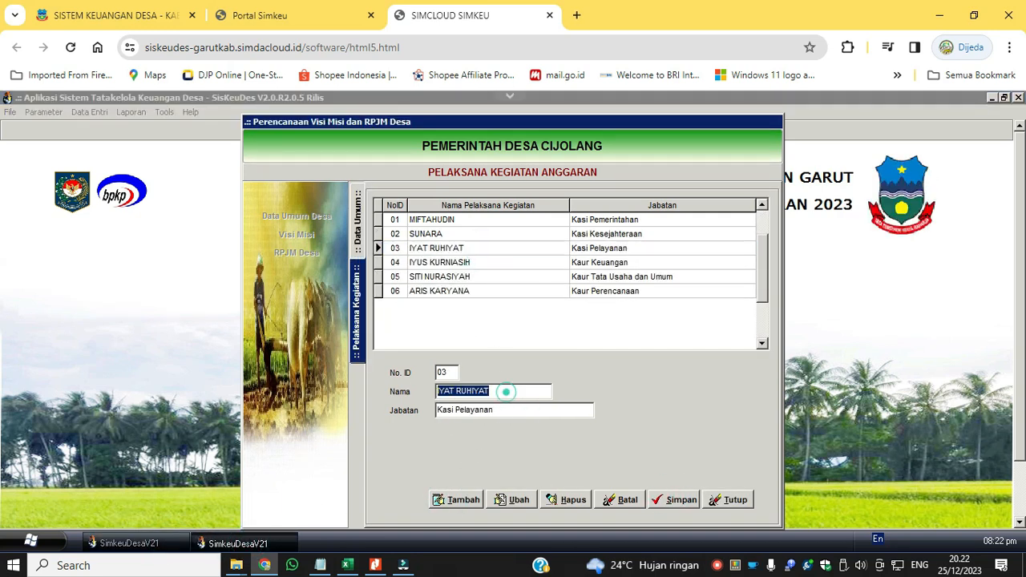
key(ctrl+c)
click(158, 540)
click(476, 393)
key(ctrl+v)
Copy the Jabatan "Kasi Pelayanan" from 2023 into 2024 entry 03 and save the entry.
click(239, 544)
drag(497, 410, 318, 406)
key(ctrl+c)
click(163, 542)
click(479, 412)
key(ctrl+v)
click(673, 500)
click(243, 545)
click(459, 262)
click(168, 541)
drag(509, 390, 434, 391)
click(223, 544)
click(171, 545)
click(229, 544)
Create Pelaksana Kegiatan entry 04 in 2024 with the name of the Kaur Tata Usaha dan Umum official copied from 2023.
click(489, 276)
click(491, 265)
click(514, 280)
key(ctrl+c)
drag(512, 391, 547, 413)
click(129, 544)
click(457, 500)
key(ctrl+v)
Copy the Jabatan "Kaur Tata Usaha dan Umum" from 2023 into 2024 entry 04 and save the entry.
click(482, 412)
click(250, 542)
key(ctrl+c)
click(130, 543)
key(ctrl+v)
click(674, 499)
click(456, 499)
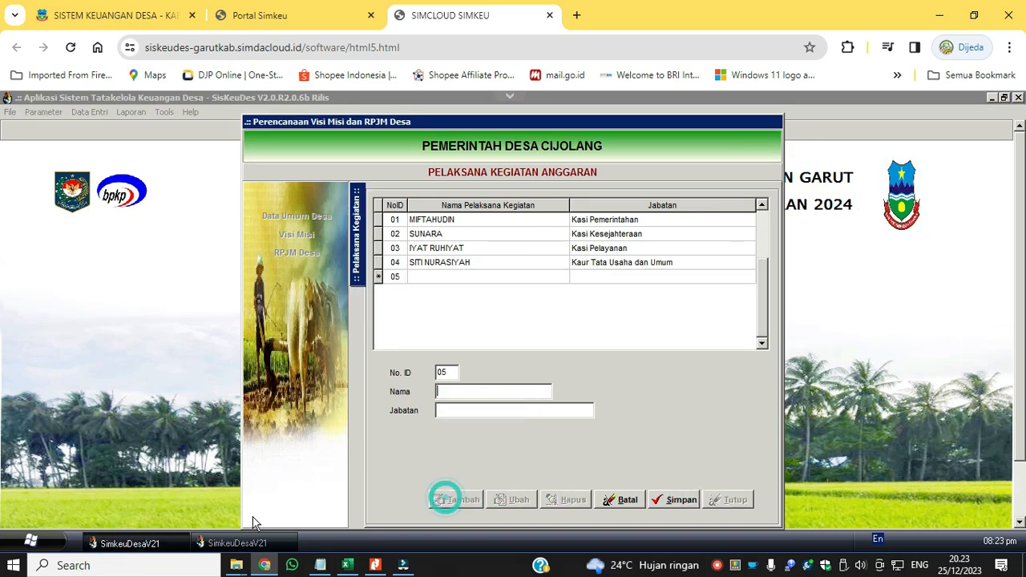
click(237, 544)
click(468, 293)
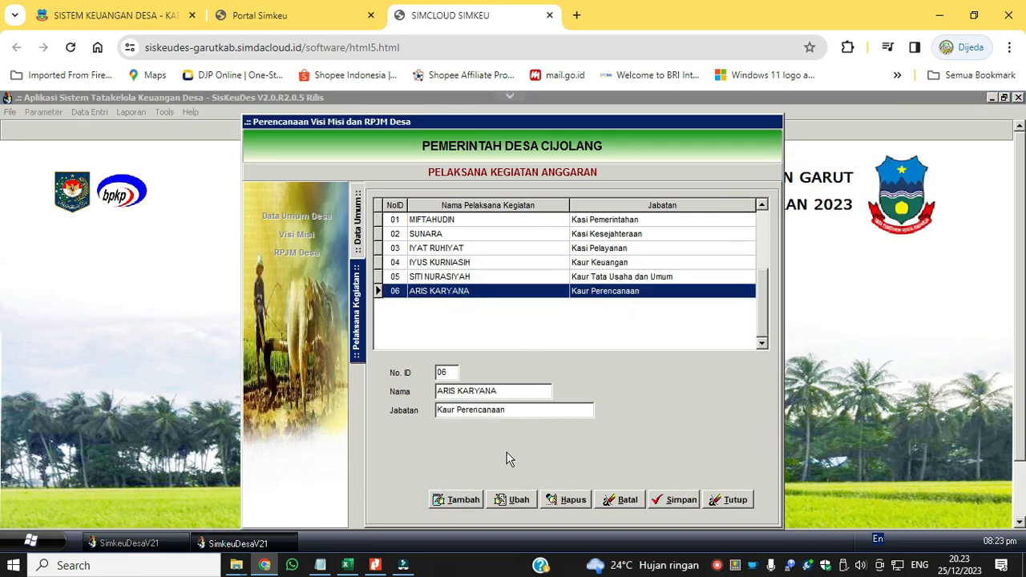
click(172, 545)
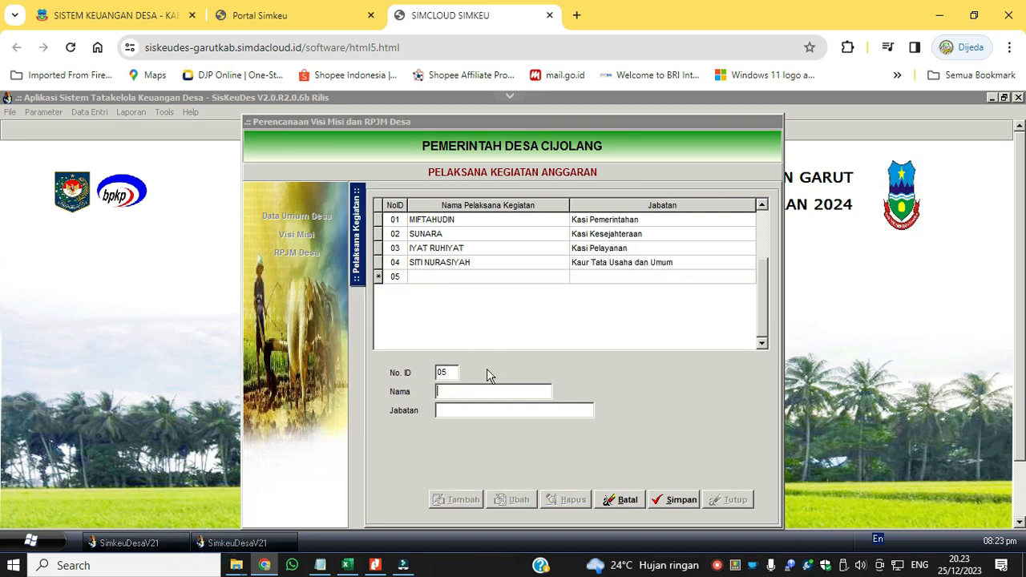
click(622, 500)
Recheck the 2024 Data Umum Desa record and close the village planning form.
click(356, 192)
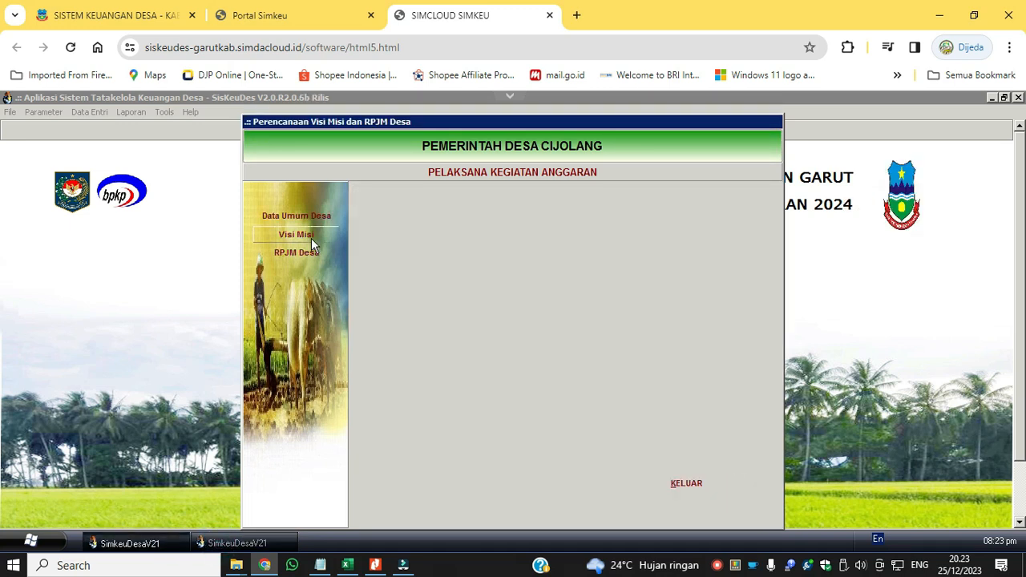
click(311, 219)
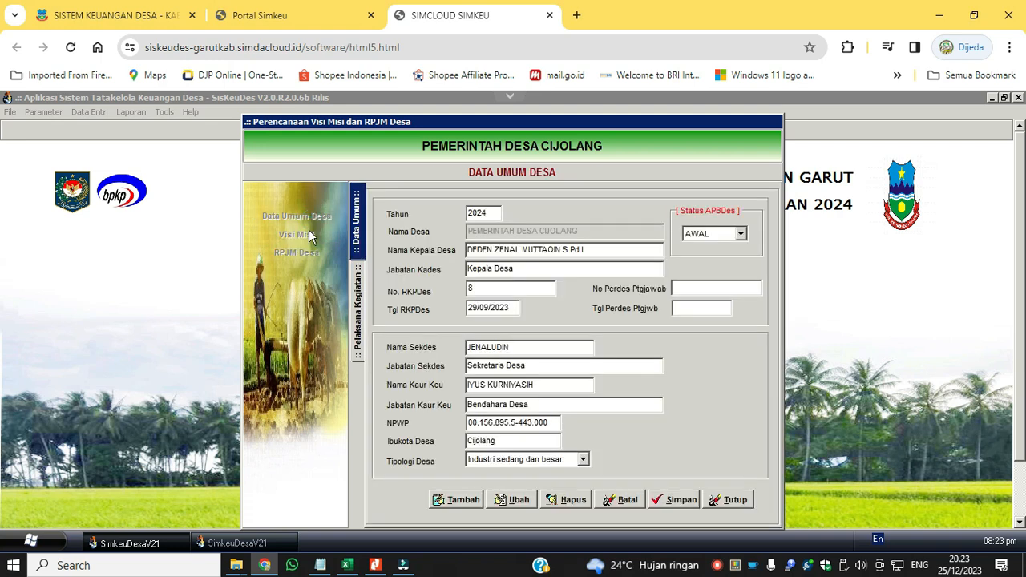
click(712, 505)
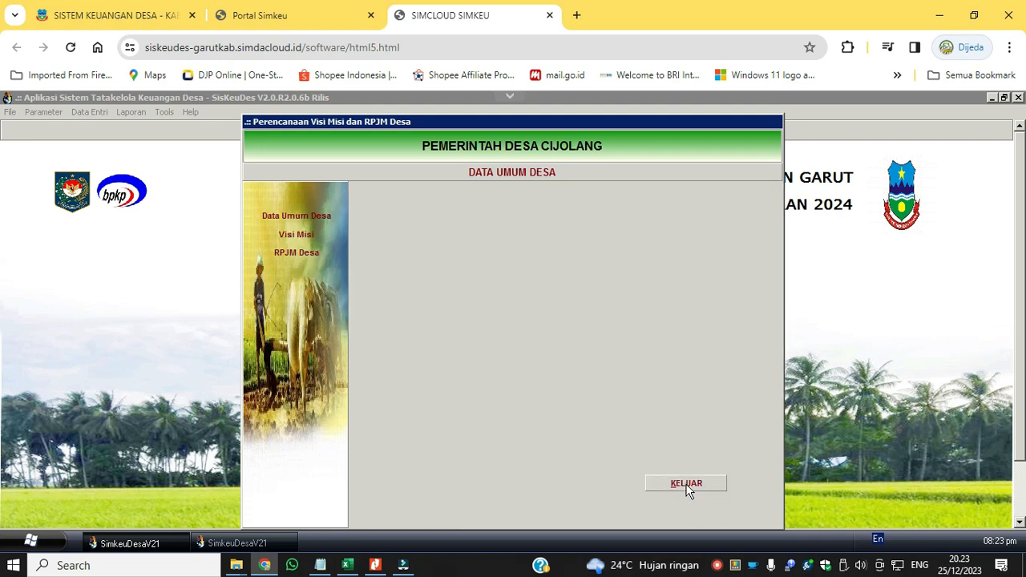
click(685, 485)
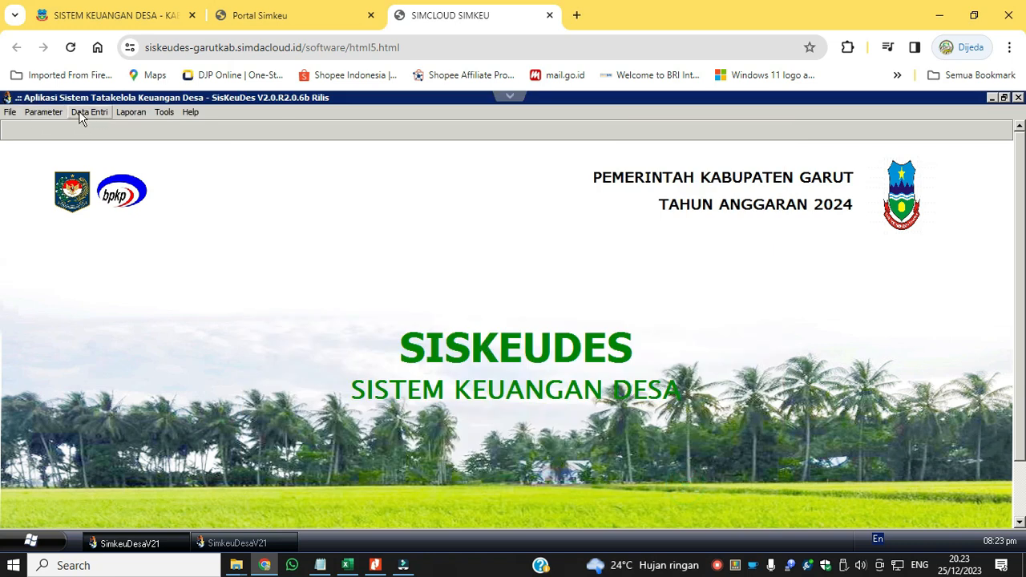
Open the 2024 Rekening Kas Desa form for Pemerintah Desa Cijolang and start a new bank account record.
click(88, 112)
mouse_move(98, 173)
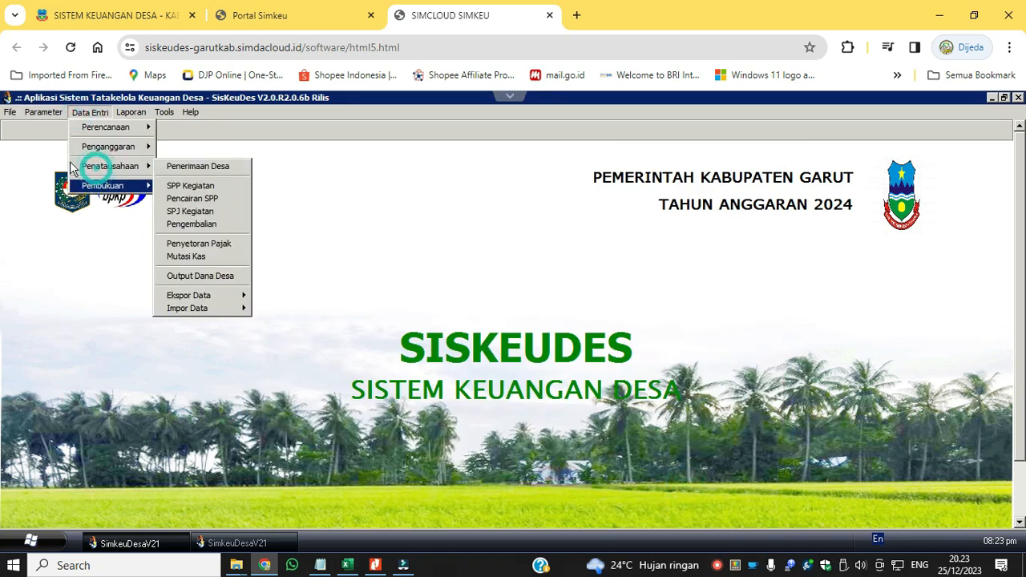
mouse_move(44, 117)
click(58, 275)
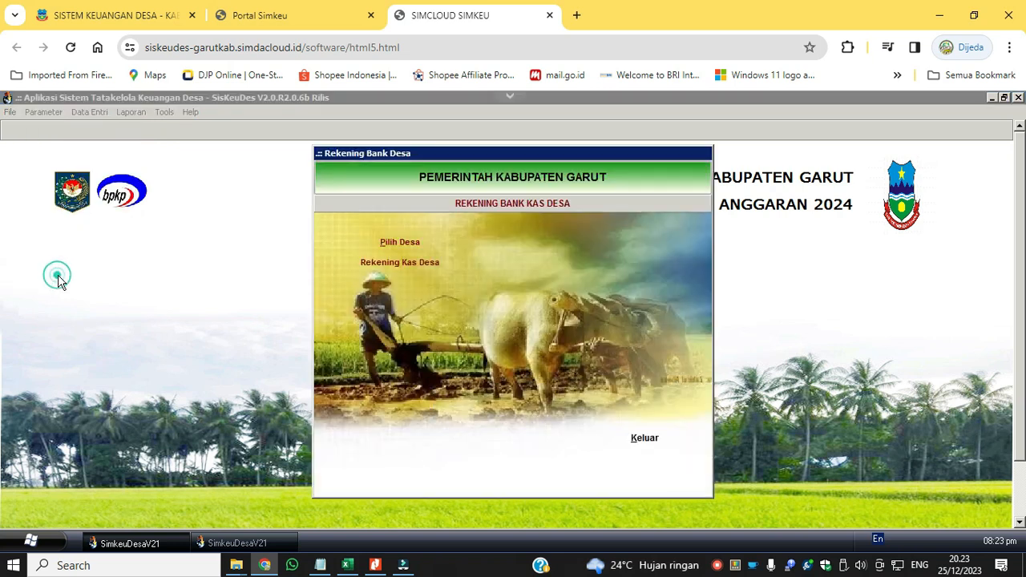
click(396, 239)
double_click(417, 249)
double_click(417, 249)
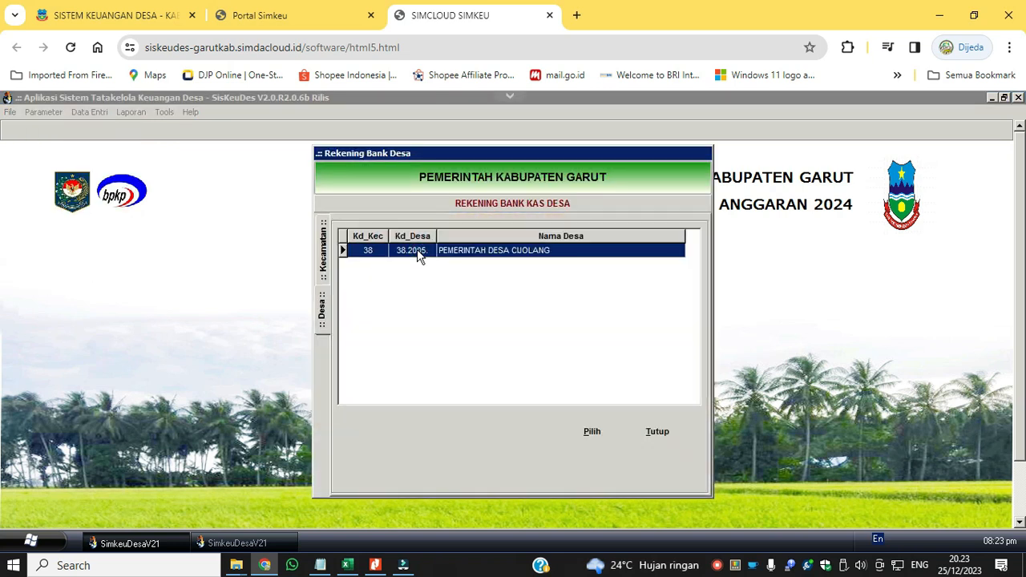
click(417, 265)
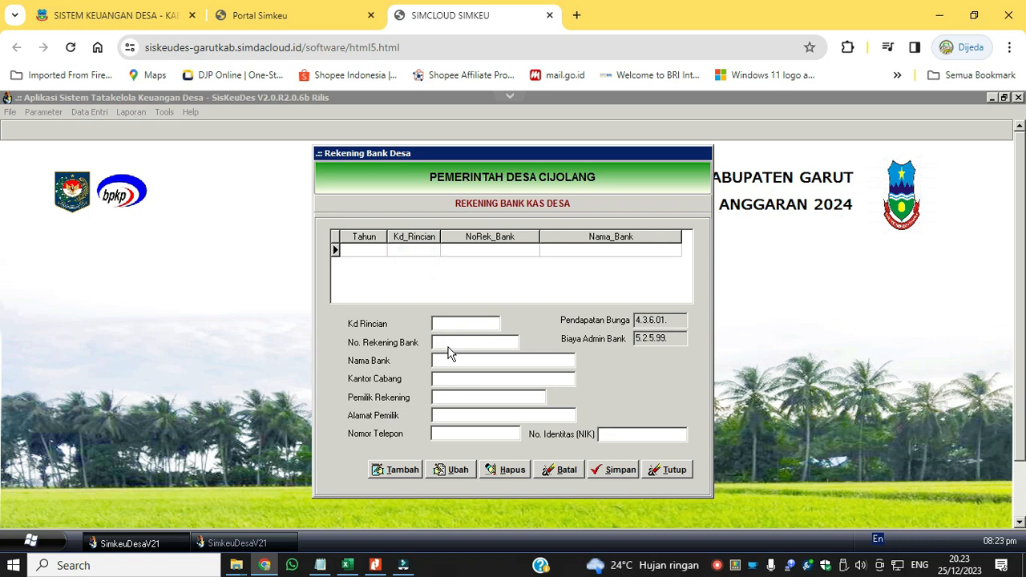
click(394, 469)
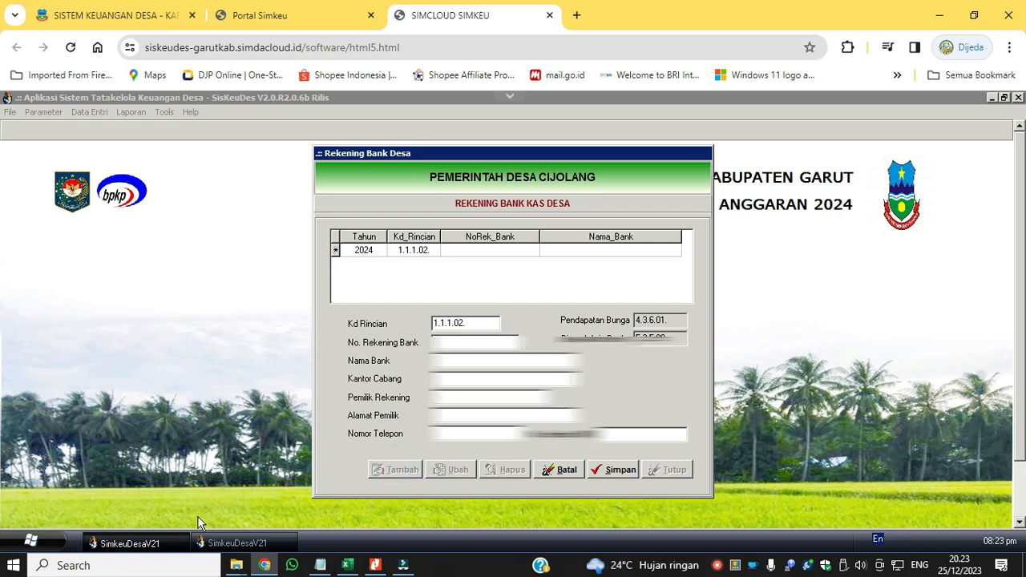
Switch to Siskeudes 2023, close its planning form and open the Rekening Kas Desa record of Pemerintah Desa Cijolang.
click(213, 543)
click(727, 501)
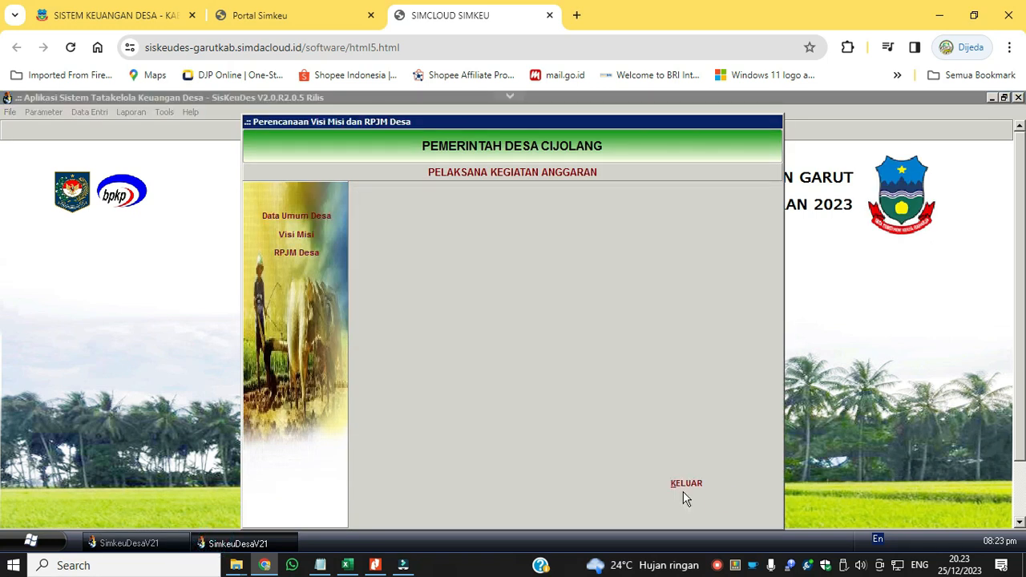
click(73, 115)
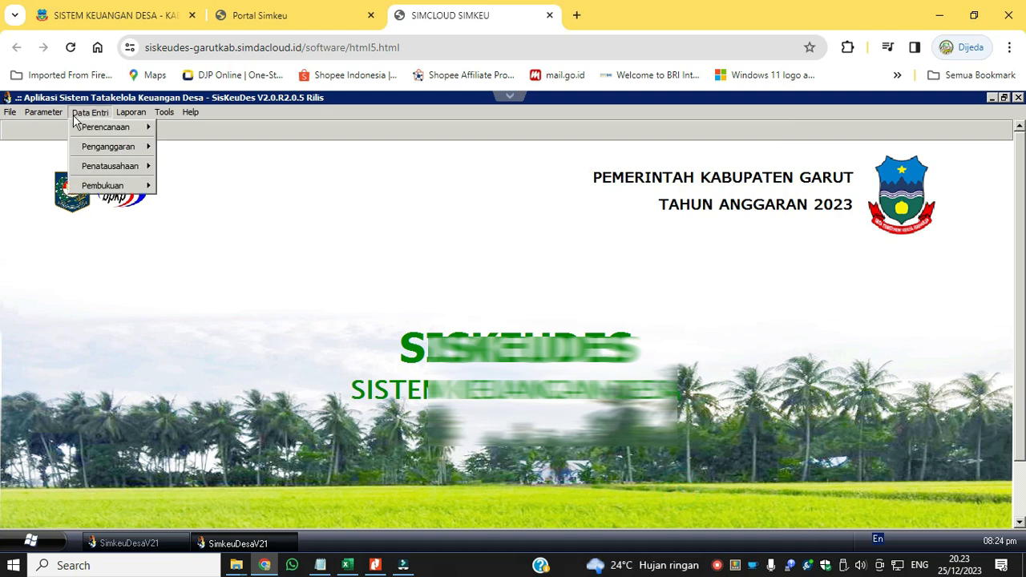
mouse_move(51, 115)
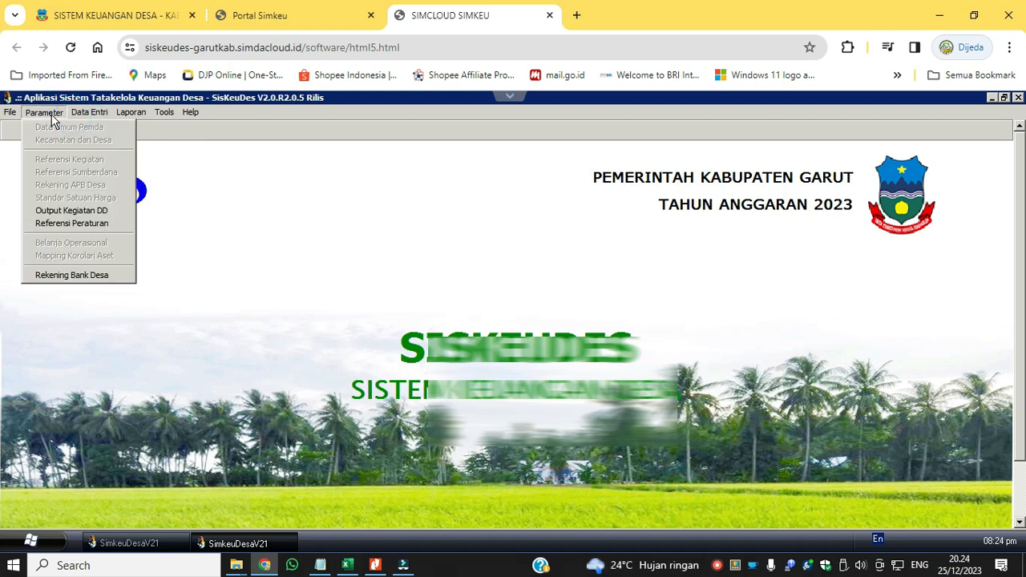
click(87, 275)
click(398, 242)
double_click(411, 250)
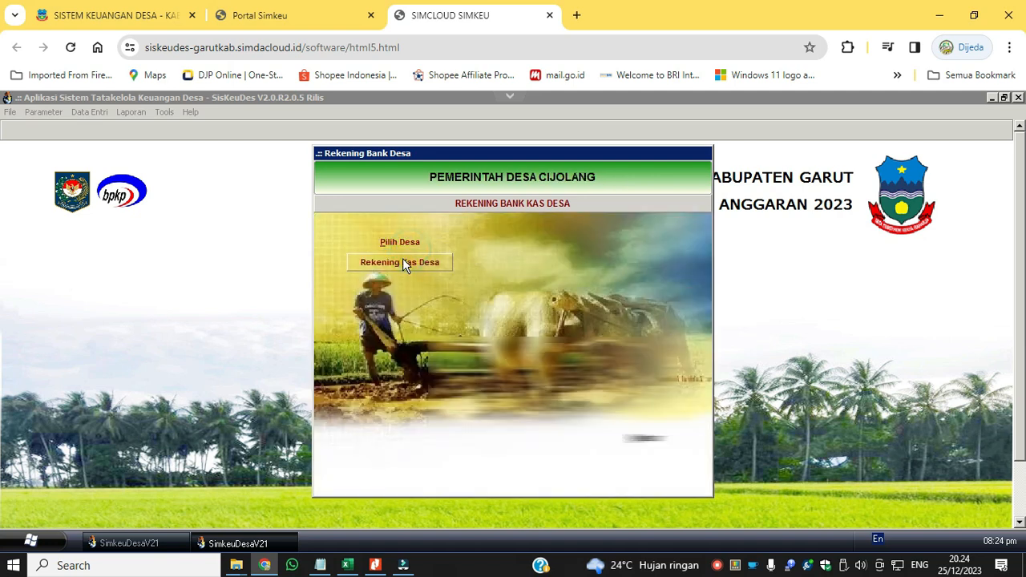
click(402, 262)
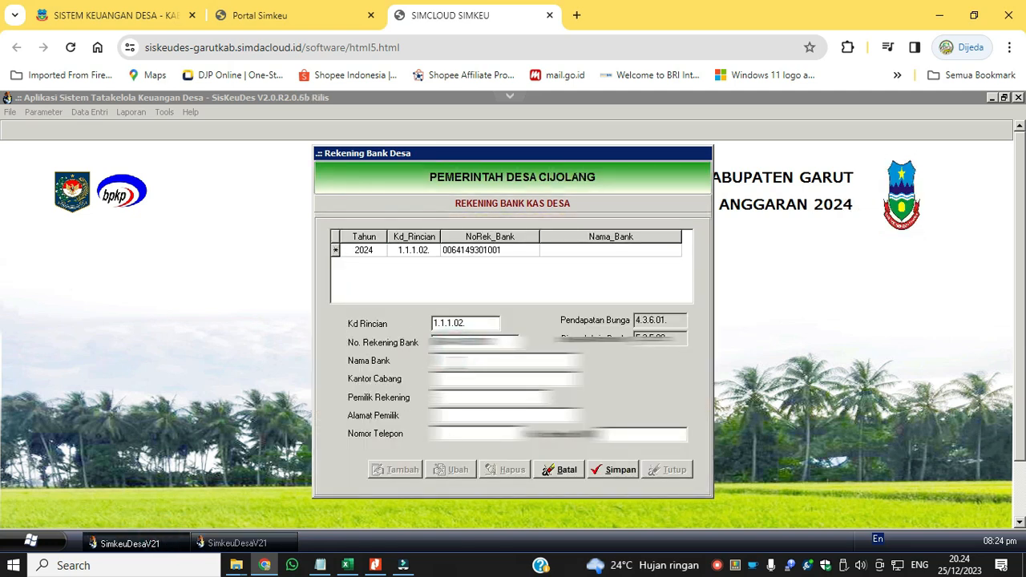
Copy the Kantor Cabang value "KCP Limbangan" from the 2023 bank account record into the 2024 record.
click(461, 379)
click(239, 543)
drag(509, 378, 323, 372)
key(ctrl+c)
click(146, 543)
key(ctrl+v)
Copy the Pemilik Rekening account holder from the 2023 bank account record into the 2024 record.
click(233, 541)
drag(431, 400, 640, 393)
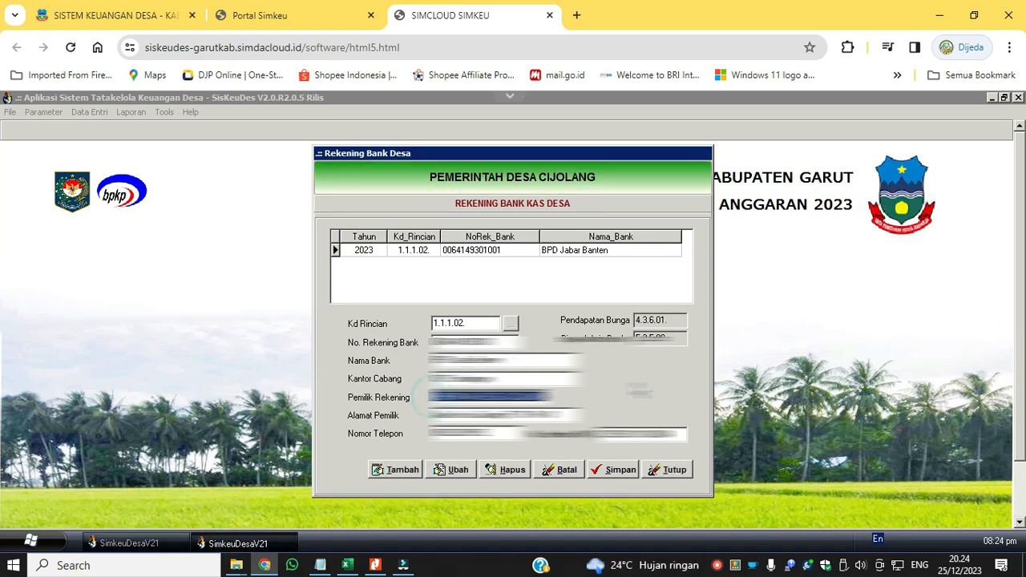
key(ctrl+c)
click(178, 544)
click(474, 398)
key(ctrl+v)
Copy the account holder's address (Alamat Pemilik) from the 2023 record into the 2024 record.
click(236, 543)
drag(431, 416, 593, 407)
key(ctrl+c)
click(153, 543)
click(473, 415)
key(ctrl+v)
Copy the account holder's phone number (Nomor Telepon) from the 2023 record into the 2024 record.
click(239, 542)
drag(498, 434, 362, 439)
click(152, 541)
click(463, 434)
key(ctrl+v)
Copy the identity number (NIK) from the 2023 record into the 2024 record and save the 2024 bank account.
click(238, 543)
drag(680, 435, 505, 482)
click(167, 545)
click(667, 437)
key(ctrl+v)
click(618, 470)
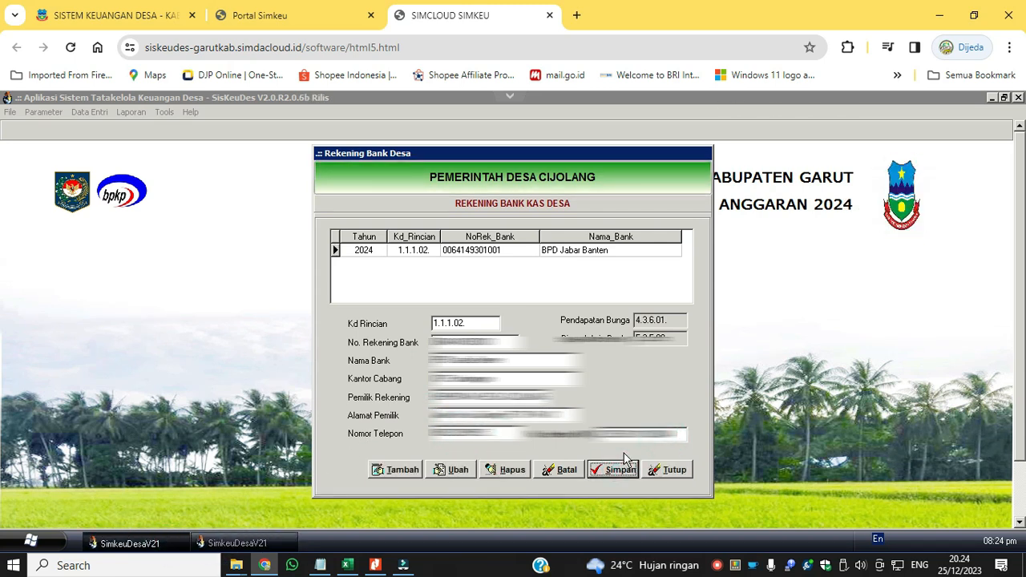
Close the bank account forms in both years and open the planning data export (Renstra, RPJM Desa dan RKP Desa) in Siskeudes 2023.
click(670, 473)
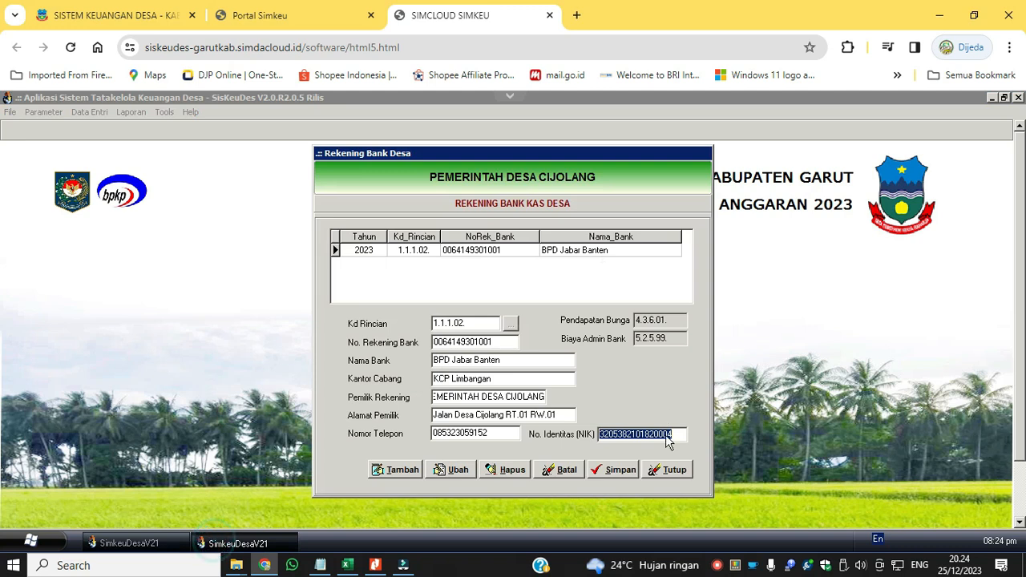
click(653, 473)
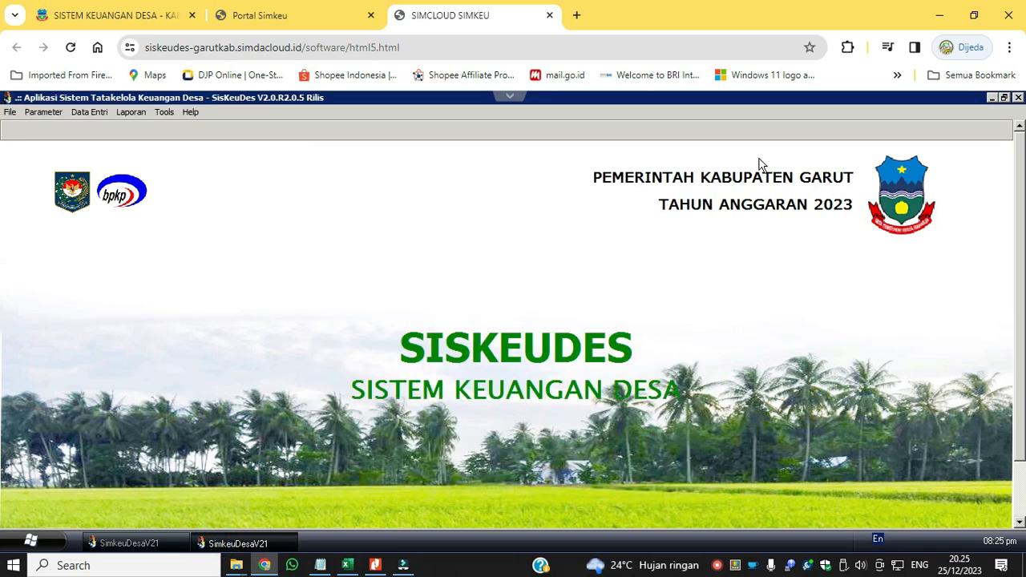
click(94, 112)
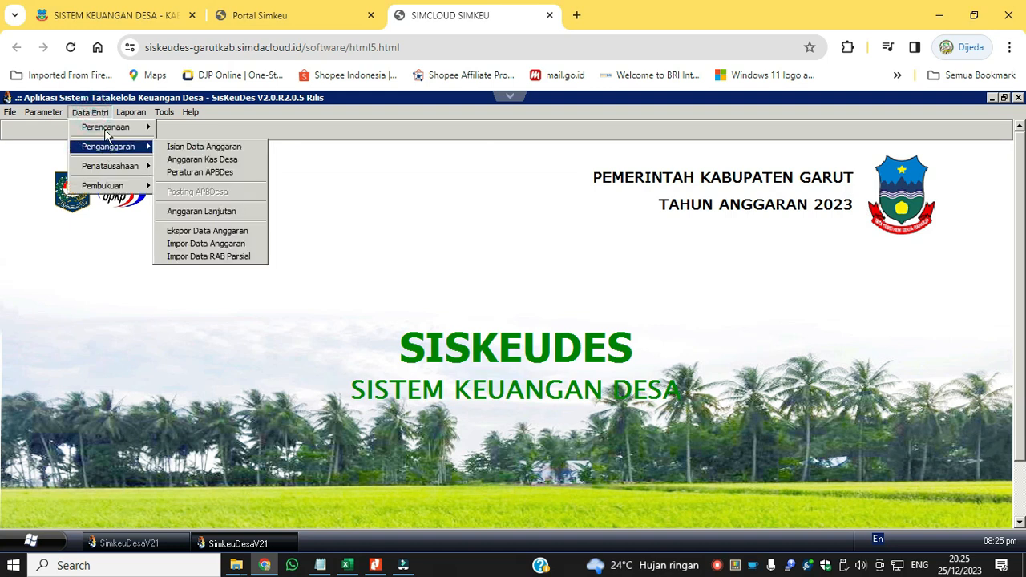
mouse_move(105, 129)
click(213, 147)
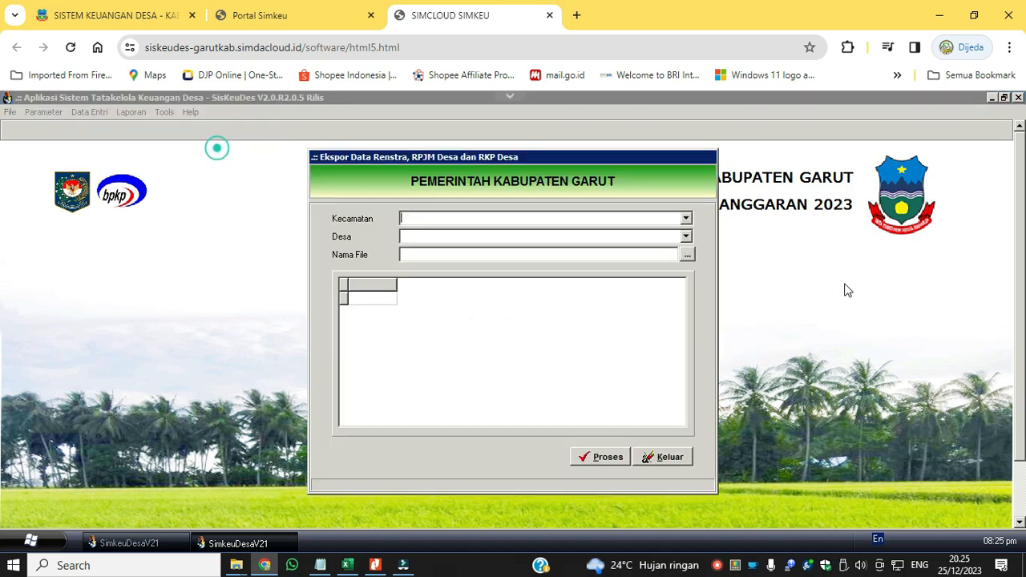
Set the export's Kecamatan to "38 KECAMATAN BL. LIMBANGAN" and Desa to "38.2005. PEMERINTAH DESA CIJOLANG".
click(687, 219)
click(680, 232)
click(685, 236)
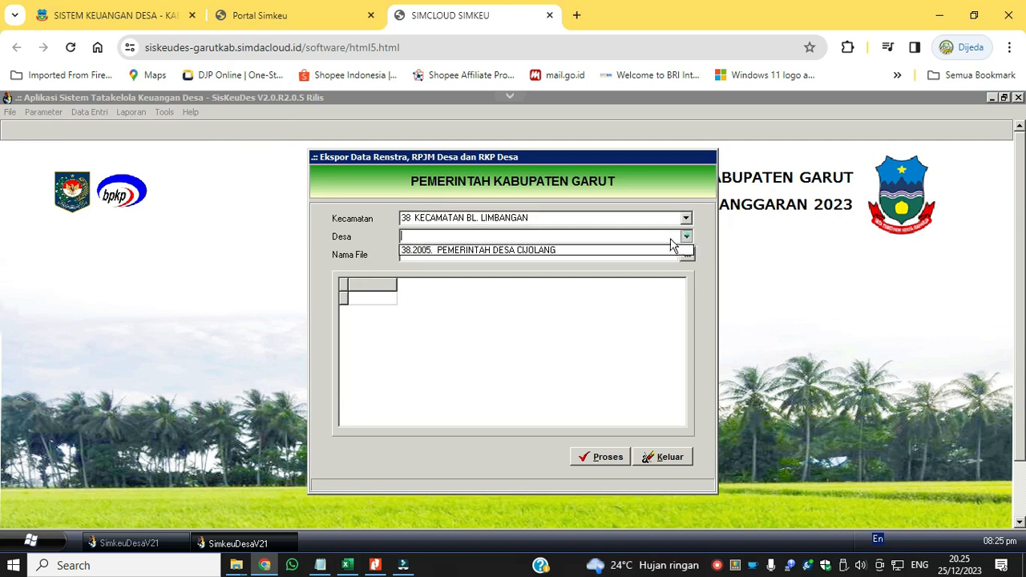
click(663, 250)
Set the export file to RENSTRA_RPJM_DESA_20231225 as Siskeudes MetaData in the WebFile drive.
click(687, 253)
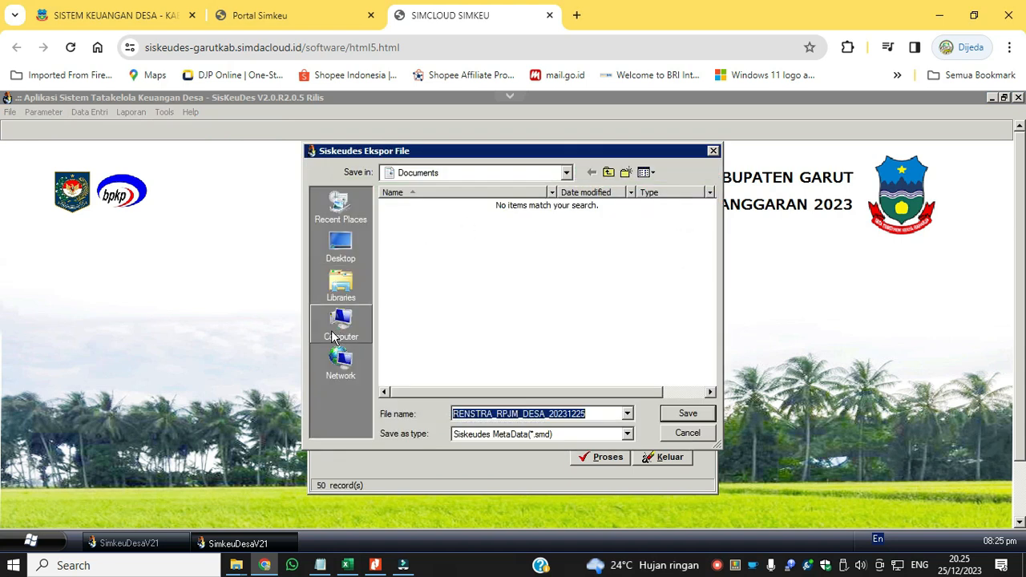
click(334, 336)
double_click(437, 299)
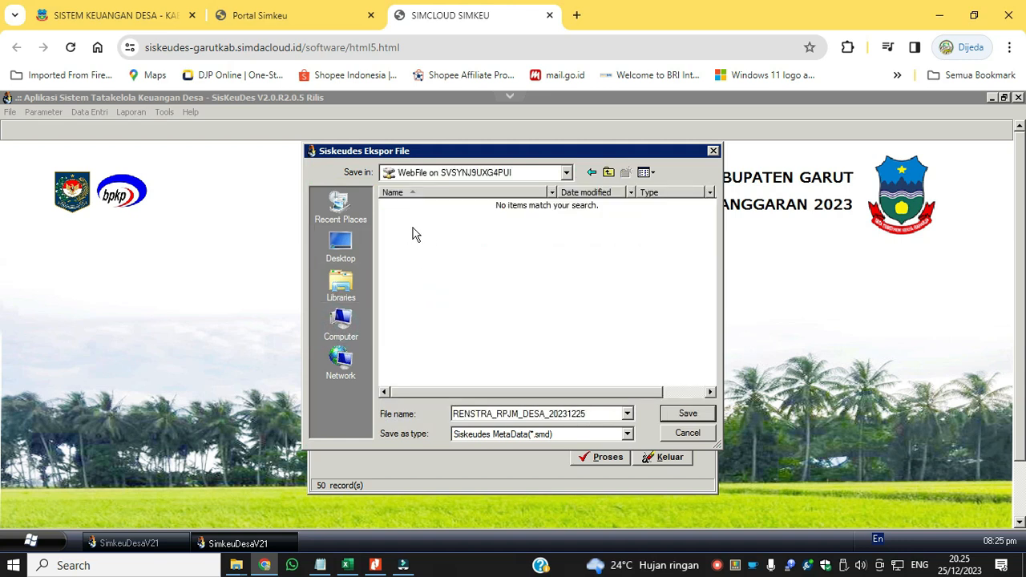
click(687, 415)
Run and confirm the export of the 2023 Renstra, RPJM and RKP Desa data.
click(613, 464)
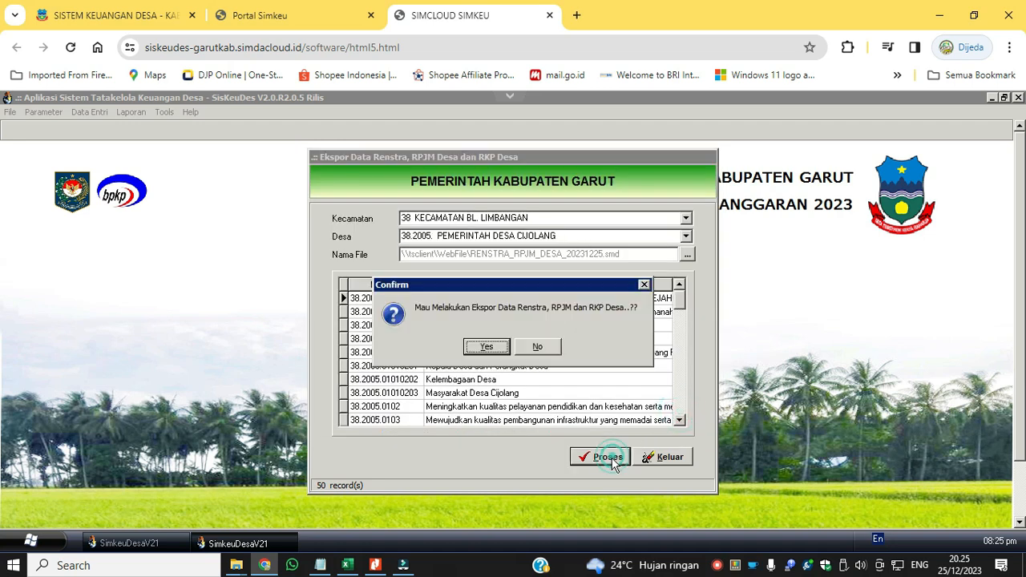
click(486, 347)
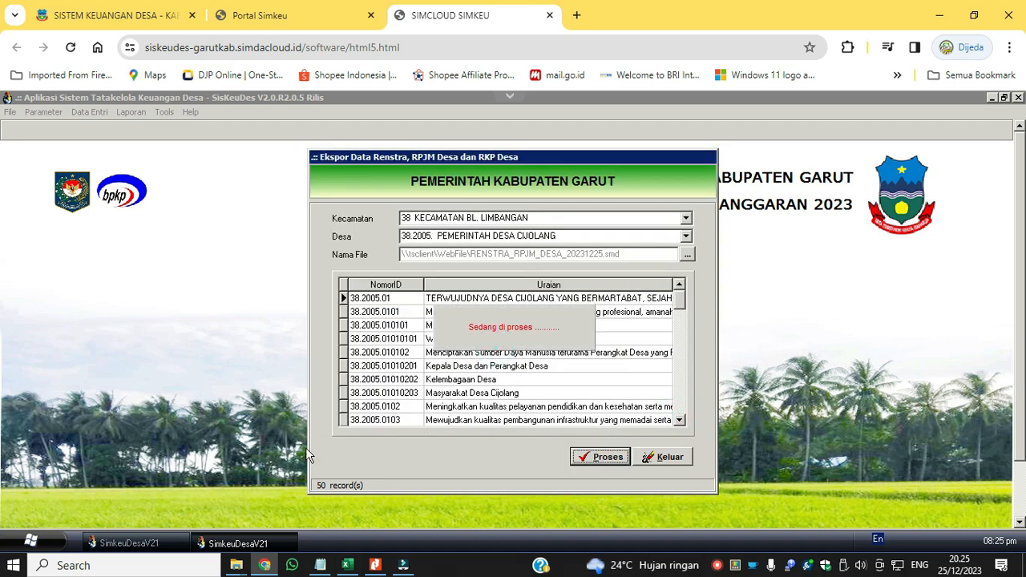
click(603, 365)
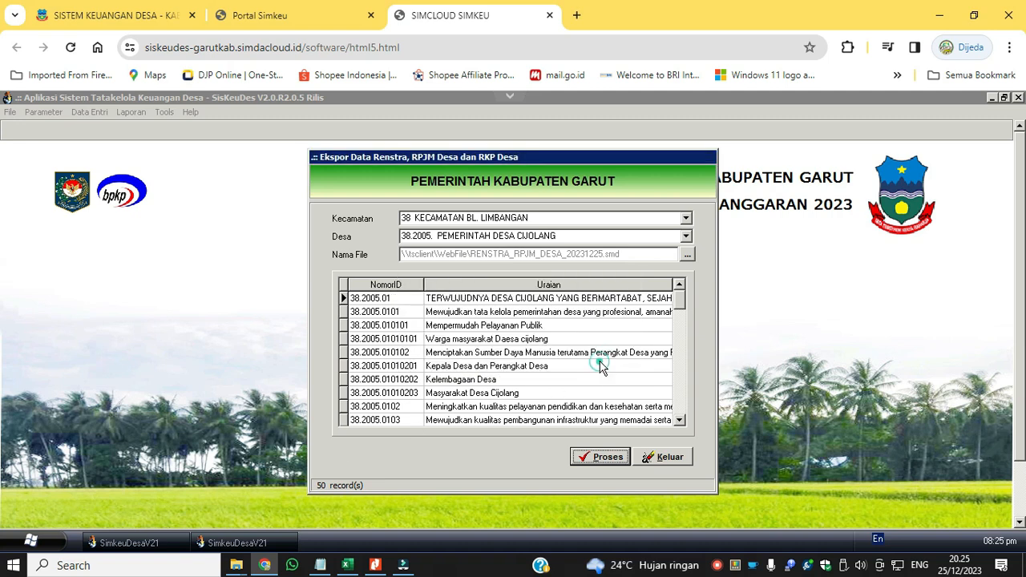
Check the exported planning file in the WebFile drive and close the planning data export form.
click(687, 255)
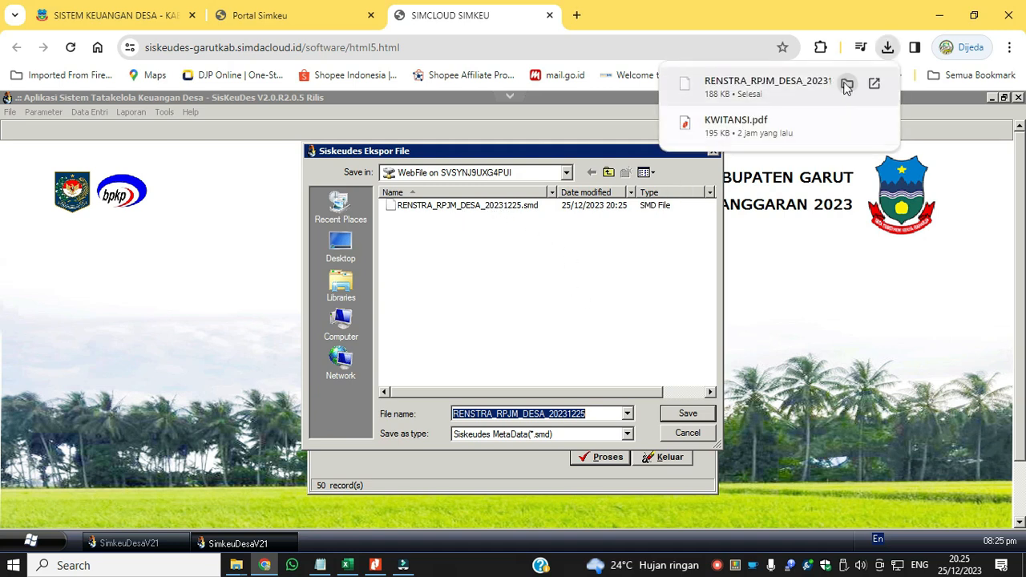
click(686, 435)
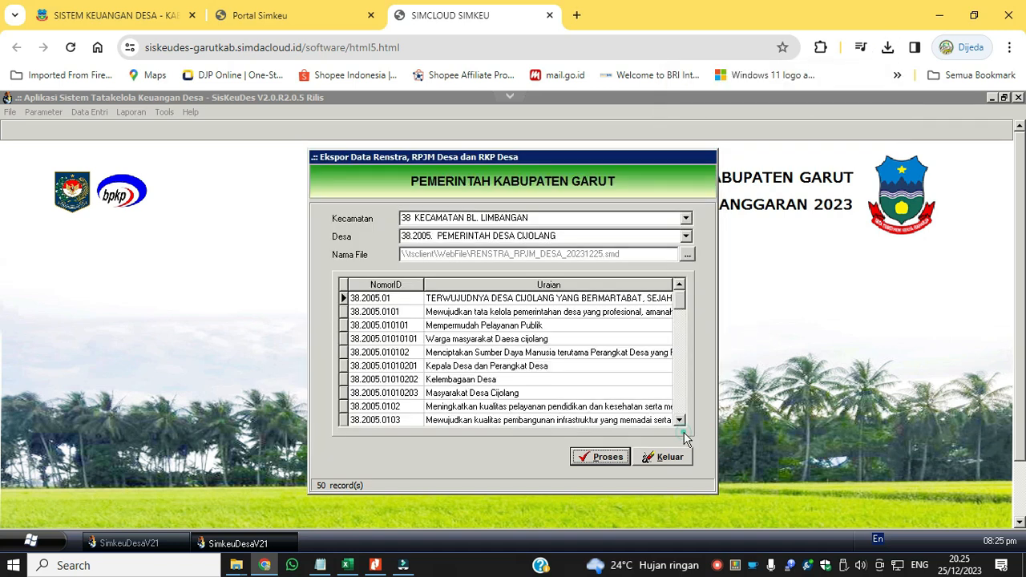
click(670, 457)
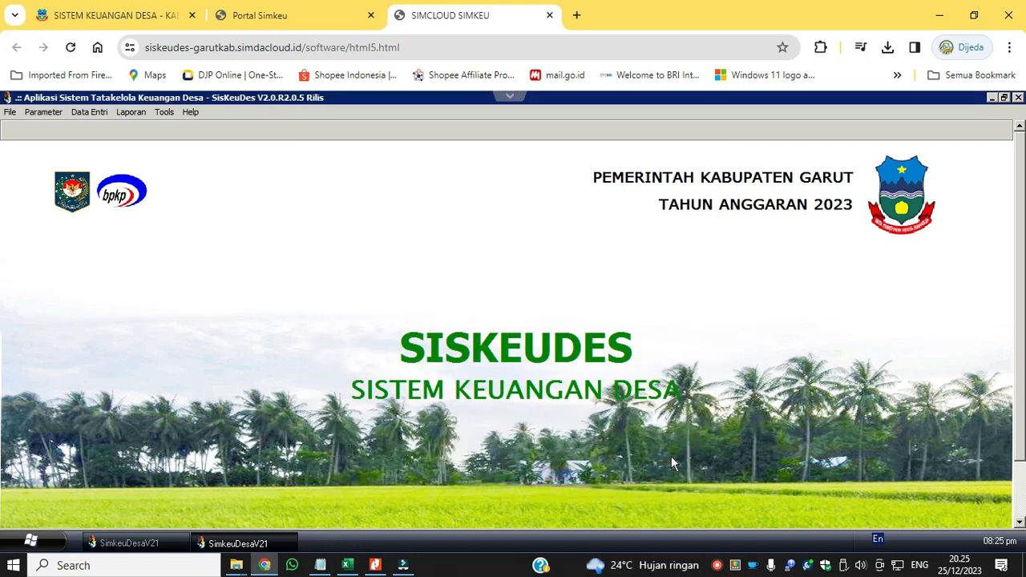
Open the RAB dan APBDes budget data export and choose Kecamatan "38 KECAMATAN BL. LIMBANGAN" and Desa "38.2005. PEMERINTAH DESA CIJOLANG".
click(88, 113)
click(96, 147)
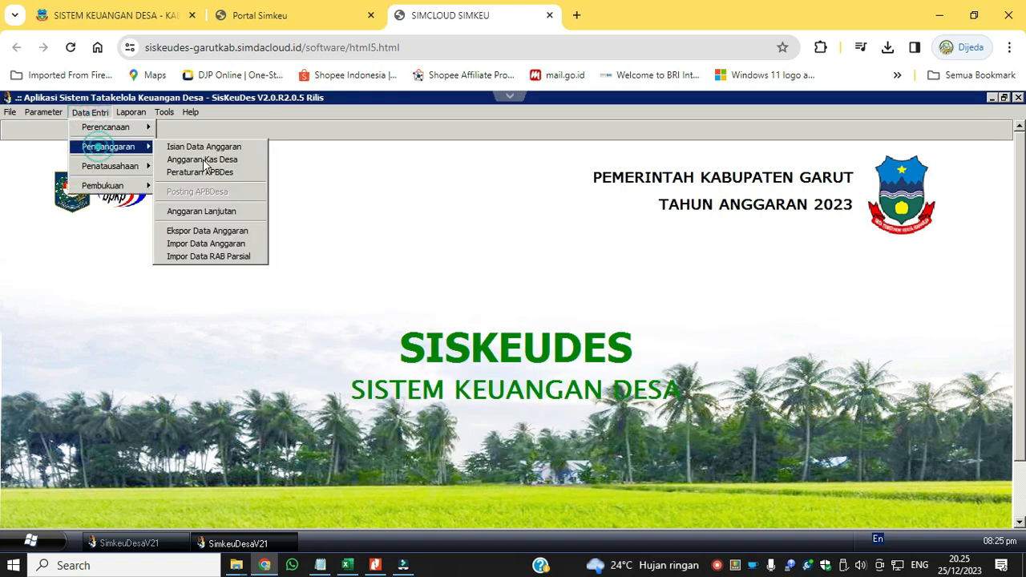
click(223, 231)
click(706, 207)
click(683, 218)
click(707, 224)
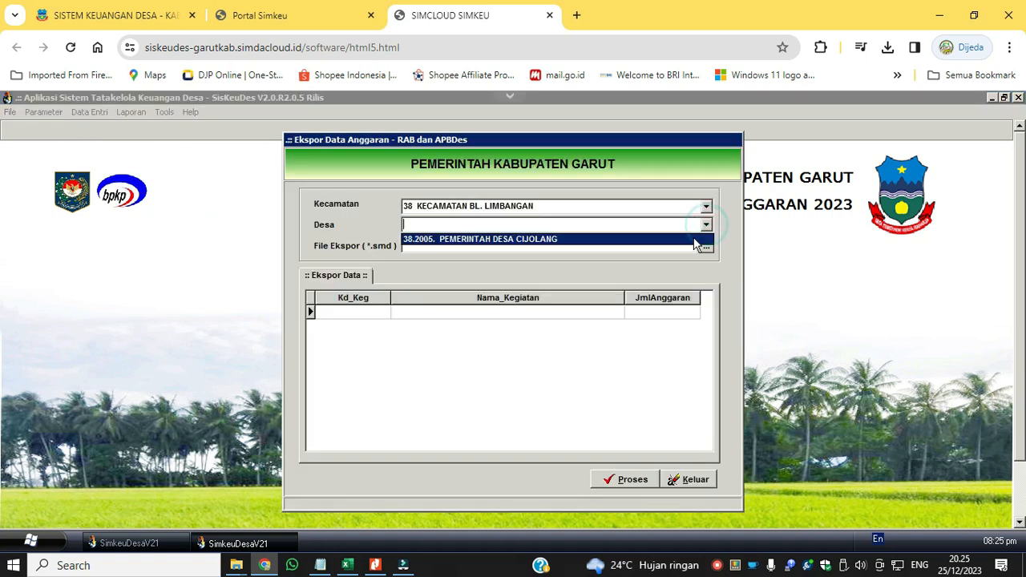
click(694, 239)
Export the 2023 budget data as RAB_20231225 in the WebFile drive and close the export form.
click(706, 246)
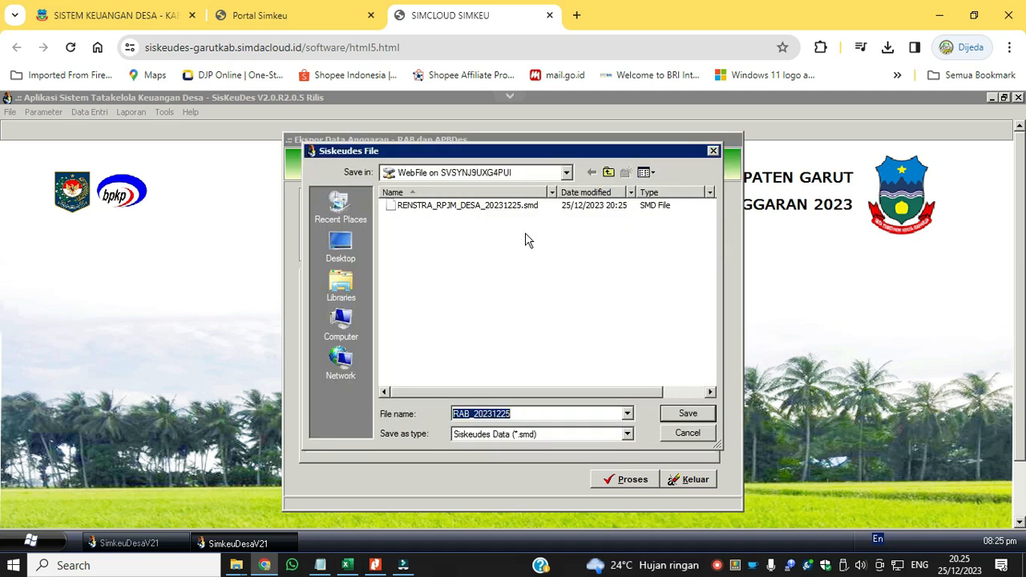
click(681, 414)
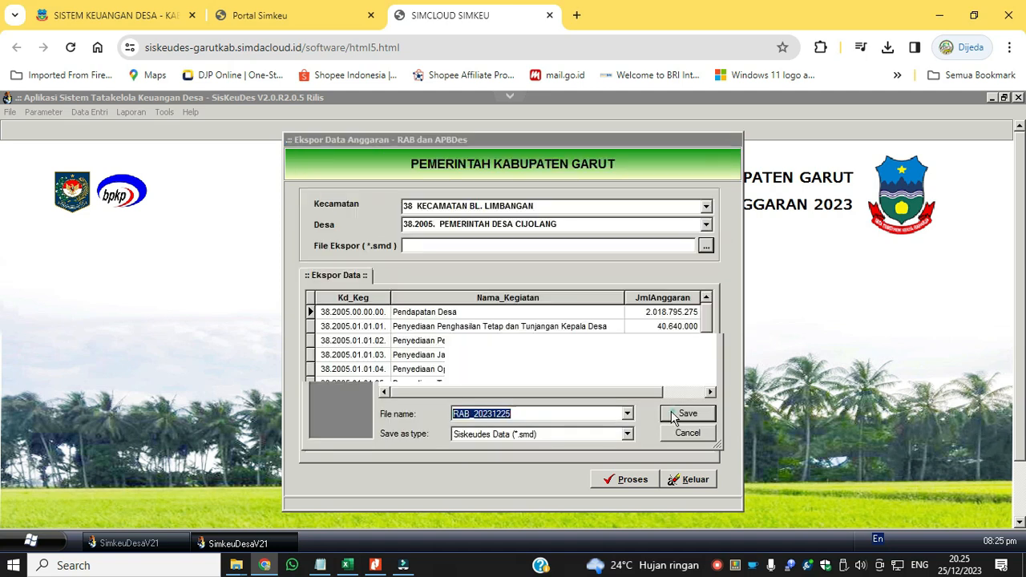
click(618, 480)
click(499, 346)
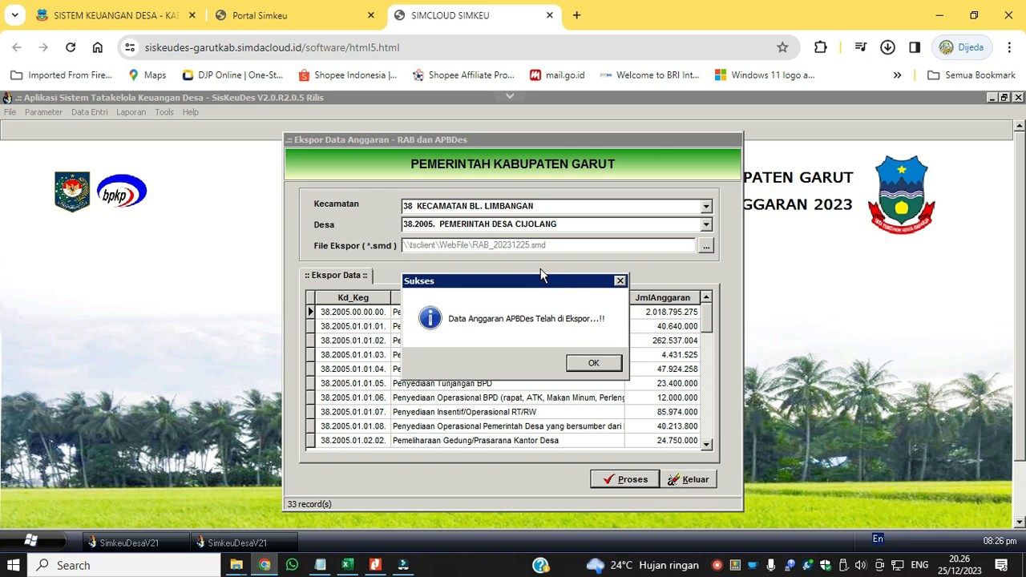
click(606, 367)
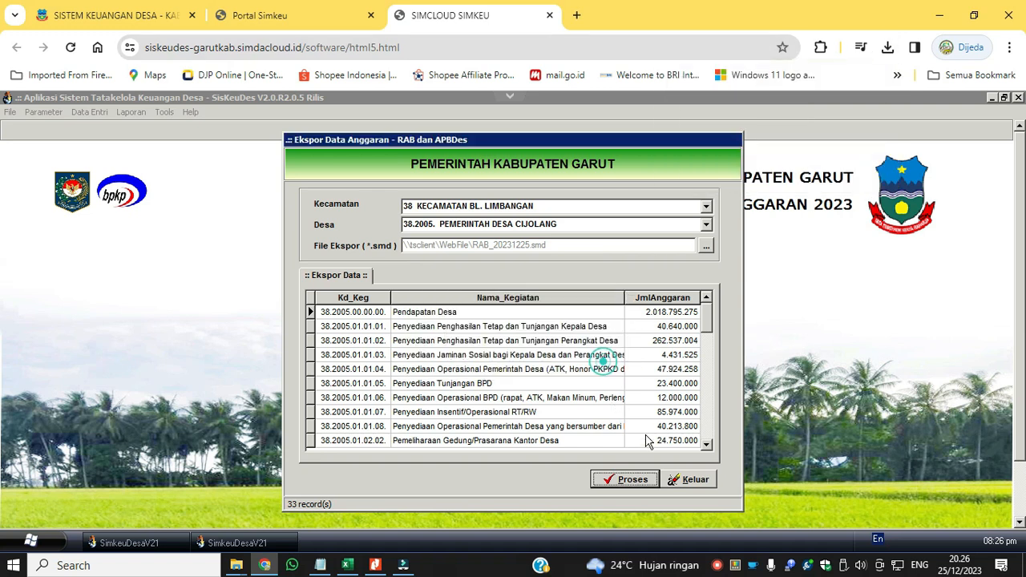
click(690, 480)
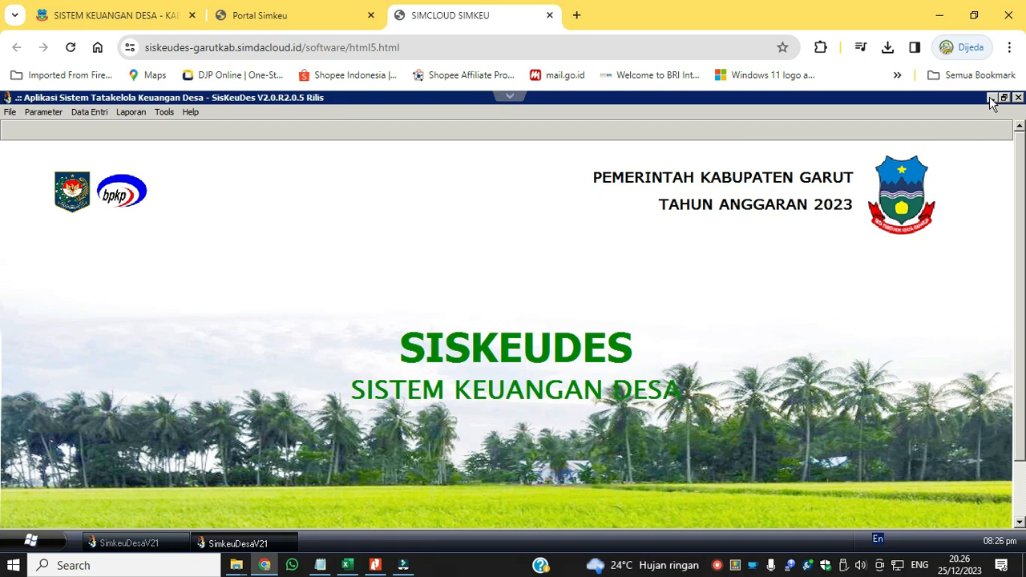
Open the RPJMDes data import in Siskeudes 2024 for Kecamatan "38 KECAMATAN BL. LIMBANGAN" and Desa "38.2005. PEMERINTAH DESA CIJOLANG".
click(121, 545)
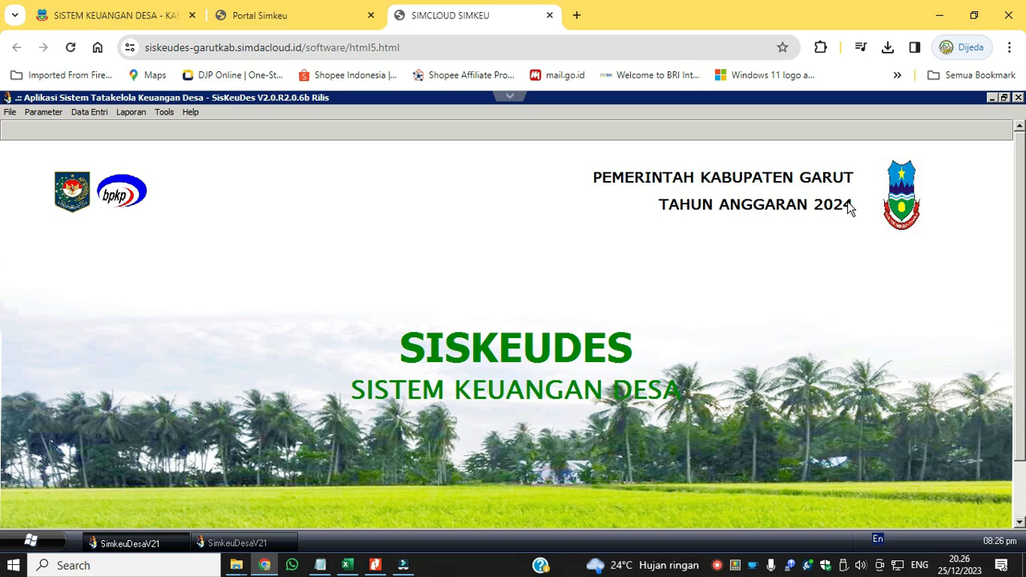
click(89, 114)
click(102, 126)
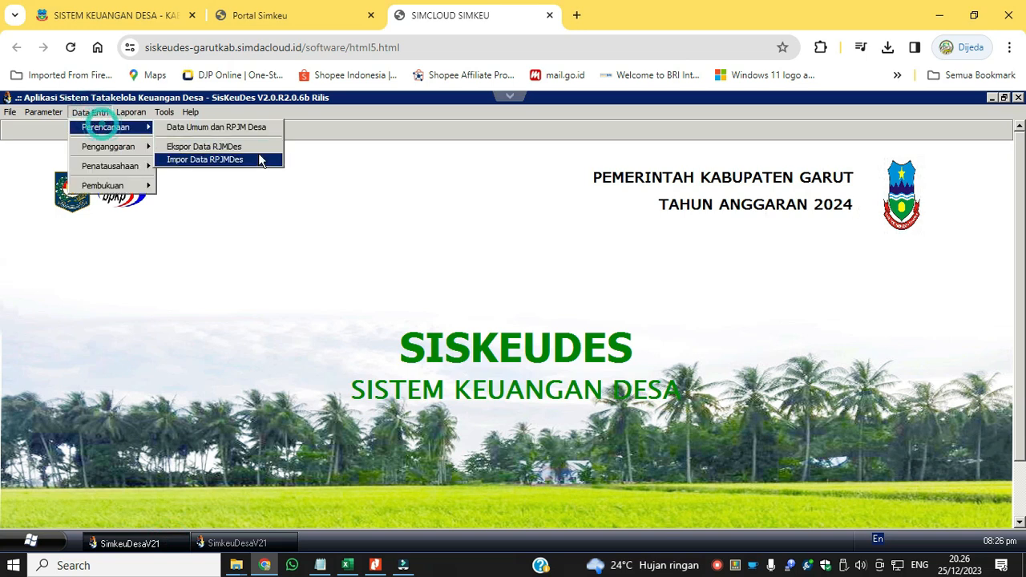
click(261, 160)
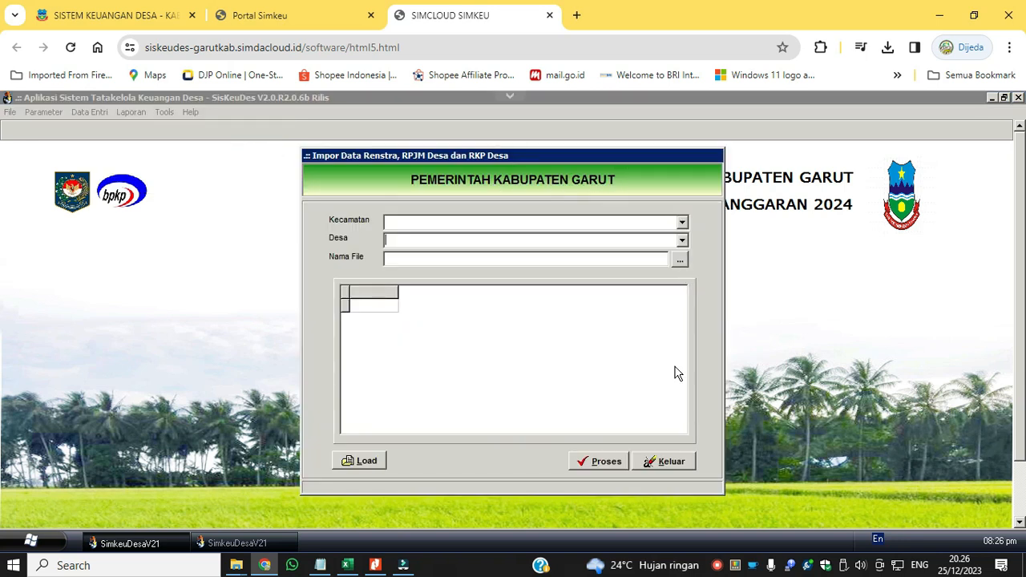
click(682, 222)
click(678, 232)
click(680, 240)
click(672, 255)
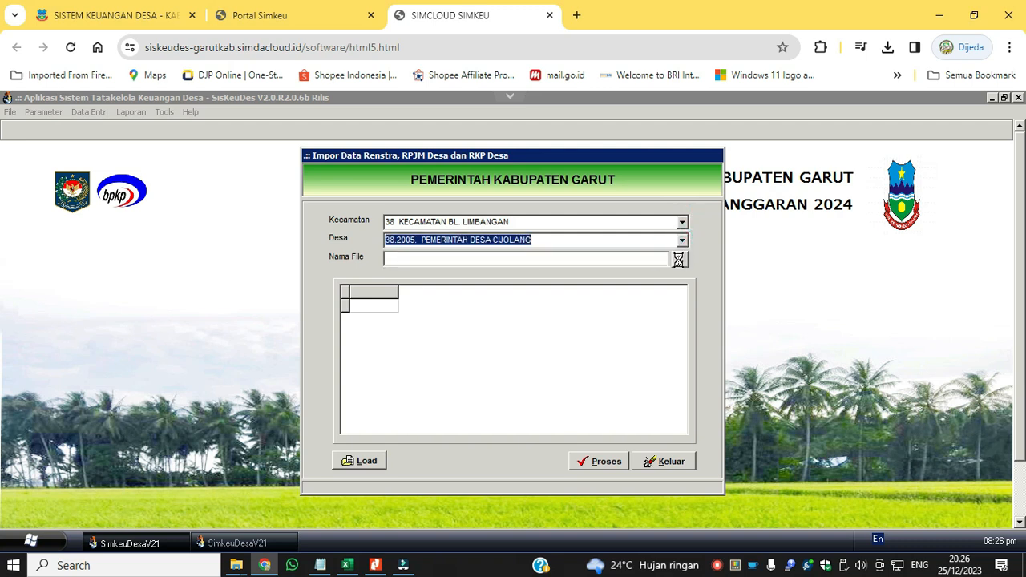
Load RENSTRA_RPJM_DESA_20231225.smd, import its Renstra, RPJM and RKP Desa data, and close the import form.
click(678, 259)
double_click(460, 219)
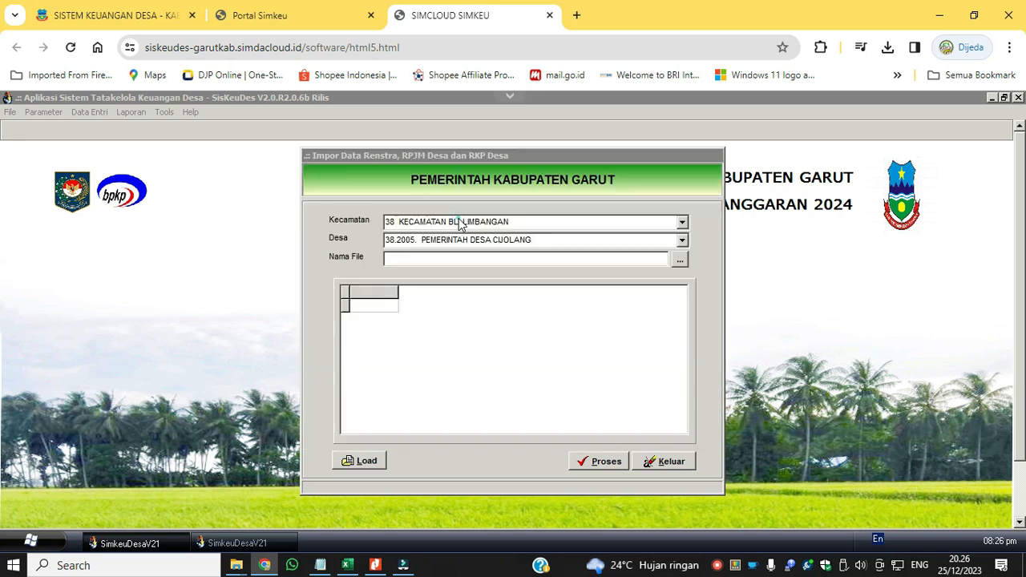
click(359, 461)
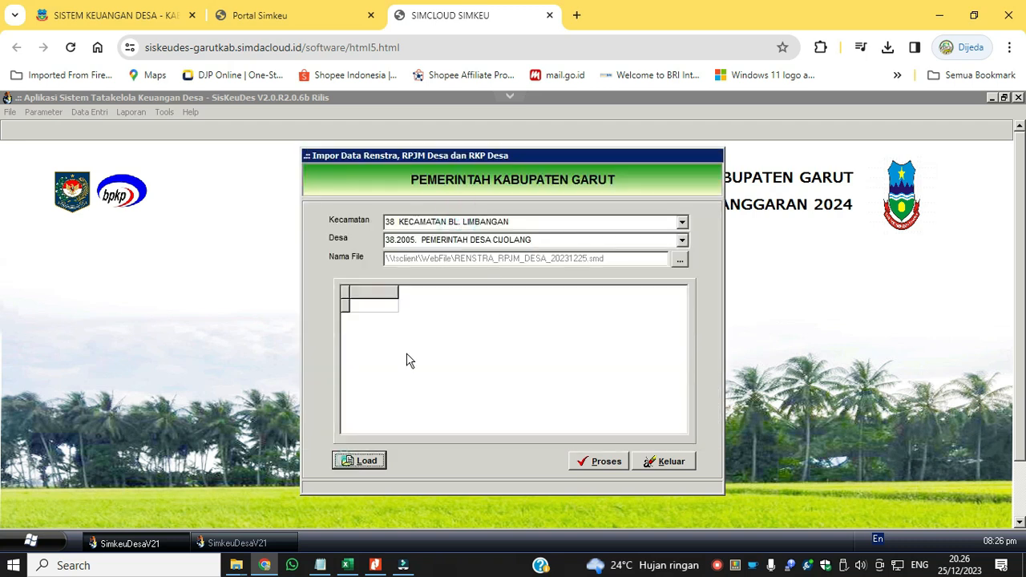
click(582, 461)
click(495, 346)
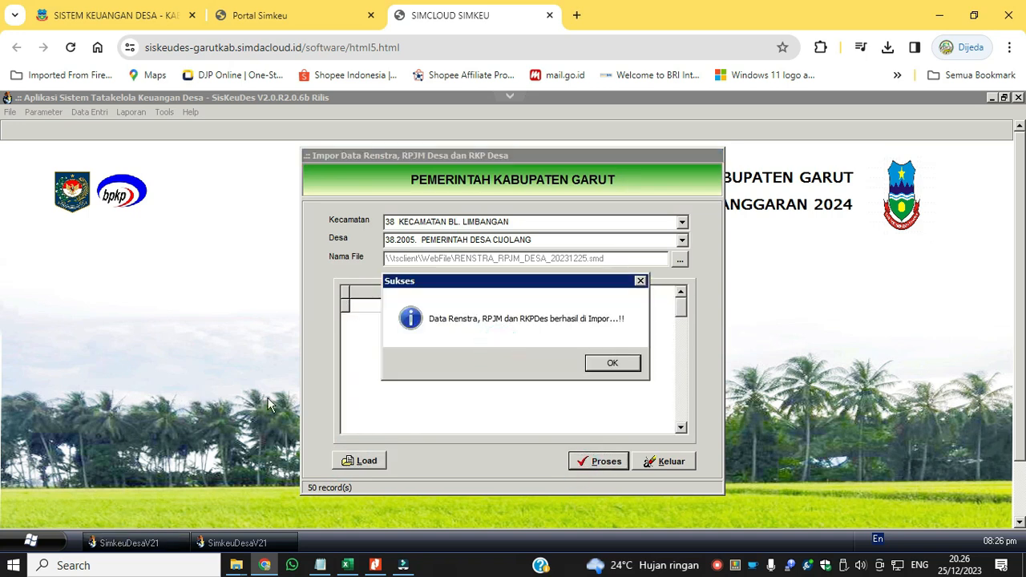
click(609, 364)
click(676, 463)
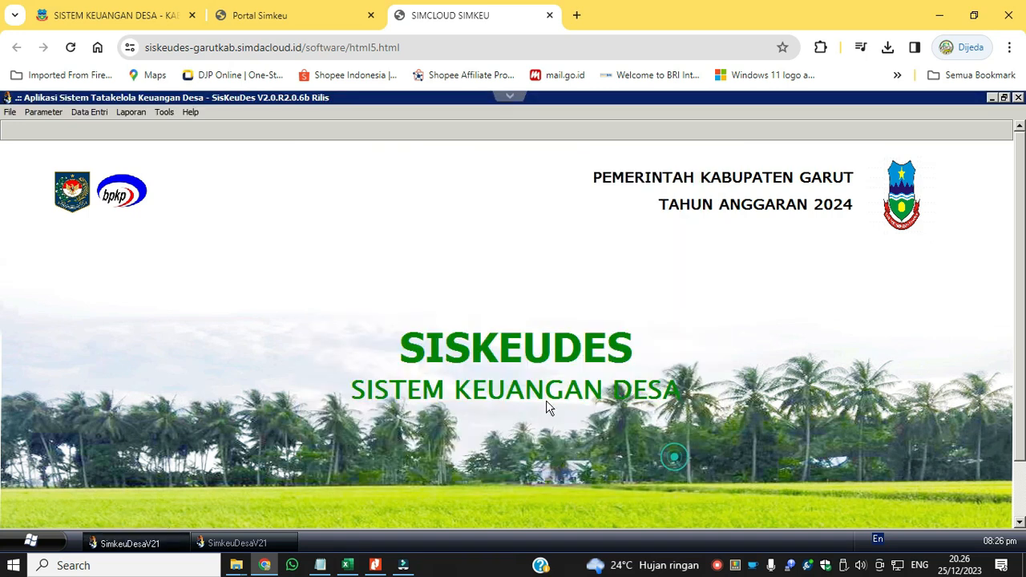
Review the imported Visi, Misi, Tujuan and Sasaran in the 2024 village planning data.
click(85, 114)
mouse_move(105, 127)
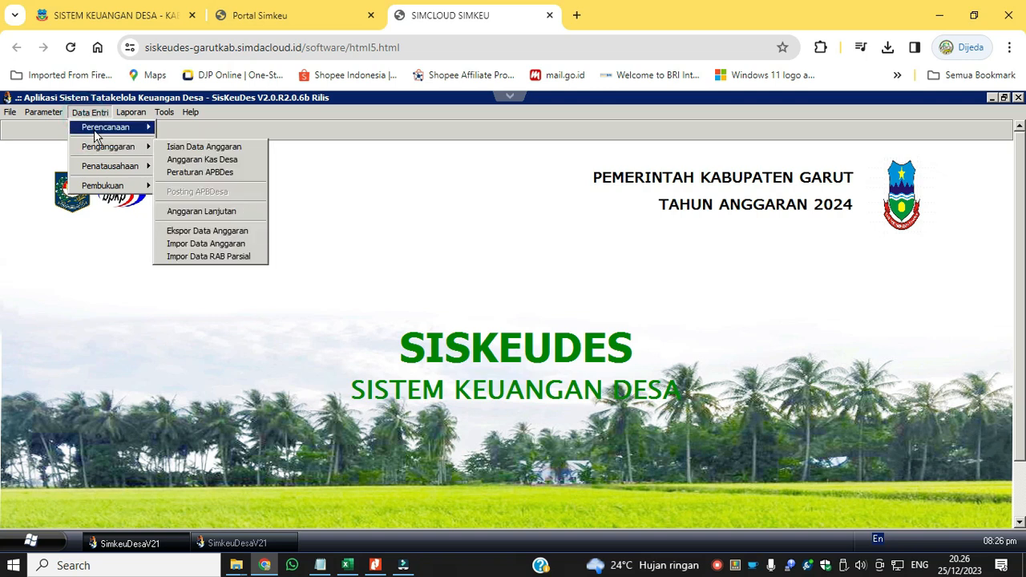
click(192, 126)
click(297, 235)
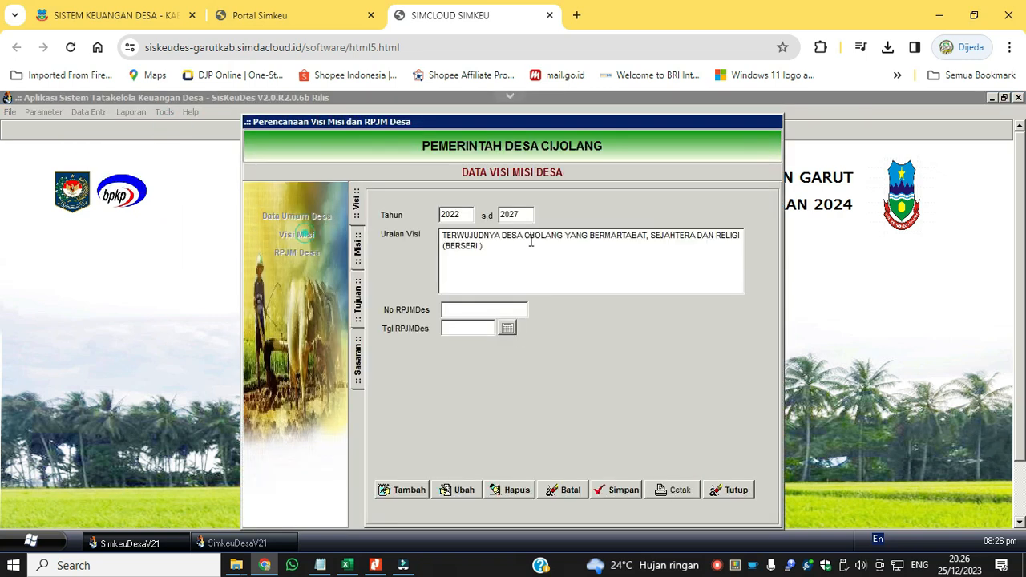
click(359, 249)
click(358, 301)
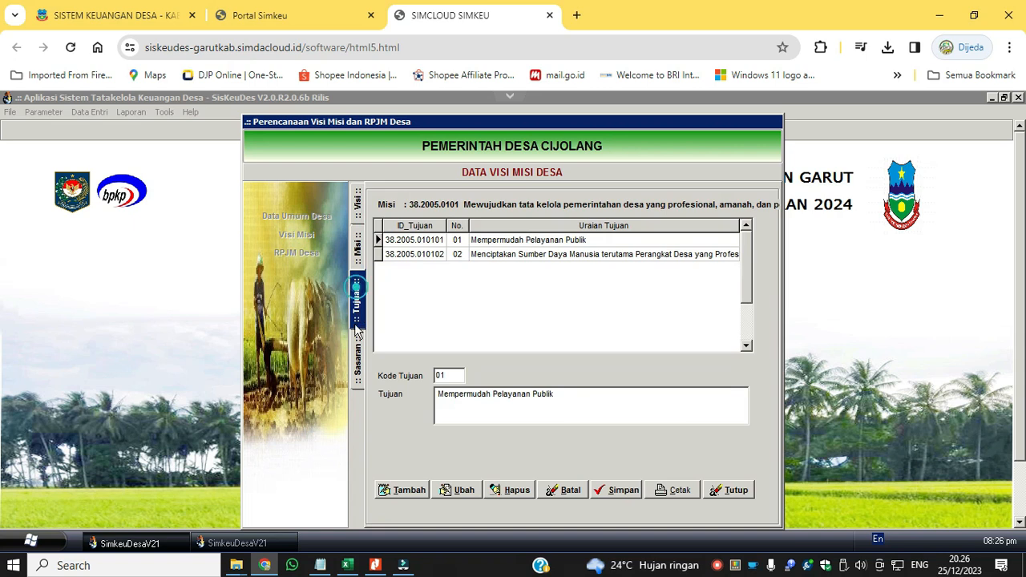
click(358, 361)
click(736, 490)
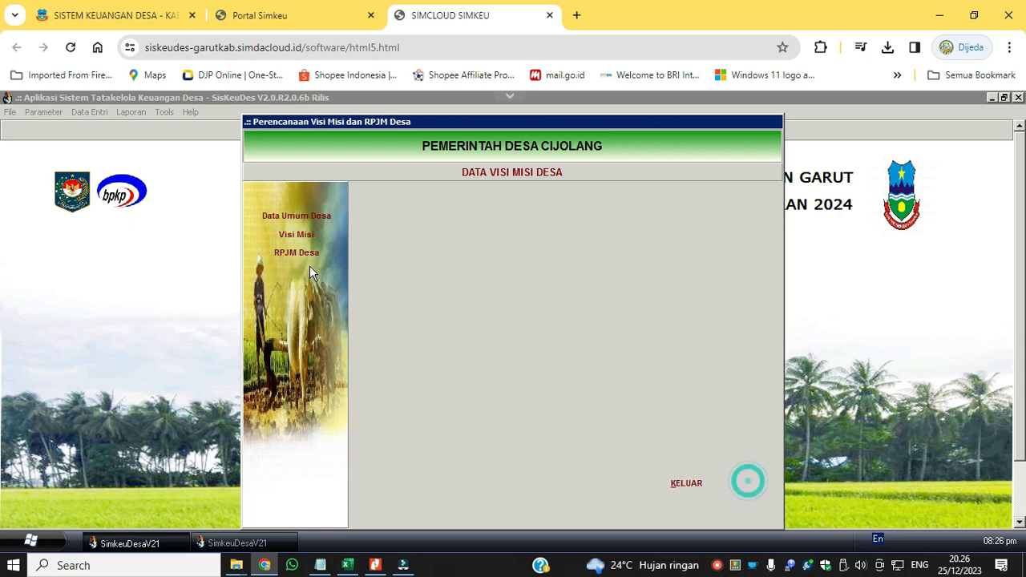
Examine the imported RPJM Desa activities under village development and disaster/urgent needs, and close the planning form.
click(297, 252)
double_click(484, 230)
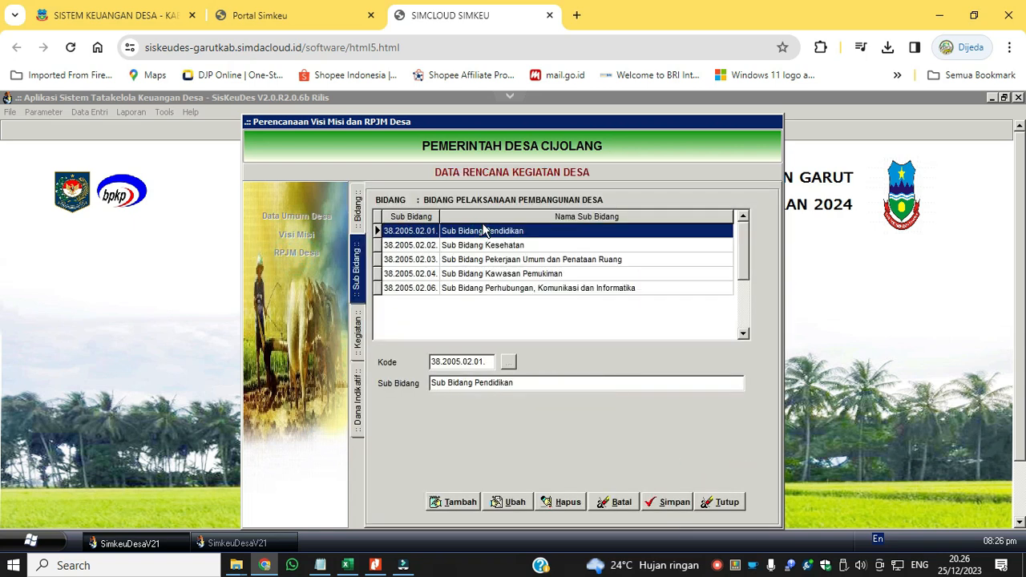
double_click(484, 230)
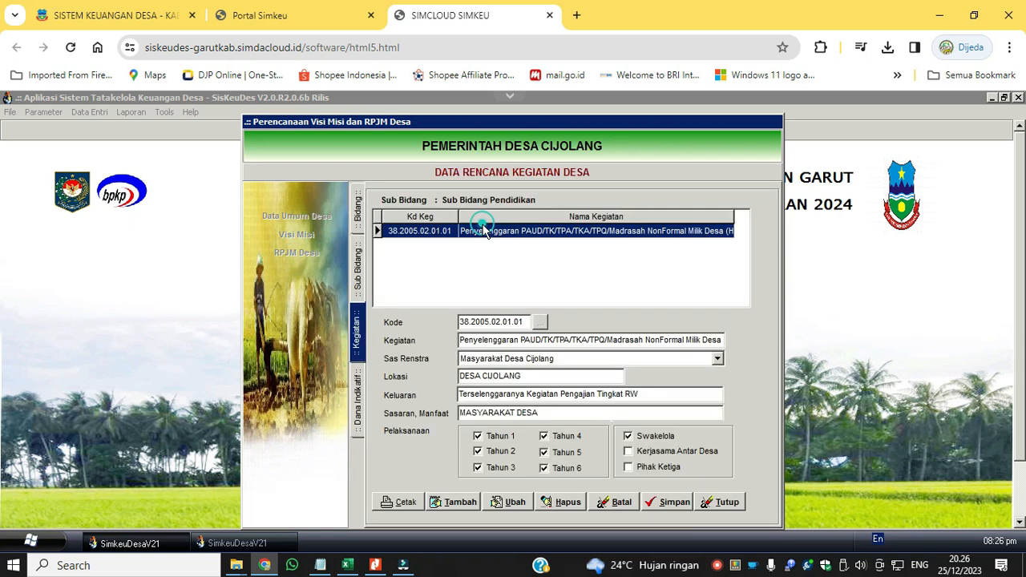
click(720, 501)
click(309, 254)
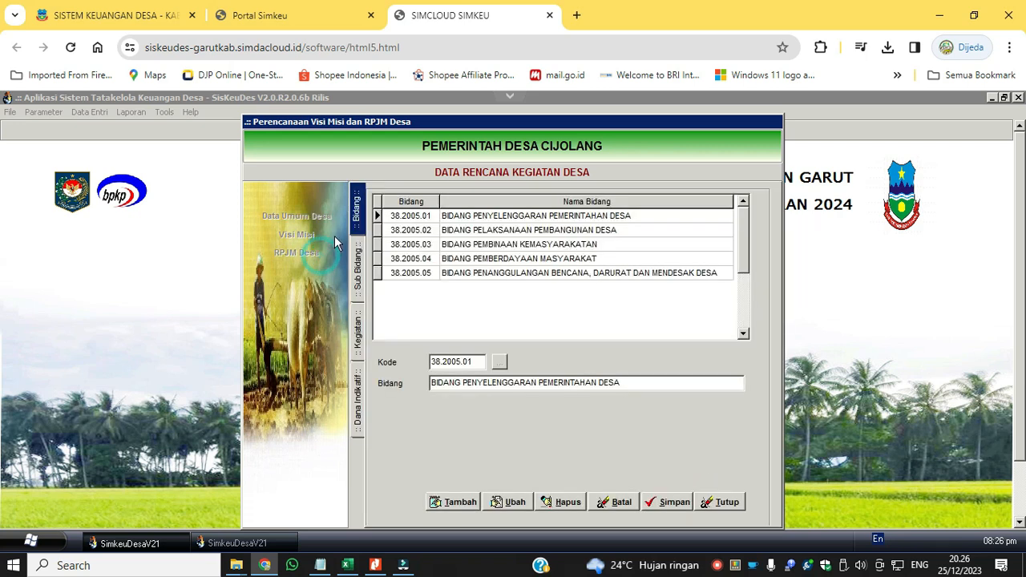
double_click(470, 276)
double_click(468, 273)
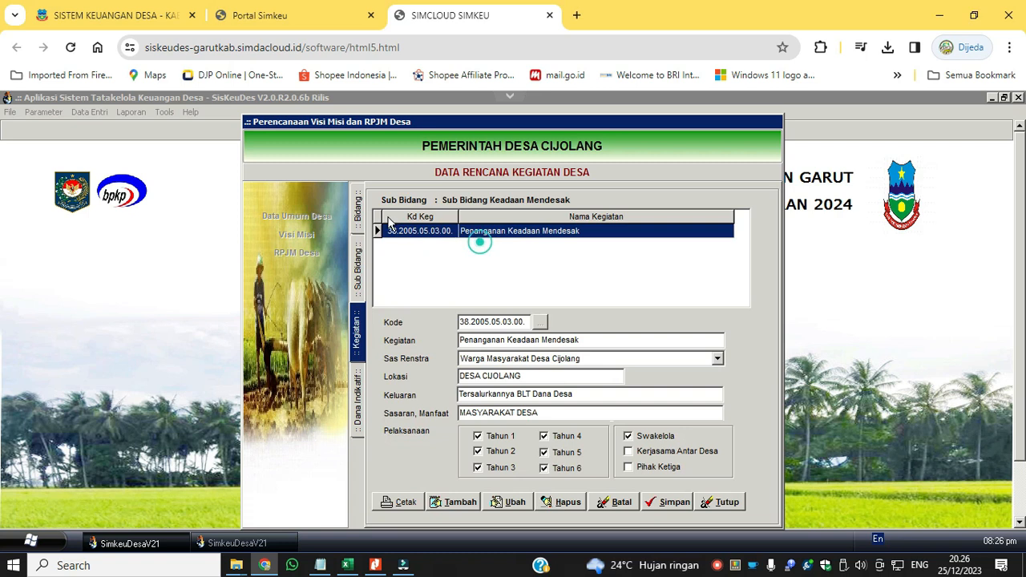
click(358, 206)
click(727, 501)
click(694, 491)
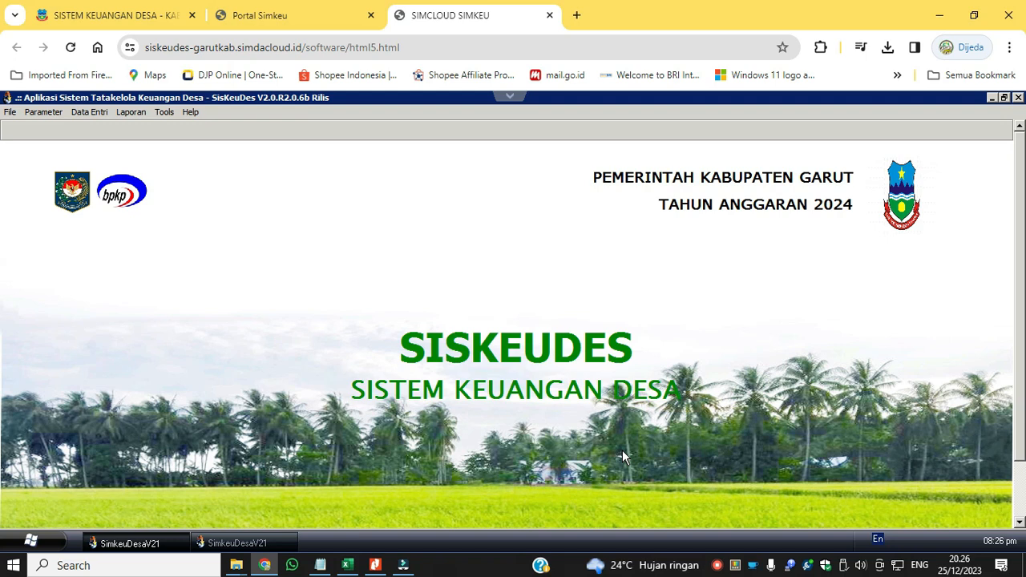
Open the partial RAB data import and choose Kecamatan "38 KECAMATAN BL. LIMBANGAN" and Desa "38.2005. PEMERINTAH DESA CIJOLANG".
click(94, 114)
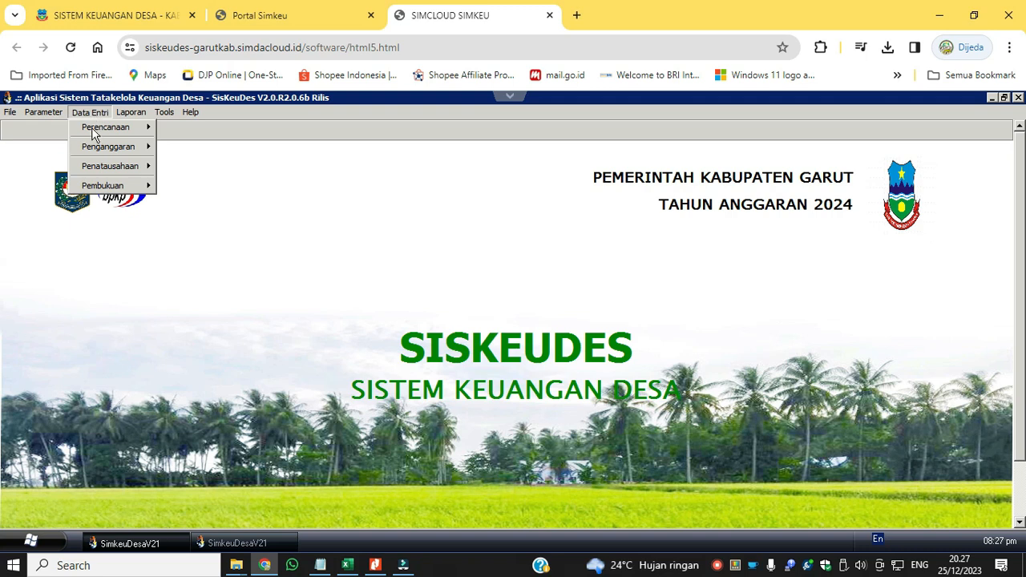
mouse_move(93, 147)
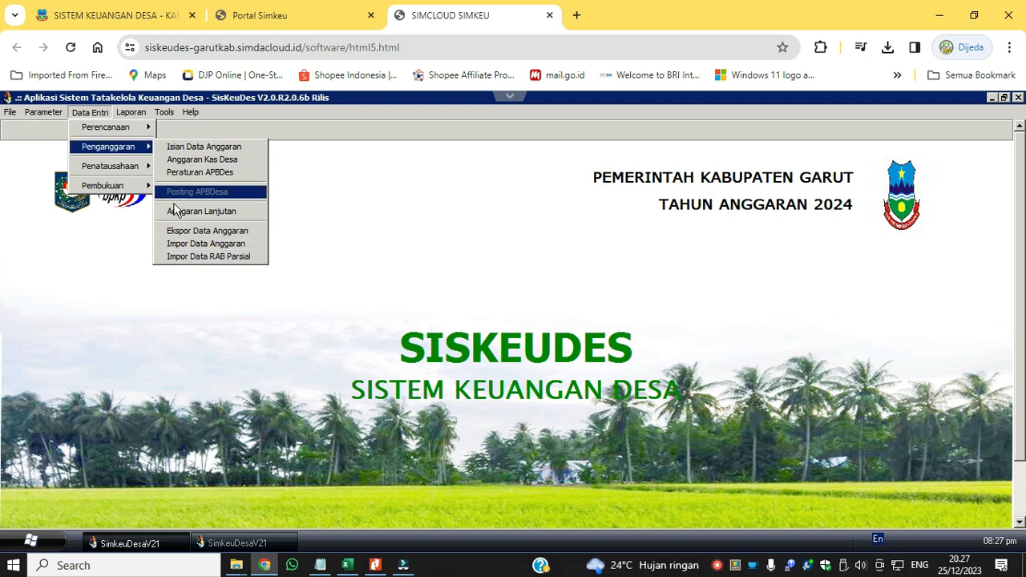
click(189, 257)
click(692, 208)
click(692, 228)
click(691, 228)
click(687, 236)
Load the activity list from RAB_20231225.smd as "Anggaran Thn Sebelumnya" and close the partial import without processing it.
click(689, 245)
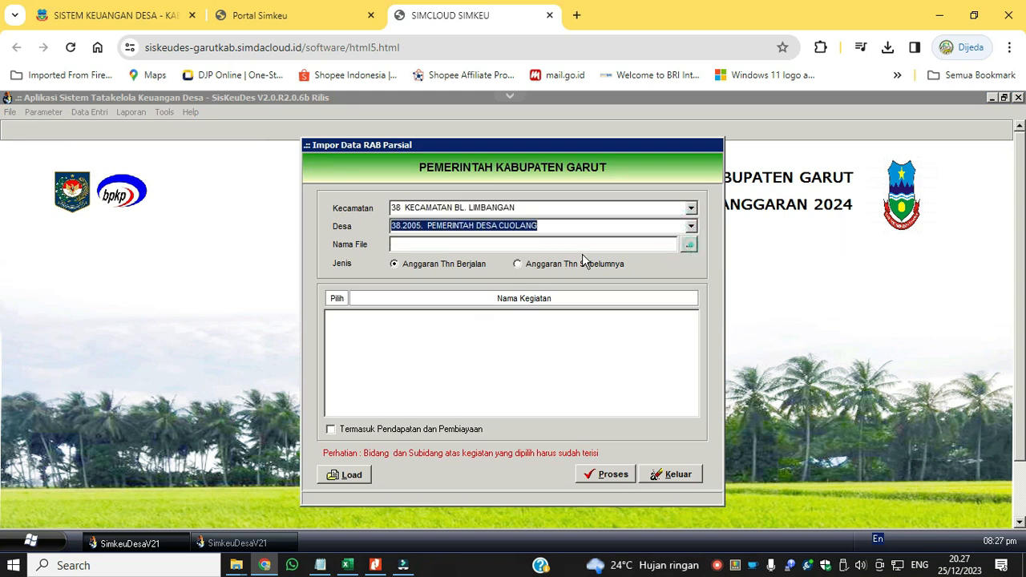
double_click(477, 207)
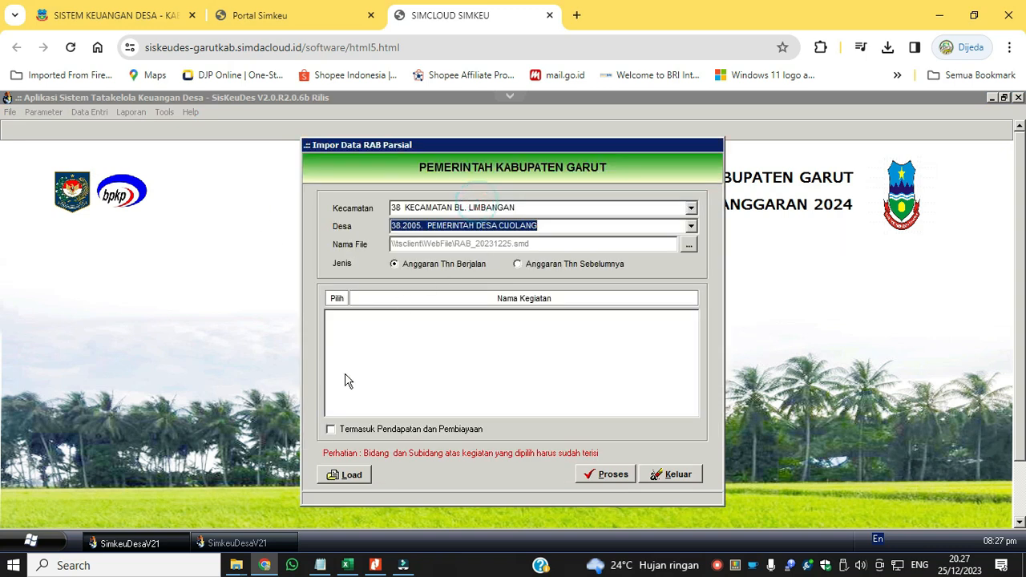
click(340, 476)
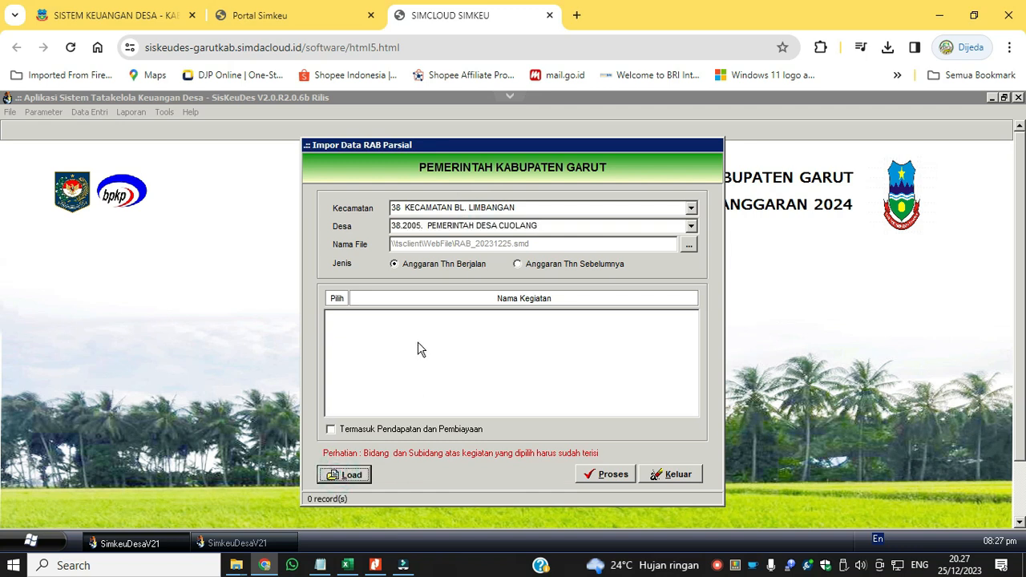
click(517, 264)
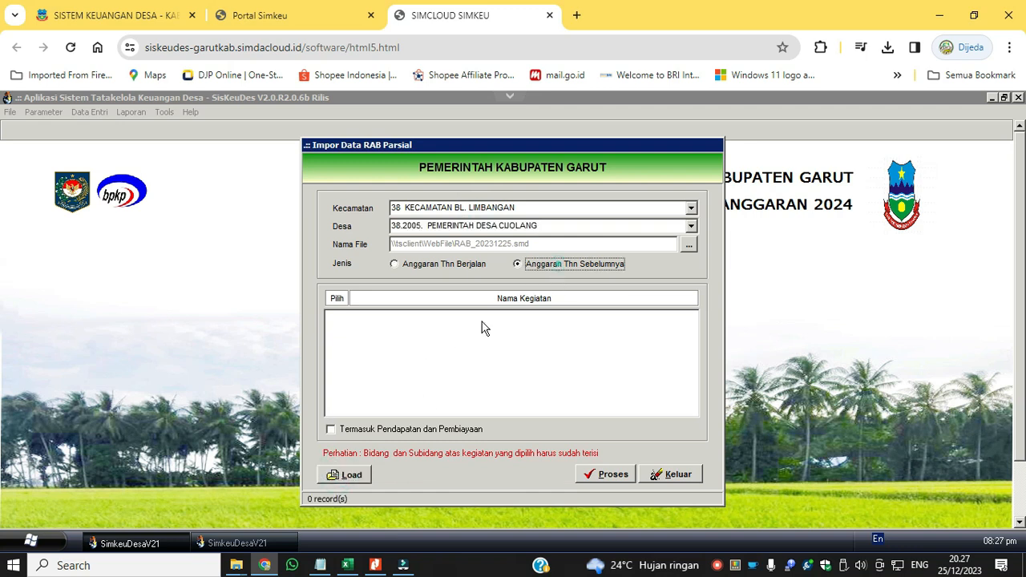
click(353, 473)
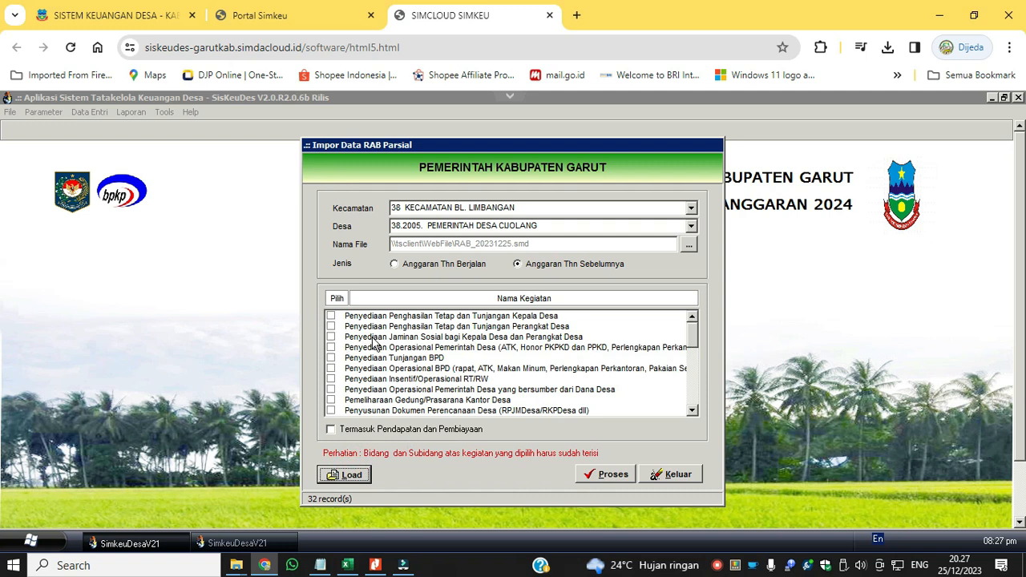
click(676, 474)
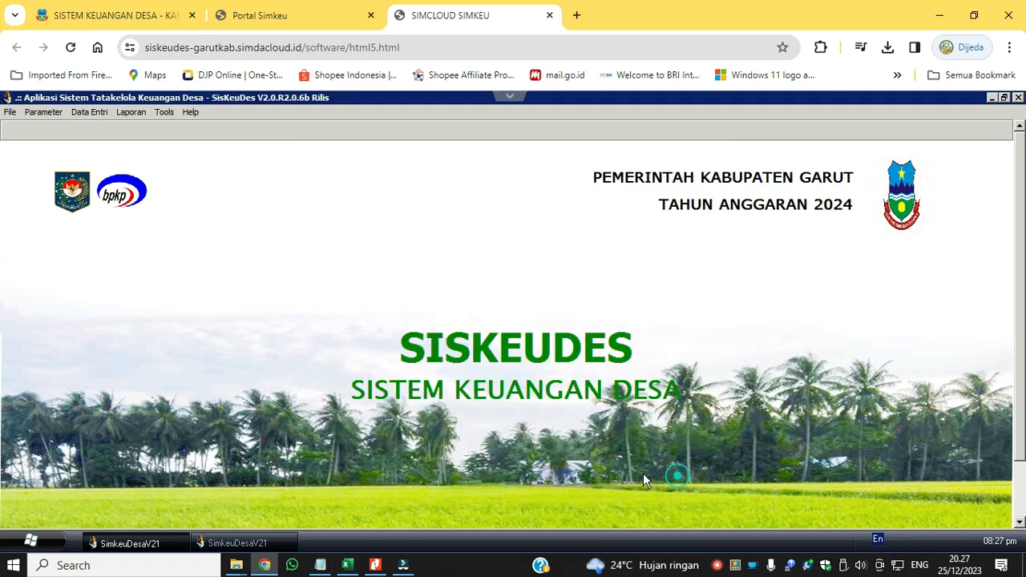
Open the 2024 budget data entry form and go to its Kegiatan section.
click(92, 112)
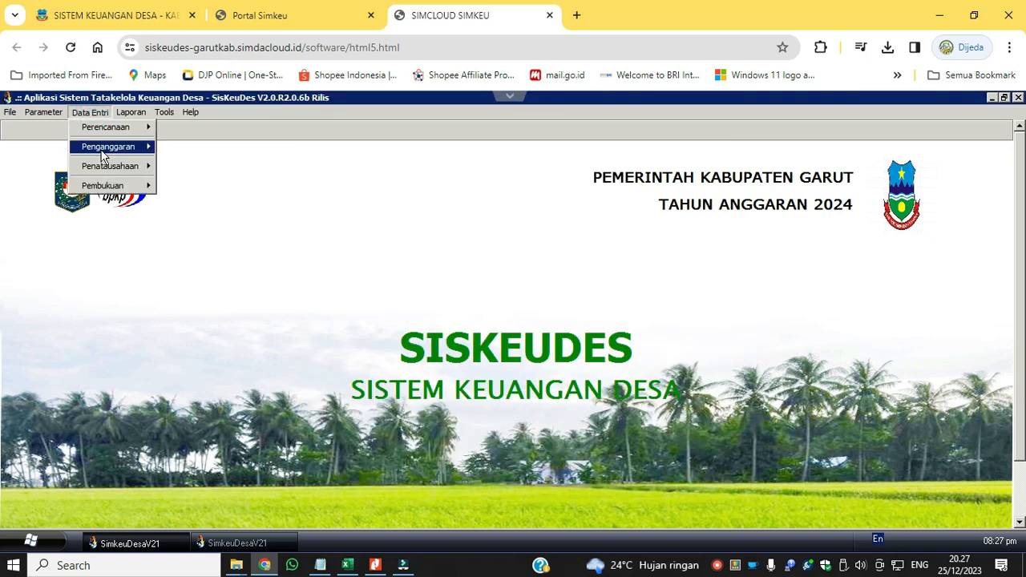
click(102, 152)
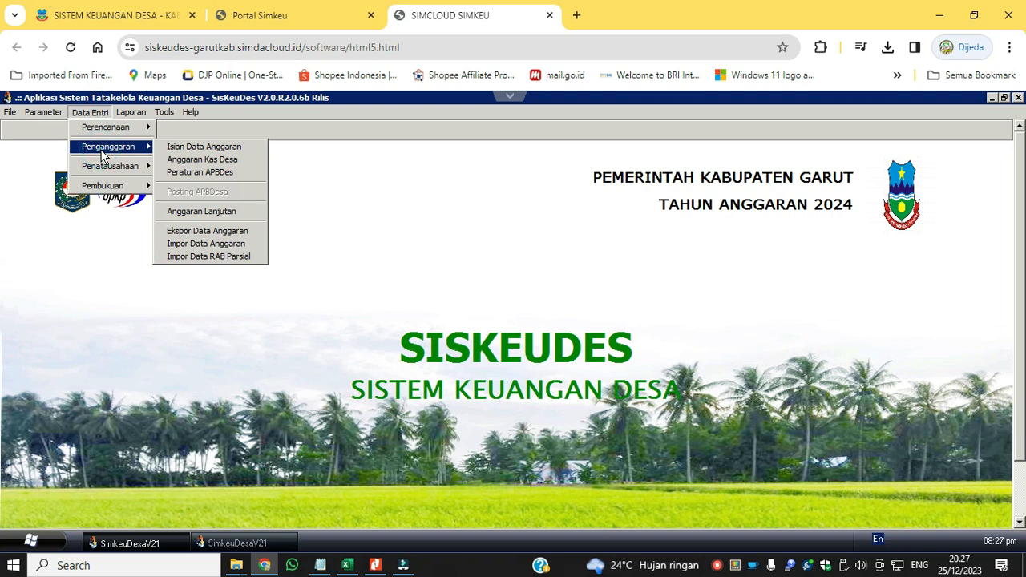
click(204, 147)
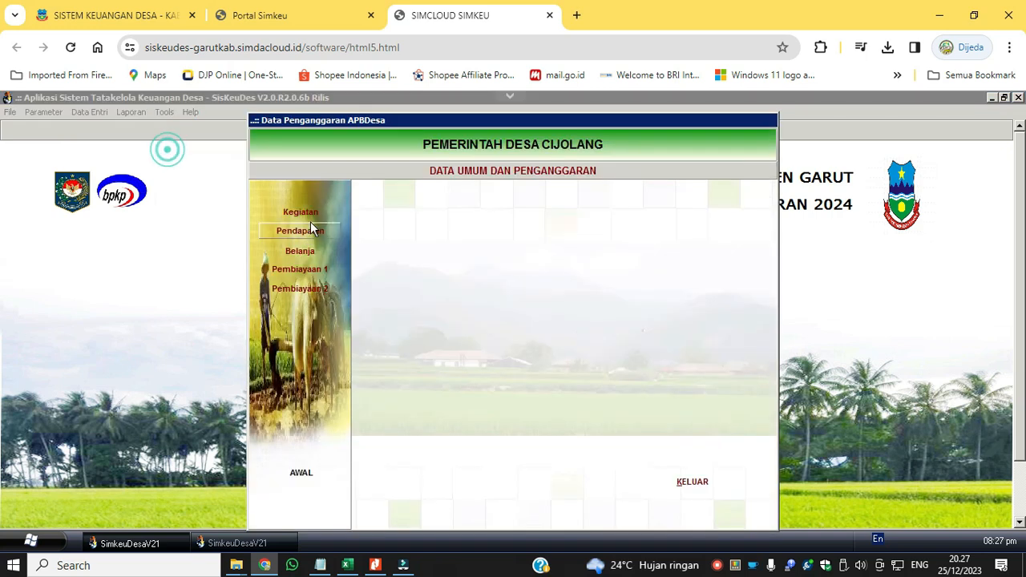
click(310, 215)
click(462, 491)
click(513, 361)
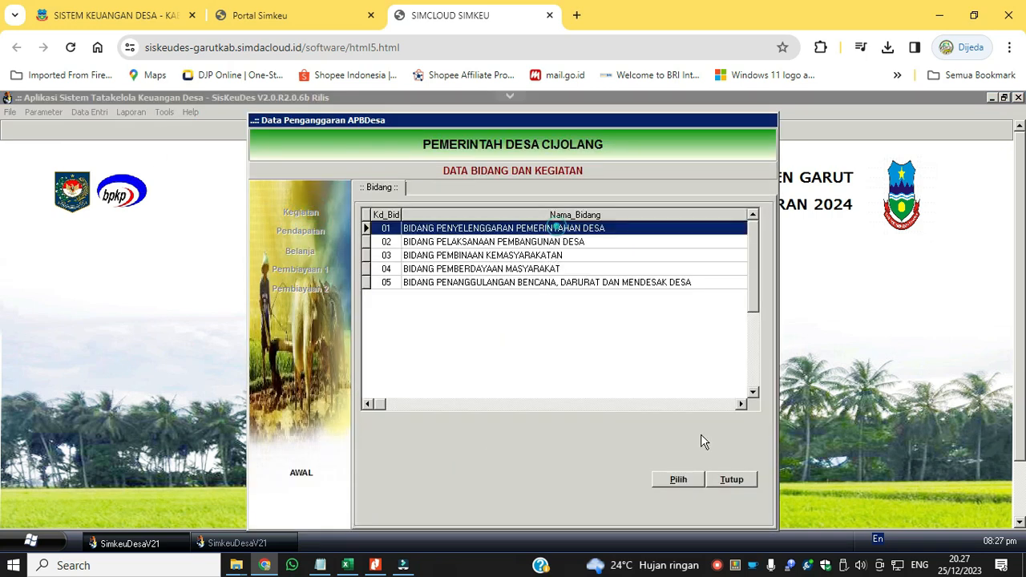
click(677, 481)
click(642, 494)
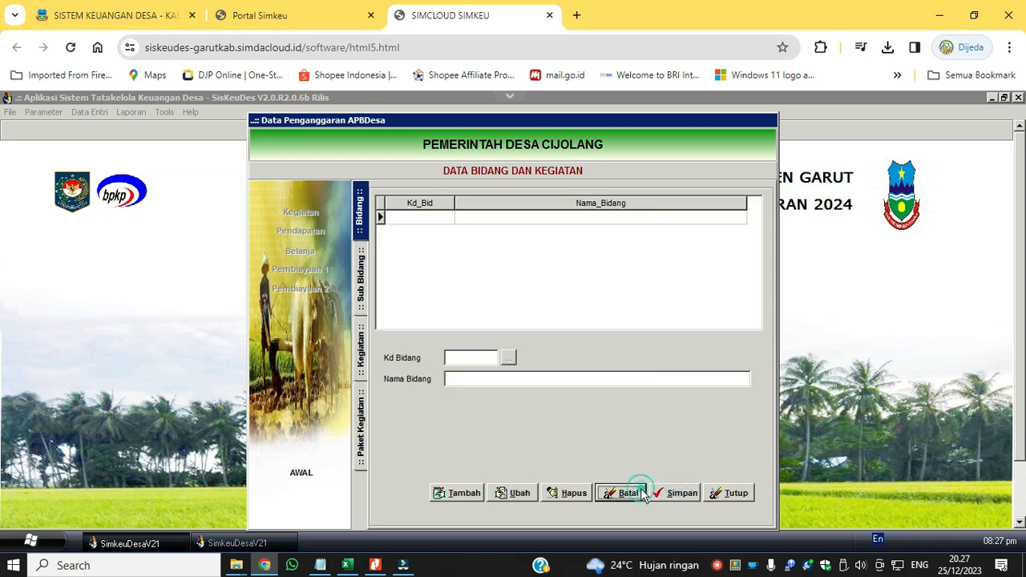
Add bidang 01, BIDANG PENYELENGGARAN PEMERINTAHAN DESA, to the village's budget fields and save it.
click(453, 494)
click(508, 357)
click(566, 229)
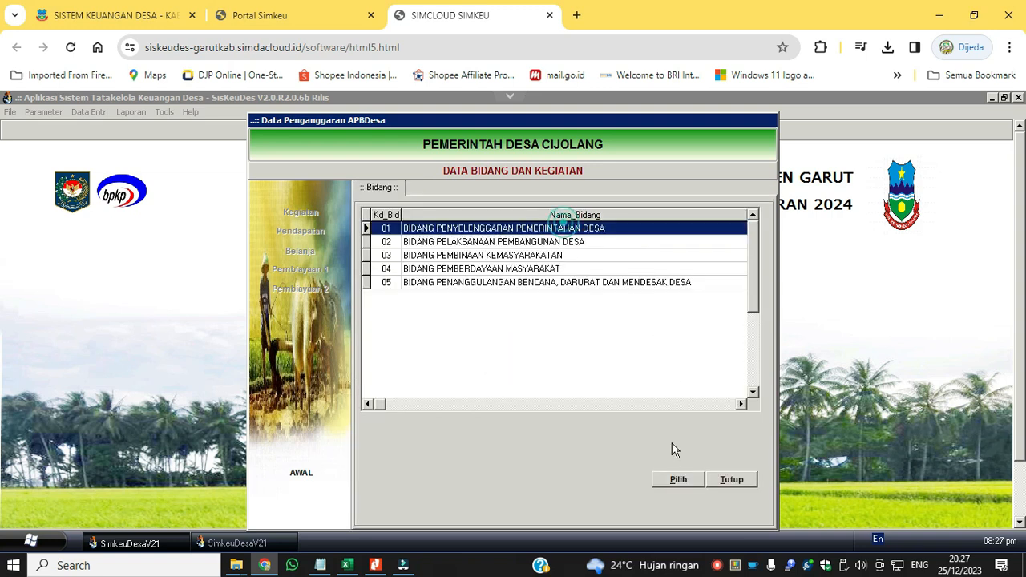
click(676, 479)
click(682, 494)
Add bidang 02, BIDANG PELAKSANAAN PEMBANGUNAN DESA, and save it.
click(458, 491)
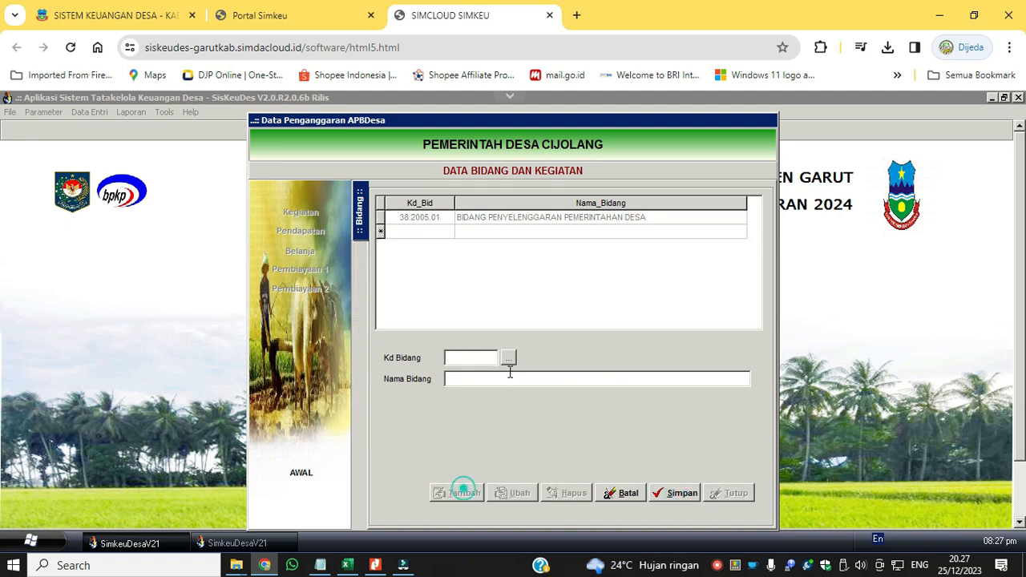
click(509, 357)
click(561, 241)
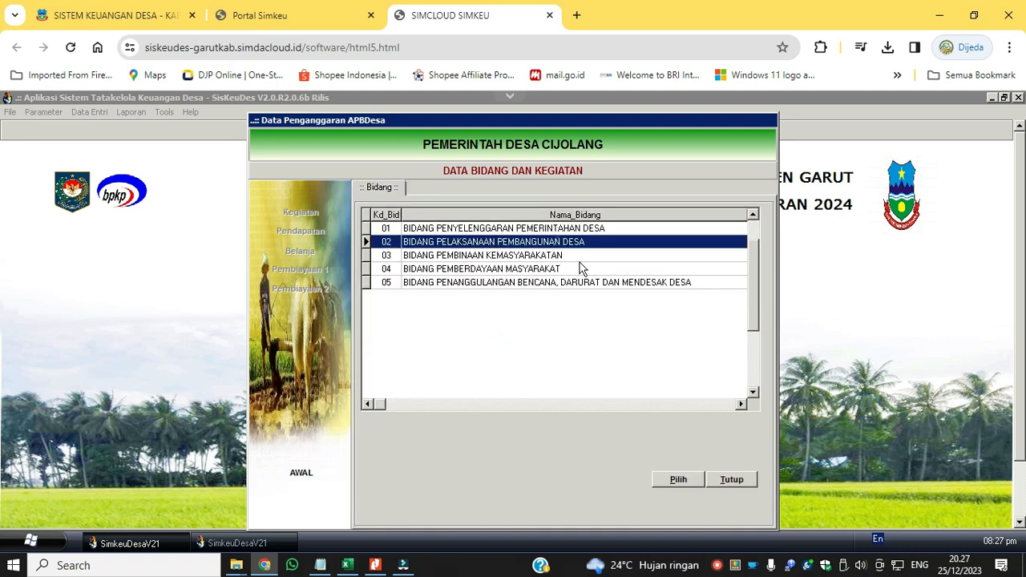
click(678, 479)
click(678, 493)
Add bidang 03, BIDANG PEMBINAAN KEMASYARAKATAN, and save it.
click(458, 490)
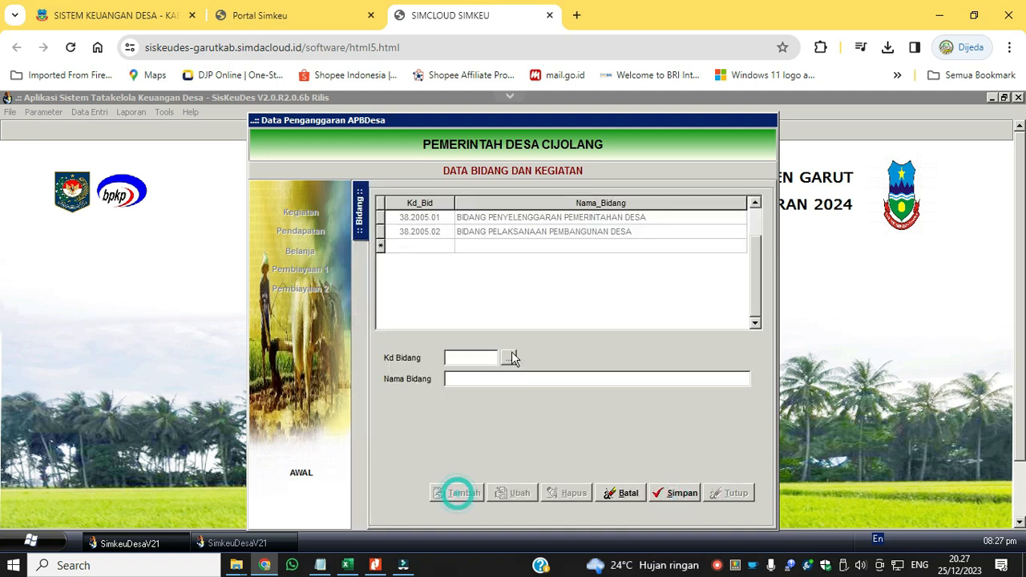
click(509, 357)
click(576, 255)
click(680, 479)
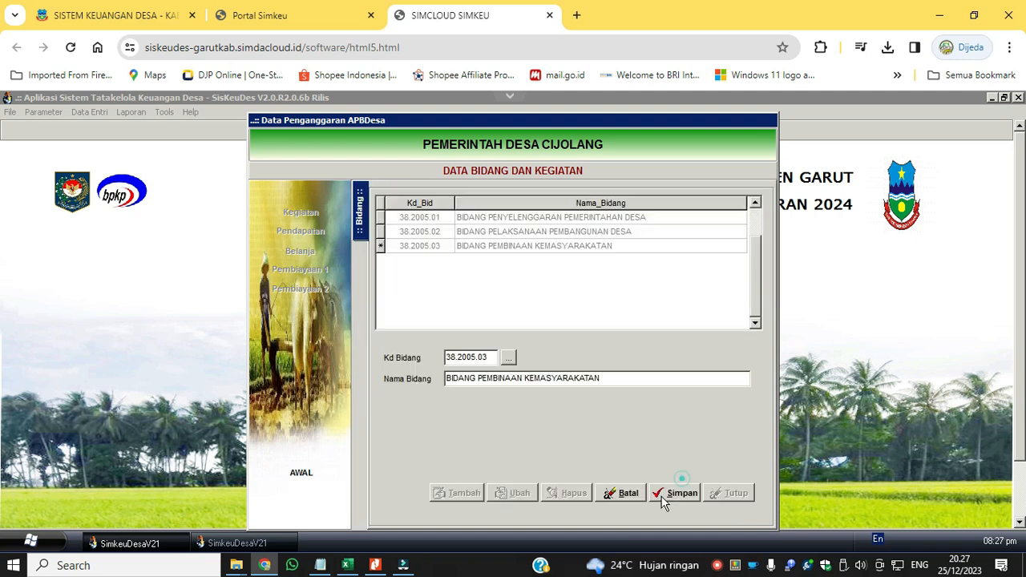
click(678, 493)
Add bidang 05, BIDANG PENANGGULANGAN BENCANA, DARURAT DAN MENDESAK DESA, and save it.
click(461, 492)
click(511, 358)
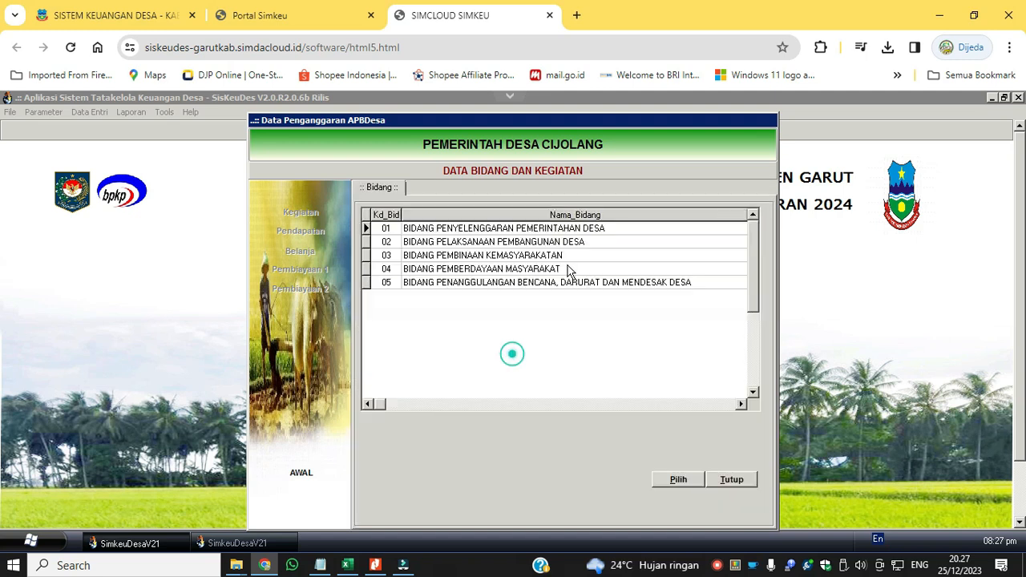
click(576, 283)
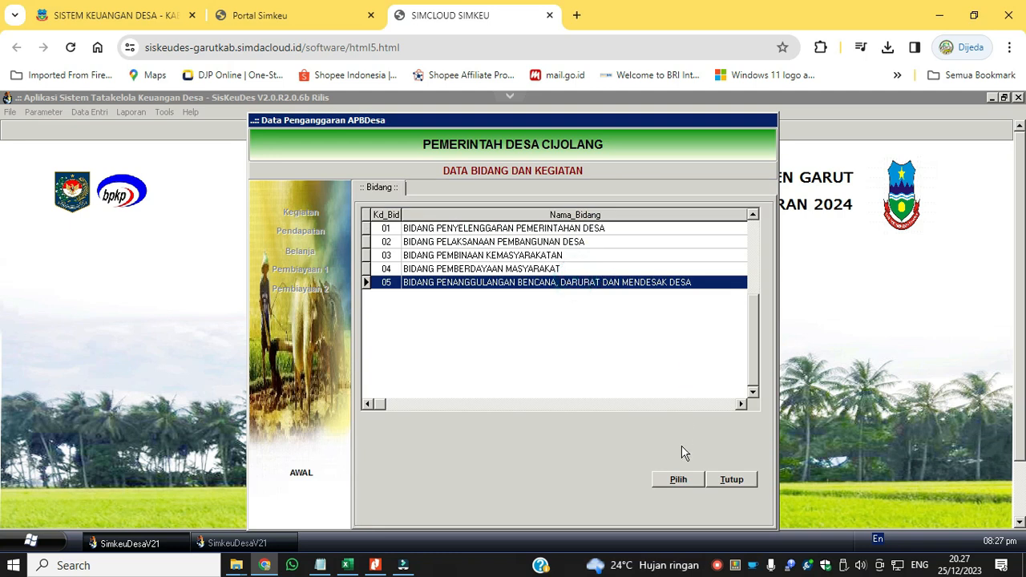
click(680, 480)
click(665, 495)
Add bidang 04, BIDANG PEMBERDAYAAN MASYARAKAT, save it and close the Bidang dan Kegiatan data.
click(458, 494)
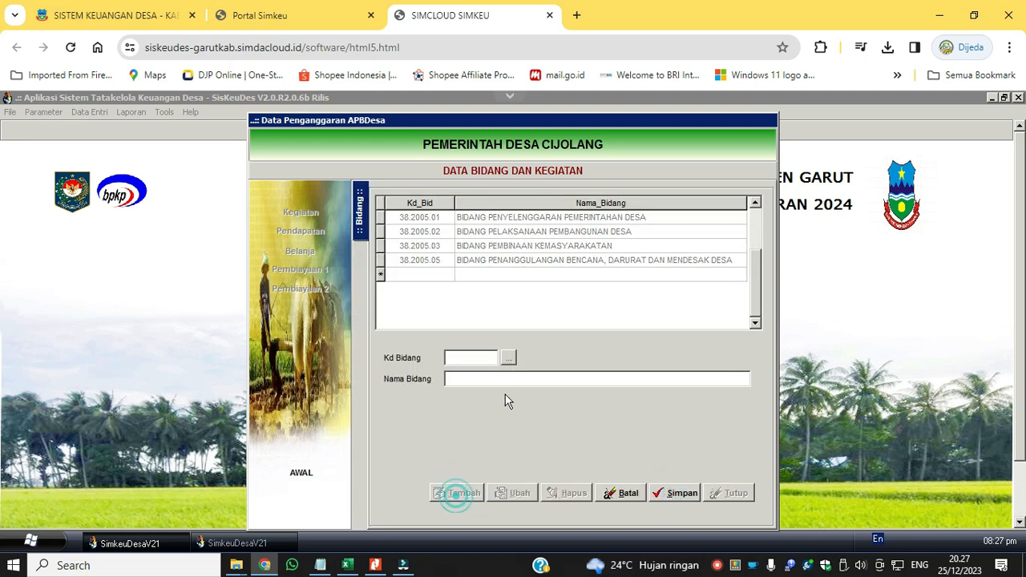
click(510, 358)
click(559, 270)
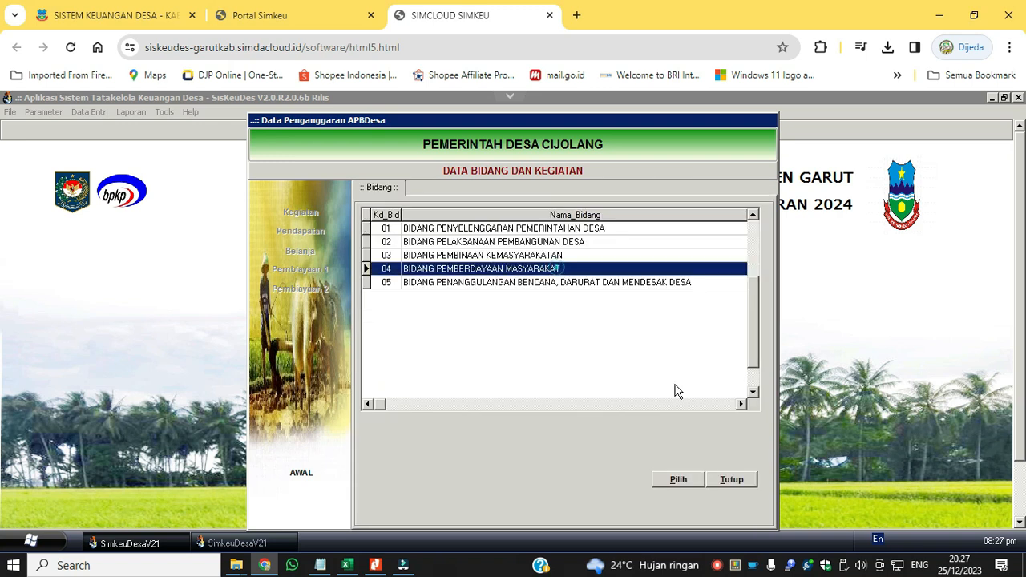
click(678, 480)
click(683, 496)
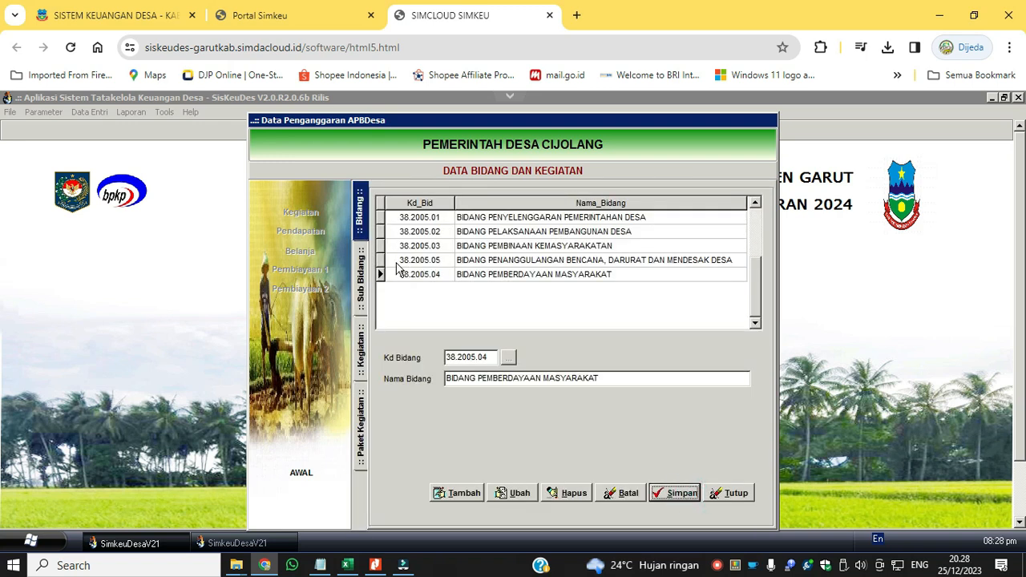
click(730, 495)
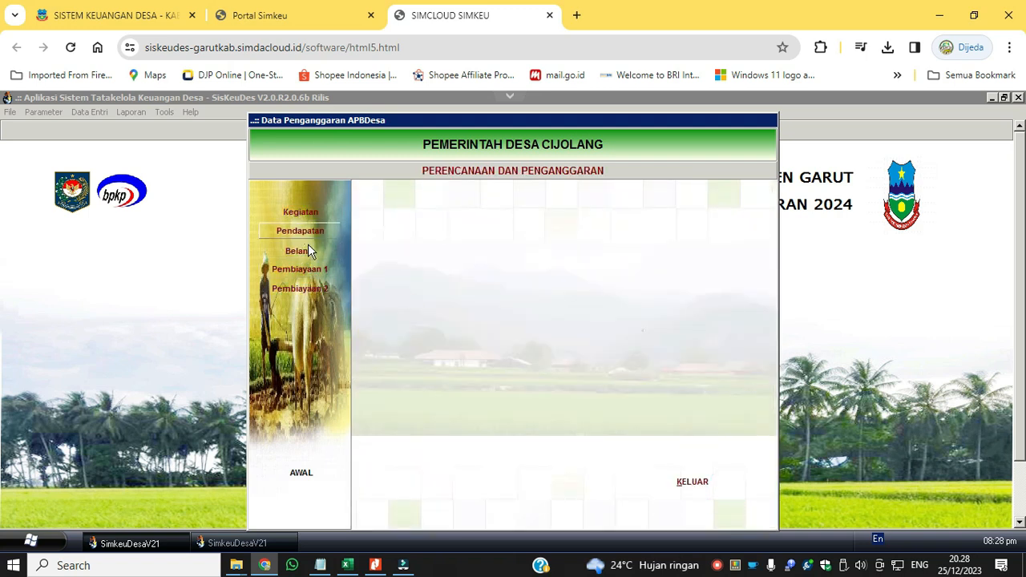
In the Pendapatan data, add income account 4.2.1.01 Dana Desa from the Pendapatan Transfer group and save it.
click(301, 231)
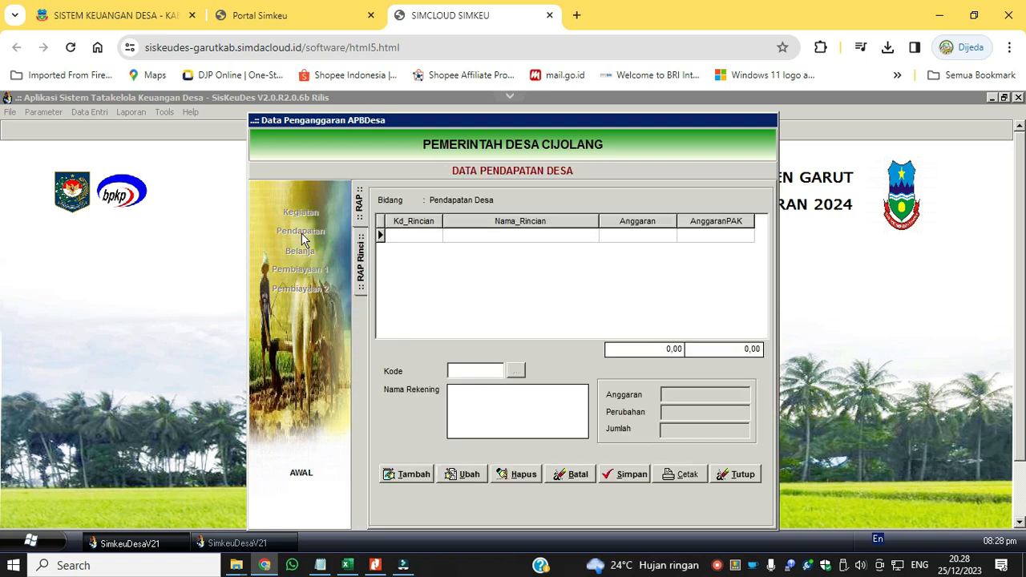
click(417, 474)
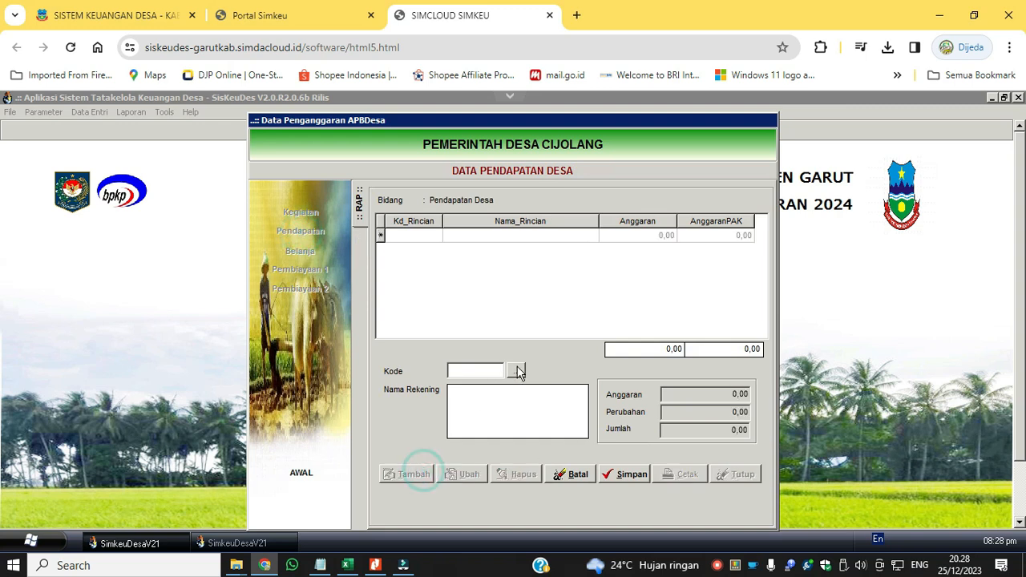
click(517, 369)
click(549, 231)
double_click(516, 217)
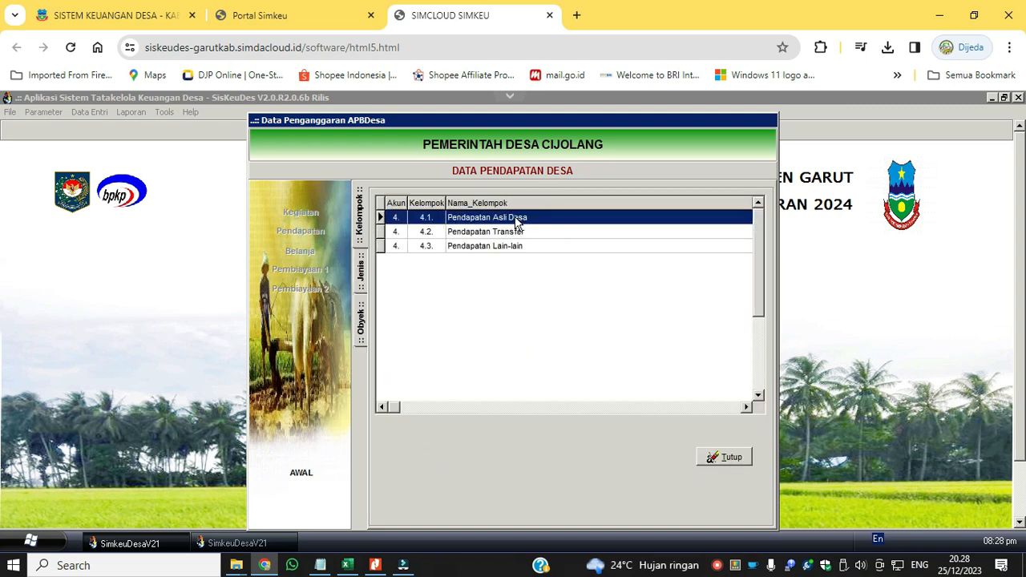
click(361, 218)
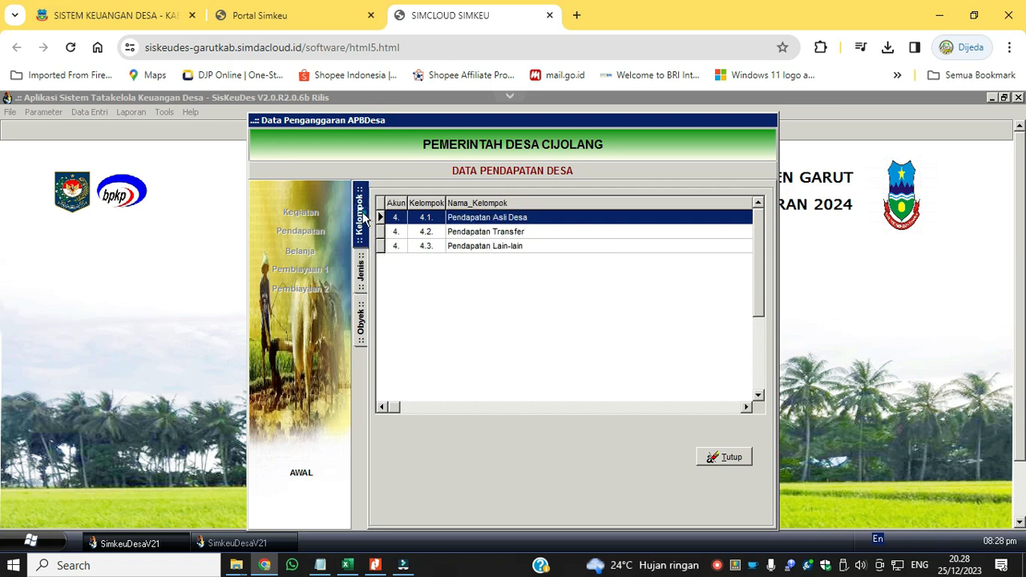
double_click(491, 231)
double_click(514, 219)
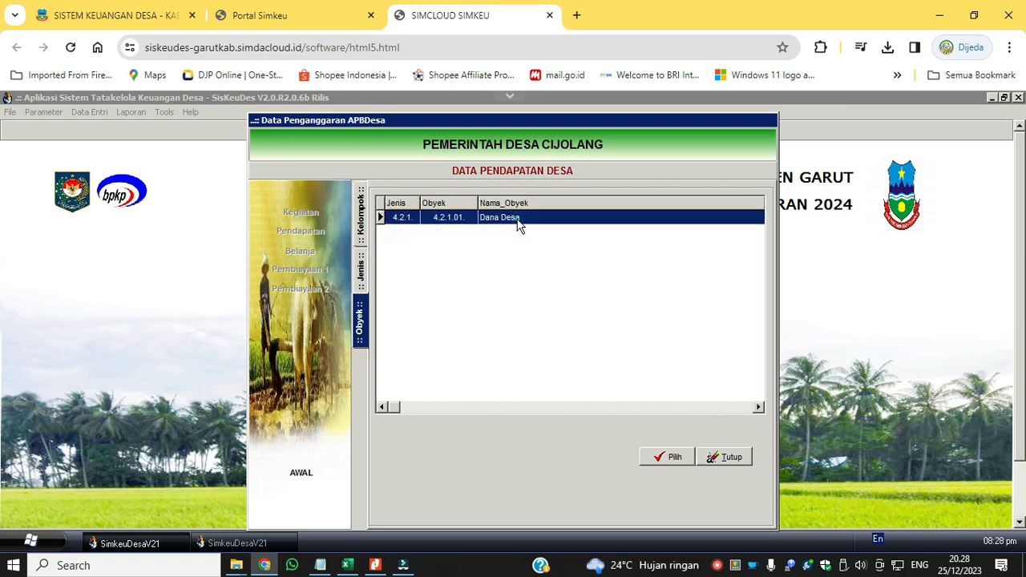
double_click(522, 222)
click(630, 475)
Start a Dana Desa detail line with the description "Transfer Dana Desa" and a quantity of 1 Tahun.
click(407, 475)
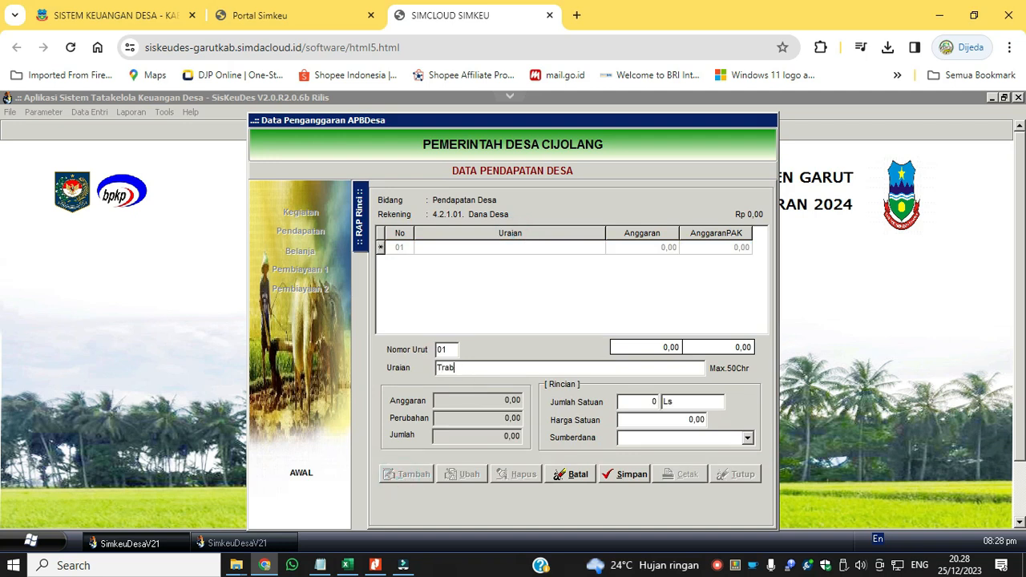
text(Transfer Da)
click(528, 368)
click(633, 403)
text(1)
key(Tab)
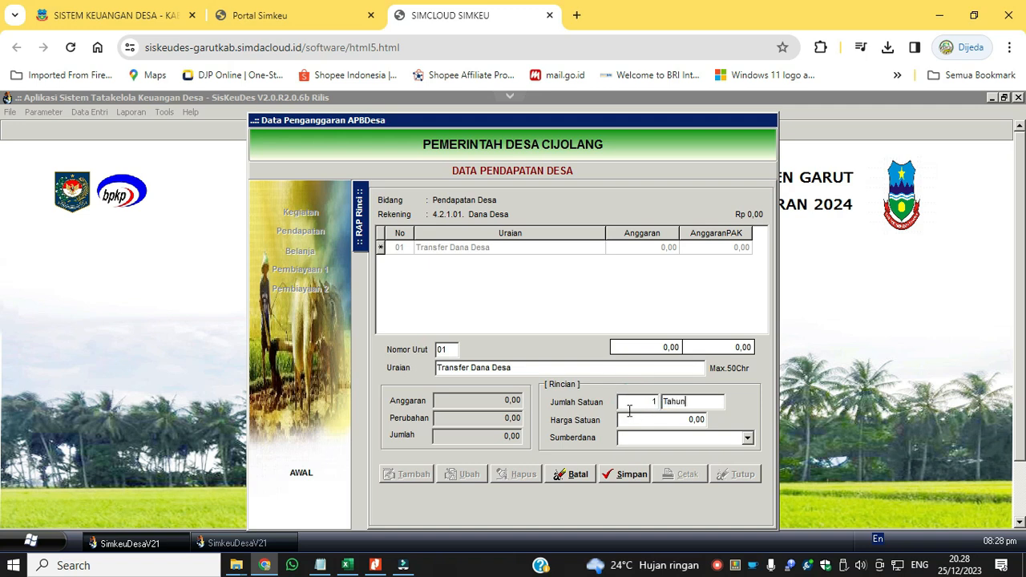
Switch to the 2023 Siskeudes session and open the Pendapatan section of its budget data entry for reference.
click(237, 544)
click(81, 113)
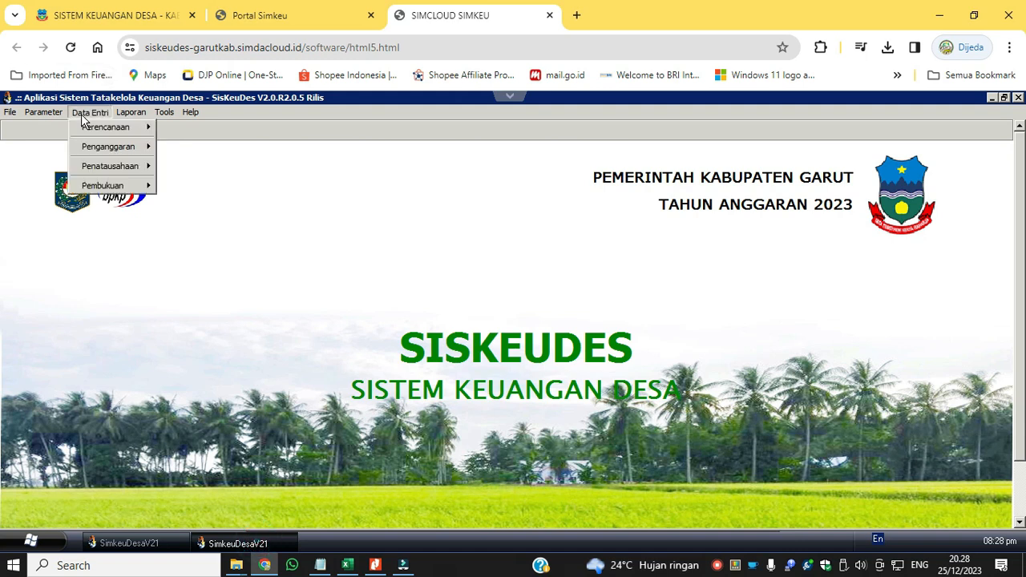
click(95, 147)
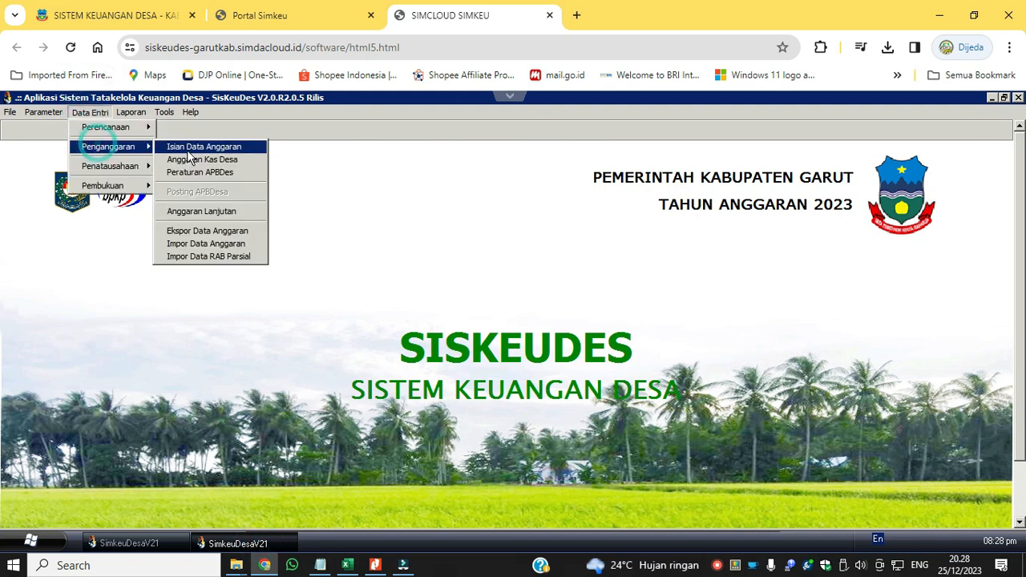
click(190, 148)
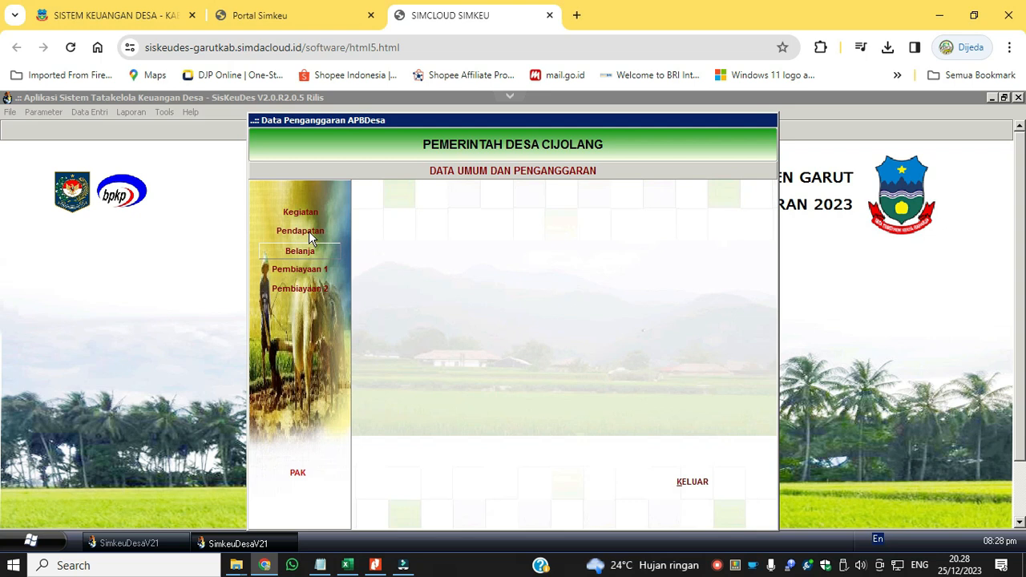
click(308, 231)
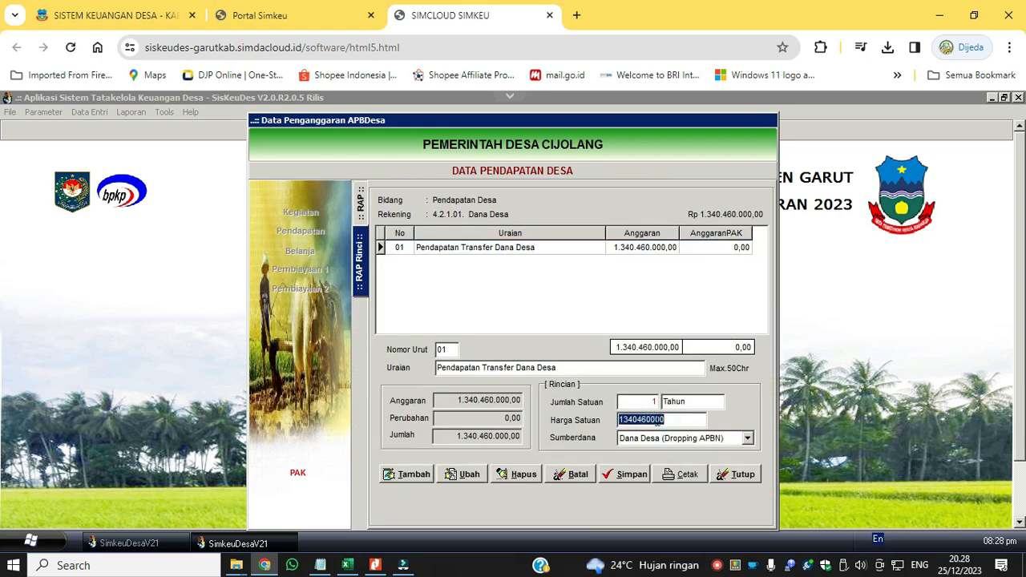
Return to the 2024 session and save the Dana Desa detail line with a budget of 1.340.460.000.
key(alt+Tab)
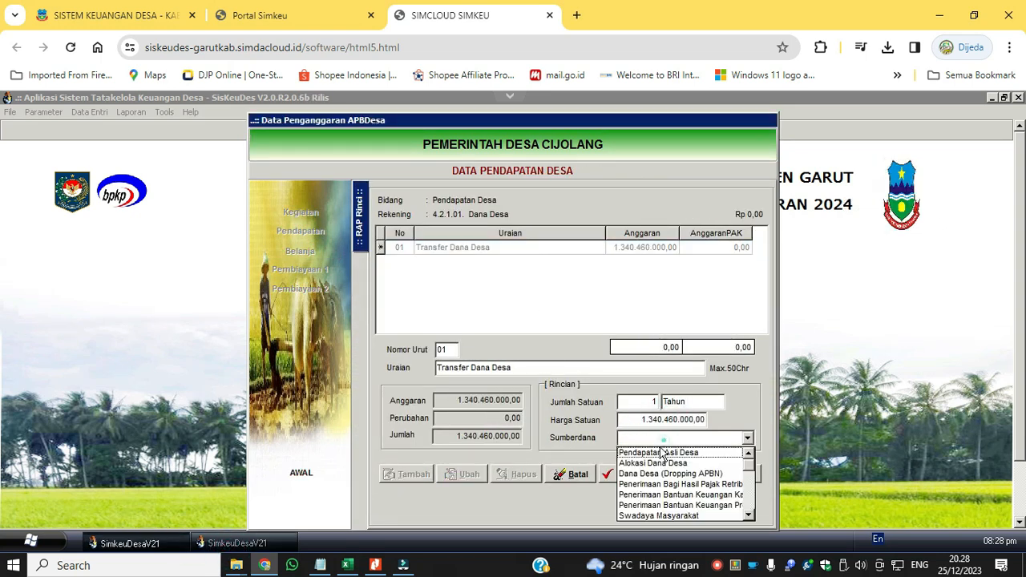
click(651, 471)
click(651, 475)
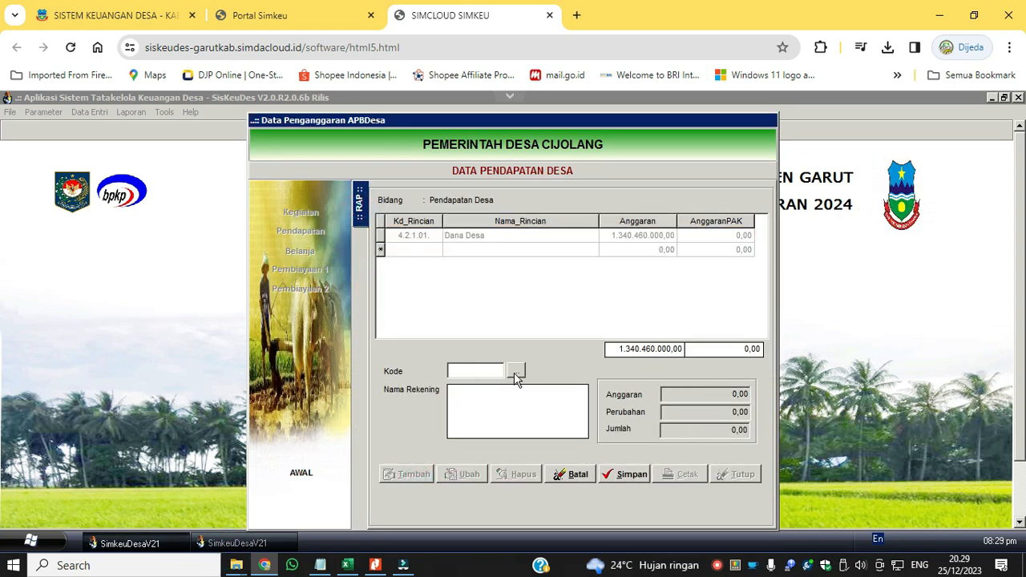
Add Alokasi Dana Desa income with the detail "Transfer Alokasi Dana Desa", 1 Tahun at 446.461.017, choose its fund source and save.
click(516, 374)
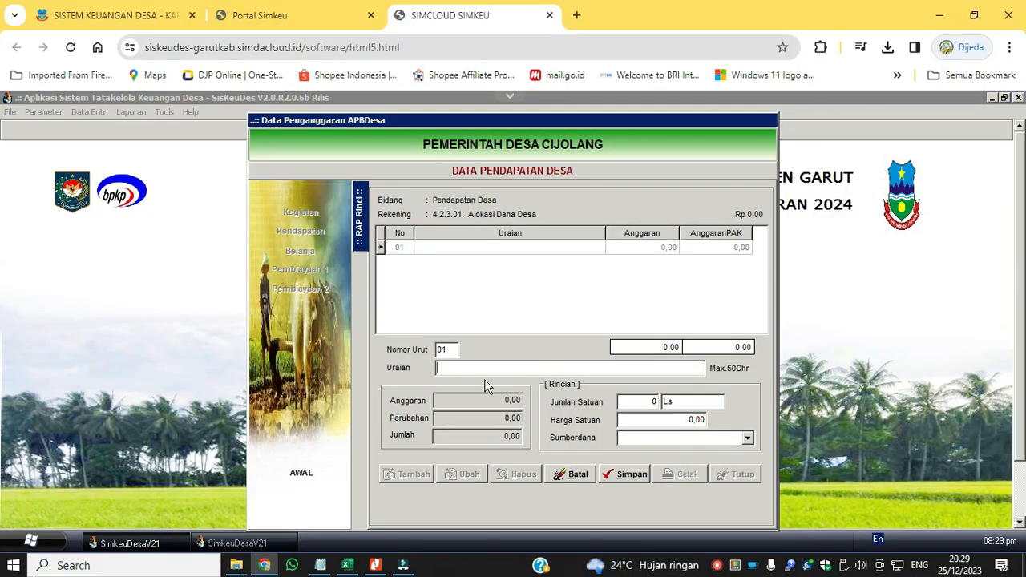
click(652, 401)
text(1)
key(Tab)
text(Ta)
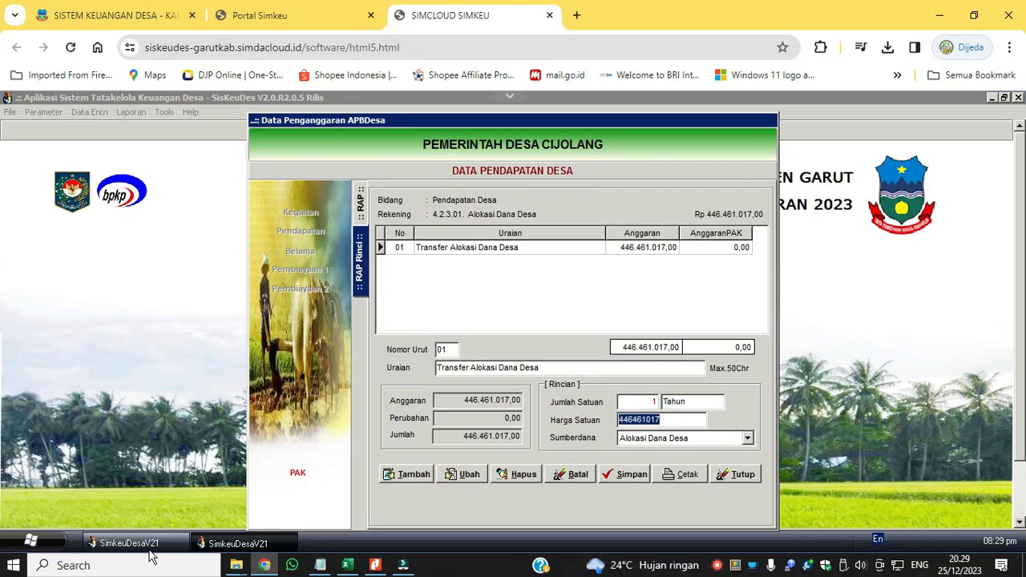
click(665, 419)
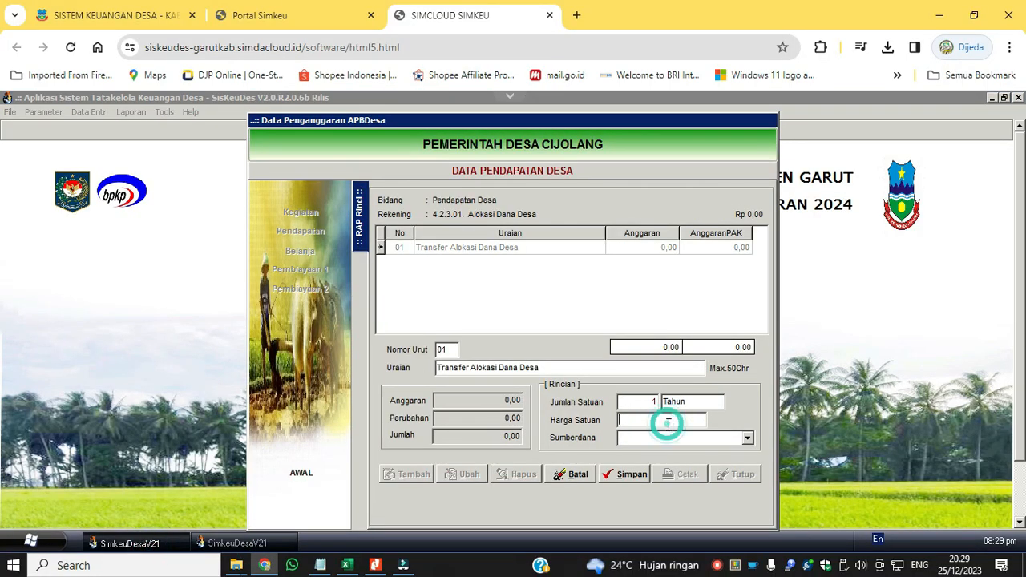
click(659, 438)
click(652, 463)
click(625, 474)
Add income account 4.2.2.01 Bagi Hasil Pajak dan Retribusi Daerah to the 2024 income list and save it.
click(360, 204)
click(632, 249)
click(406, 475)
click(516, 371)
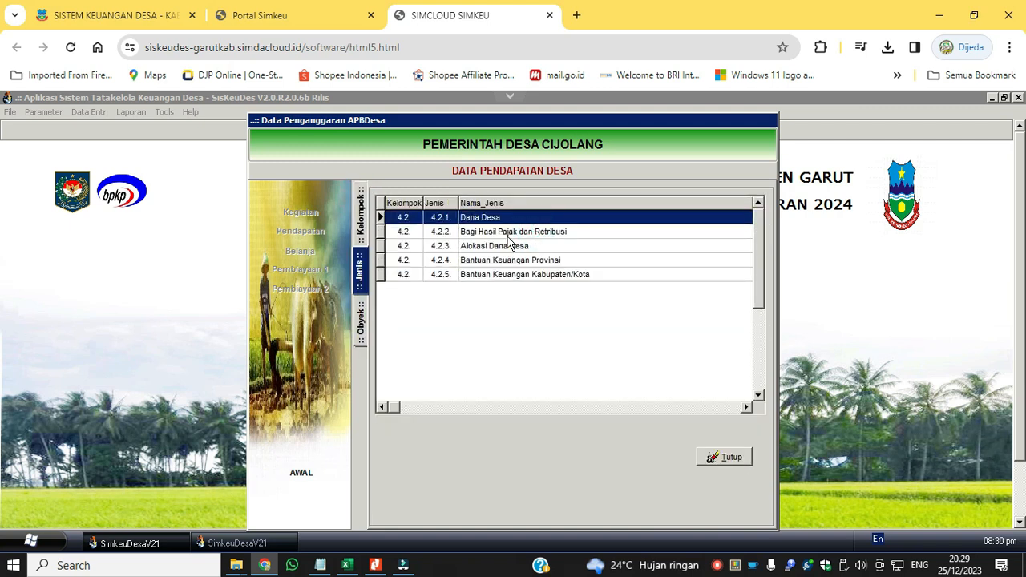
double_click(510, 233)
double_click(560, 219)
click(634, 471)
Start a Bagi Hasil Pajak dan Retribusi detail line and copy its description from the matching 2023 line.
double_click(613, 263)
click(407, 469)
click(259, 539)
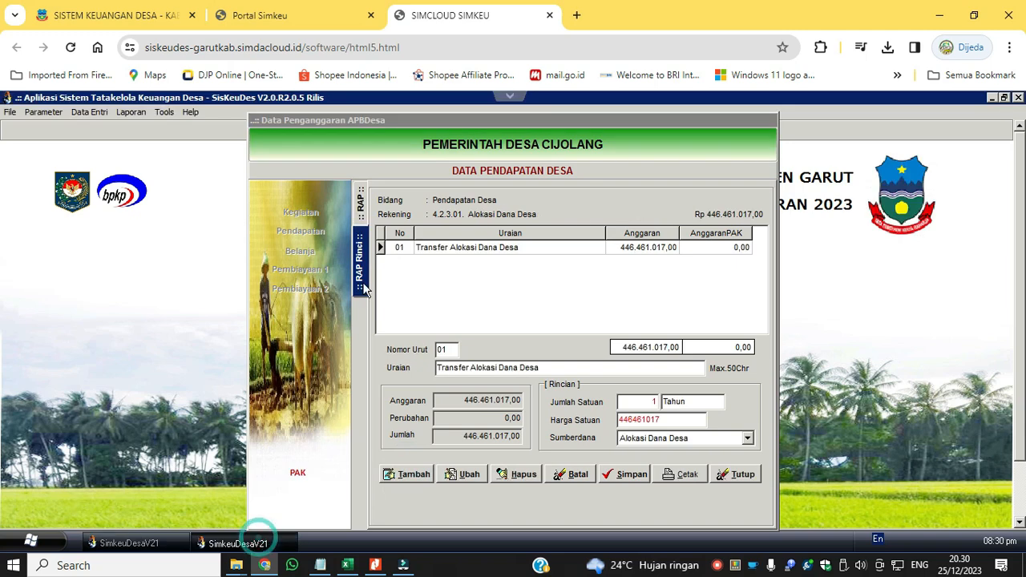
click(361, 204)
double_click(530, 269)
click(555, 368)
key(ctrl+c)
click(215, 546)
click(490, 366)
key(ctrl+v)
Copy the unit price 34.635.258 from the 2023 Bagi Hasil Pajak dan Retribusi line into the 2024 detail line.
click(214, 545)
click(667, 422)
key(ctrl+c)
click(171, 545)
click(648, 420)
key(ctrl+v)
Set the Bagi Hasil detail quantity to 1 Tahun, choose its fund source and save the line.
click(642, 403)
text(1)
key(Tab)
text(Tahun)
click(738, 437)
click(681, 486)
click(625, 474)
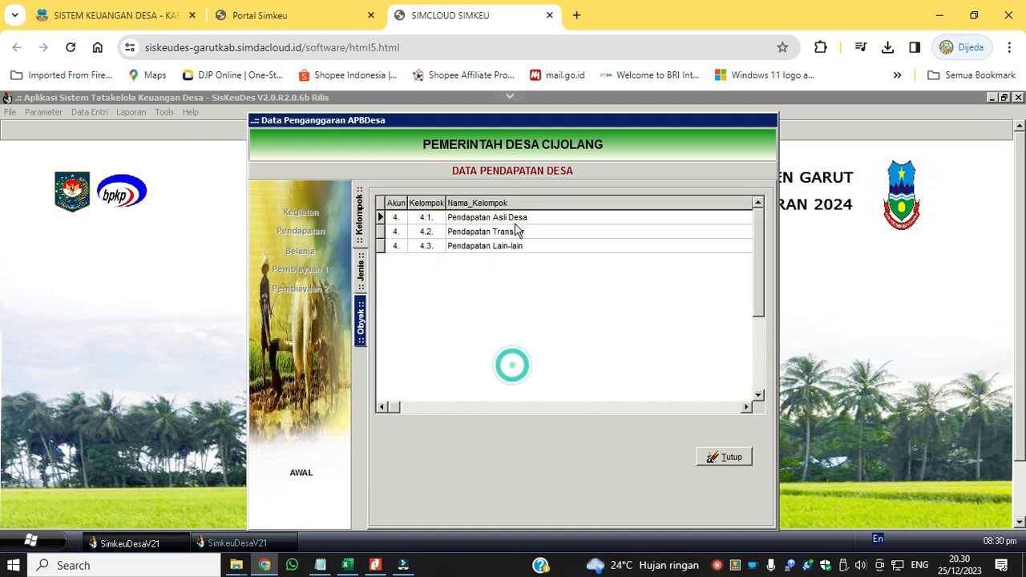
Add income account 4.2.4.01 Bantuan Keuangan dari APBD Provinsi from the Pendapatan Transfer group and save it.
double_click(513, 229)
double_click(561, 263)
double_click(567, 220)
click(626, 471)
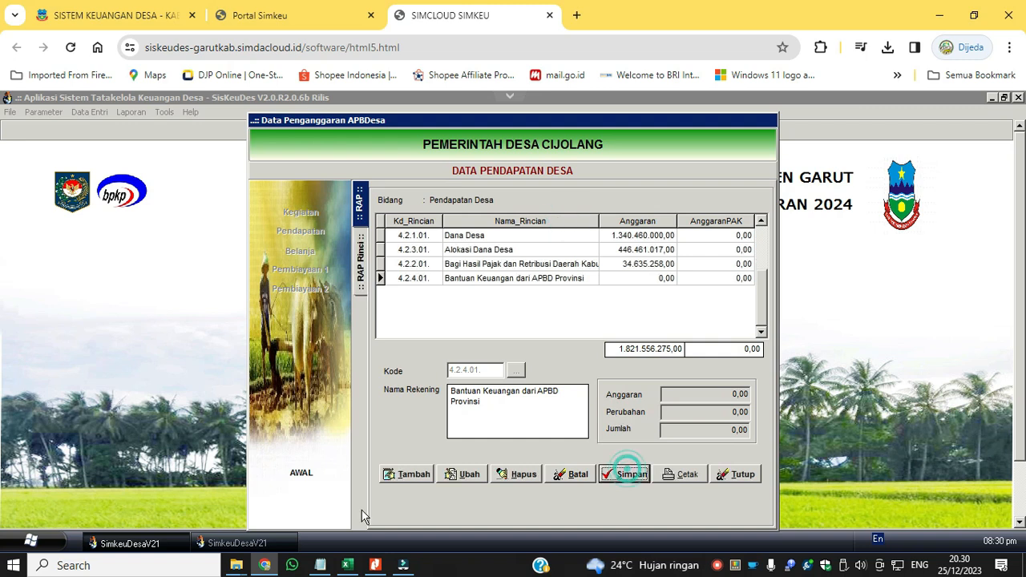
Open the 2023 detail line of 4.2.4.01 Bantuan Keuangan dari APBD Provinsi and copy its description.
click(256, 542)
click(360, 205)
click(541, 294)
double_click(542, 308)
drag(591, 369, 365, 357)
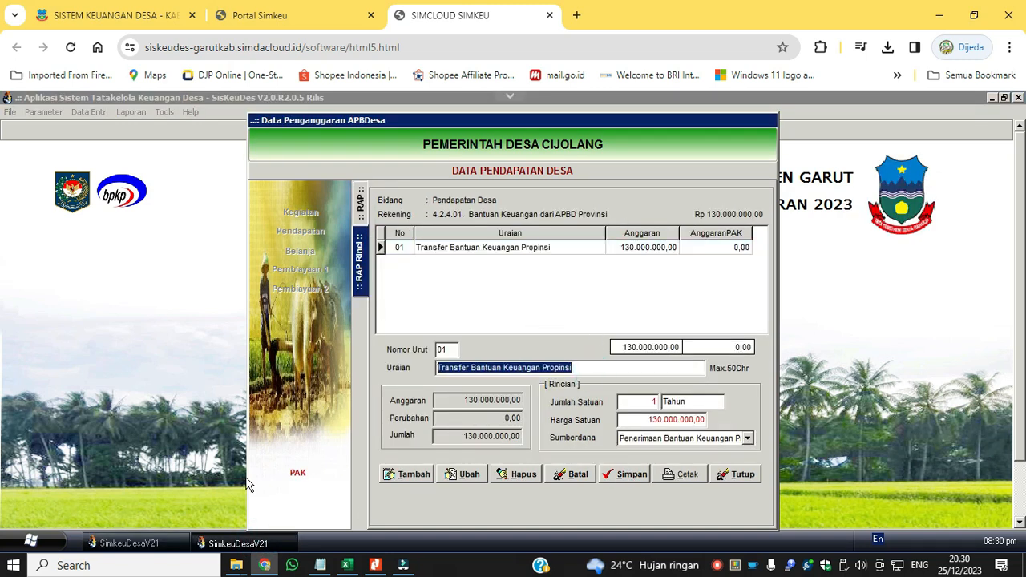
Start the 2024 detail line of account 4.2.4.01 with the copied description Transfer Bantuan Keuangan Propinsi and quantity 1 Tahun.
click(132, 543)
double_click(549, 278)
click(405, 468)
key(ctrl+v)
key(Tab)
text(1)
key(Tab)
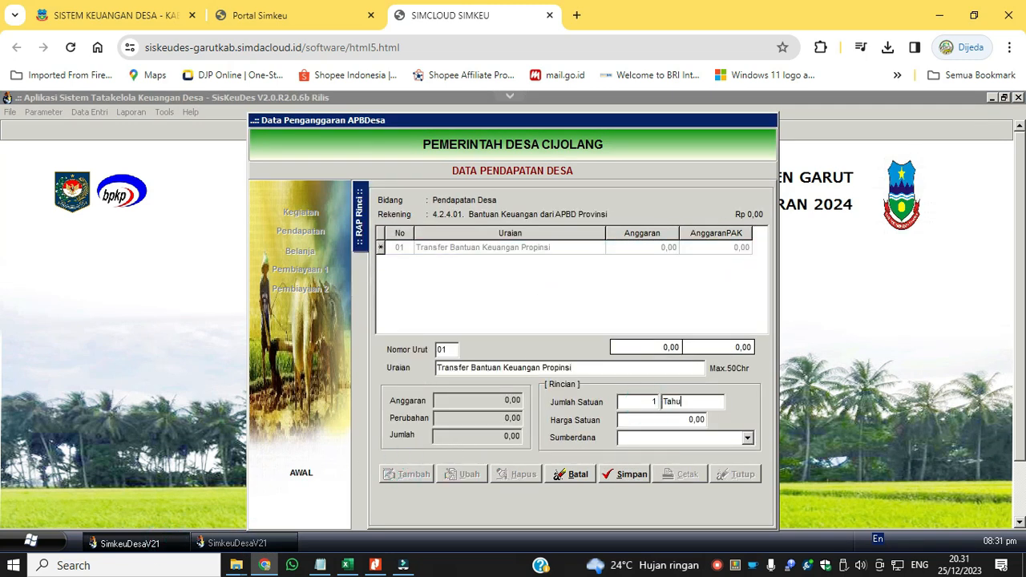
Copy the unit price 130.000.000 from the 2023 provincial aid line into 2024, choose the fund source, save the line and close the income data.
click(256, 543)
double_click(696, 421)
click(132, 543)
click(673, 421)
key(ctrl+v)
click(673, 438)
click(663, 503)
click(626, 473)
click(640, 264)
click(636, 280)
click(743, 474)
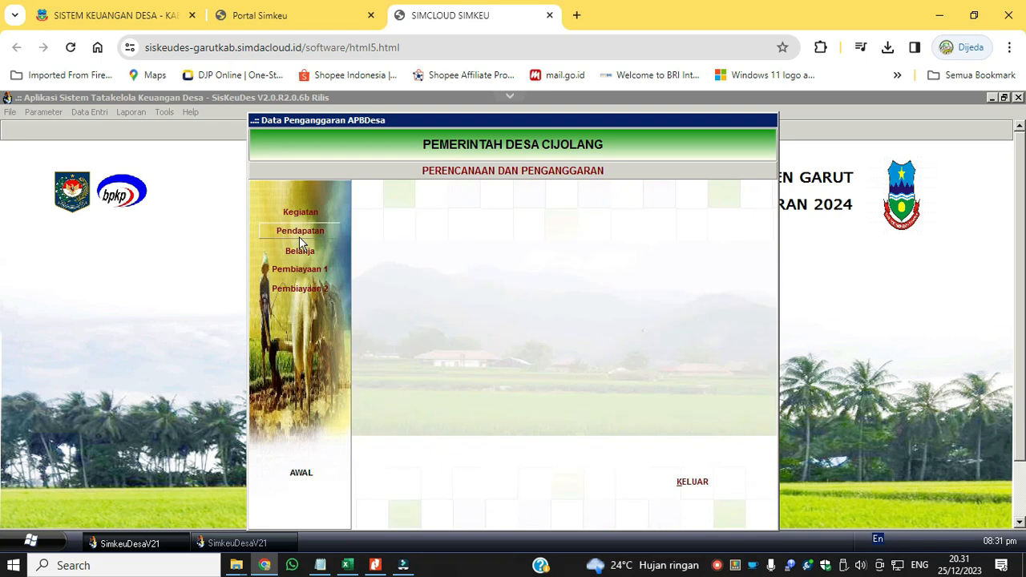
Add income account 4.1.1.01 Bagi Hasil BUMDes to the 2024 village income and save it.
click(299, 234)
click(536, 228)
double_click(534, 219)
double_click(535, 219)
double_click(535, 219)
click(624, 474)
Add the Bagi Hasil BUMDes detail line Pendapatan Hasil Usaha Desa with 1 Tahun at 50.000.000 and its fund source, and save it.
double_click(513, 290)
click(410, 474)
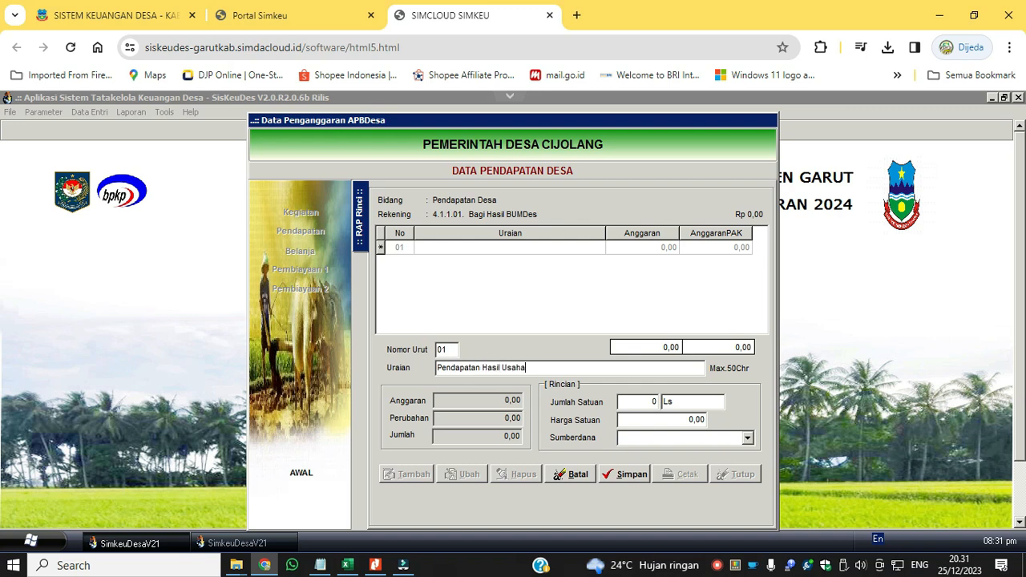
key(Tab)
text(1)
key(Tab)
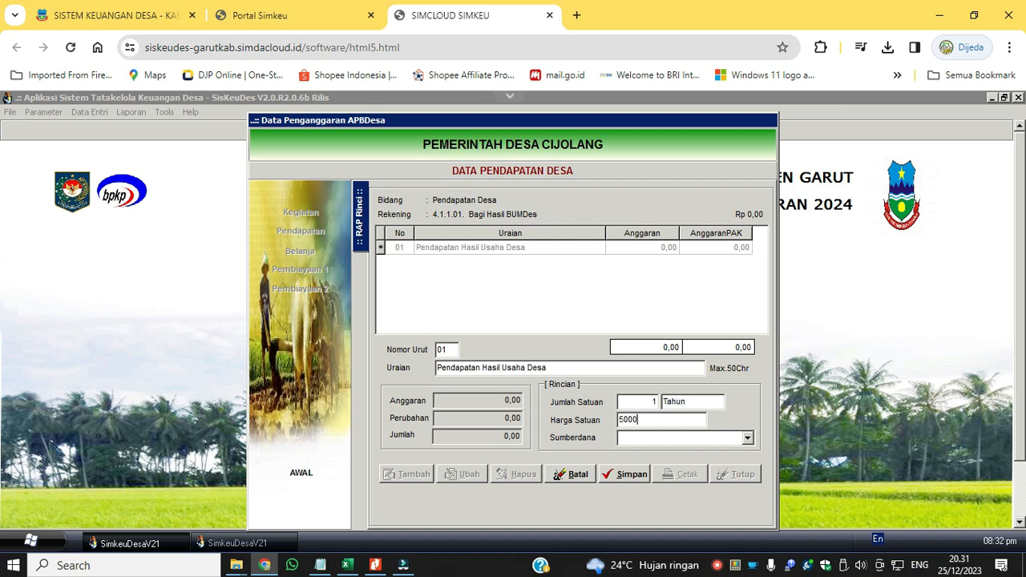
text(0000)
key(Tab)
click(653, 438)
click(657, 454)
click(633, 474)
Add income account 4.3.6.01 Bunga Bank to the village income and save it.
click(360, 204)
click(406, 467)
double_click(500, 248)
double_click(489, 288)
click(662, 454)
click(624, 474)
Add the Bunga Bank detail line Bunga Bank Tahun Lalu with 1 Tahun at 150.000 from Pendapatan Lain Lain and save it.
double_click(548, 309)
click(409, 474)
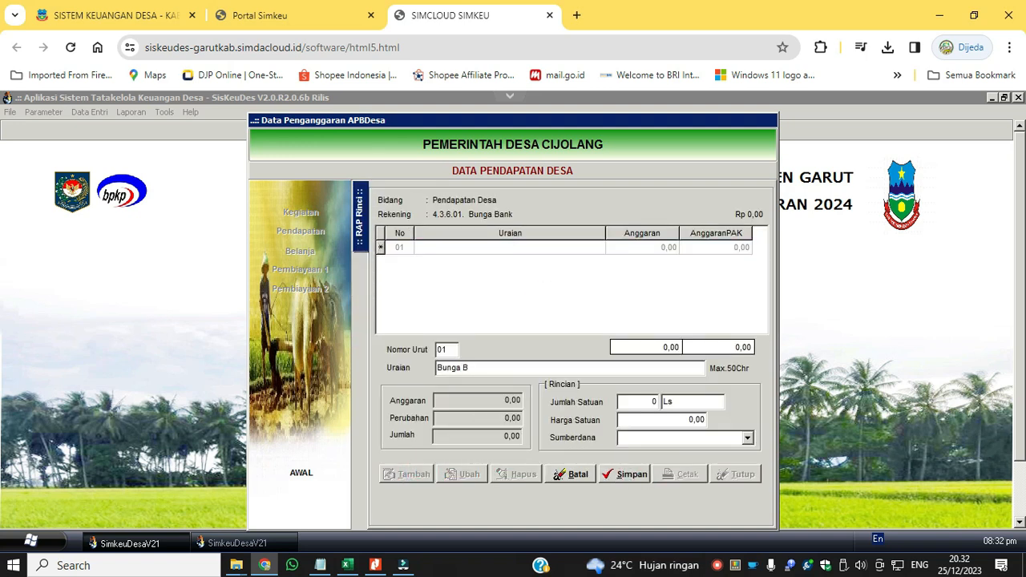
text(Bunga Bank Tahun Lalu)
key(Tab)
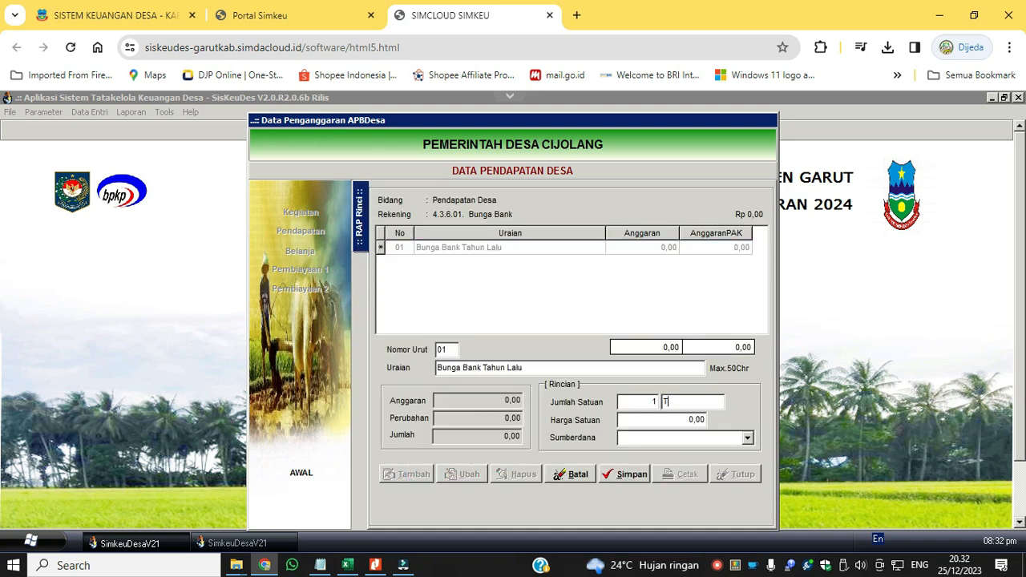
text(150.000)
key(Tab)
click(693, 442)
drag(751, 468, 751, 477)
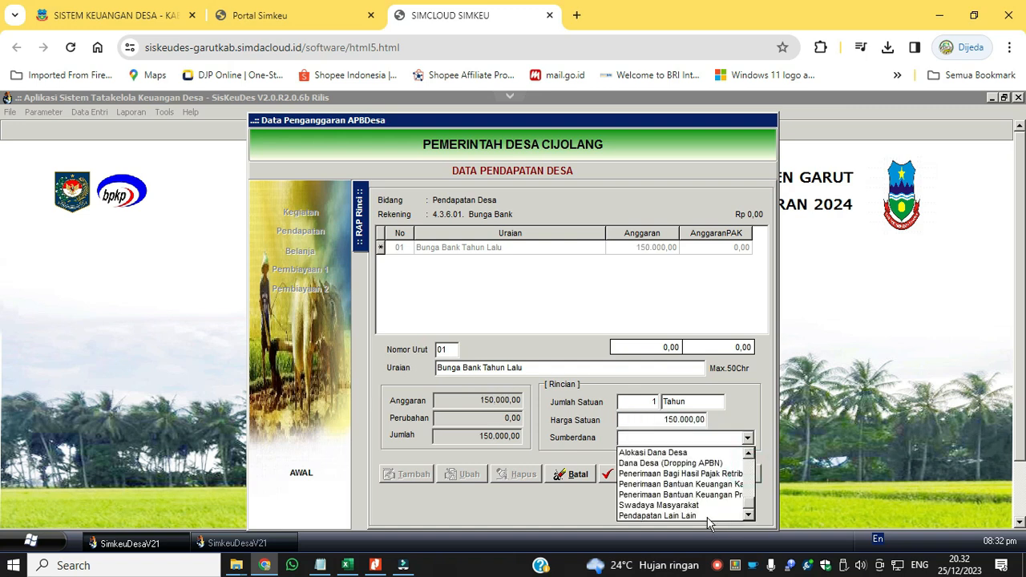
click(706, 516)
click(639, 475)
Add a second detail line Bunga Bank Tahun Berjalan (Estimasi) with 1 Tahun at 6.000.000 from Pendapatan Lain Lain and save it.
click(409, 474)
text(Bunga Bank)
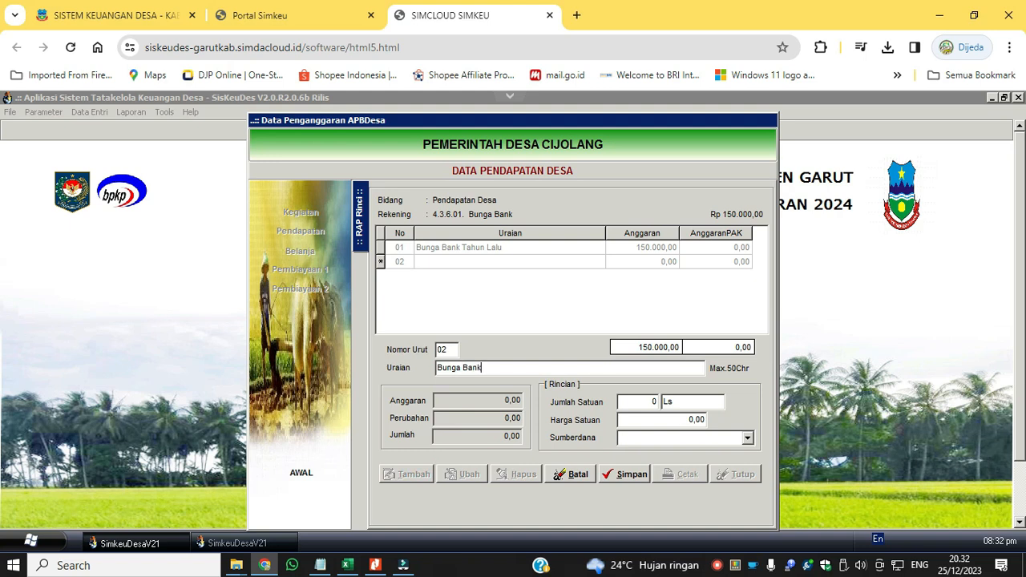
text( Tahun Berjalan (Estimasi))
key(Tab)
text(6000000)
key(Tab)
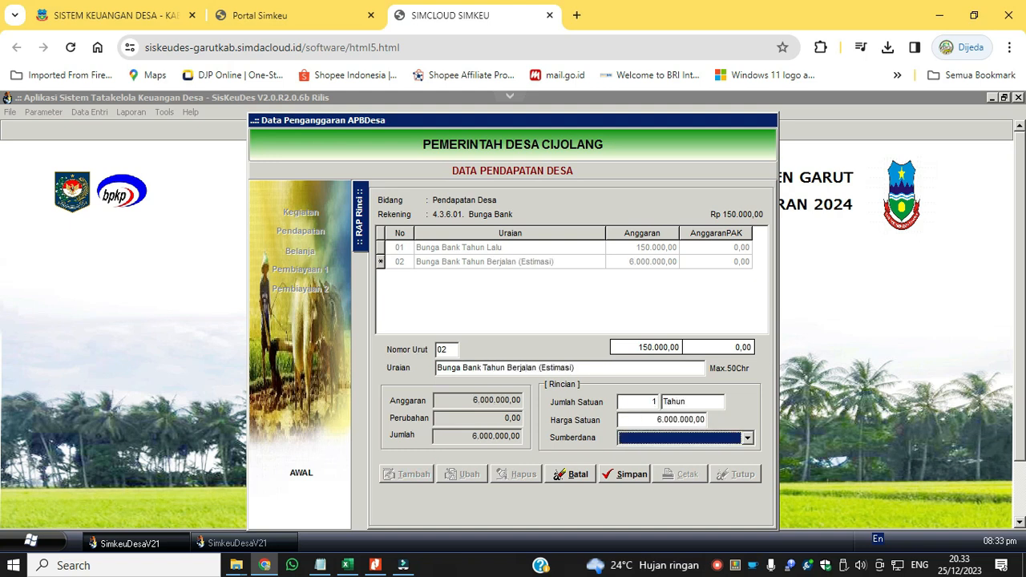
click(656, 443)
drag(751, 465, 751, 477)
click(716, 514)
click(622, 474)
Review the list of entered income accounts and their budget amounts, and close the income data.
click(361, 204)
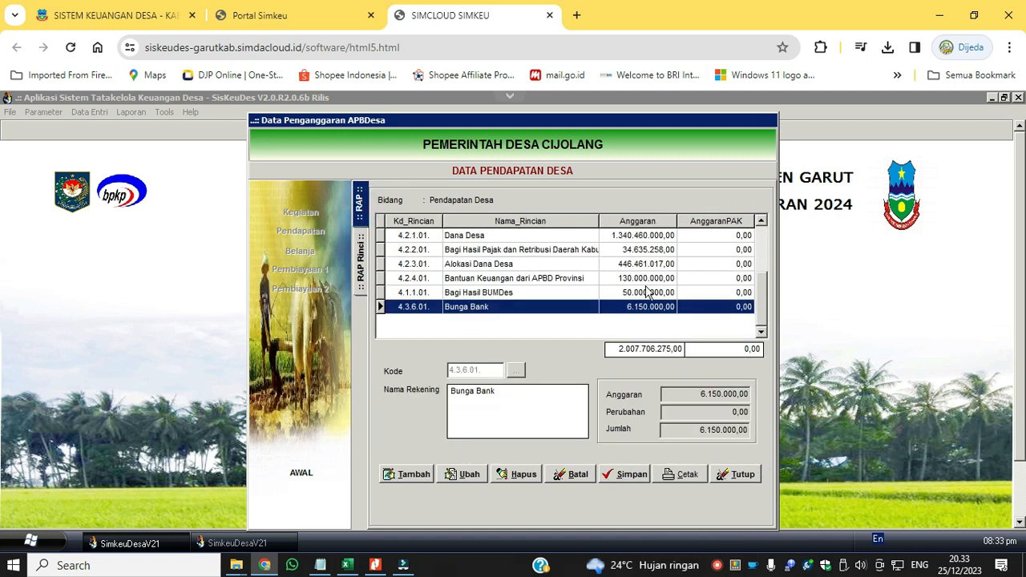
click(527, 250)
click(521, 306)
click(742, 474)
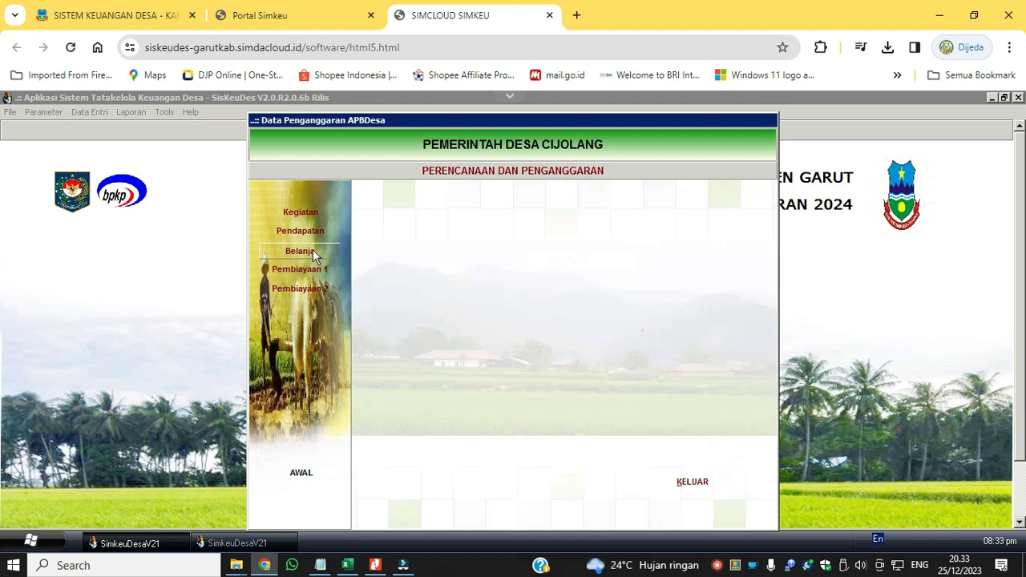
Check the expenditure data for activities under Bidang Penyelenggaraan Pemerintahan Desa and close it.
click(312, 249)
double_click(538, 219)
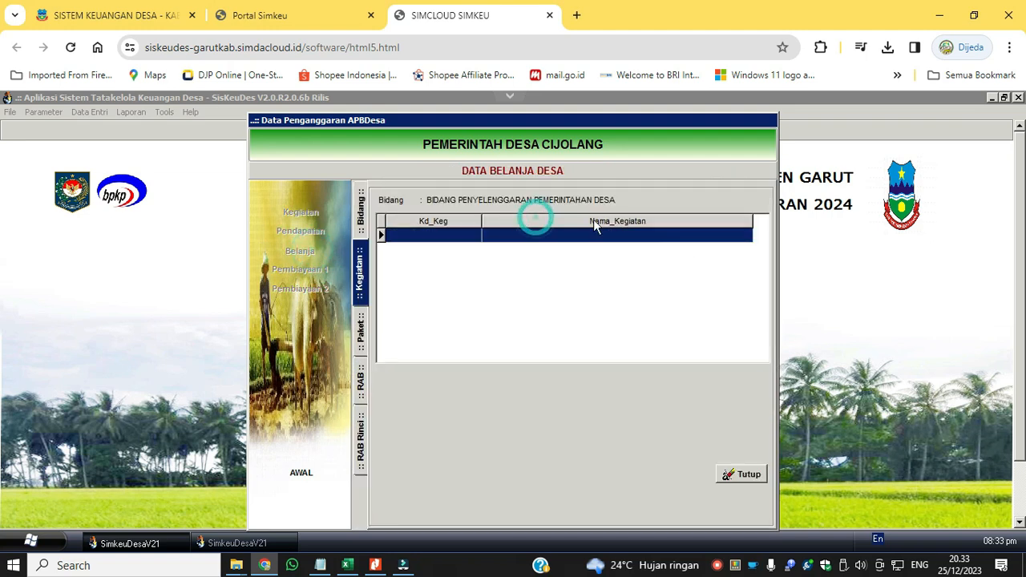
click(757, 474)
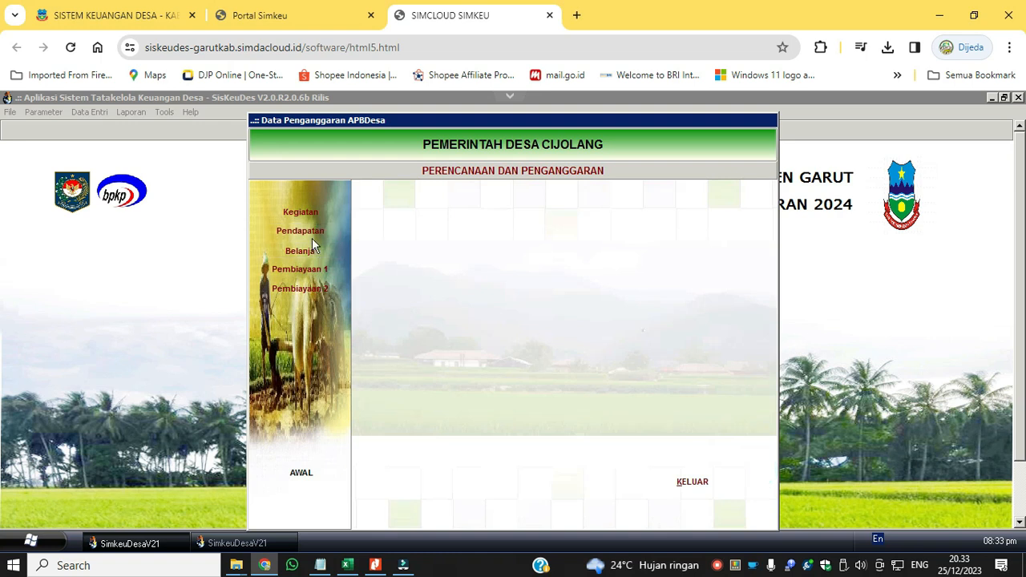
Add sub-bidang 01.01 Penyelenggaran Belanja Siltap, Tunjangan dan Operasional Pemerintahan Desa to the Penyelenggaran Pemerintahan Desa field and save it.
click(308, 215)
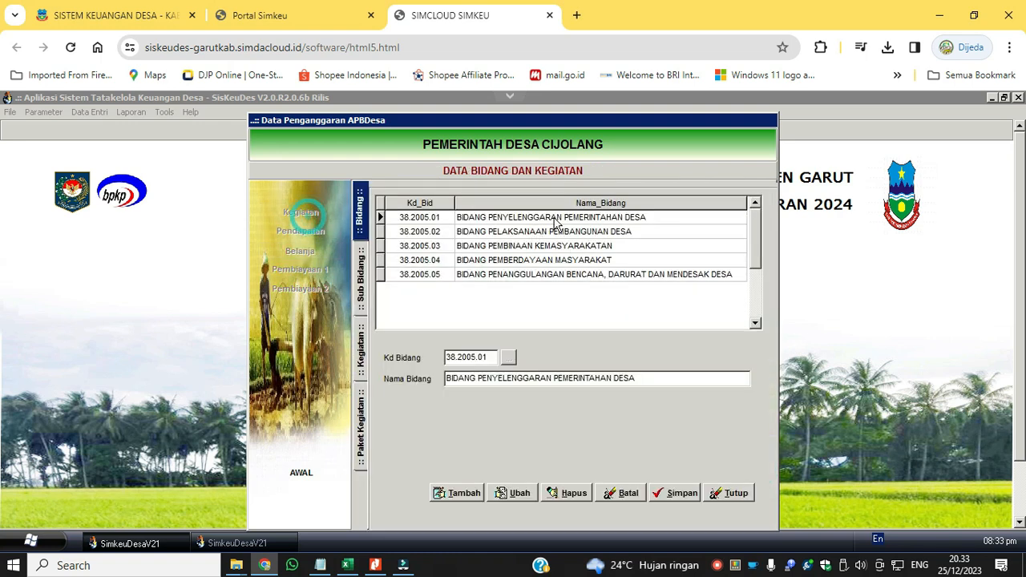
double_click(481, 218)
click(459, 493)
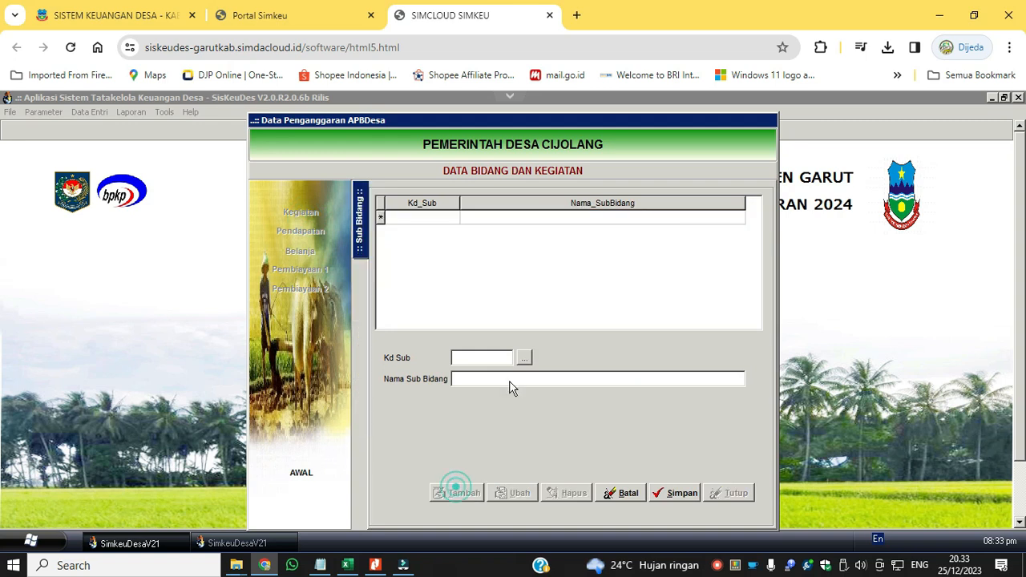
click(524, 358)
click(570, 229)
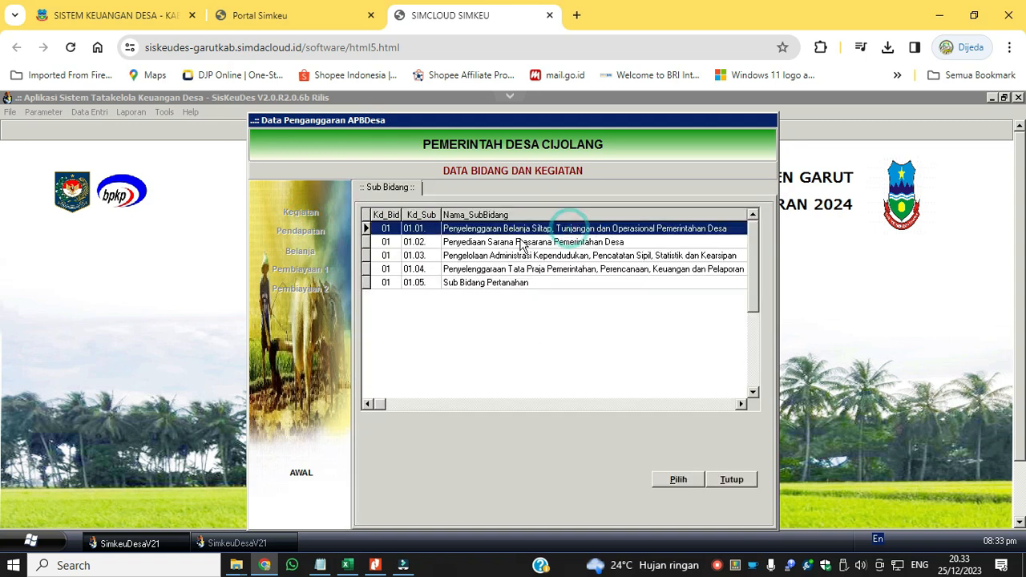
click(682, 486)
click(676, 491)
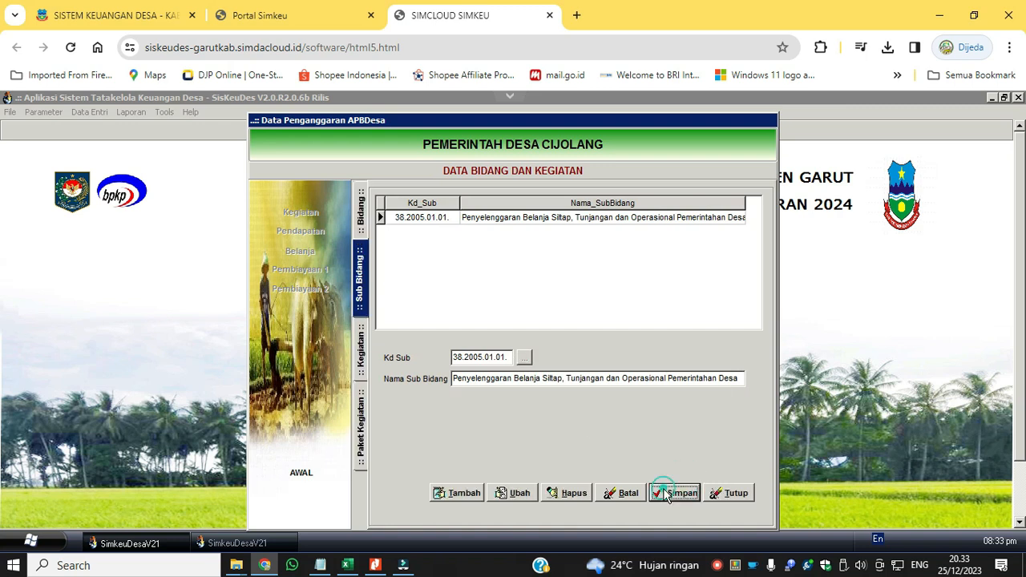
Add sub-bidang 01.04 Penyelenggaraan Tata Praja Pemerintahan, Perencanaan, Keuangan dan Pelaporan to the same field and save it.
click(359, 219)
click(579, 231)
double_click(583, 218)
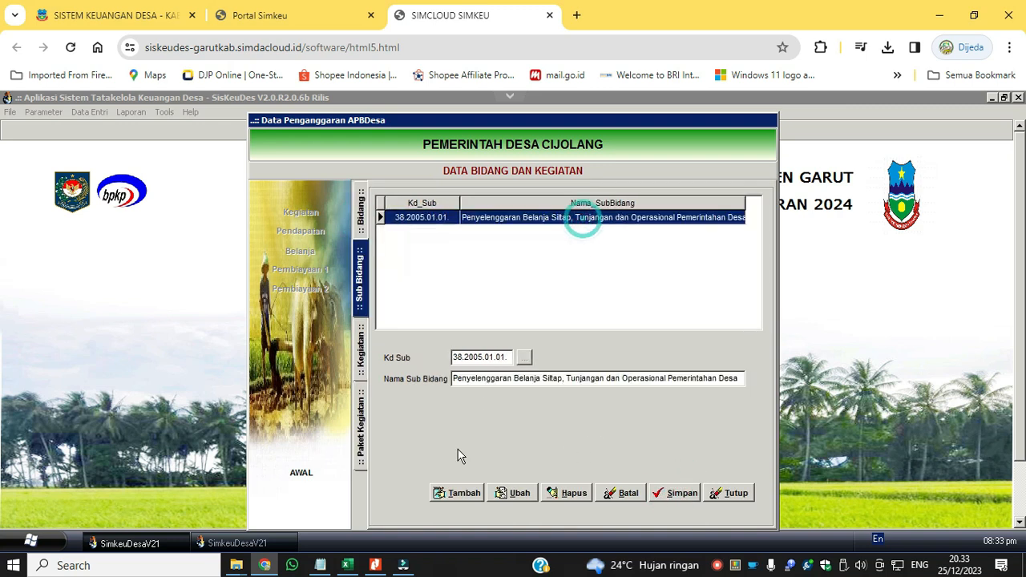
click(457, 493)
click(524, 357)
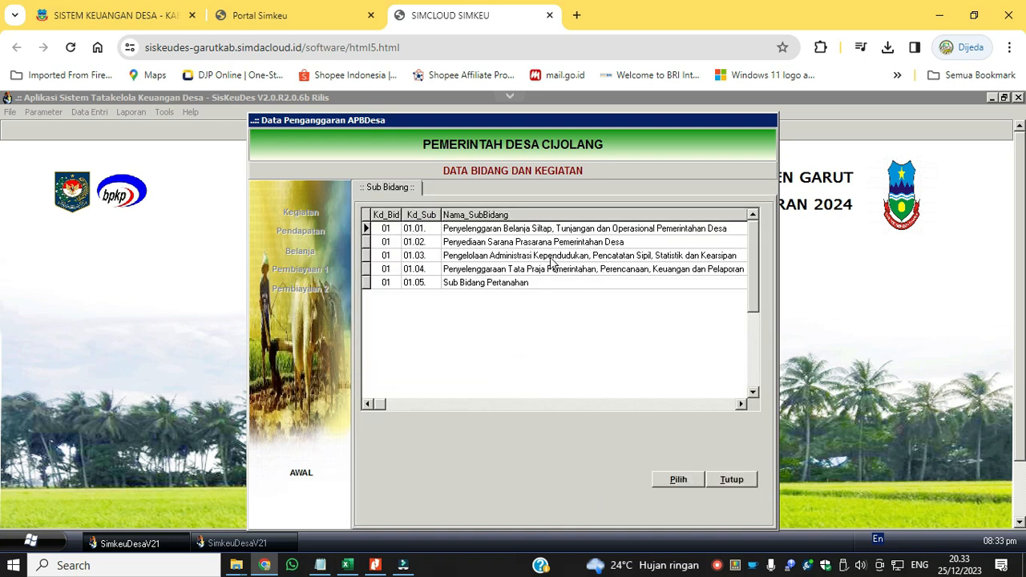
click(601, 271)
click(601, 257)
click(593, 240)
click(583, 273)
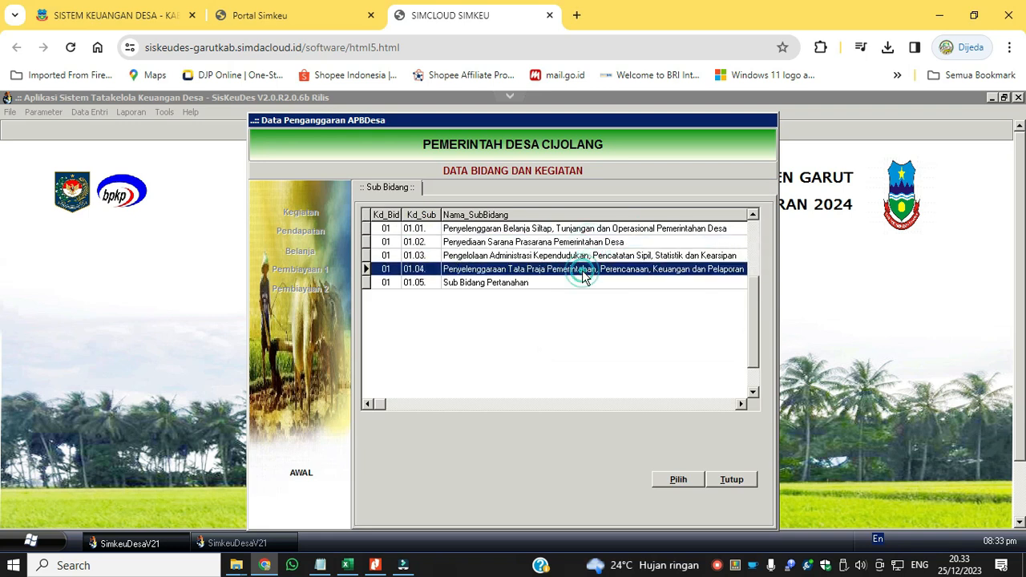
click(679, 480)
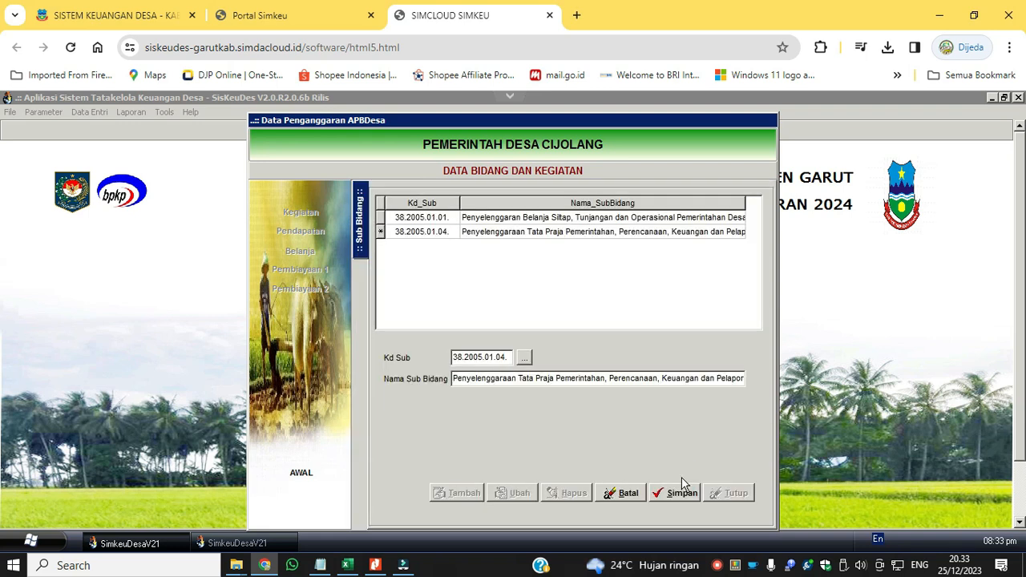
click(674, 493)
Add sub-bidang 02.01 Pendidikan to Bidang Pelaksanaan Pembangunan Desa and save it.
click(522, 232)
click(457, 492)
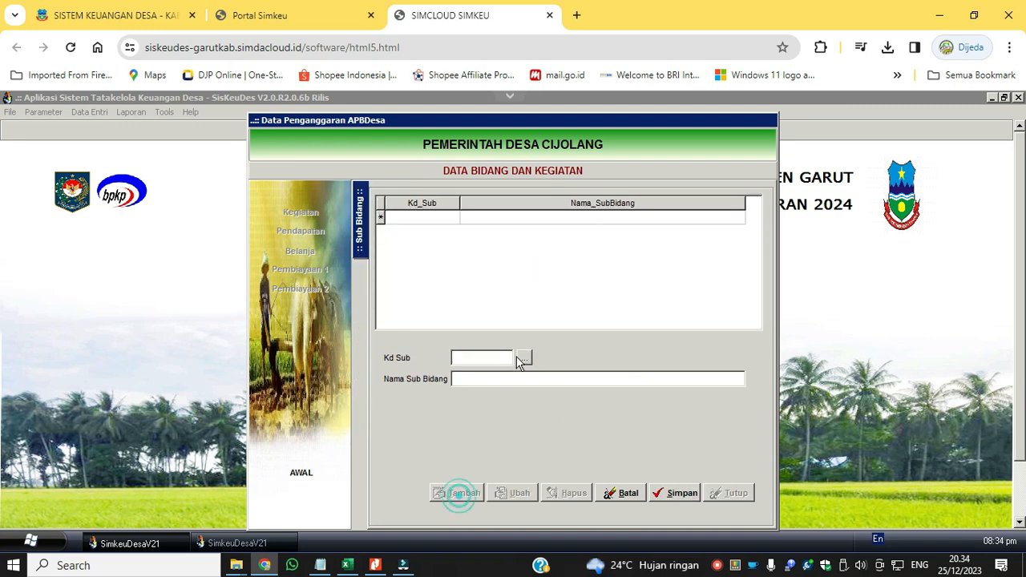
click(524, 357)
click(535, 232)
click(678, 480)
click(674, 492)
Add sub-bidang 02.02 Kesehatan to Bidang Pelaksanaan Pembangunan Desa and save it.
click(457, 492)
click(524, 357)
click(530, 242)
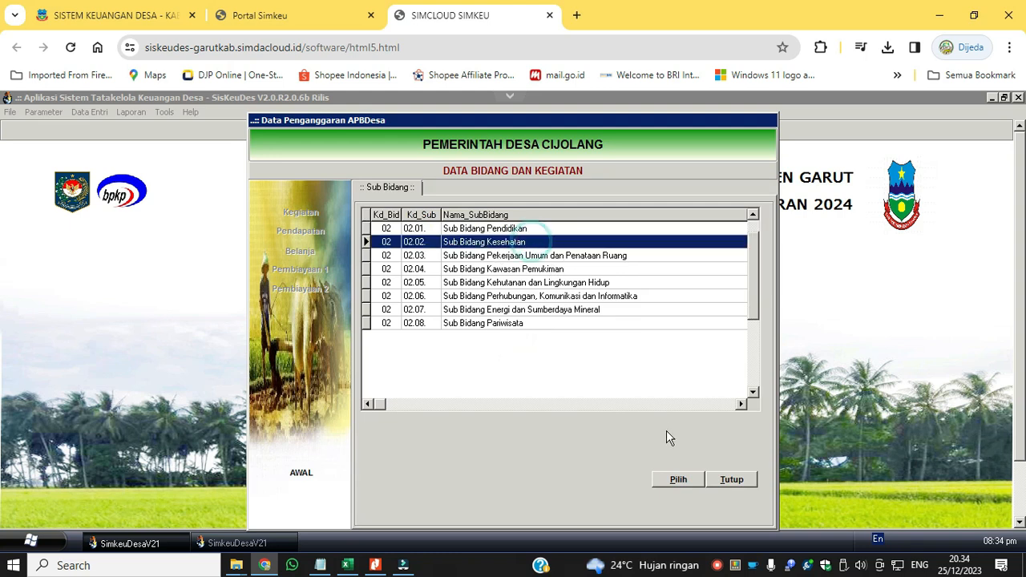
click(679, 479)
click(678, 492)
Add sub-bidang 03.01 Ketenteraman, Ketertiban Umum dan Perlindungan Masyarakat to Bidang Pembinaan Kemasyarakatan and save it.
click(360, 208)
double_click(540, 246)
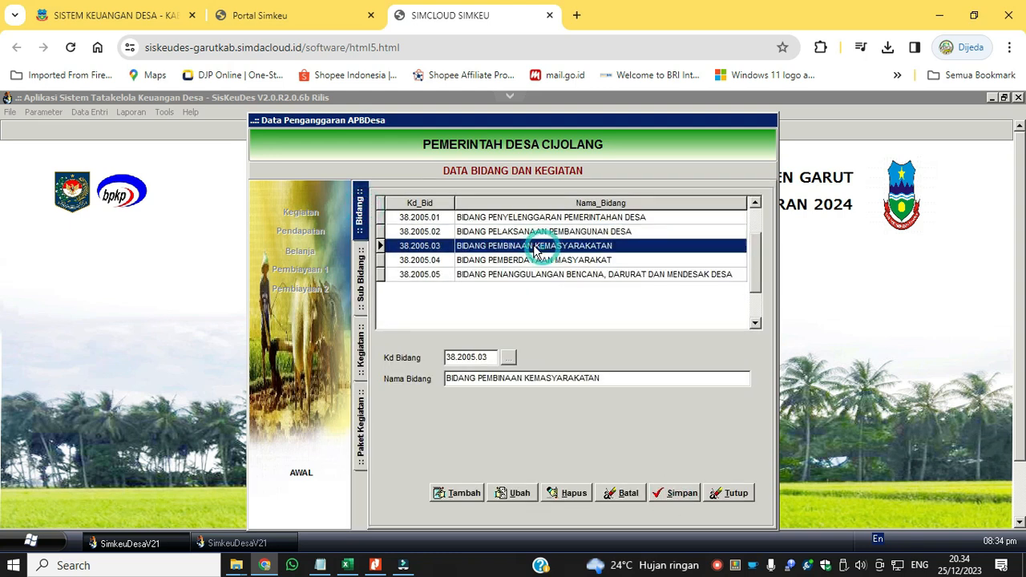
click(459, 492)
click(524, 358)
click(679, 479)
click(678, 492)
Add sub-bidang 03.04 Kelembagaan Masyarakat to Bidang Pembinaan Kemasyarakatan and save it.
click(457, 492)
click(524, 358)
click(583, 268)
click(678, 480)
click(676, 493)
Add sub-bidang 03.03 Kepemudaan dan Olahraga and one more sub-bidang to Bidang Pembinaan Kemasyarakatan, saving each.
click(461, 491)
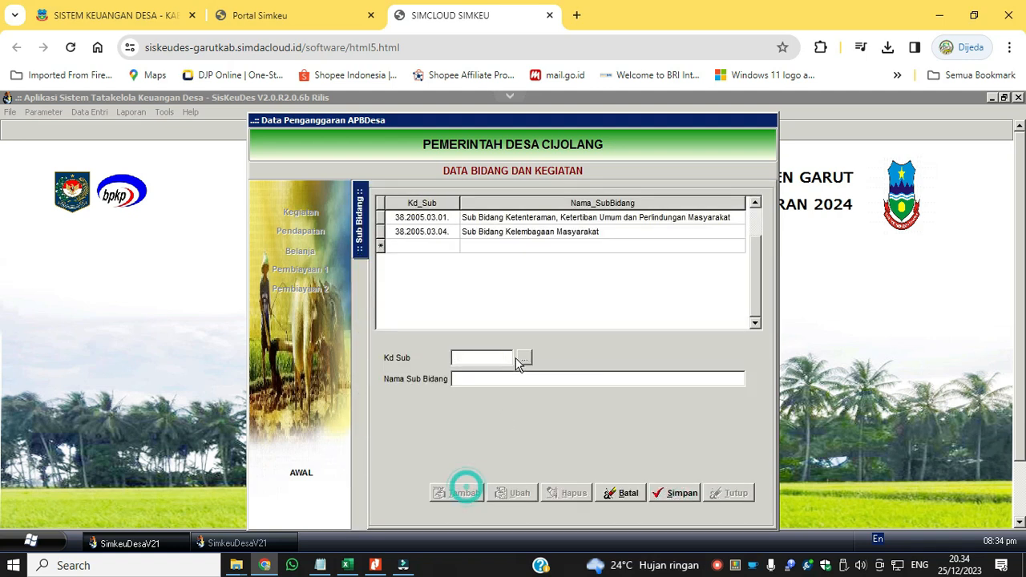
click(523, 358)
click(588, 244)
click(588, 255)
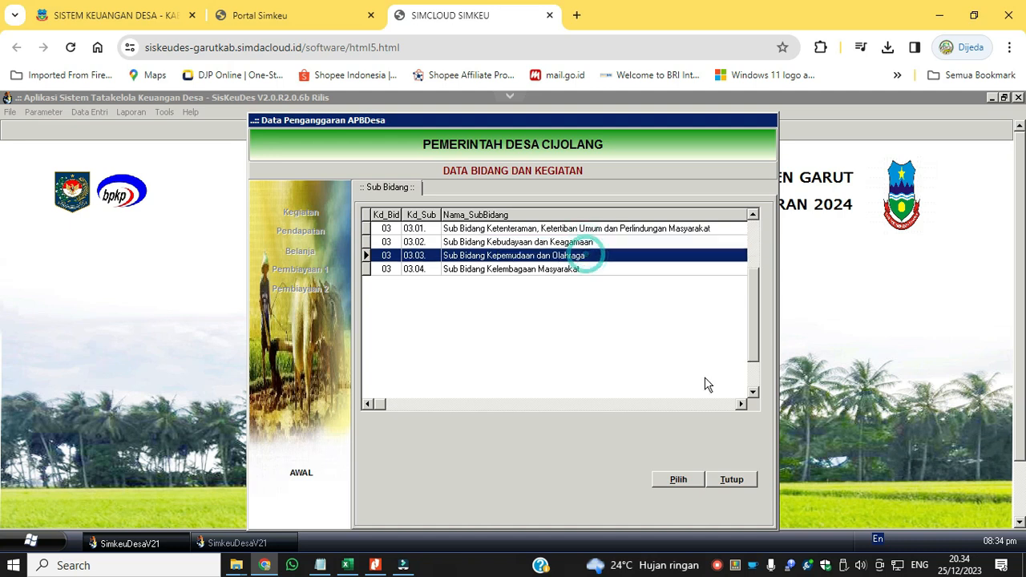
click(678, 479)
click(678, 492)
click(460, 492)
click(524, 357)
click(600, 255)
click(678, 480)
click(675, 491)
Add sub-bidang 04.03 Peningkatan Kapasitas Aparatur Desa to Bidang Pemberdayaan Masyarakat and save it.
click(364, 220)
double_click(502, 260)
click(456, 493)
click(524, 358)
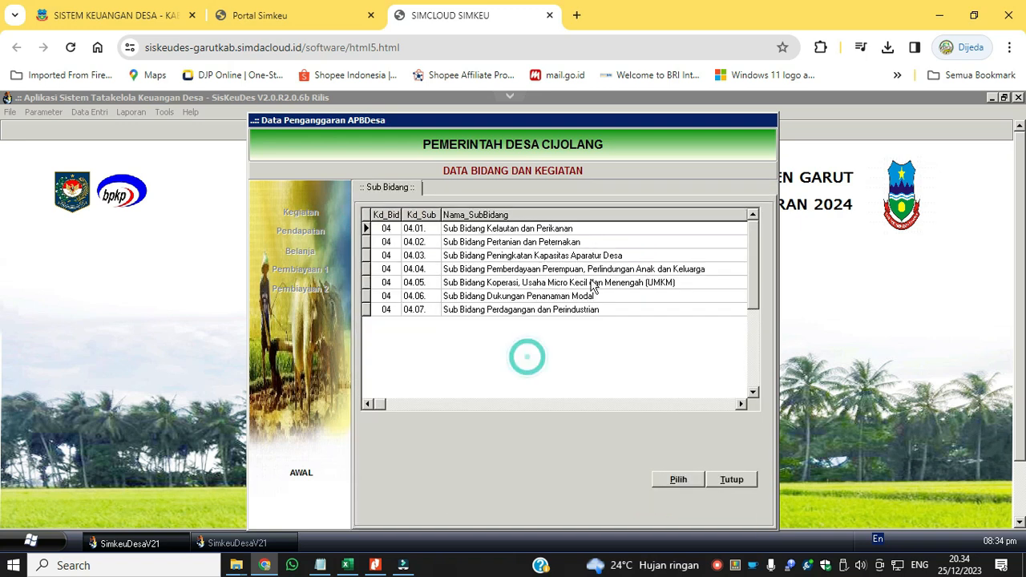
click(591, 283)
click(562, 241)
click(564, 255)
click(679, 479)
click(674, 492)
Add the third listed sub-bidang to Bidang Penanggulangan Bencana, Darurat dan Mendesak Desa, save it and exit the budgeting data.
click(361, 215)
double_click(554, 275)
click(455, 492)
click(523, 358)
click(535, 256)
click(679, 480)
click(674, 492)
click(728, 493)
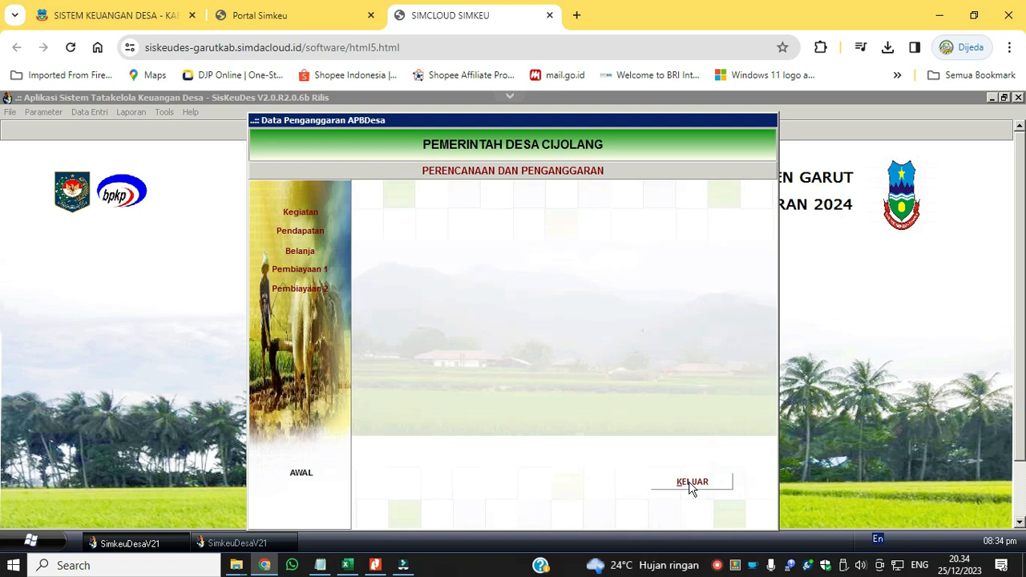
click(692, 485)
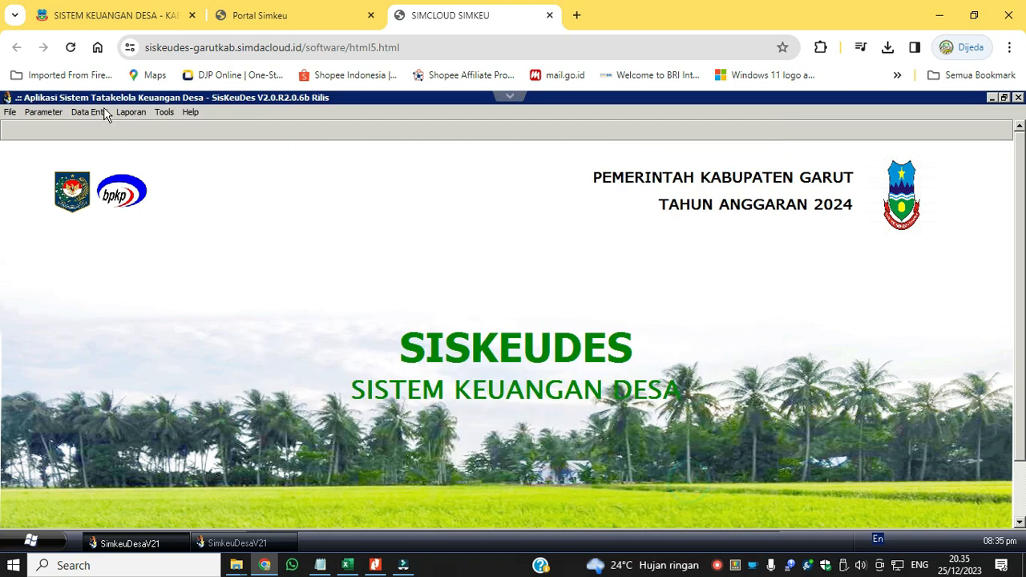
Open the partial RAB data import for Kecamatan Bl. Limbangan, Desa Cijolang, and choose Anggaran Thn Sebelumnya as its type.
click(95, 113)
mouse_move(112, 153)
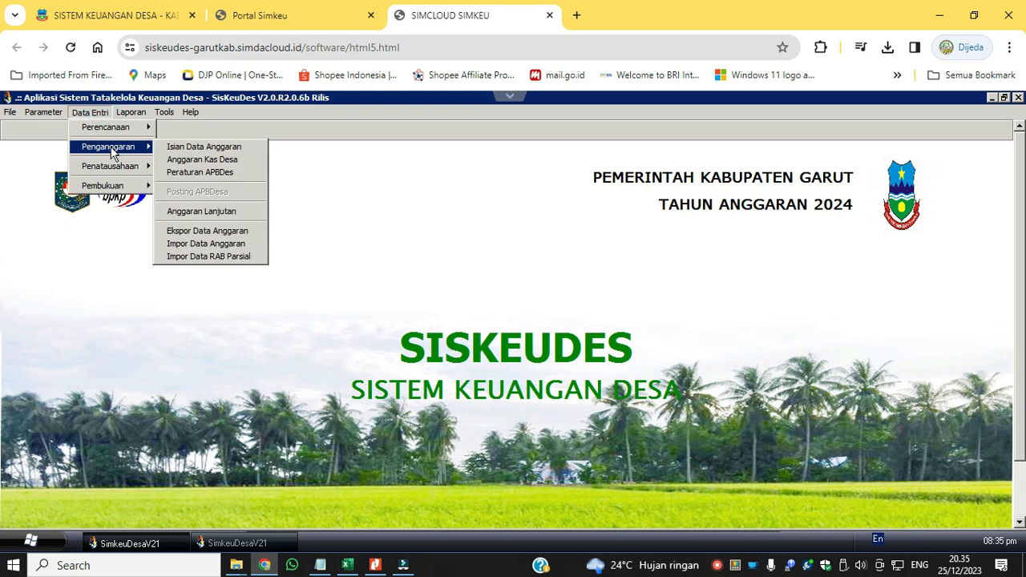
click(223, 257)
click(692, 208)
click(687, 222)
click(691, 227)
click(686, 240)
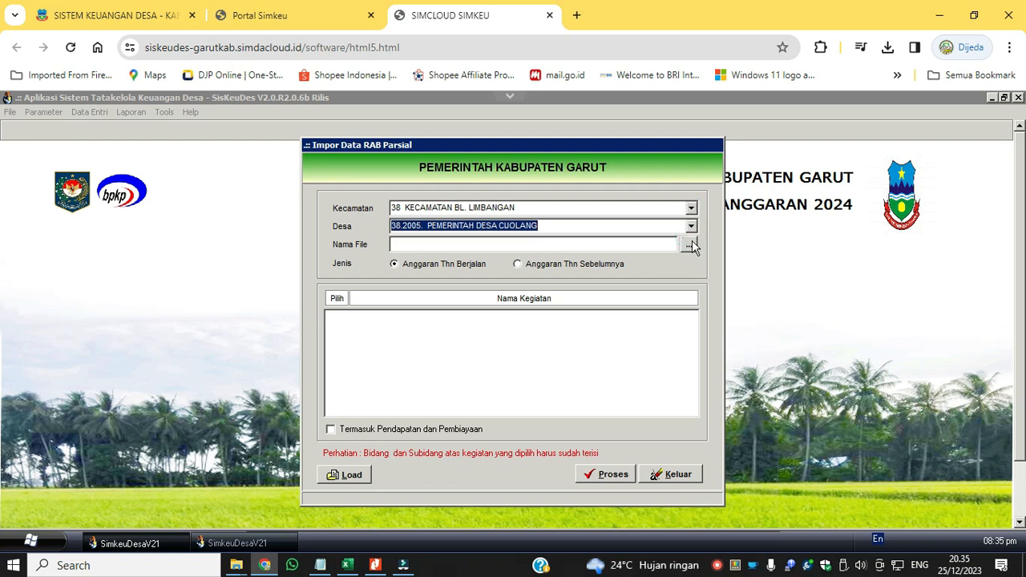
click(549, 265)
Choose RAB_20231225.smd as the import file and load its activities.
click(690, 245)
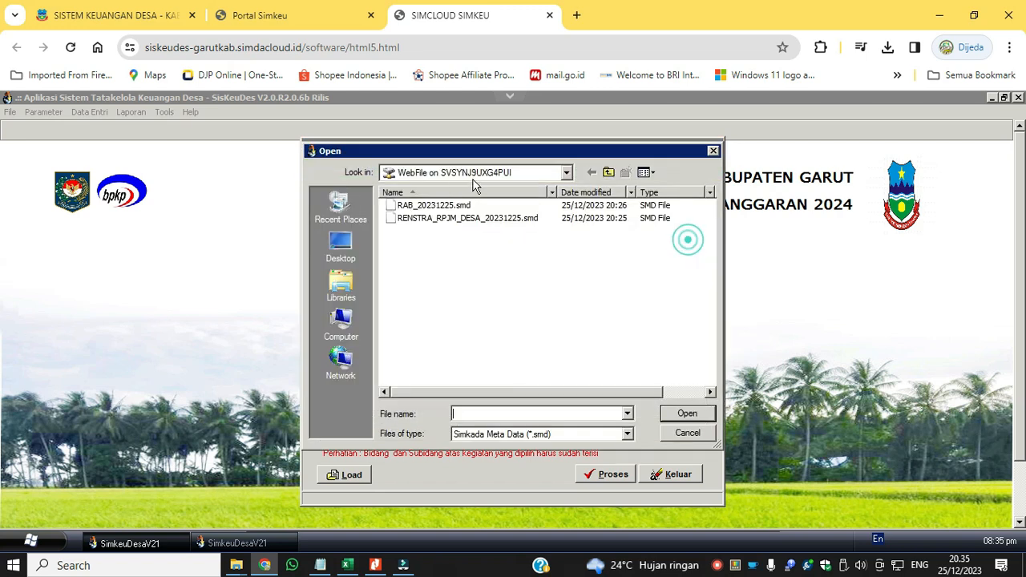
click(448, 207)
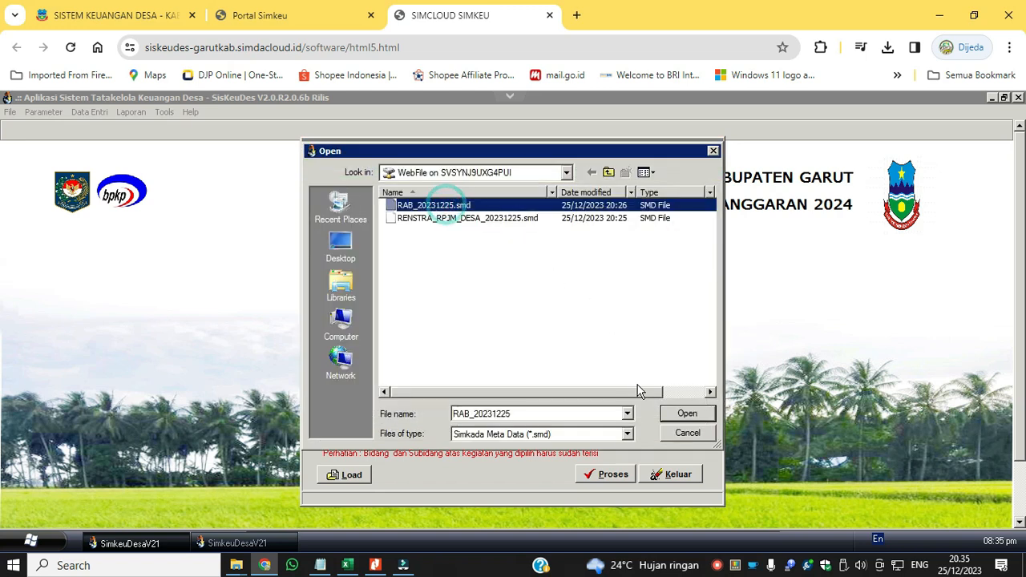
click(684, 413)
click(368, 475)
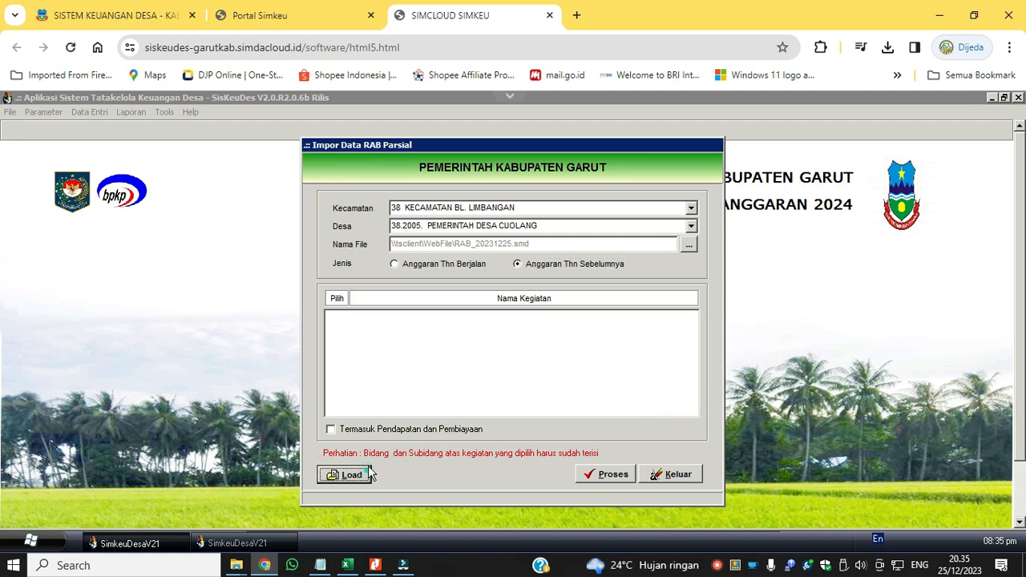
Mark for import the first eight activities, from Penyediaan Penghasilan Tetap dan Tunjangan Kepala Desa to Penyediaan Operasional Pemerintah Desa yang bersumber dari Dana Desa.
click(331, 429)
click(332, 430)
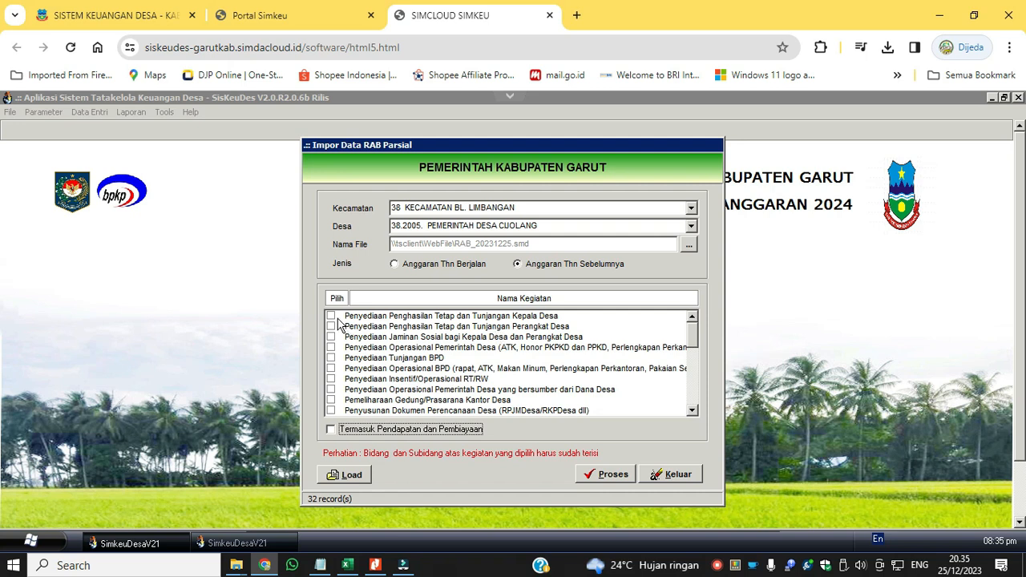
click(332, 317)
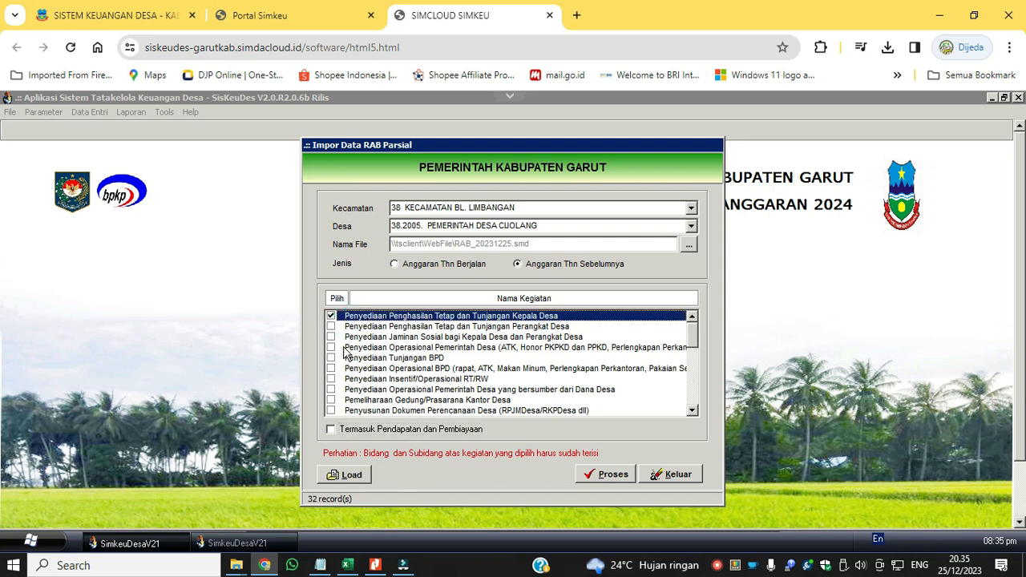
click(331, 327)
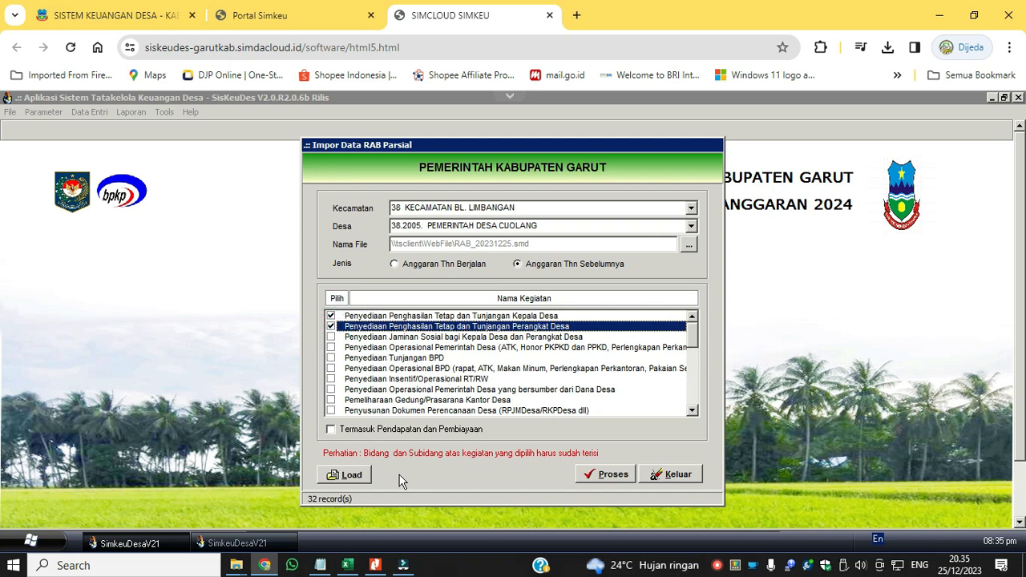
click(331, 337)
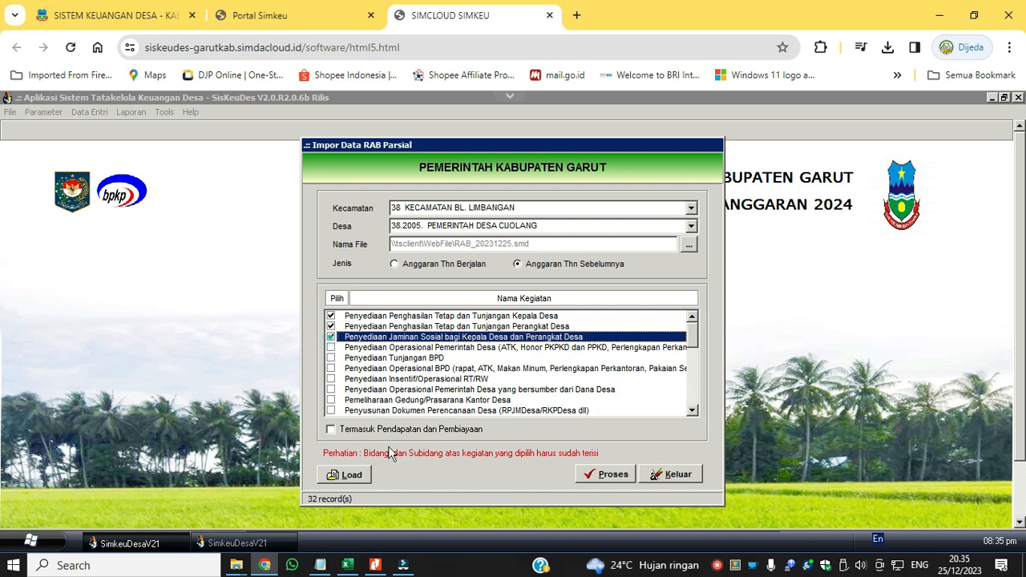
click(332, 348)
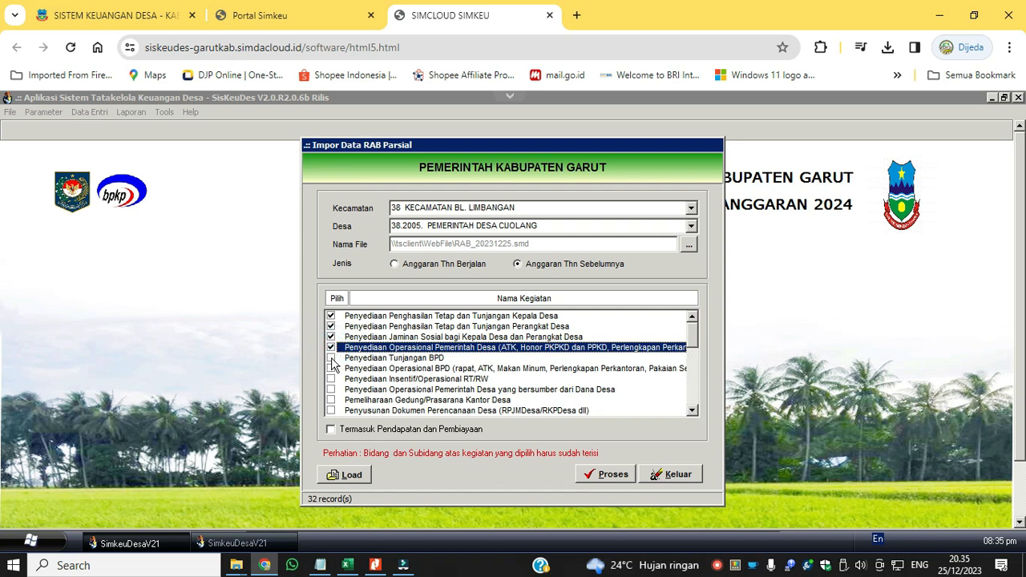
click(332, 359)
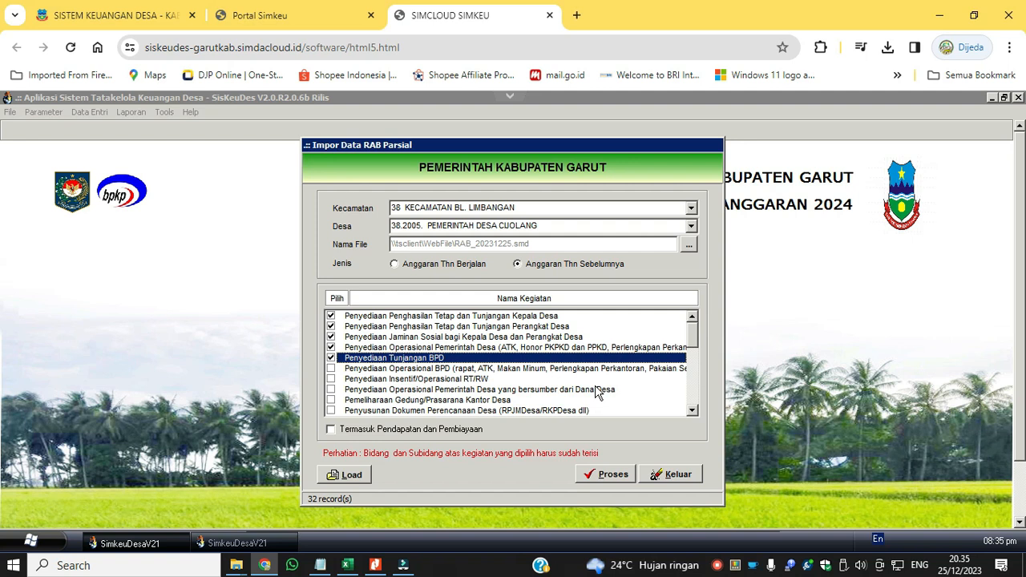
click(331, 369)
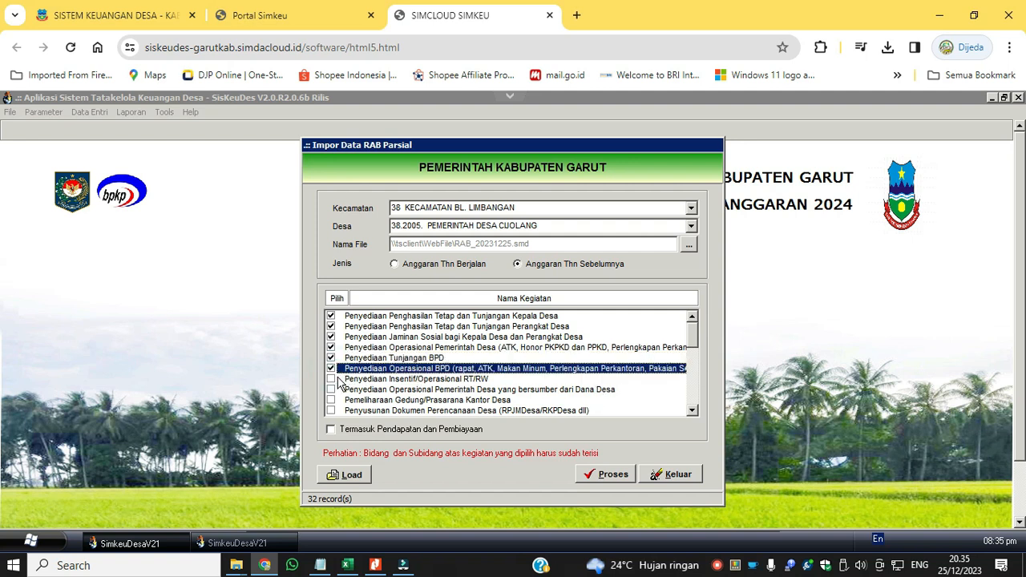
click(360, 380)
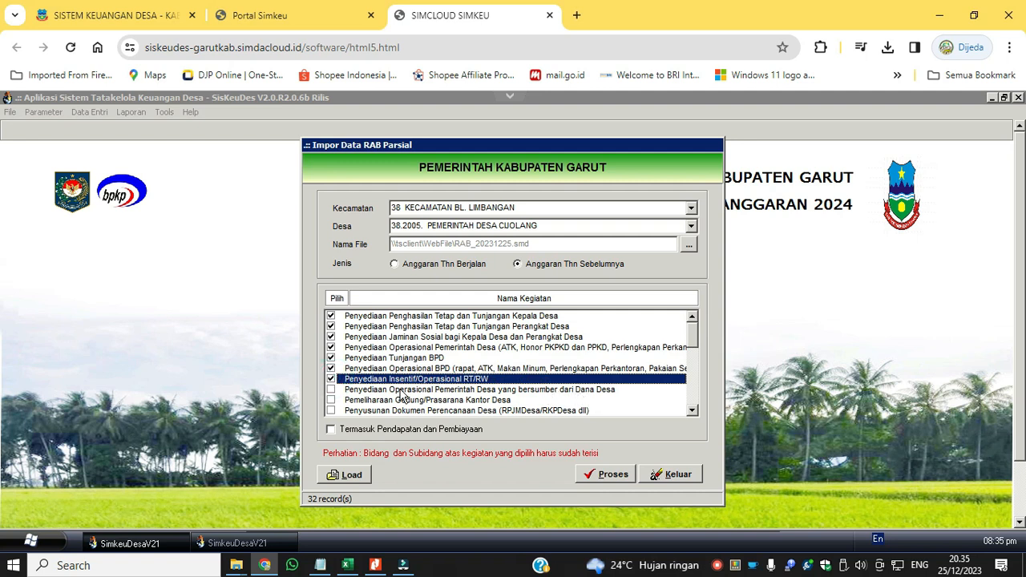
click(332, 391)
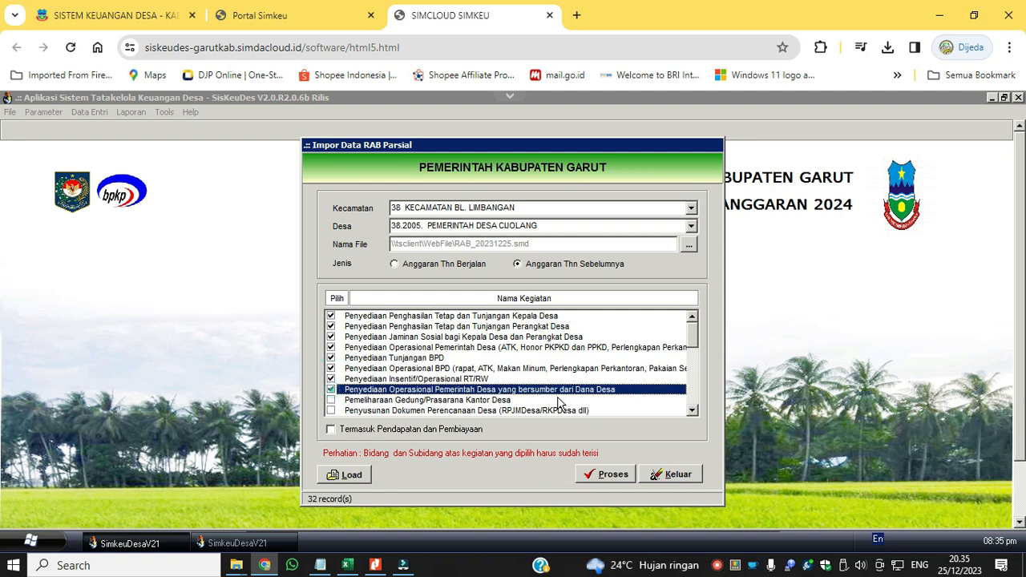
Also mark Penyusunan Dokumen Perencanaan Desa, Penyusunan Laporan Kepala Desa, Dukungan Penyelenggaran PAUD and Penyelenggaraan Posyandu, skipping Pemeliharaan Gedung/Prasarana Kantor Desa.
click(693, 411)
click(693, 410)
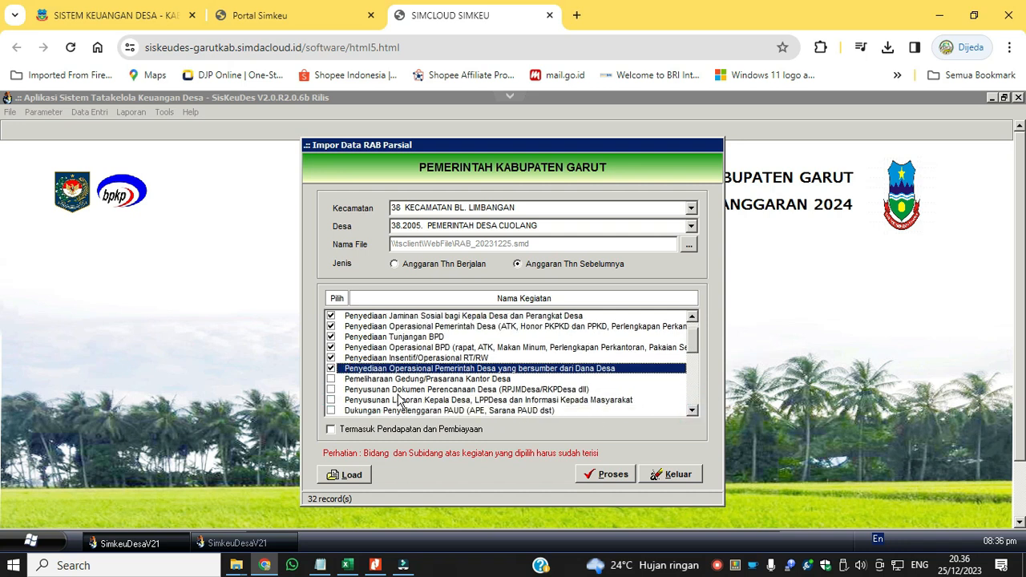
click(331, 390)
click(331, 400)
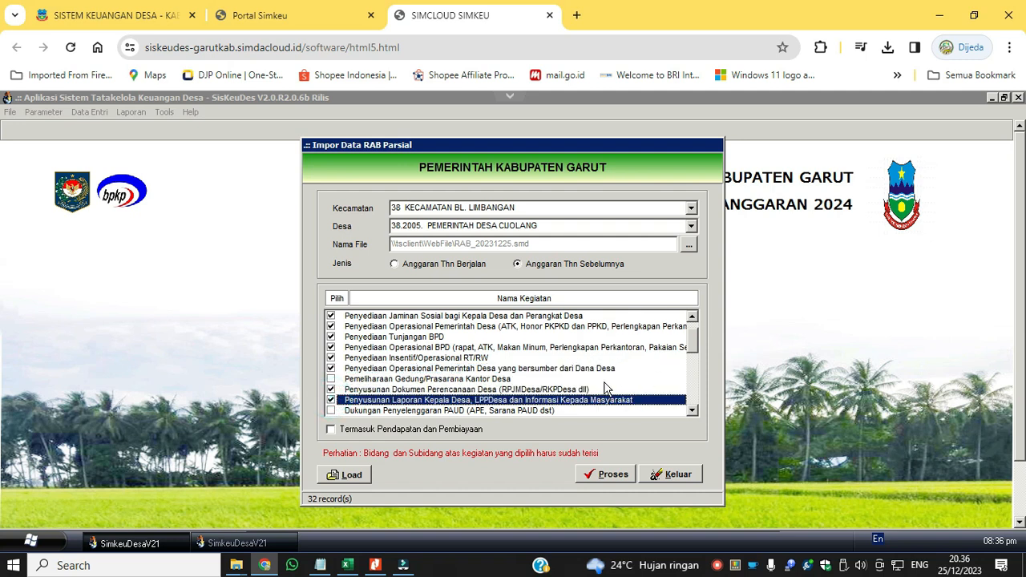
click(693, 412)
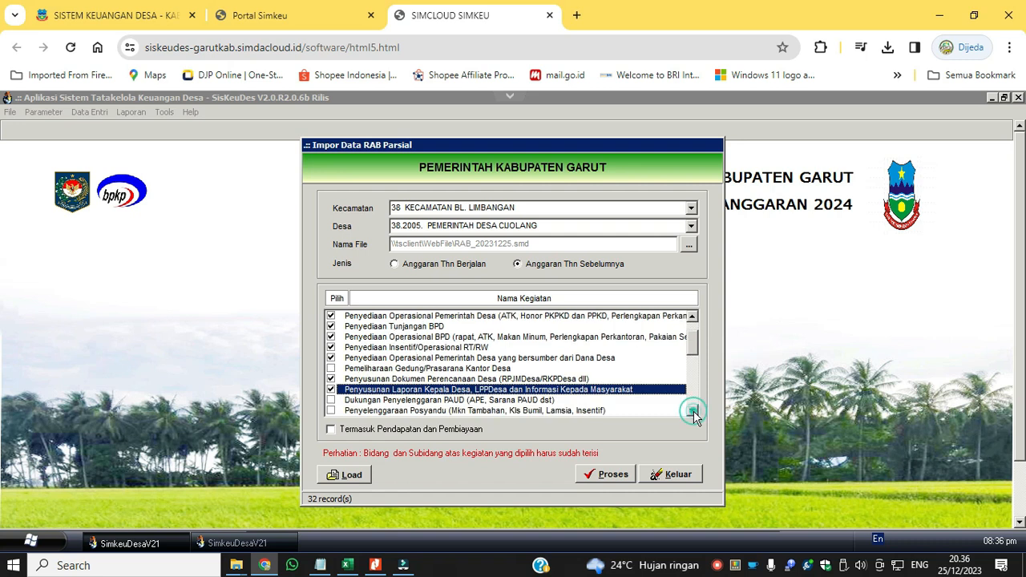
click(332, 400)
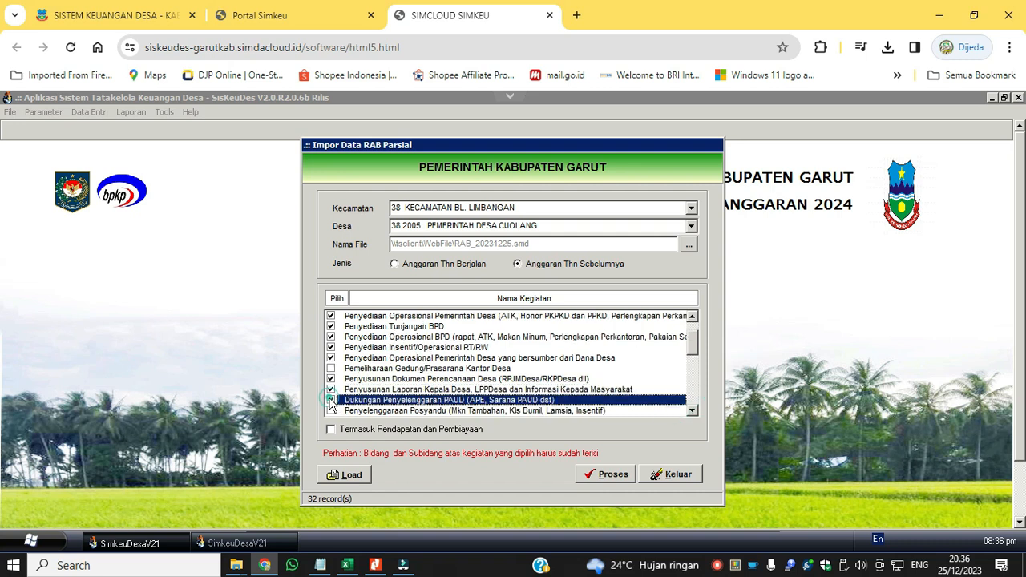
click(332, 410)
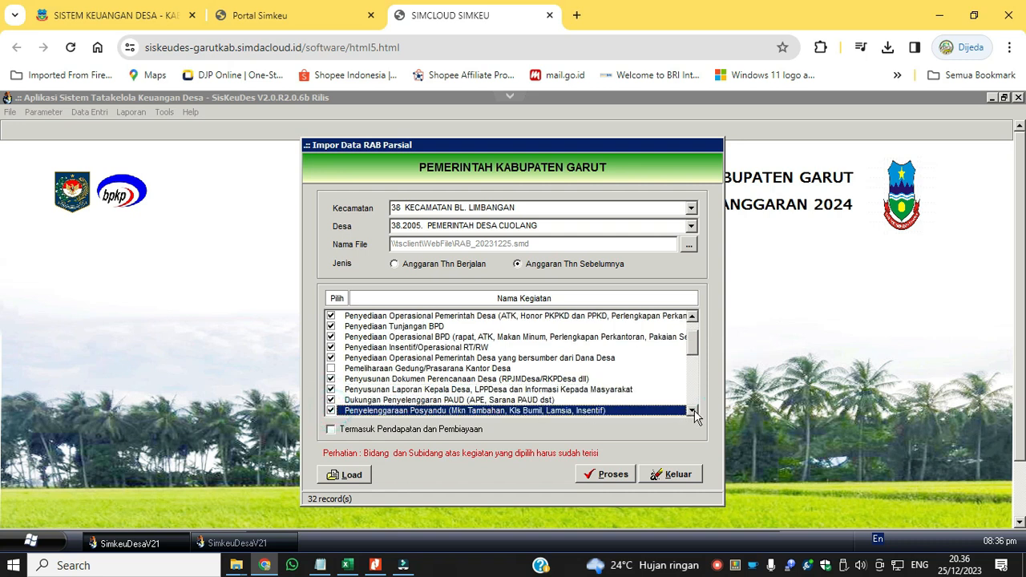
Check the remaining unmarked activities, process the import of the marked ones and exit the partial RAB import.
click(692, 412)
click(693, 411)
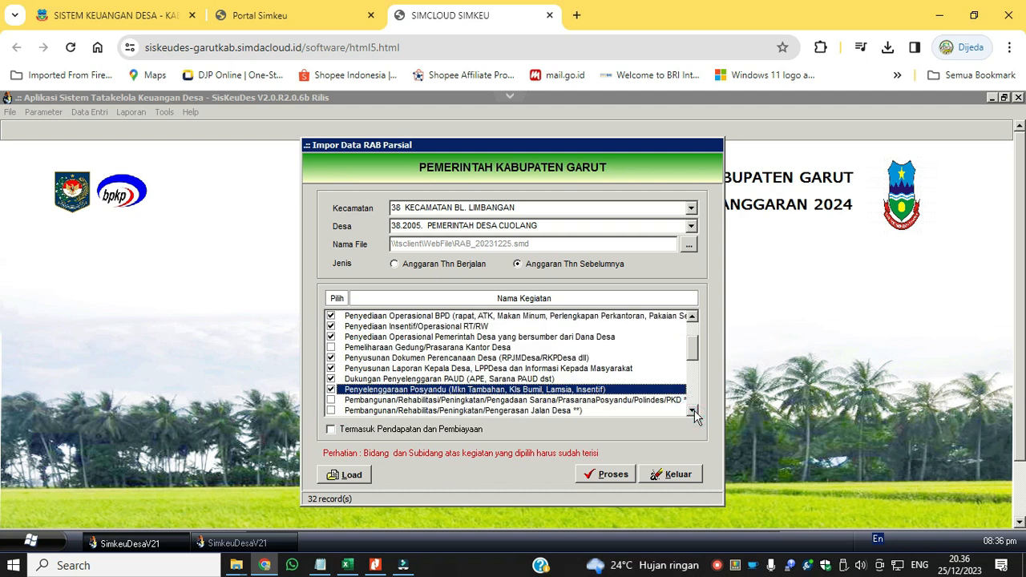
click(693, 411)
click(693, 412)
click(693, 412)
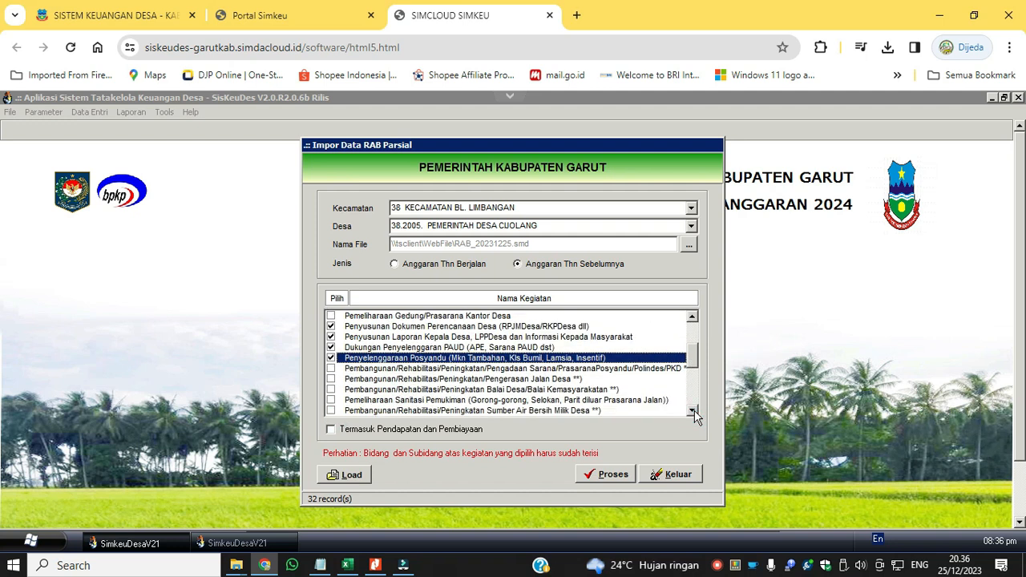
click(693, 411)
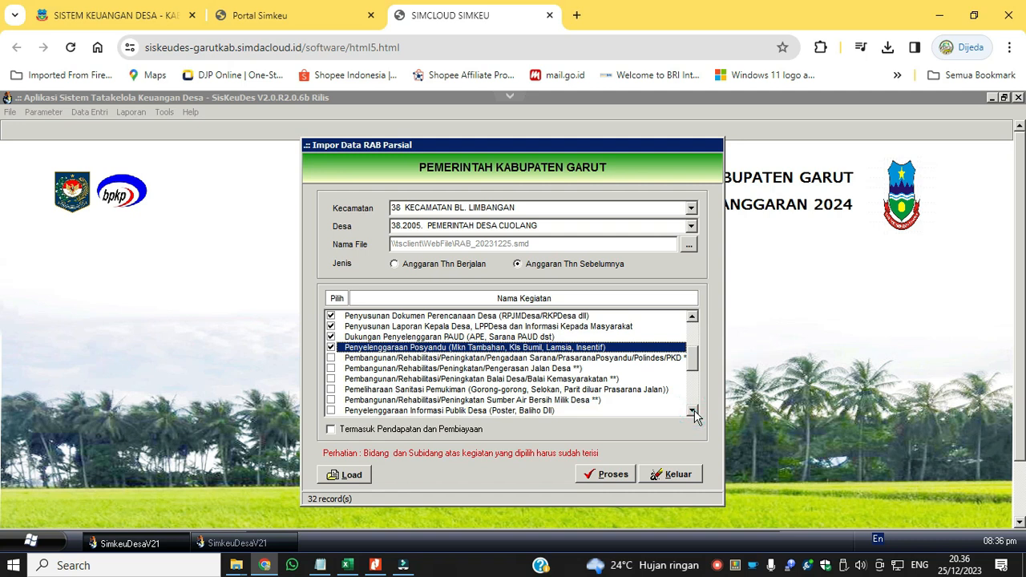
click(692, 412)
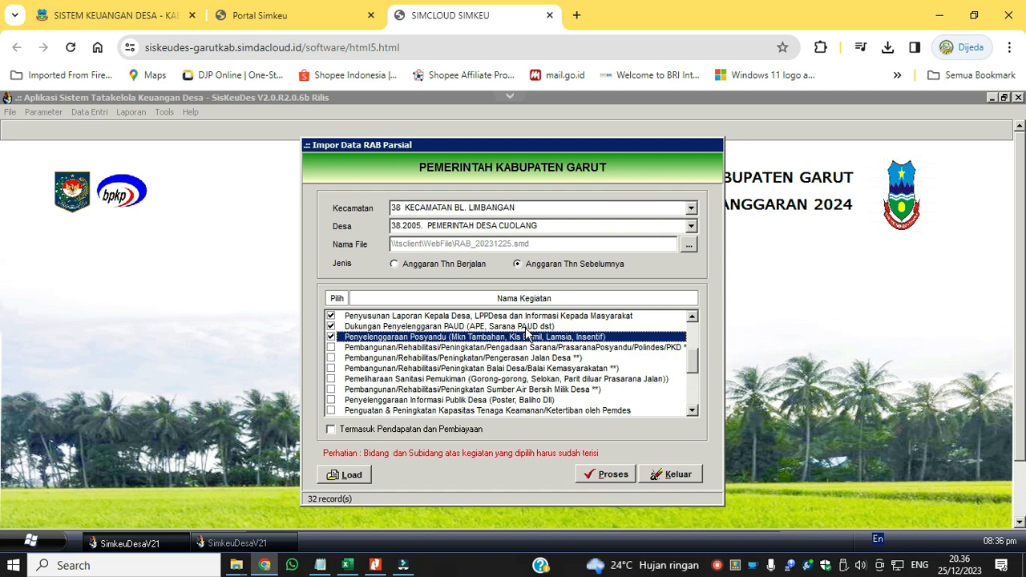
click(609, 479)
click(491, 348)
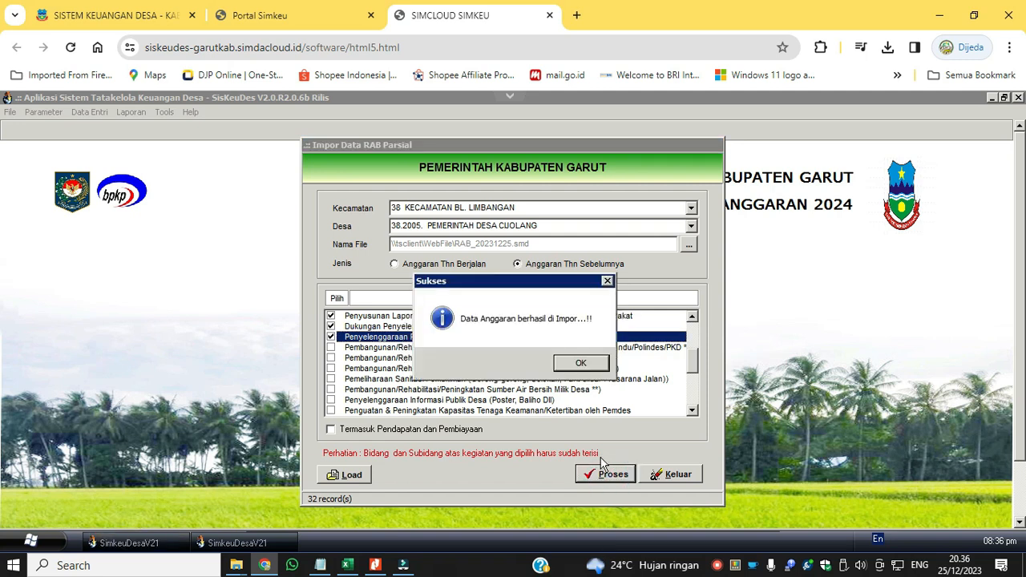
click(583, 365)
click(674, 474)
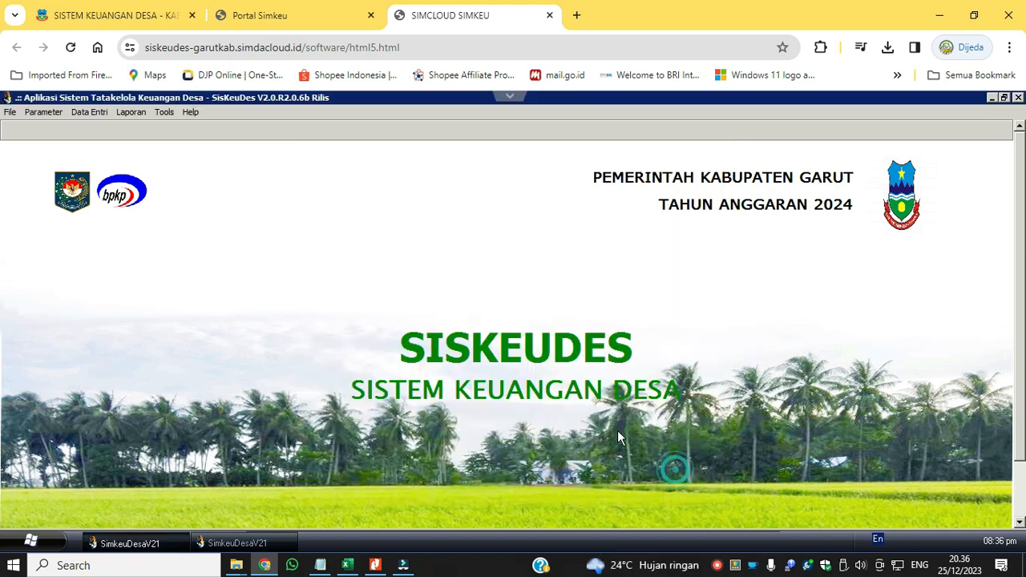
Open the village spending data and inspect the RAB detail of TPAPD Kepala Desa - PBP under Penyediaan Penghasilan Tetap dan Tunjangan Kepala Desa.
click(91, 111)
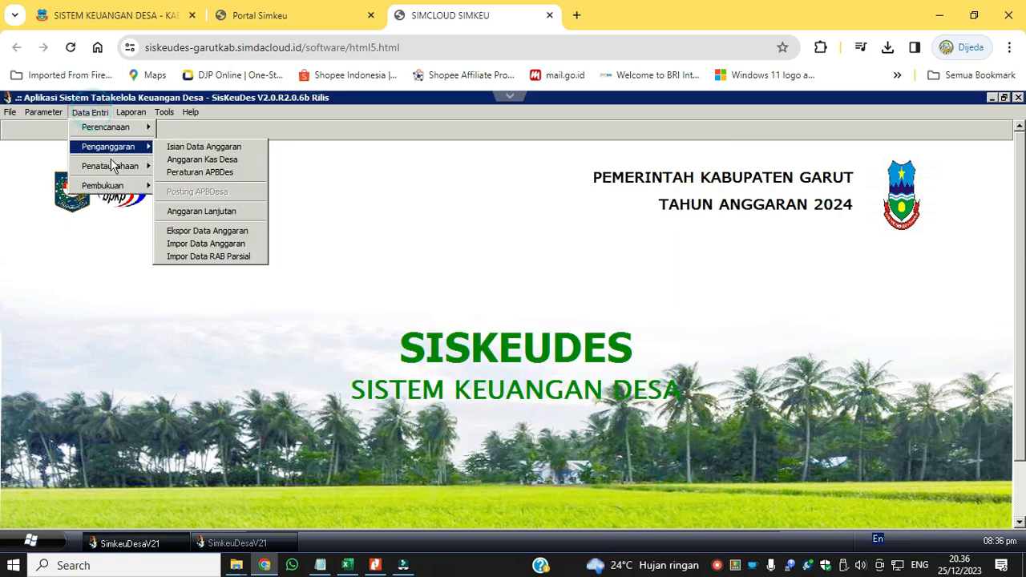
mouse_move(120, 165)
click(184, 145)
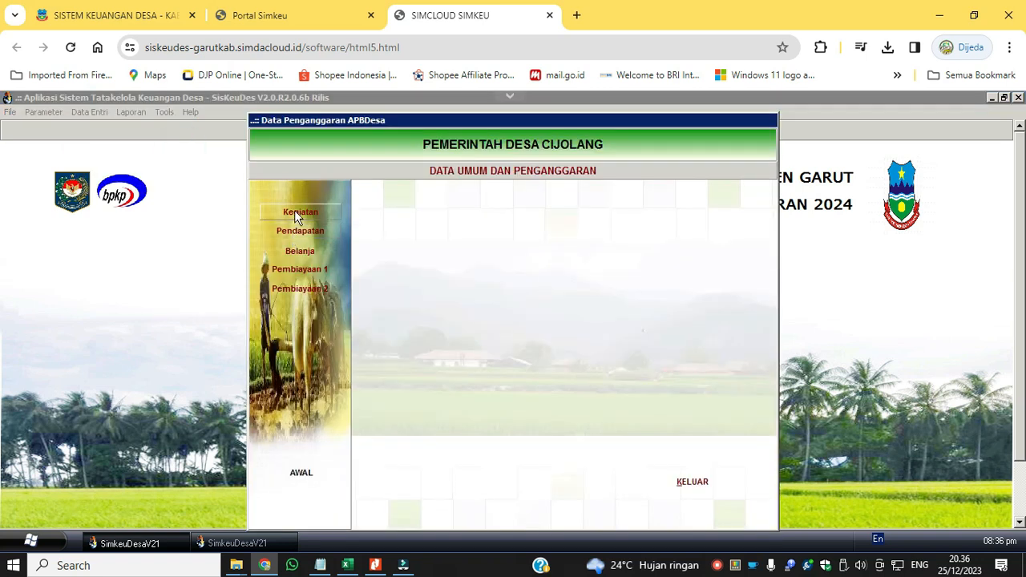
click(303, 251)
double_click(550, 221)
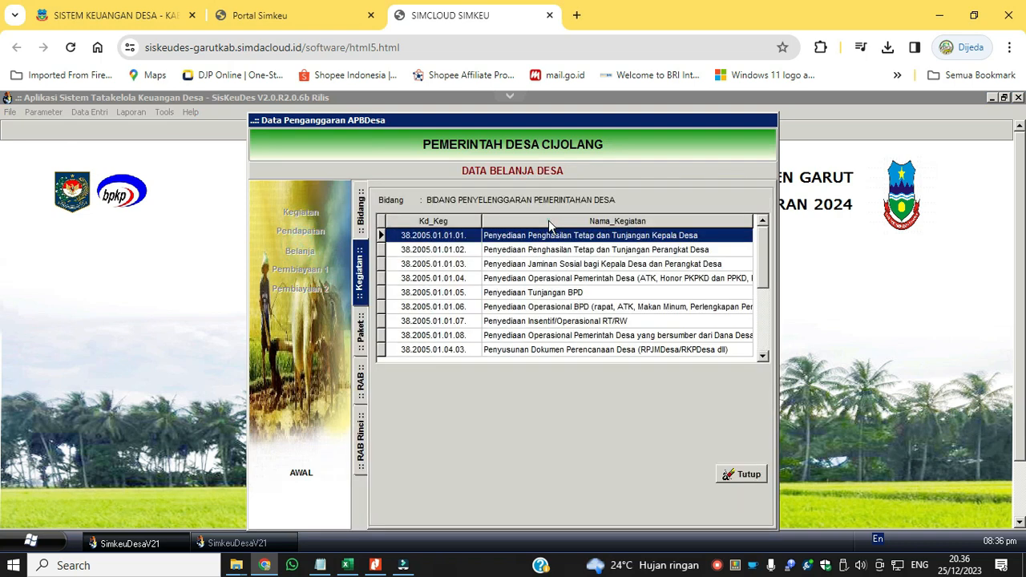
double_click(552, 235)
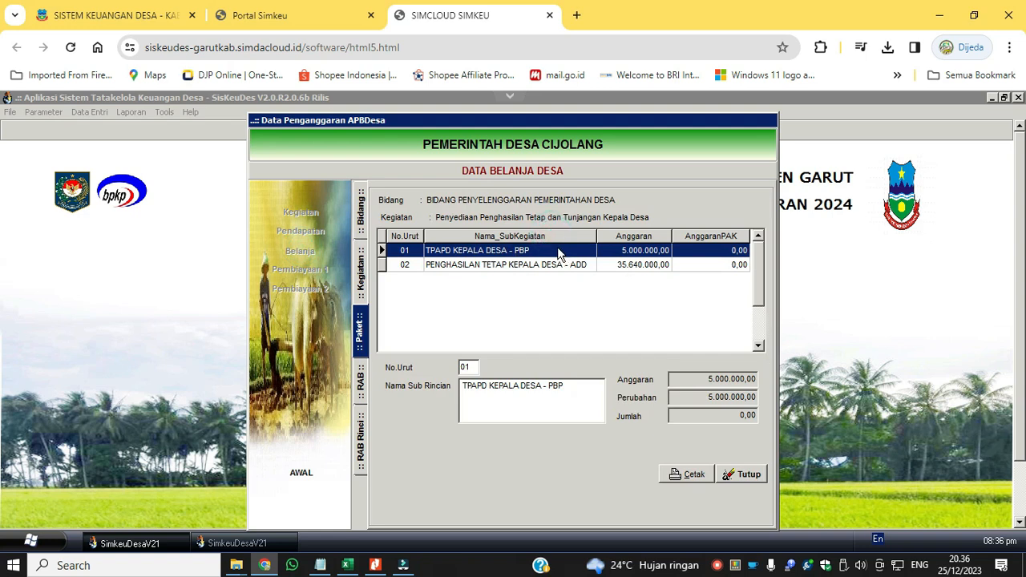
double_click(559, 255)
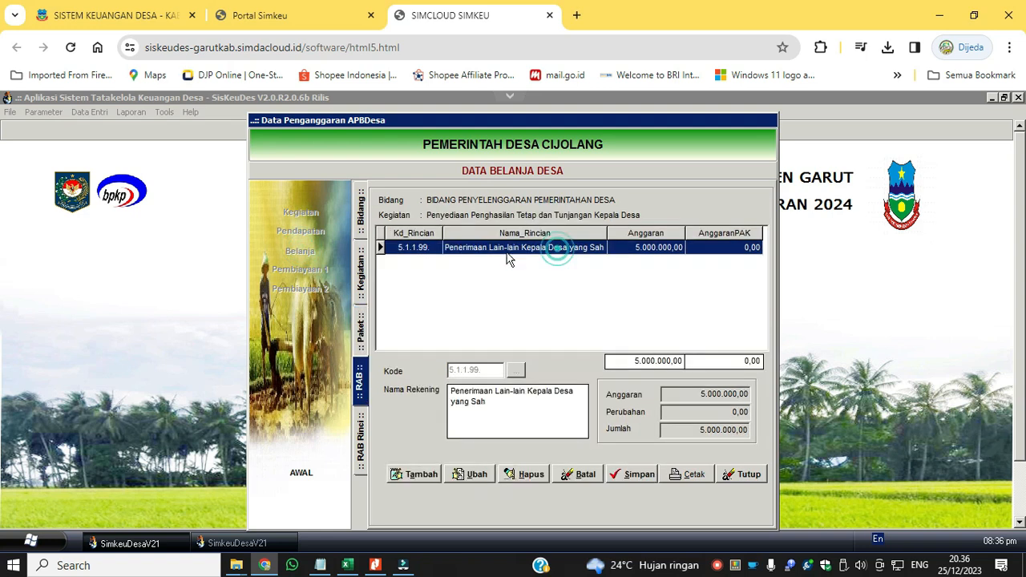
double_click(612, 255)
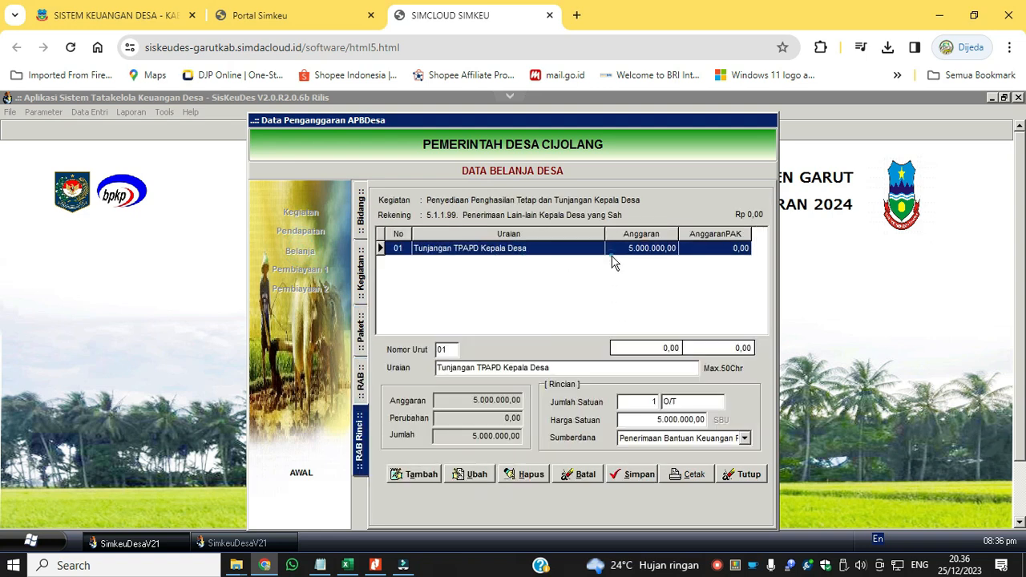
Examine the RAB accounts of Dukungan Penyelenggaran PAUD under Bidang Pelaksanaan Pembangunan Desa, and close the spending data.
click(361, 218)
double_click(522, 231)
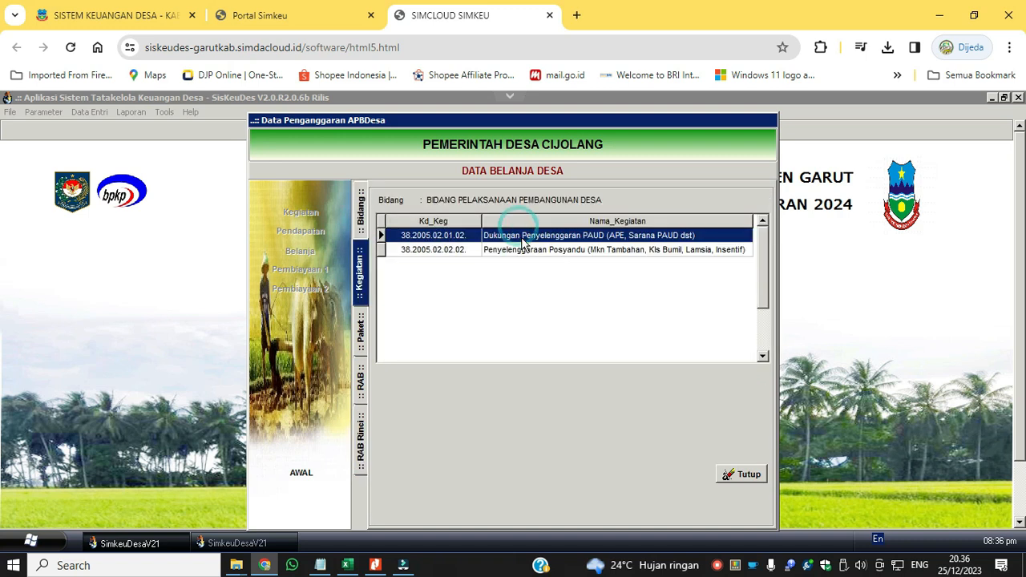
double_click(522, 238)
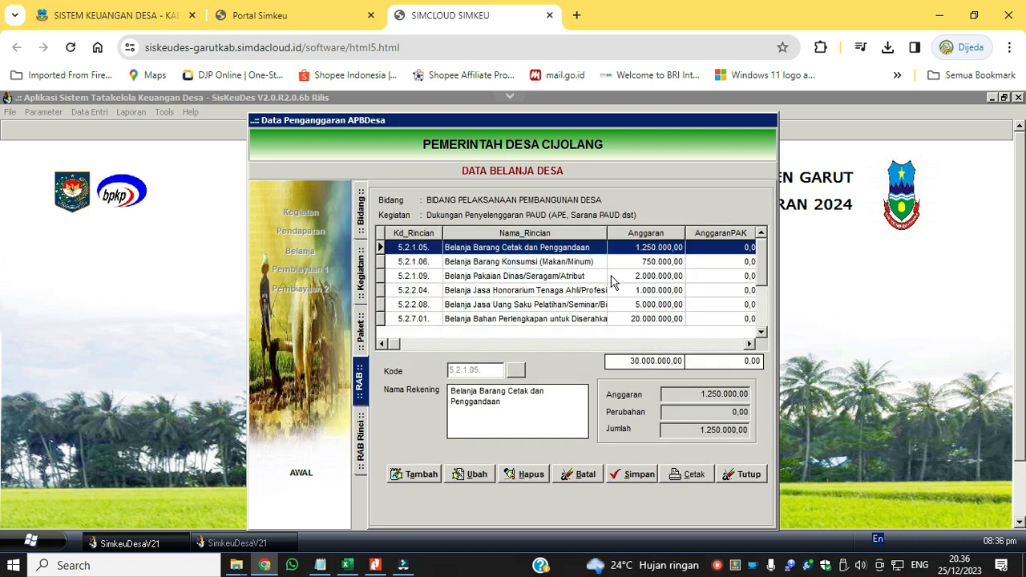
click(591, 263)
scroll(593, 313, down, 4)
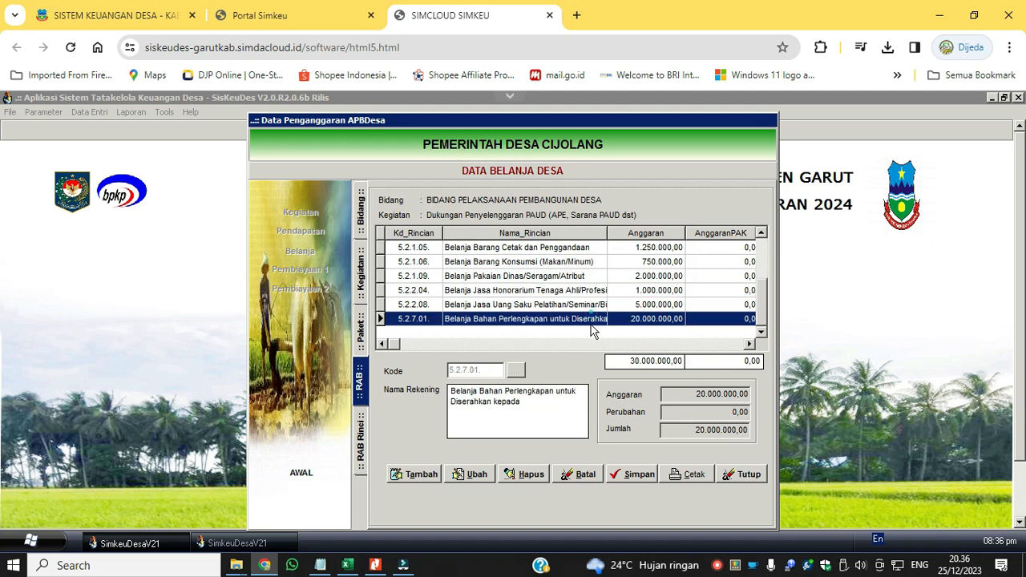
click(761, 331)
scroll(500, 273, up, 2)
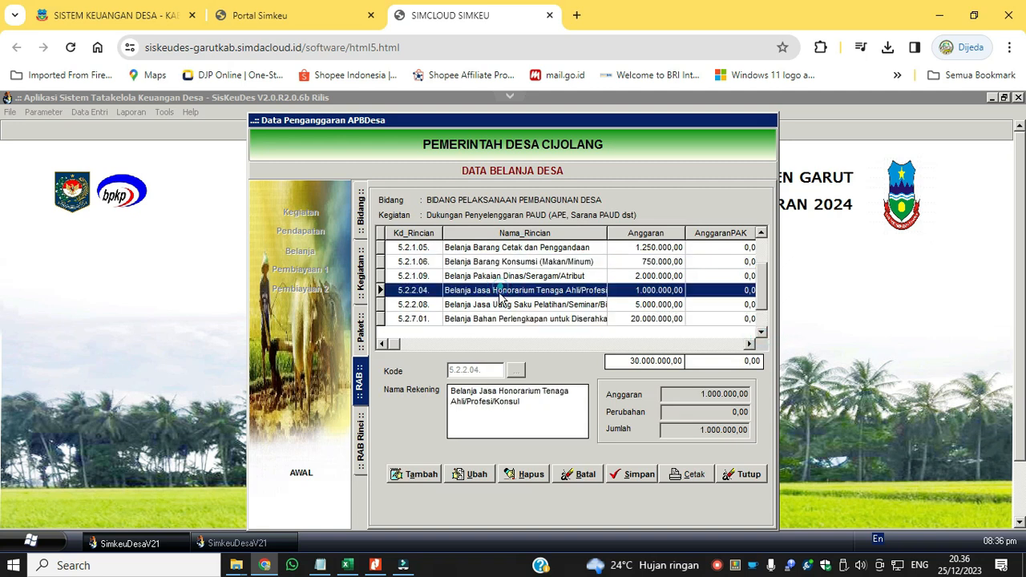
click(740, 476)
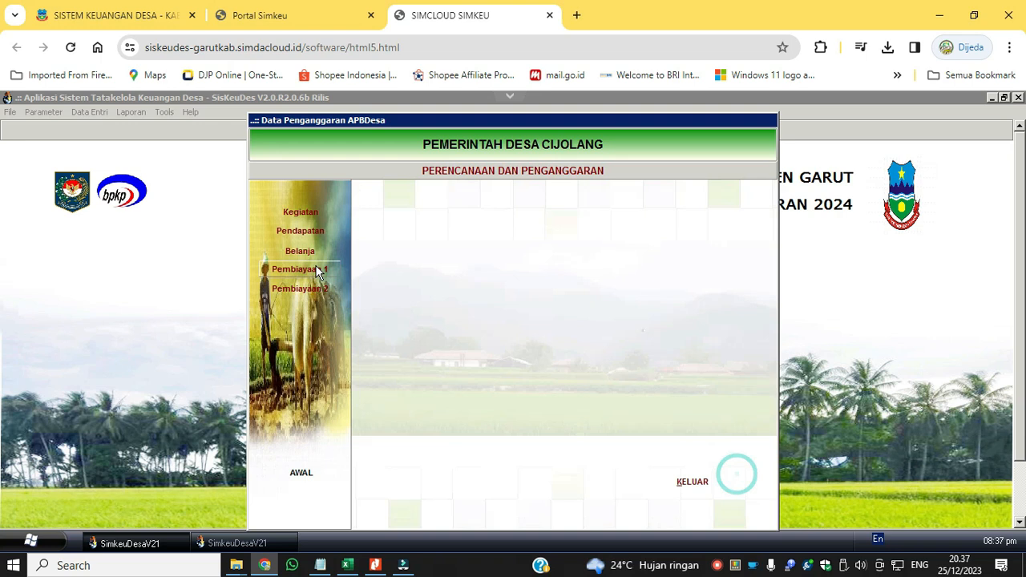
Review the imported activities' details under sub-bidang 01.01 Penyelenggaran Belanja Siltap, Tunjangan dan Operasional Pemerintahan Desa in the activity data.
click(308, 218)
double_click(513, 218)
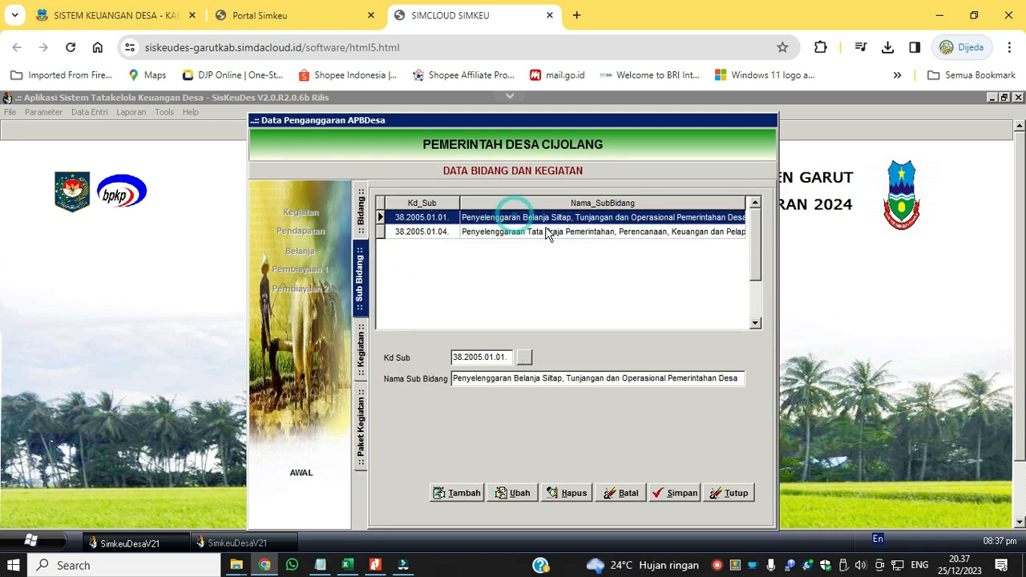
double_click(553, 218)
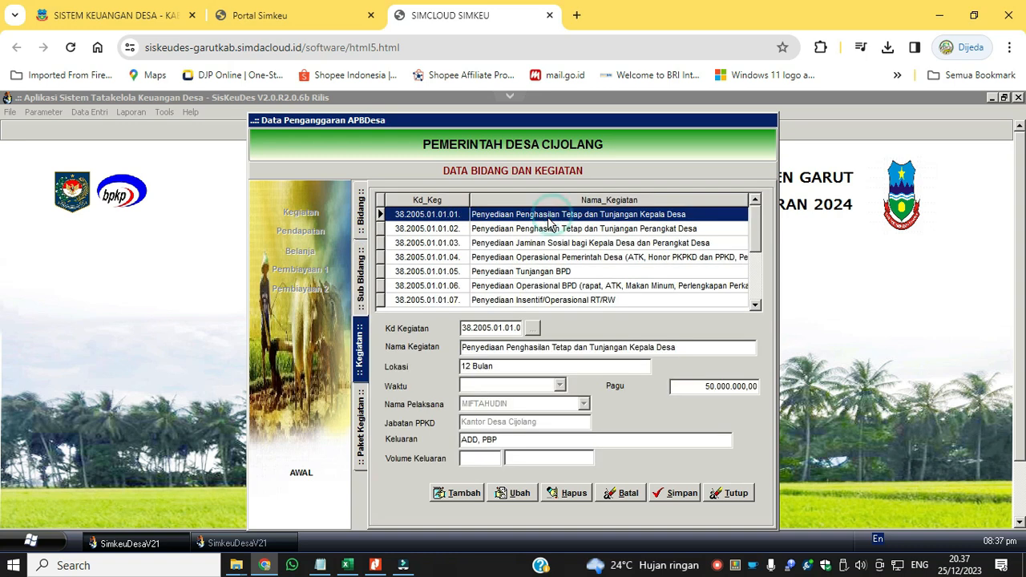
click(565, 231)
click(566, 244)
click(563, 273)
click(555, 230)
click(555, 217)
click(755, 304)
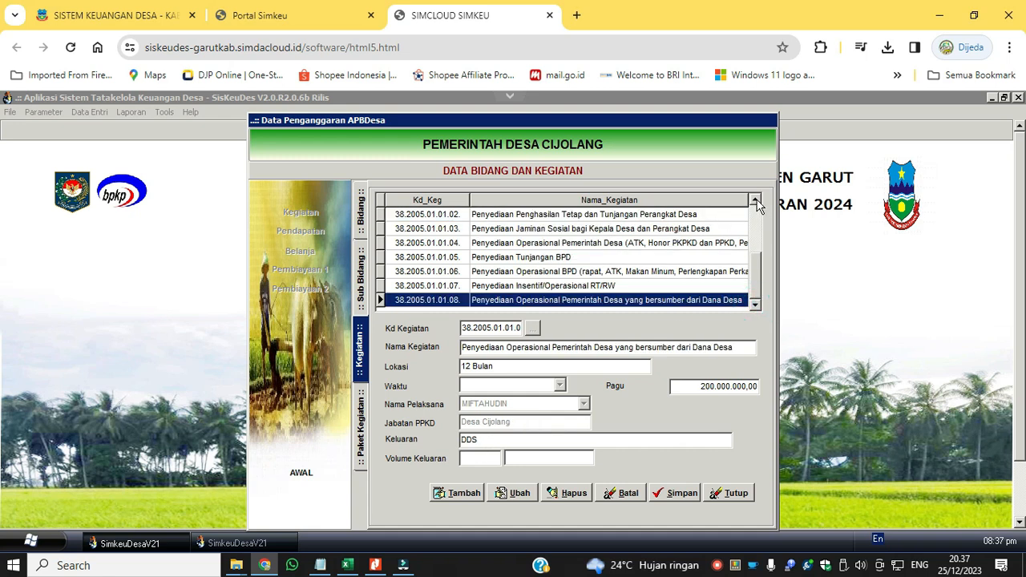
click(755, 201)
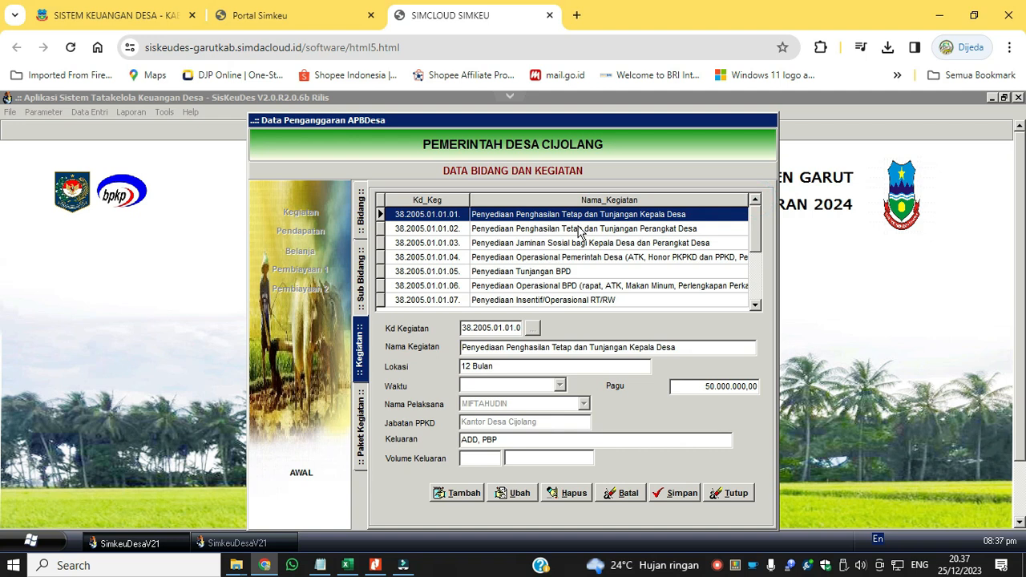
Edit the activity Penyediaan Penghasilan Tetap dan Tunjangan Kepala Desa, setting Waktu to 1 Bulan and reselecting the Kasi Pemerintahan official as implementer.
click(521, 492)
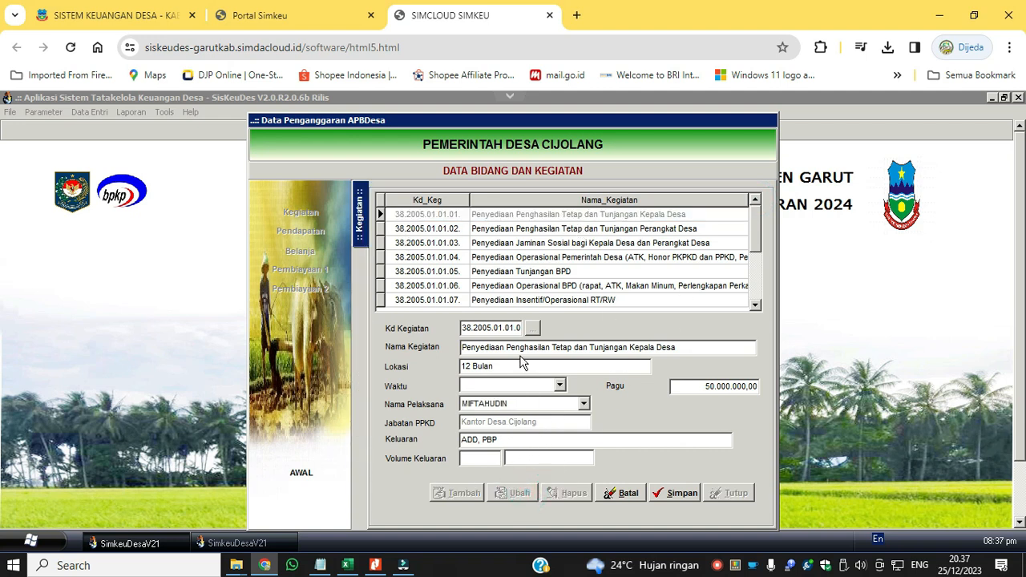
click(684, 347)
key(ctrl+c)
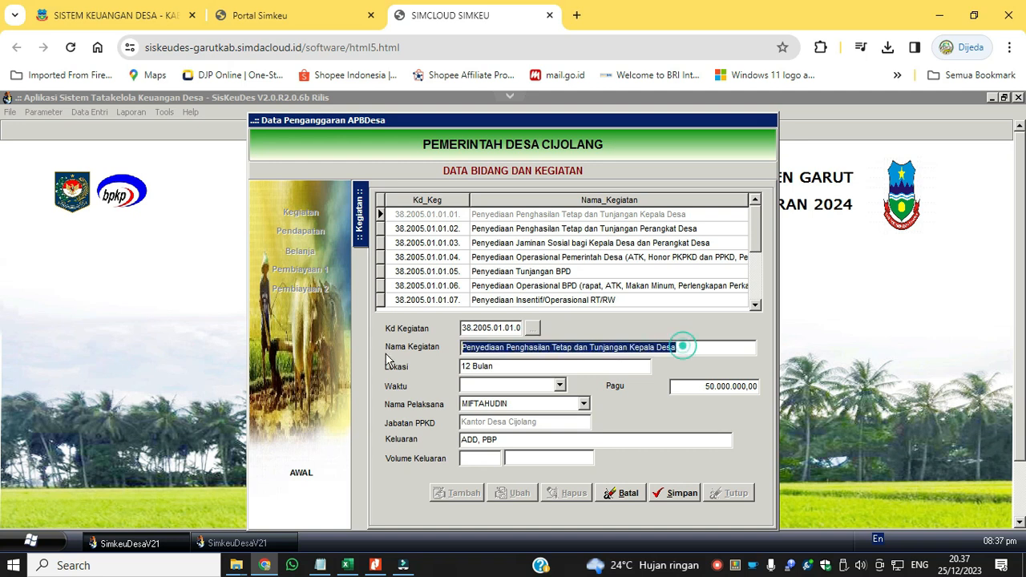
click(559, 386)
click(553, 394)
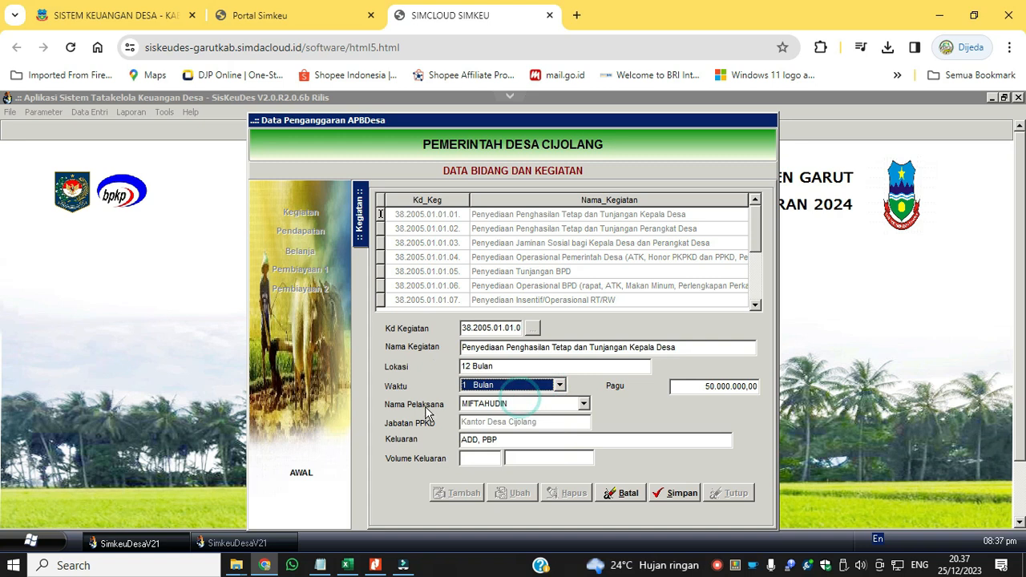
click(547, 405)
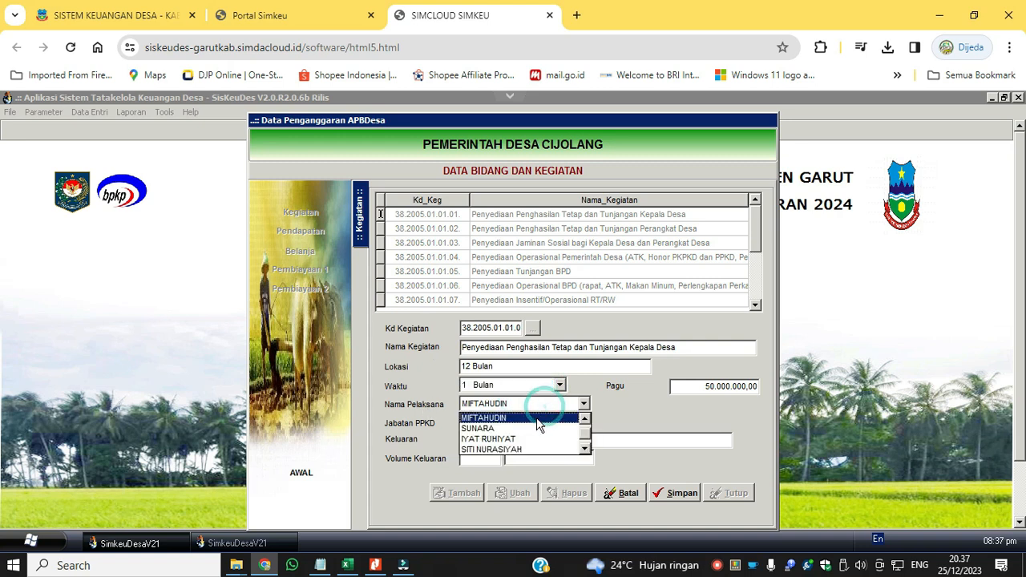
click(538, 415)
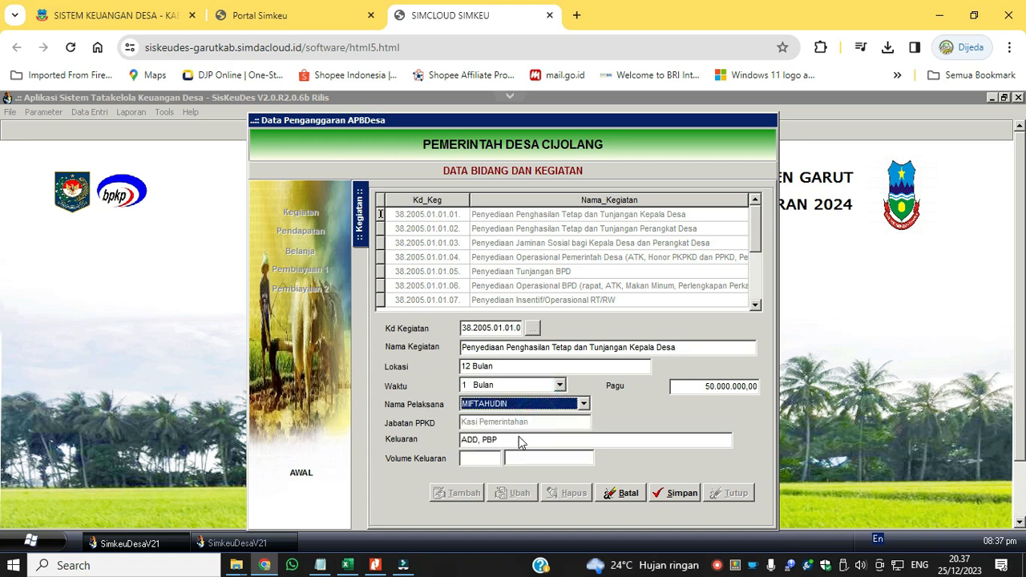
Set Keluaran to "Tersedianya Penghasilan Tetap dan Tunjangan Kepala Desa" with a Volume Keluaran of 1 Orang, and save the activity.
triple_click(520, 442)
key(ctrl+v)
double_click(484, 439)
key(BackSpace)
text(Tersedianya )
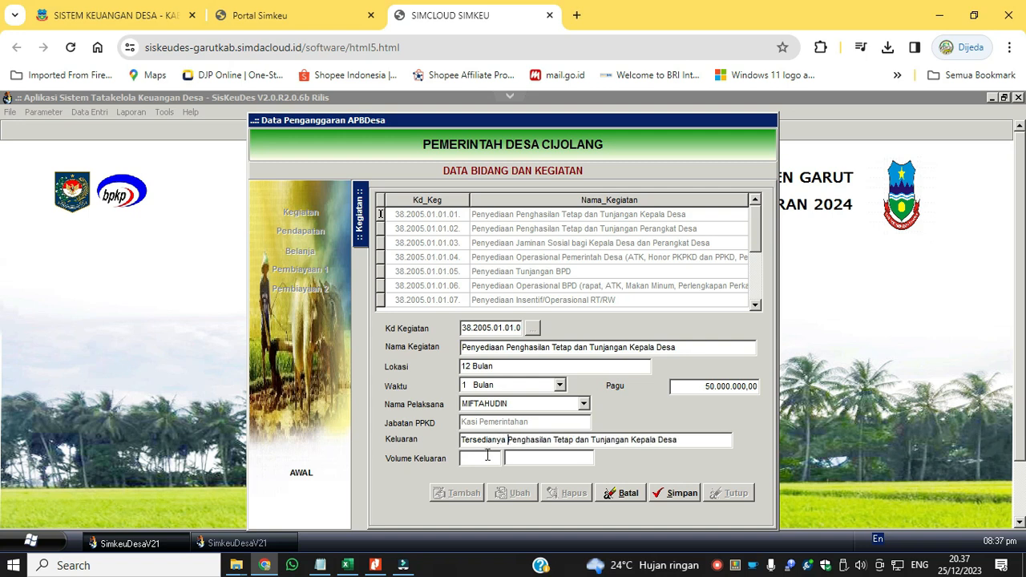
text(1)
click(673, 494)
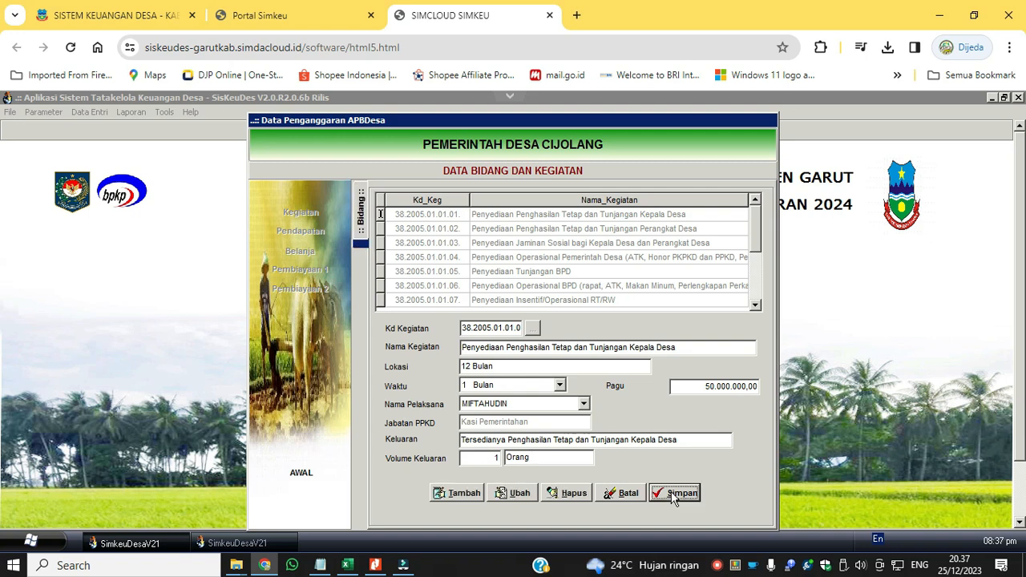
Open the packages of Penyediaan Penghasilan Tetap dan Tunjangan Kepala Desa and start editing PENGHASILAN TETAP KEPALA DESA - ADD.
double_click(553, 217)
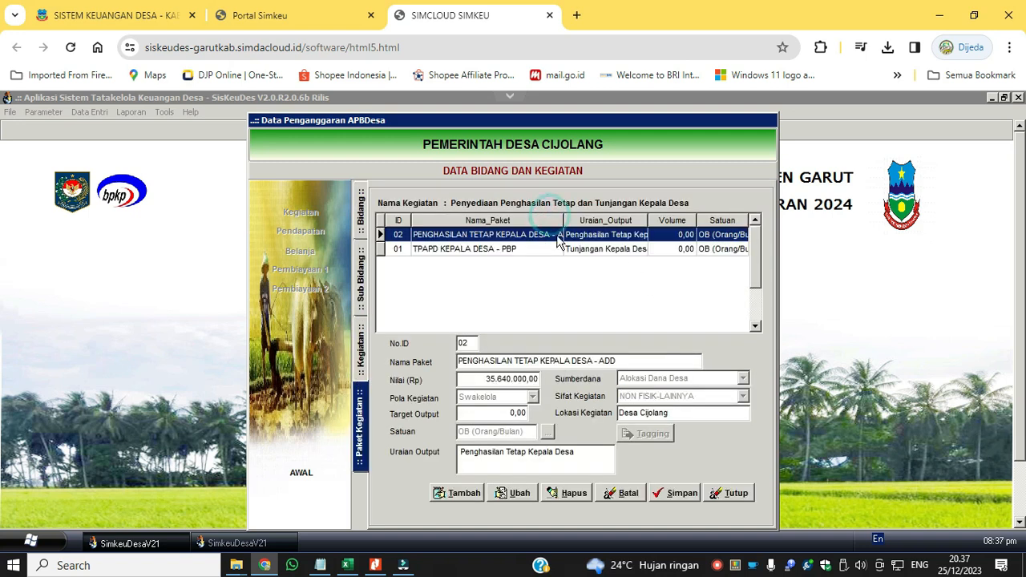
click(621, 245)
click(620, 238)
click(622, 246)
click(622, 239)
click(522, 497)
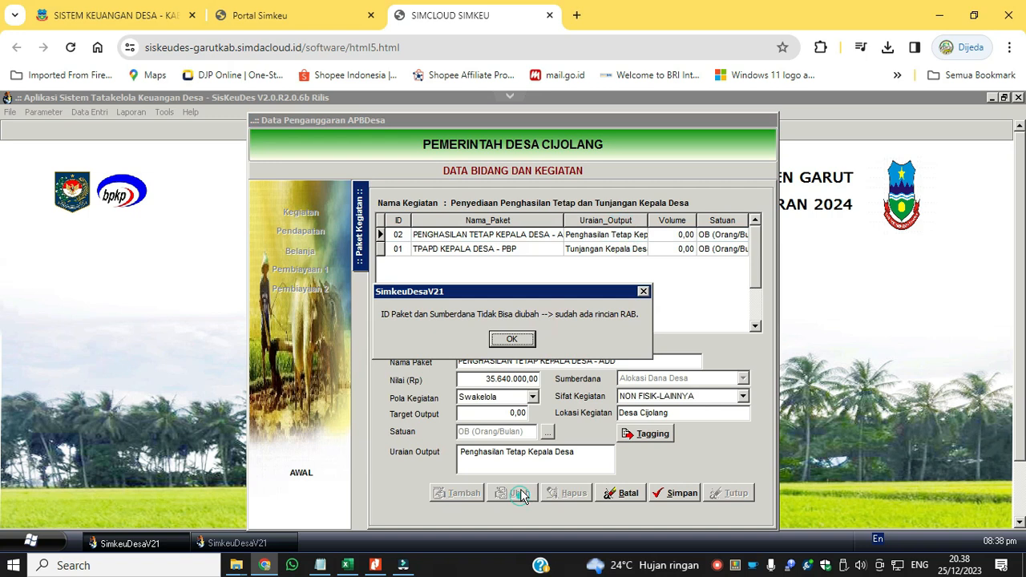
click(522, 343)
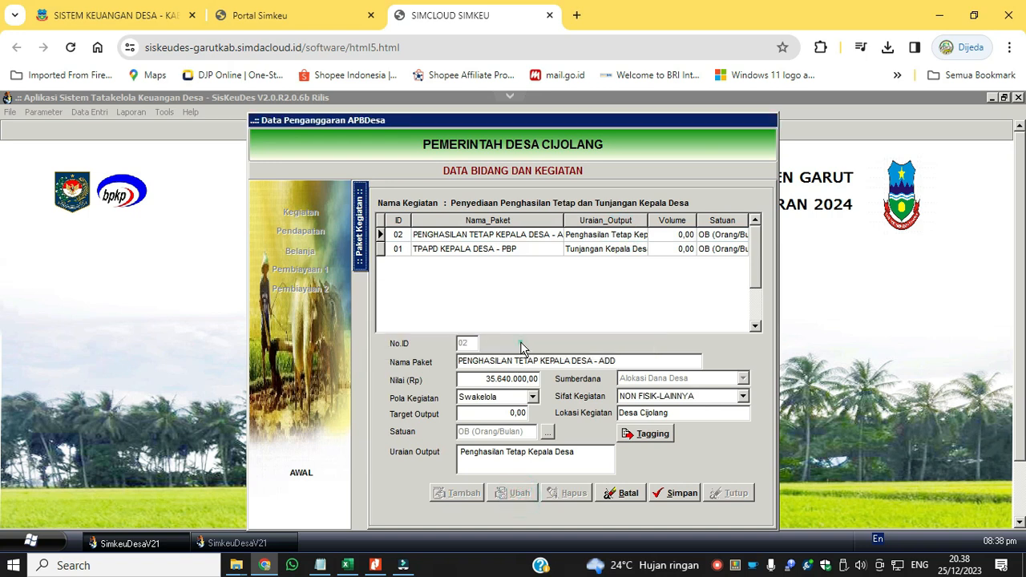
Add tagging 10 Operasional Pemerintahan Desa Umum to the package PENGHASILAN TETAP KEPALA DESA - ADD and save it.
click(657, 434)
click(396, 455)
click(442, 408)
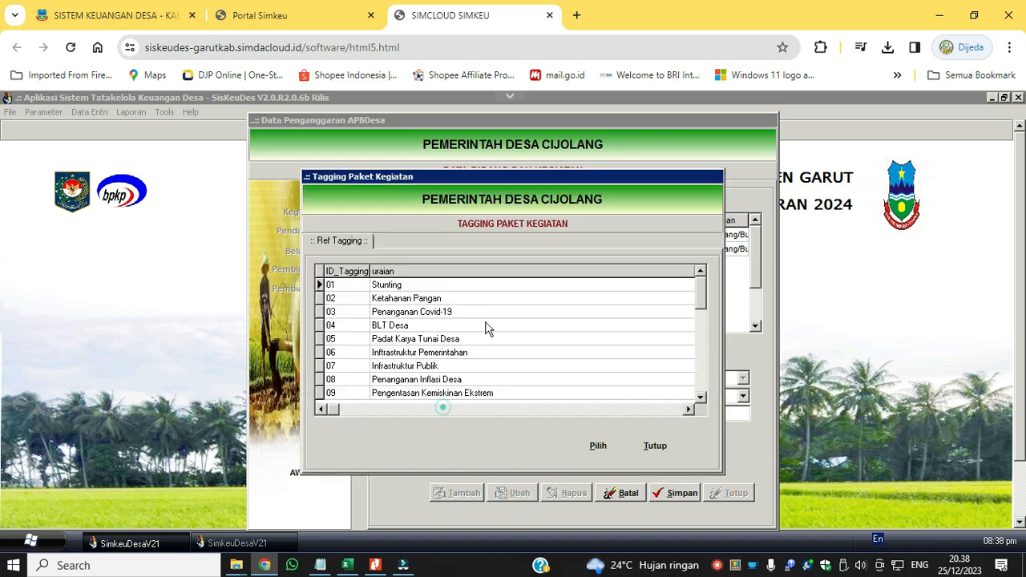
click(464, 285)
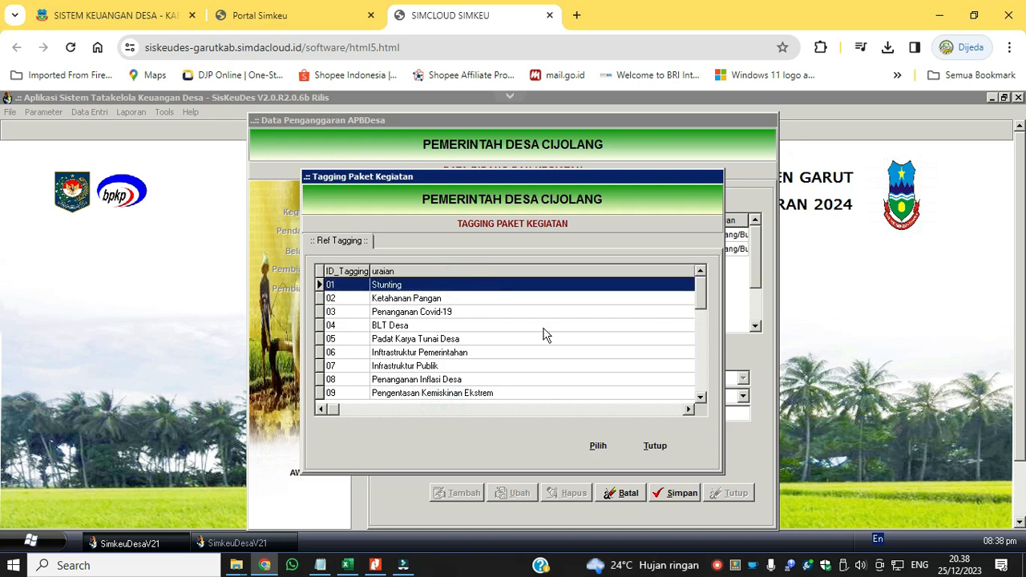
click(455, 395)
click(700, 397)
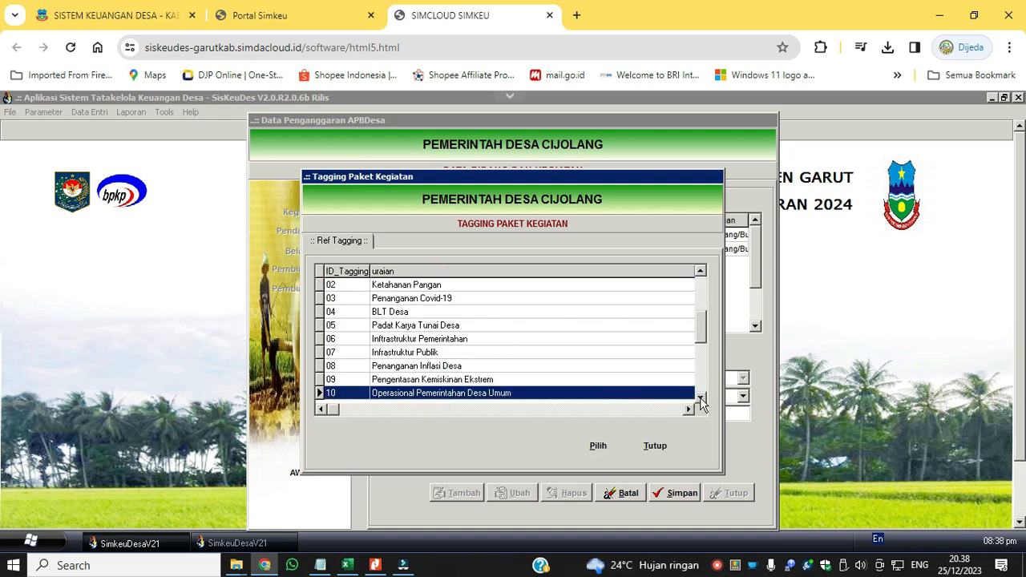
click(700, 397)
click(535, 380)
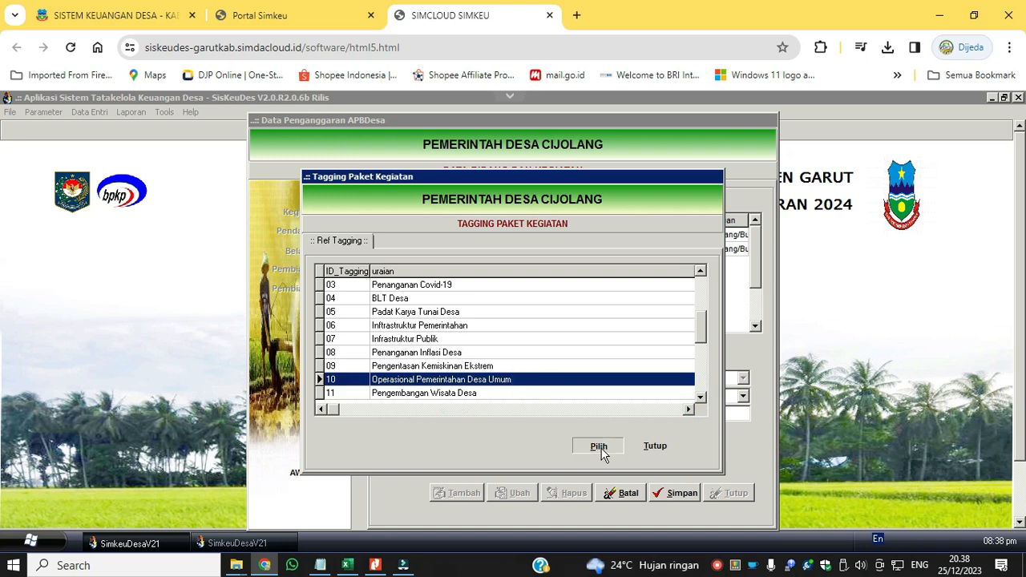
click(600, 447)
click(603, 457)
Add and save a second tagging, 17 Peningkatan Kualitas Sumber Daya Manusia, for the PENGHASILAN TETAP KEPALA DESA - ADD package and close the tagging window.
click(378, 458)
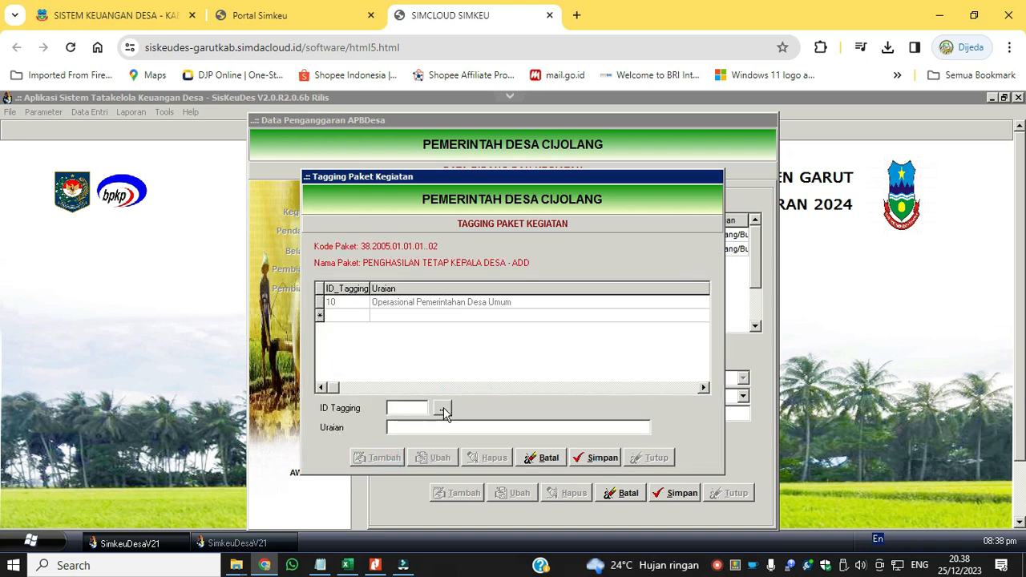
click(443, 408)
click(700, 397)
click(700, 397)
click(701, 397)
click(700, 397)
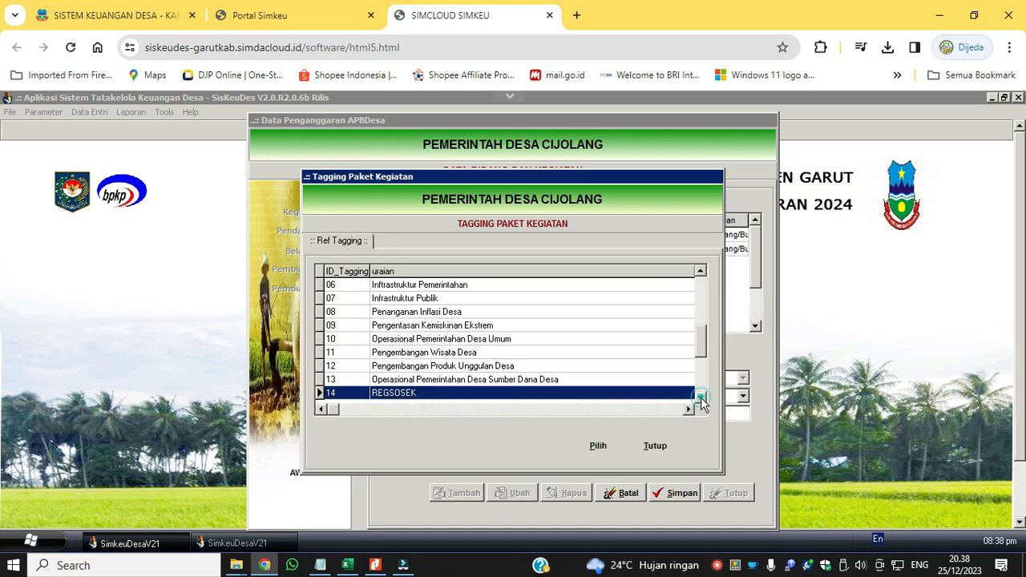
click(700, 397)
click(700, 397)
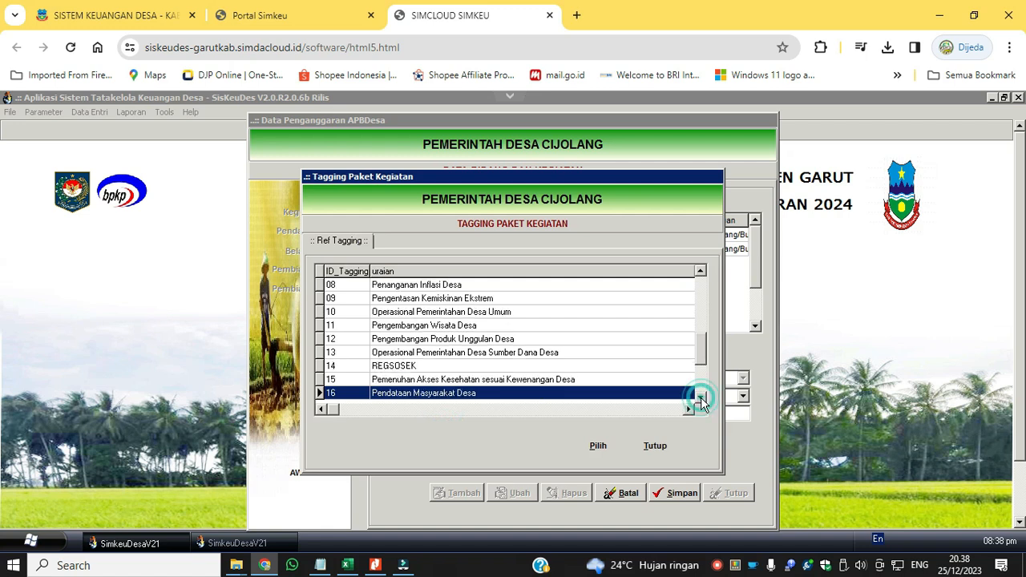
click(700, 397)
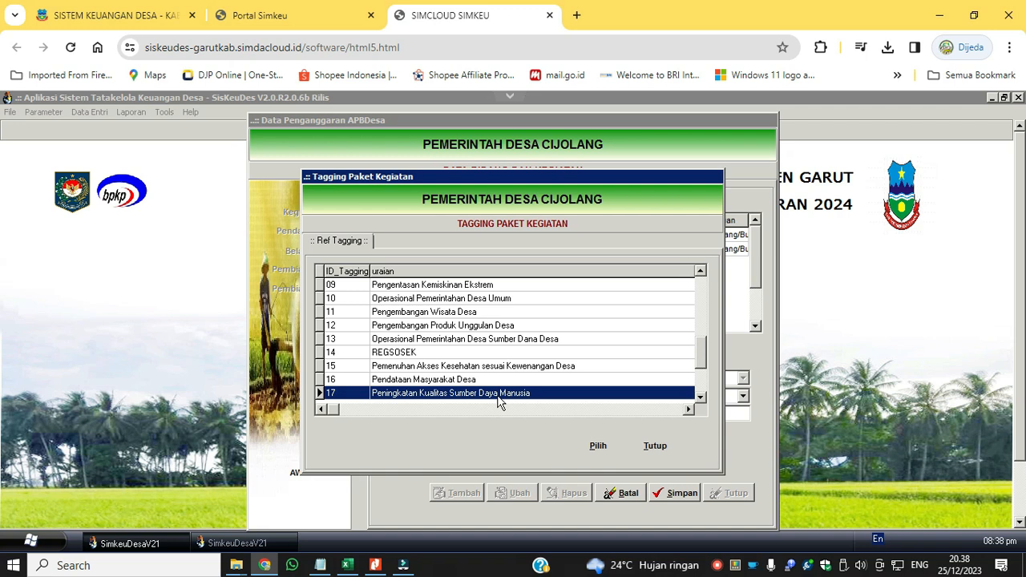
click(595, 444)
click(597, 457)
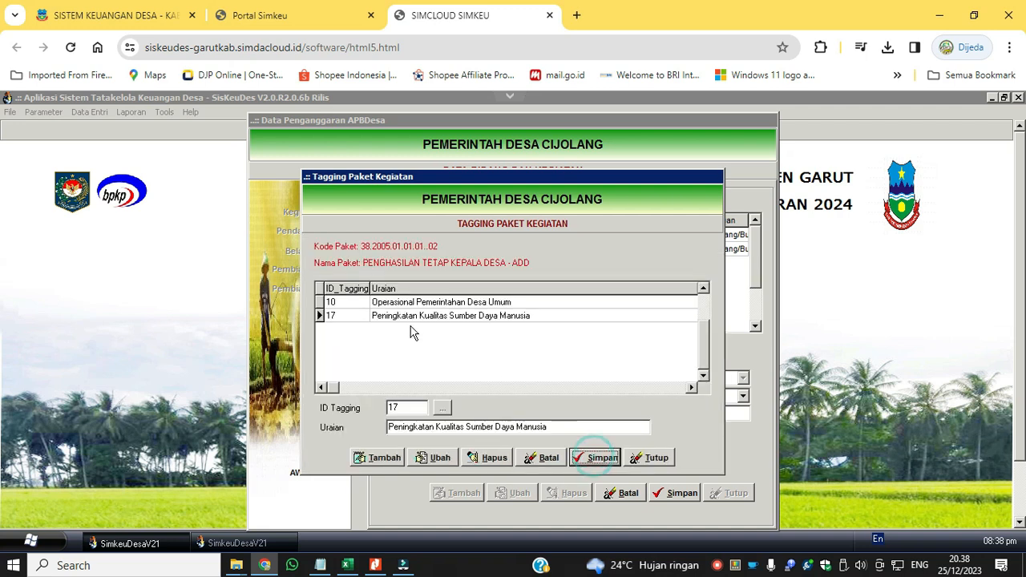
click(652, 458)
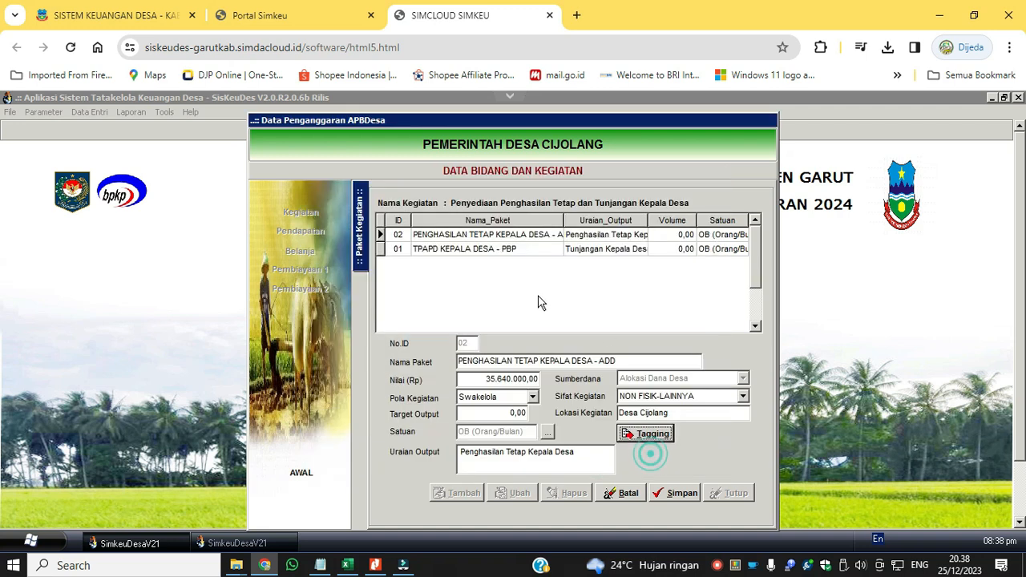
Set the Target Output of the package TPAPD KEPALA DESA - PBP to 1.
click(505, 252)
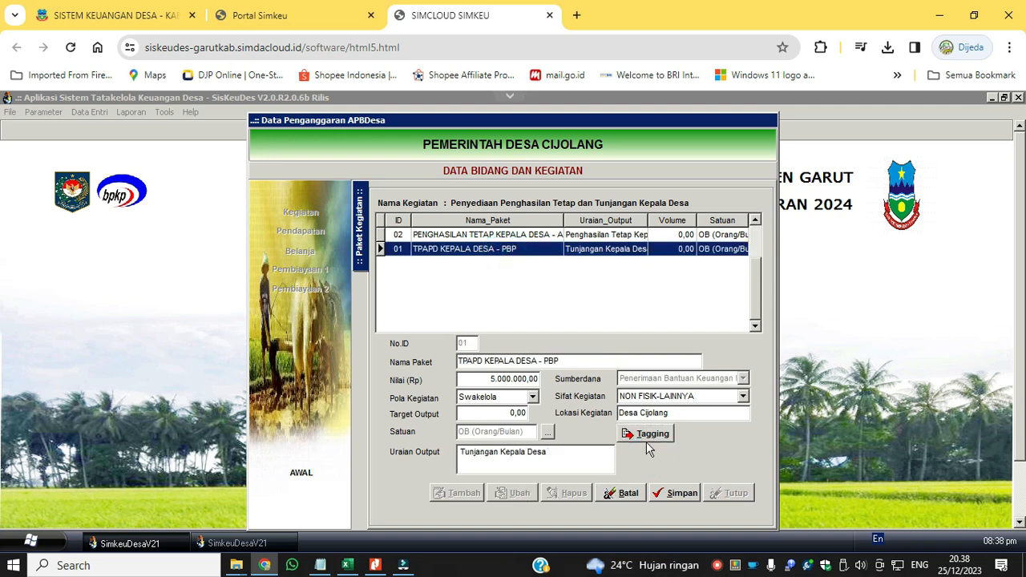
click(522, 414)
text(1)
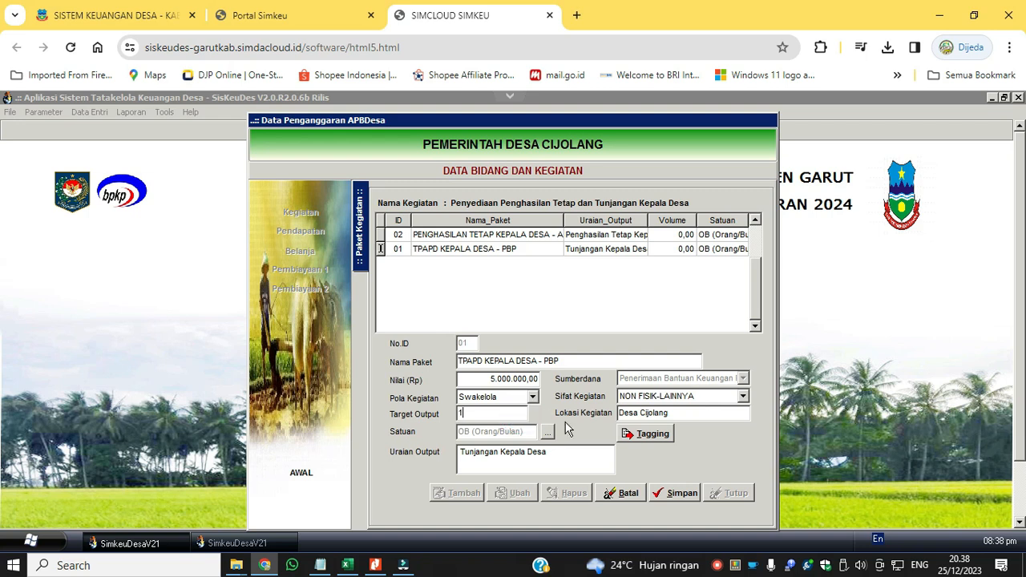
Add tagging 10 Operasional Pemerintahan Desa Umum to the package TPAPD KEPALA DESA - PBP and save it.
click(648, 434)
click(378, 454)
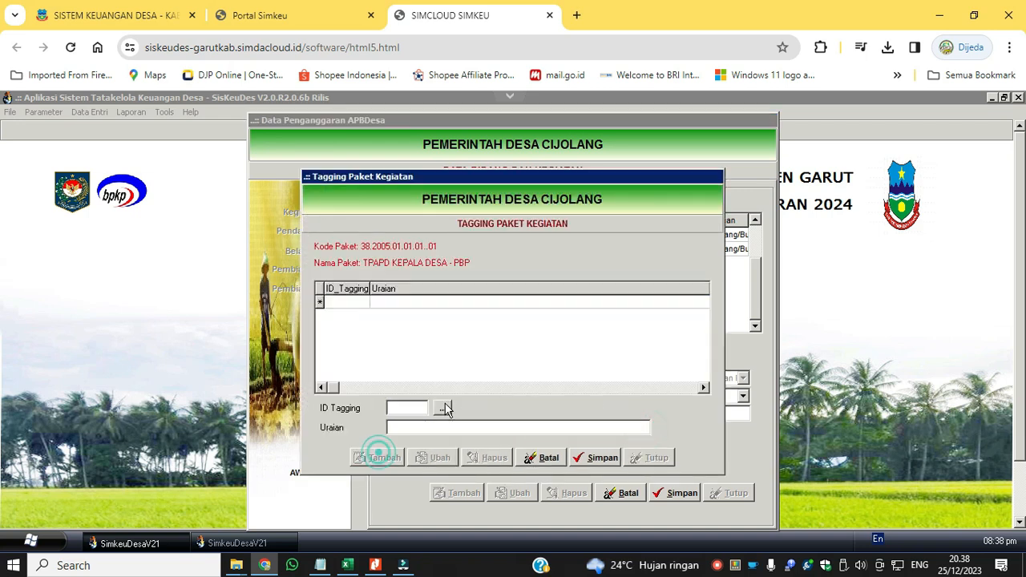
click(444, 404)
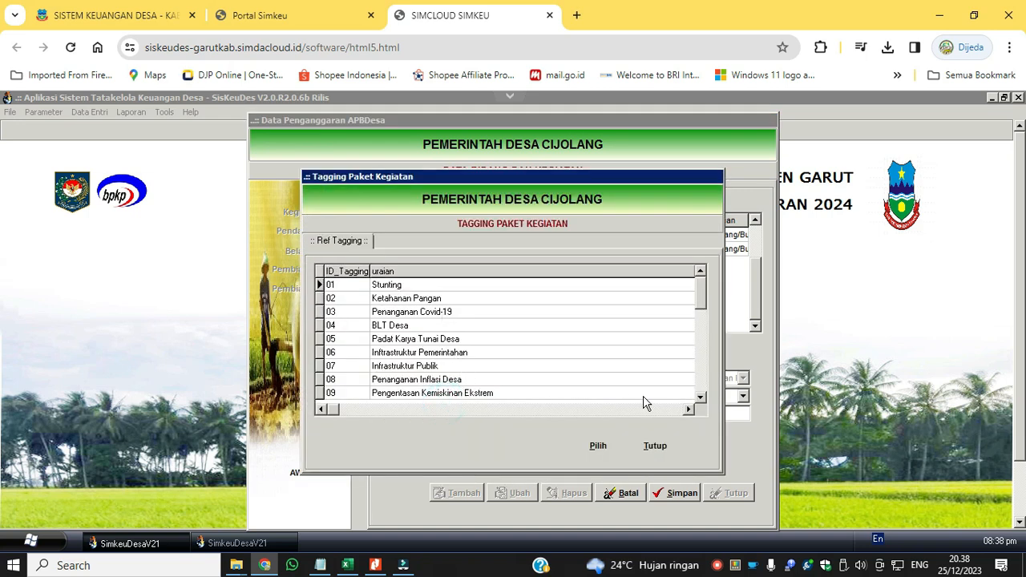
click(701, 398)
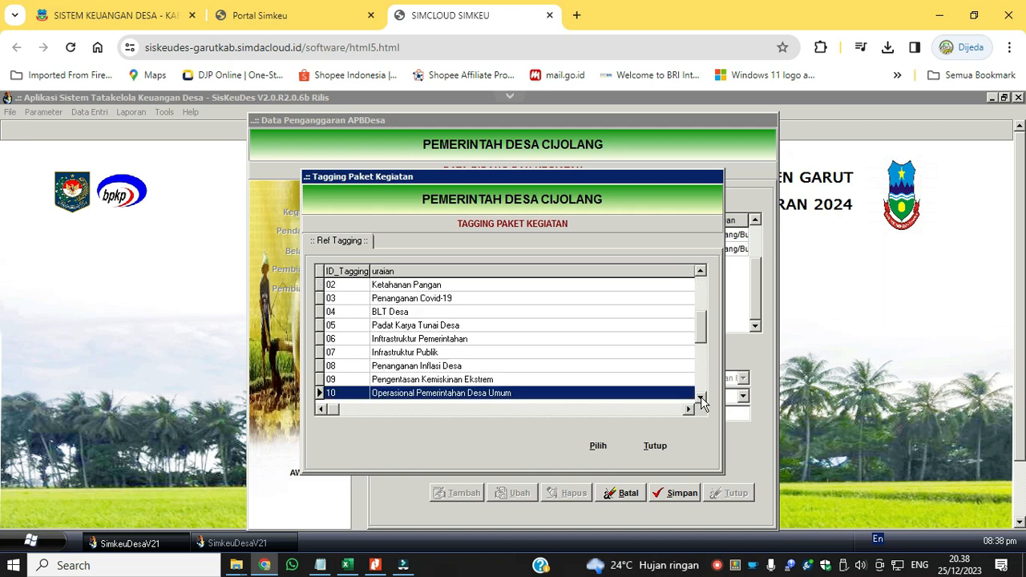
click(598, 448)
click(602, 458)
Add and save tagging 17 Peningkatan Kualitas Sumber Daya Manusia for TPAPD KEPALA DESA - PBP and close the tagging window.
click(378, 458)
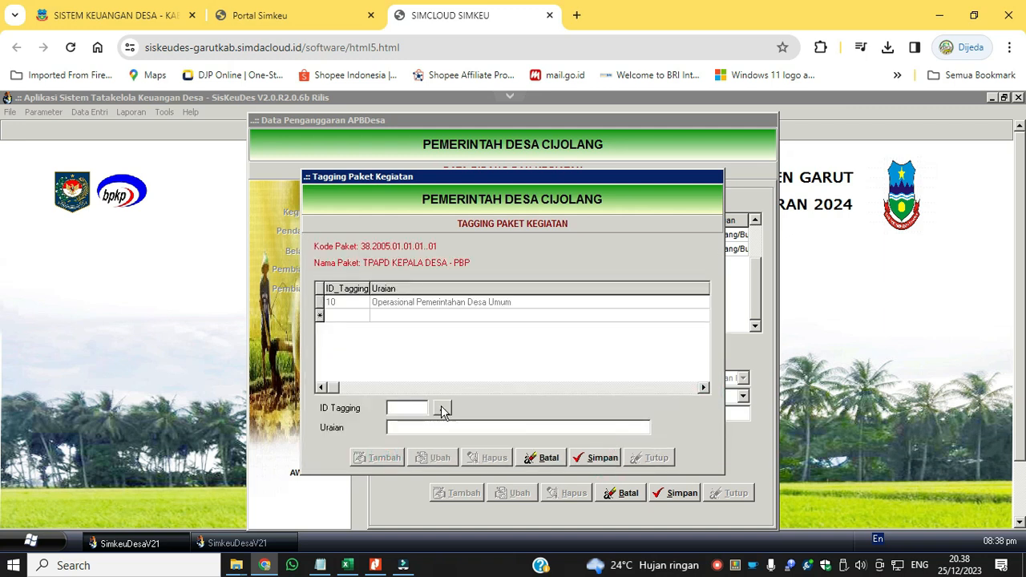
click(442, 410)
click(701, 397)
click(701, 398)
click(701, 398)
click(701, 398)
click(701, 398)
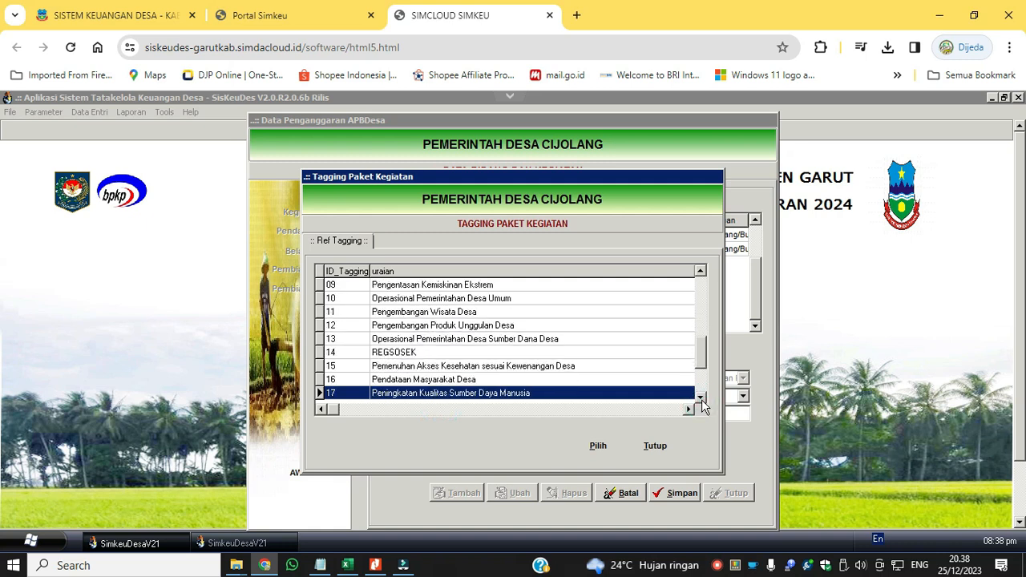
click(598, 446)
click(602, 457)
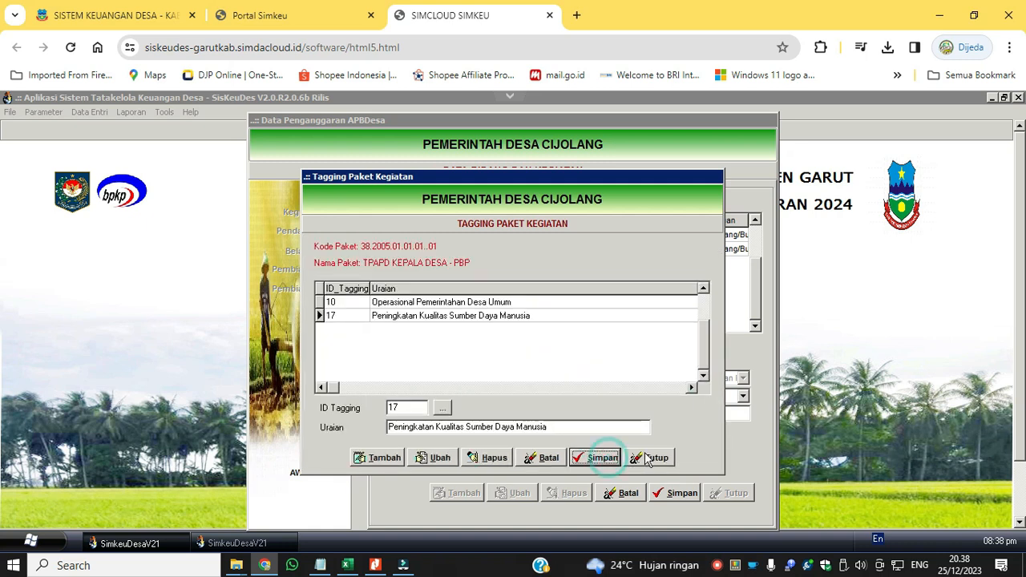
click(651, 458)
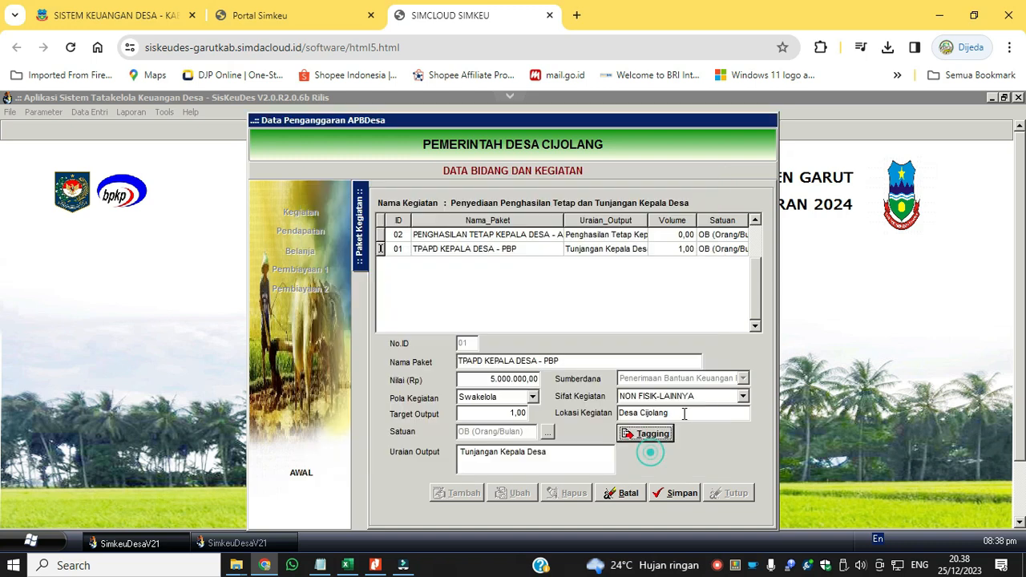
Set the Target Output of PENGHASILAN TETAP KEPALA DESA - ADD to 1, save, and check both packages of the activity.
click(513, 248)
click(515, 234)
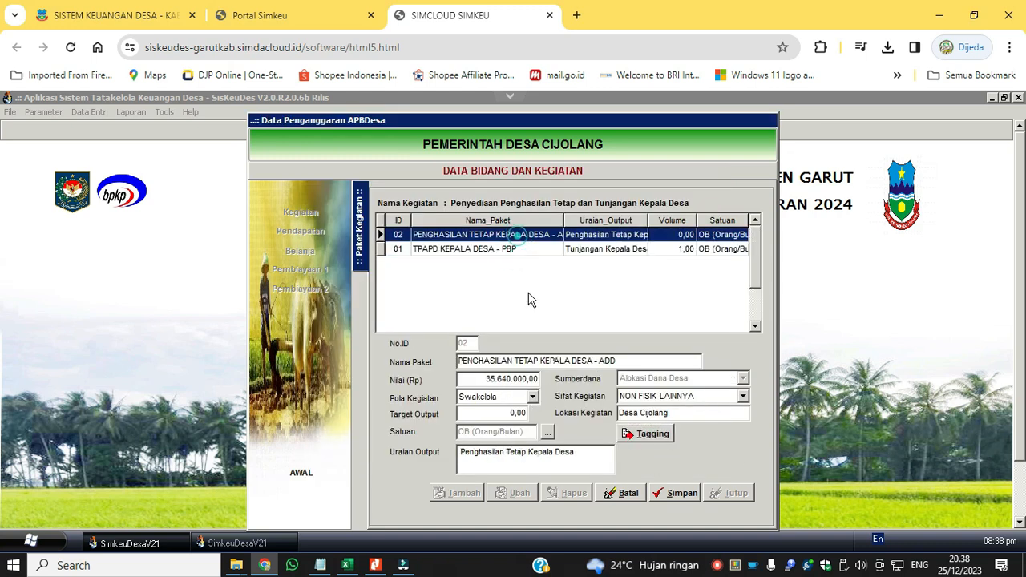
click(508, 416)
text(1)
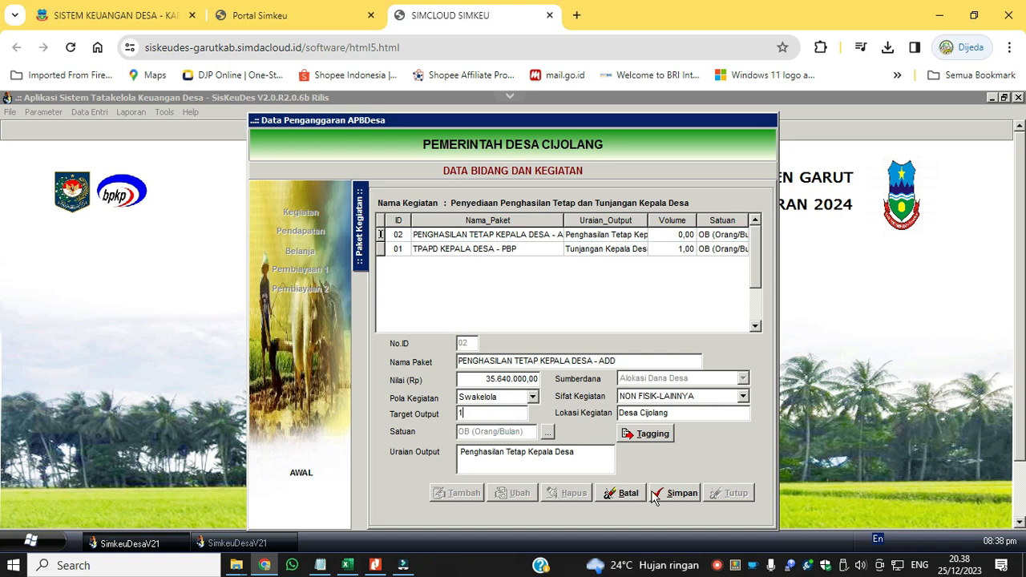
click(679, 494)
click(526, 252)
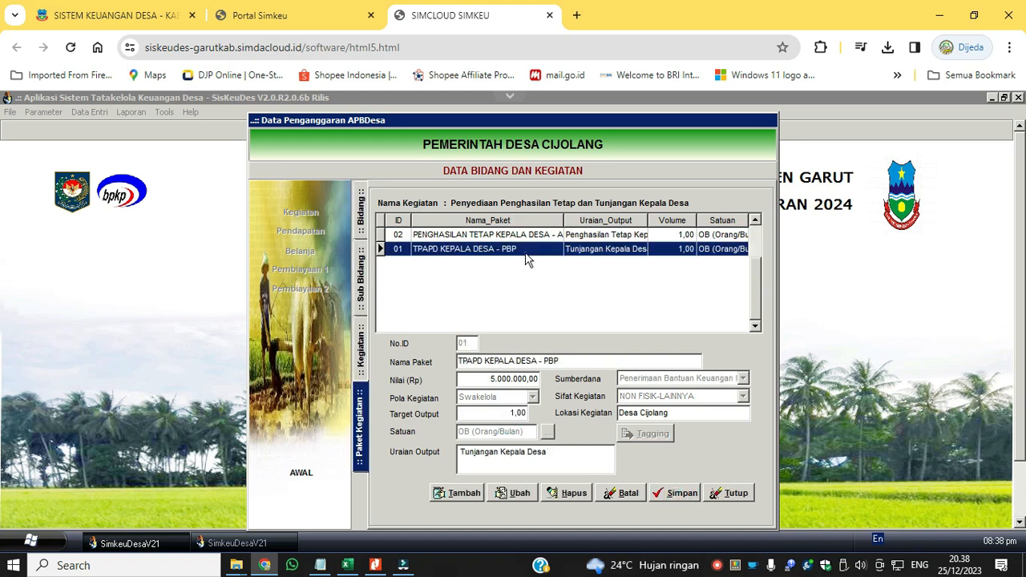
click(529, 235)
click(531, 249)
click(536, 235)
click(536, 234)
click(535, 234)
Edit the activity Penyediaan Penghasilan Tetap dan Tunjangan Perangkat Desa, setting Waktu to 12 Bulan and selecting the Lokasi text for replacement.
click(358, 359)
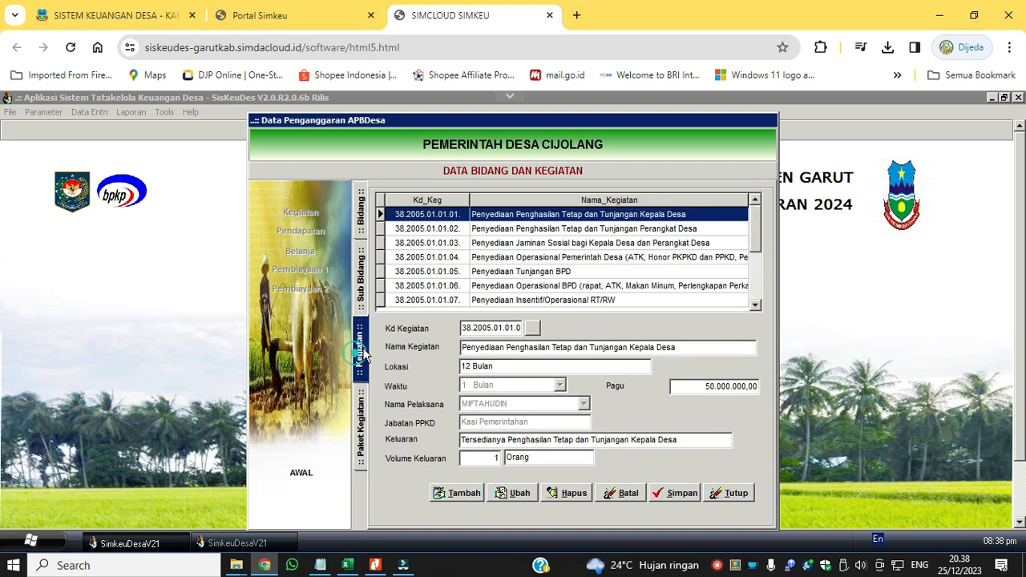
click(575, 231)
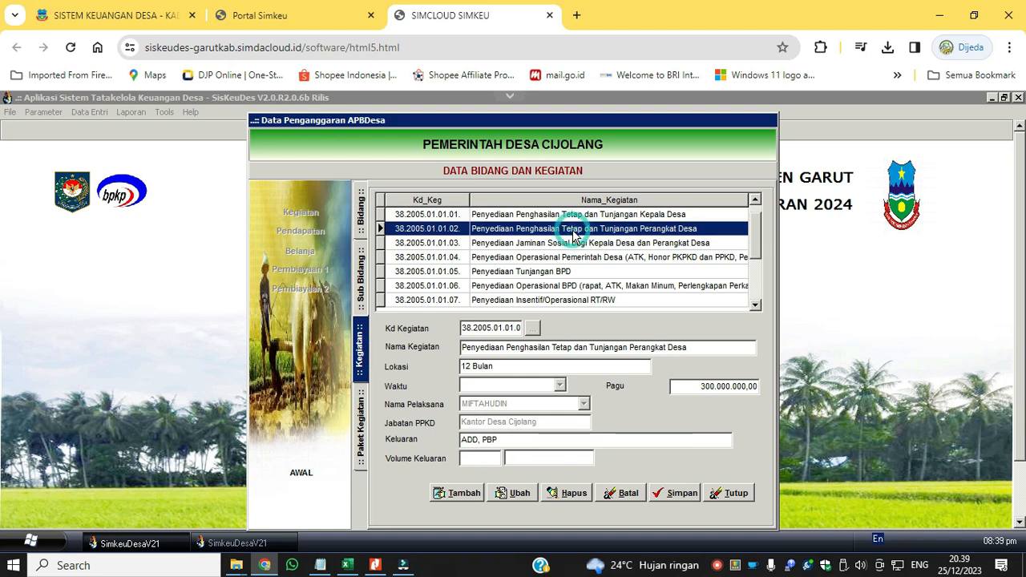
click(513, 493)
click(523, 386)
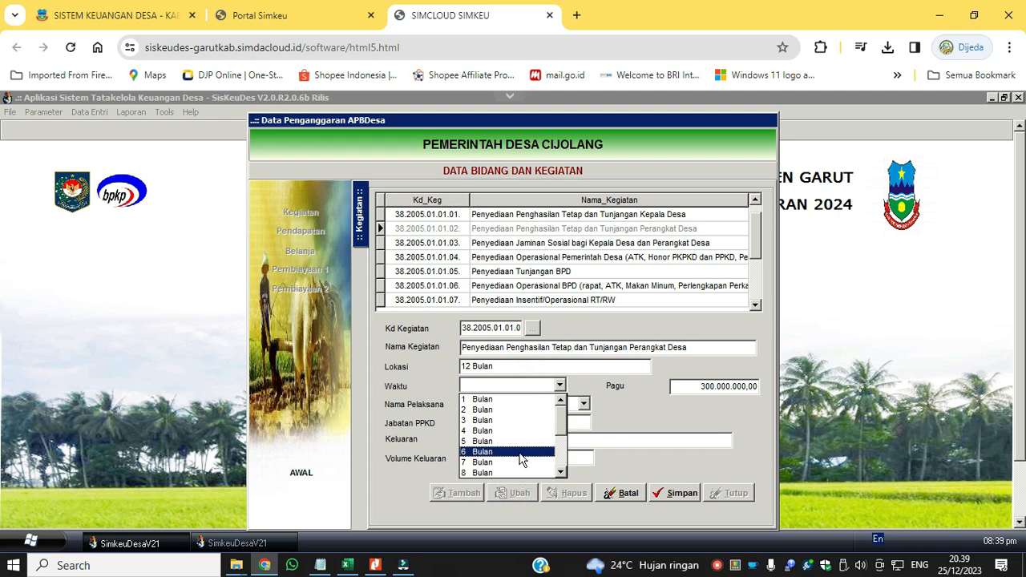
drag(563, 416, 563, 464)
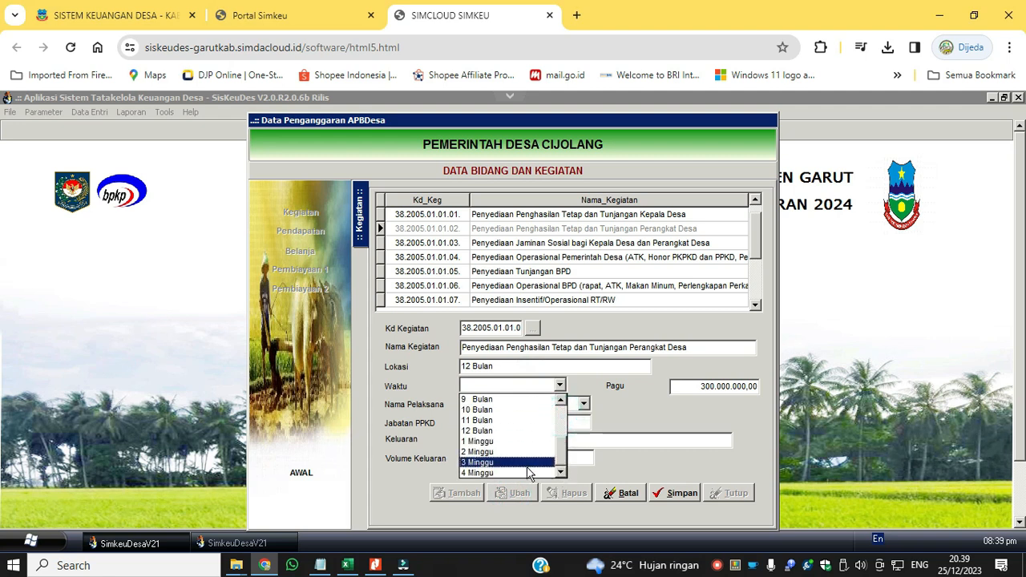
click(523, 431)
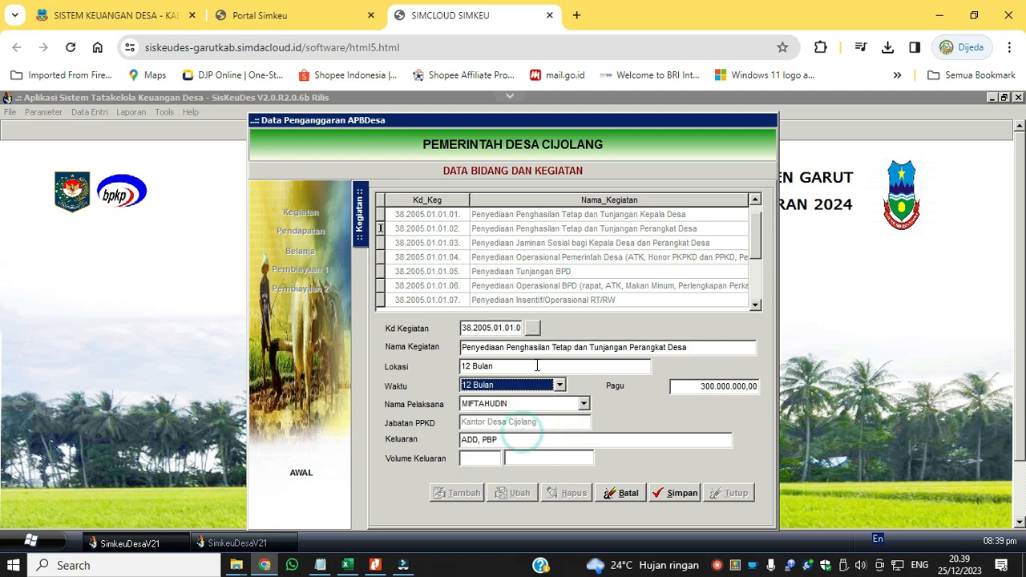
click(538, 365)
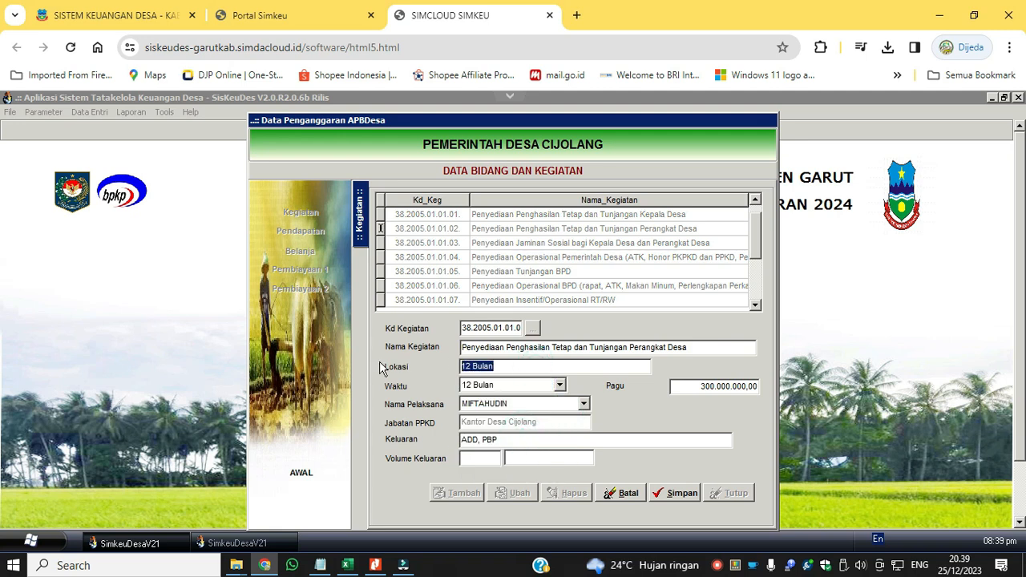
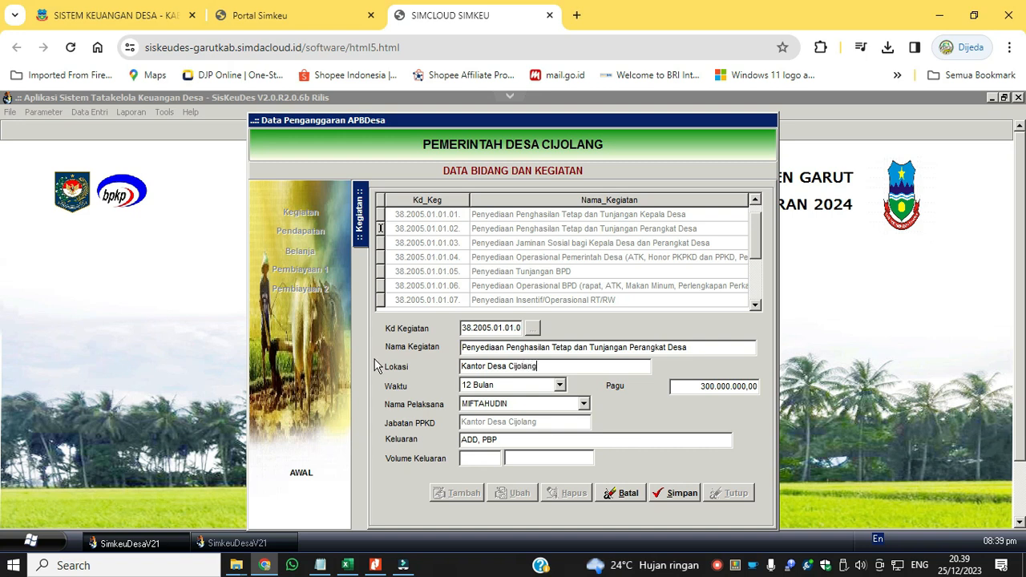
Set Keluaran to "Tersedianya Penghasilan Tetap dan Tunjangan Perangkat Desa" with Volume Keluaran 10 Orang, and save the activity.
click(695, 347)
key(ctrl+c)
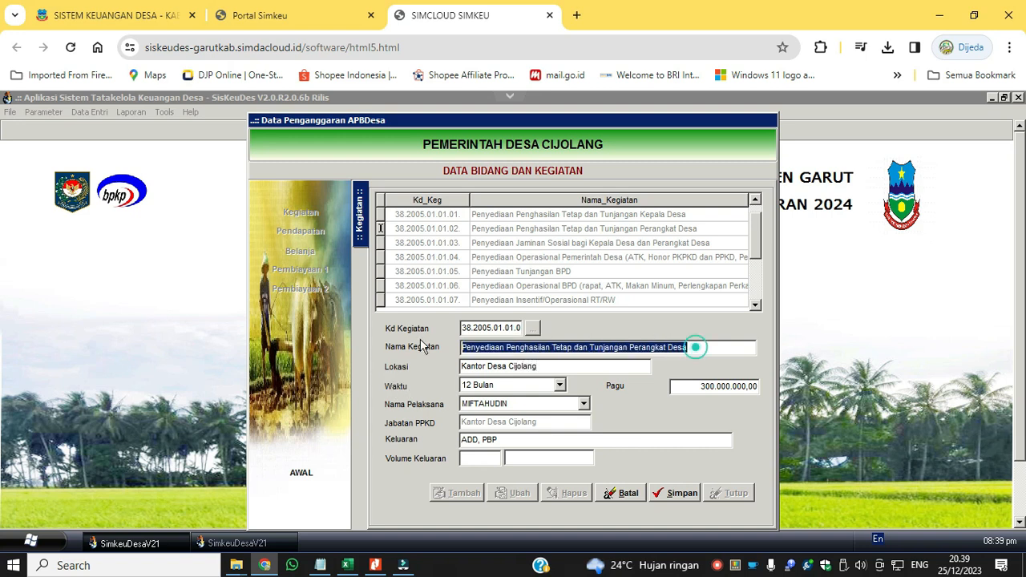
drag(534, 438, 462, 440)
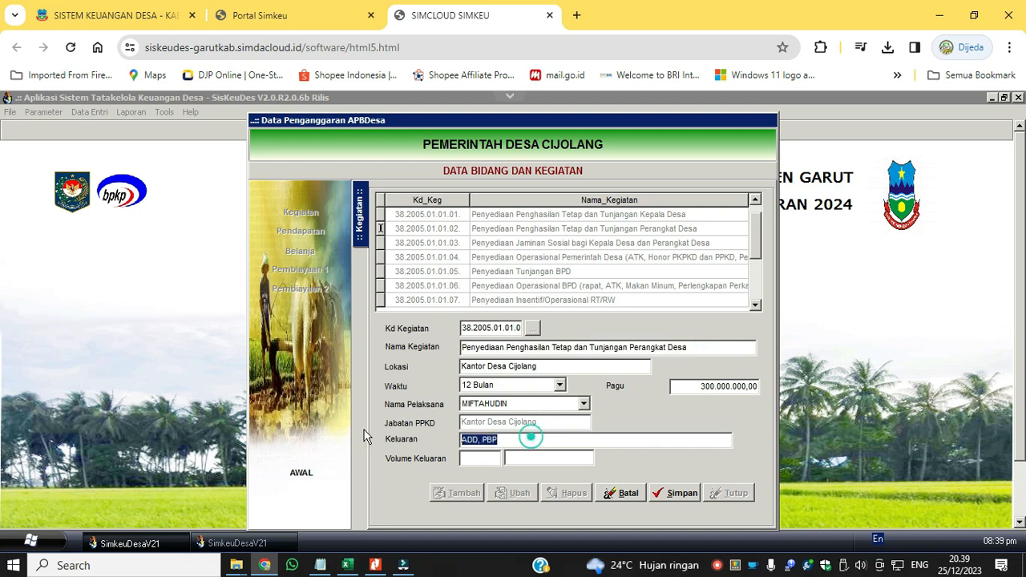
key(ctrl+v)
double_click(468, 439)
text(Tersedianya)
key(Tab)
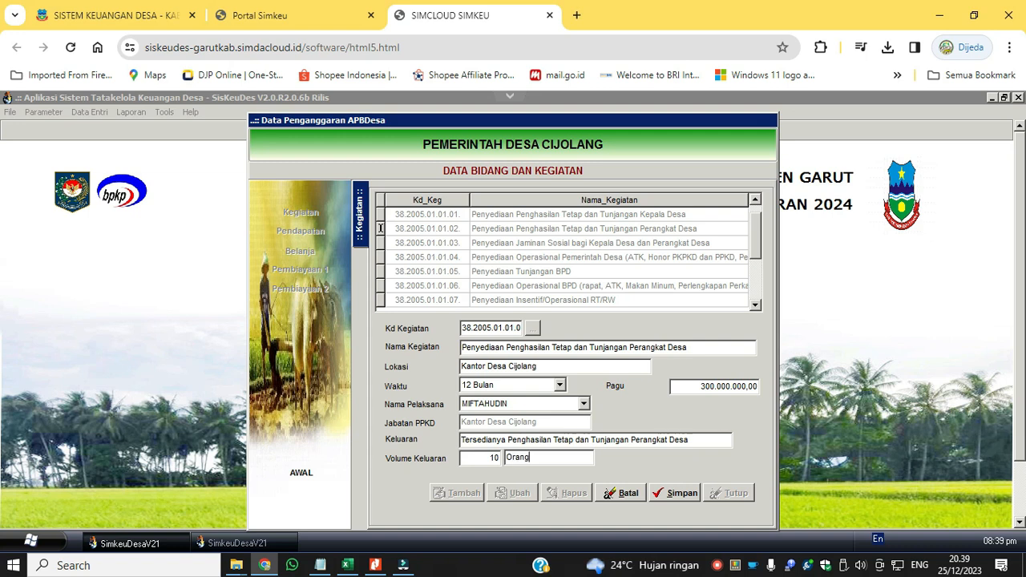
click(666, 496)
Edit Penyediaan Penghasilan Tetap dan Tunjangan Kepala Desa, setting Lokasi to Desa Cijolang and Waktu to 12 Bulan, and save.
click(546, 215)
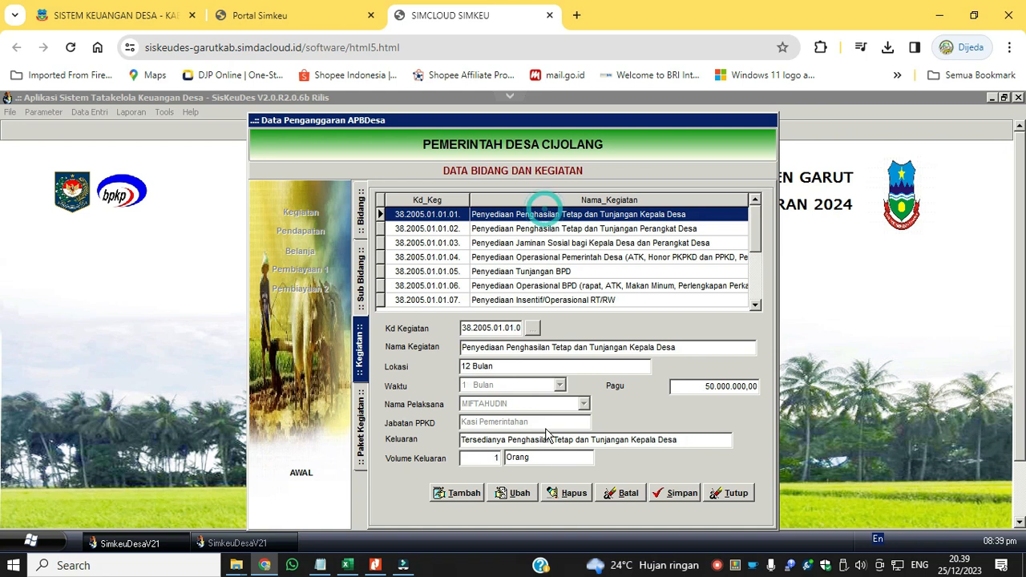
click(514, 493)
click(510, 367)
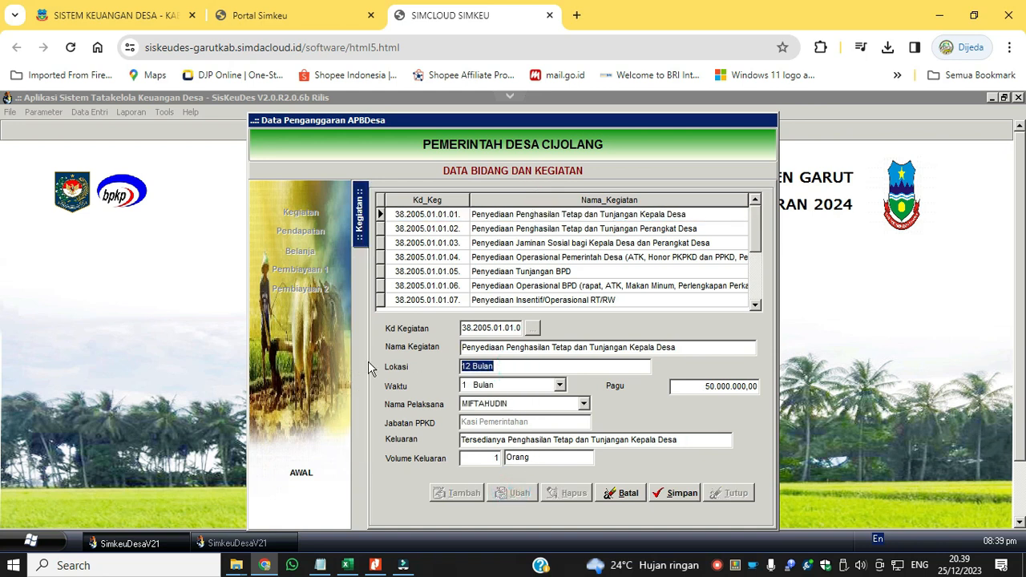
text(Desa)
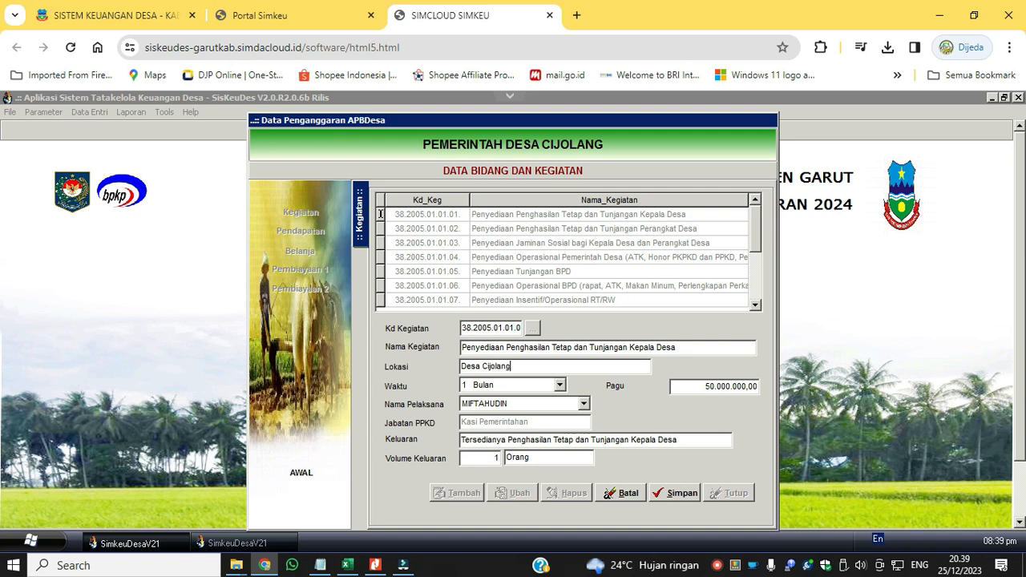
click(560, 385)
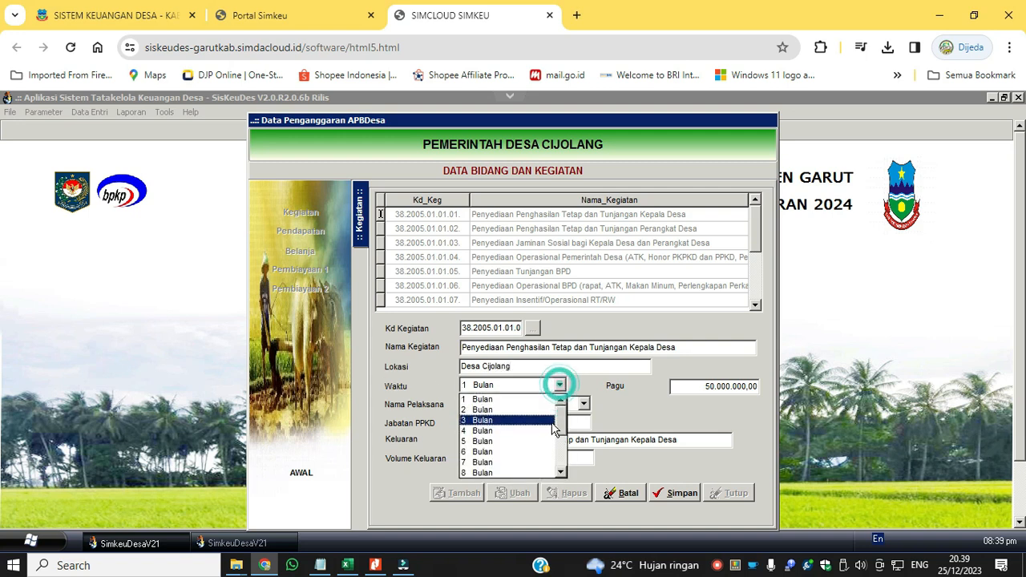
click(562, 473)
click(563, 473)
click(562, 473)
click(562, 473)
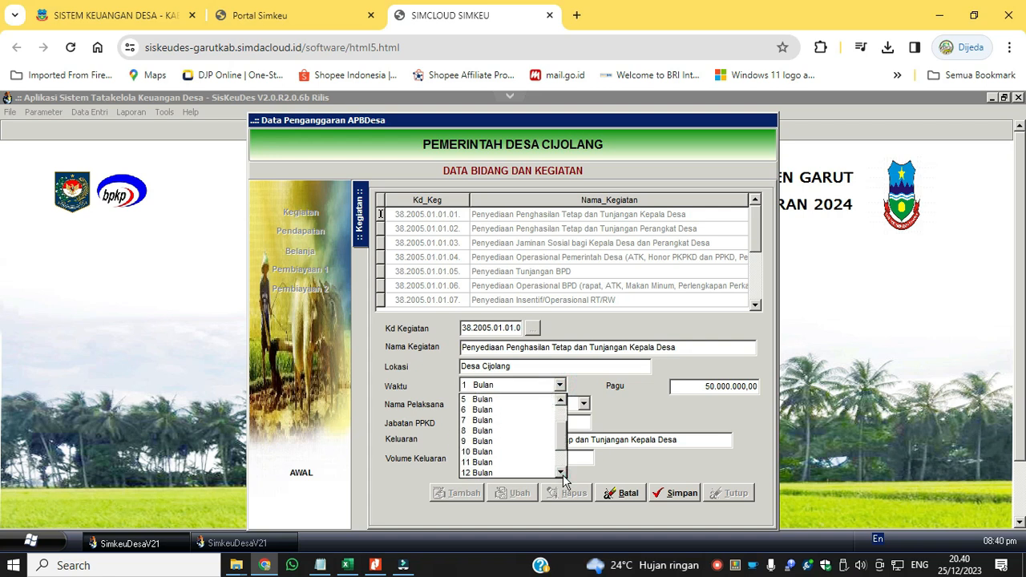
click(526, 474)
click(666, 494)
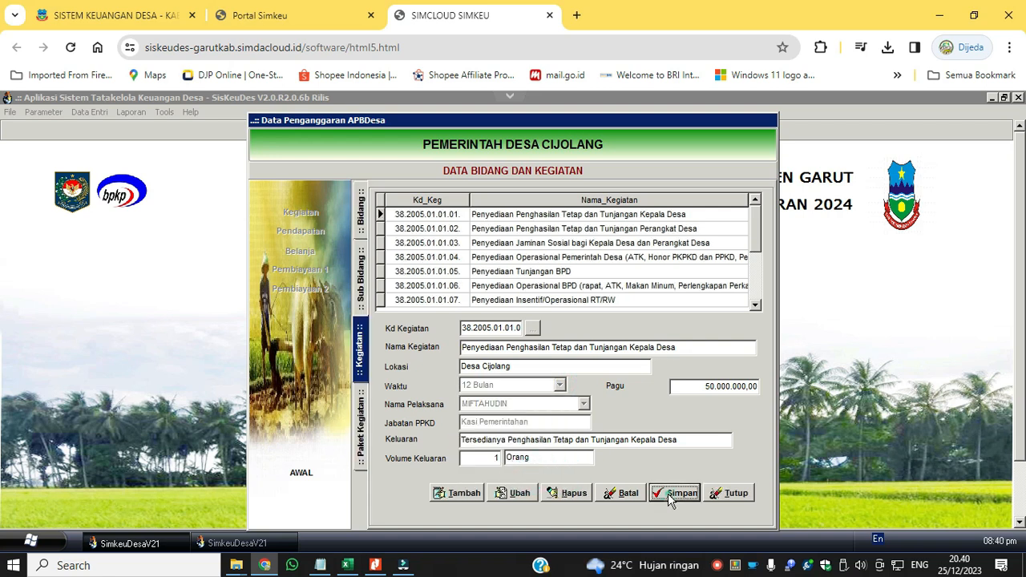
Open the Perangkat Desa activity's packages and add tagging 10 Operasional Pemerintahan Desa Umum to PENGHASILAN TETAP PERANGKAT DESA - ADD.
click(531, 215)
click(529, 229)
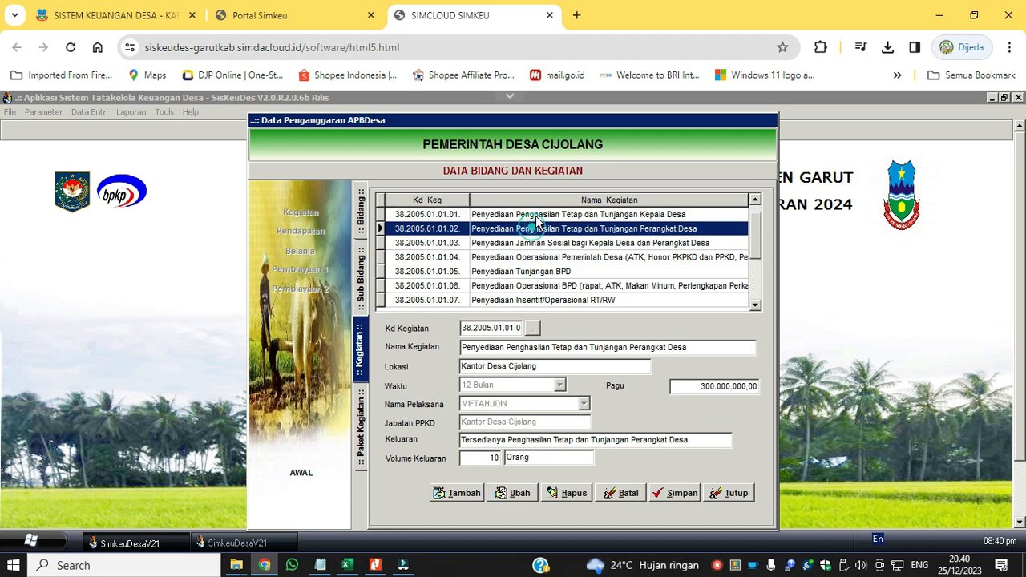
click(537, 217)
click(539, 228)
double_click(546, 232)
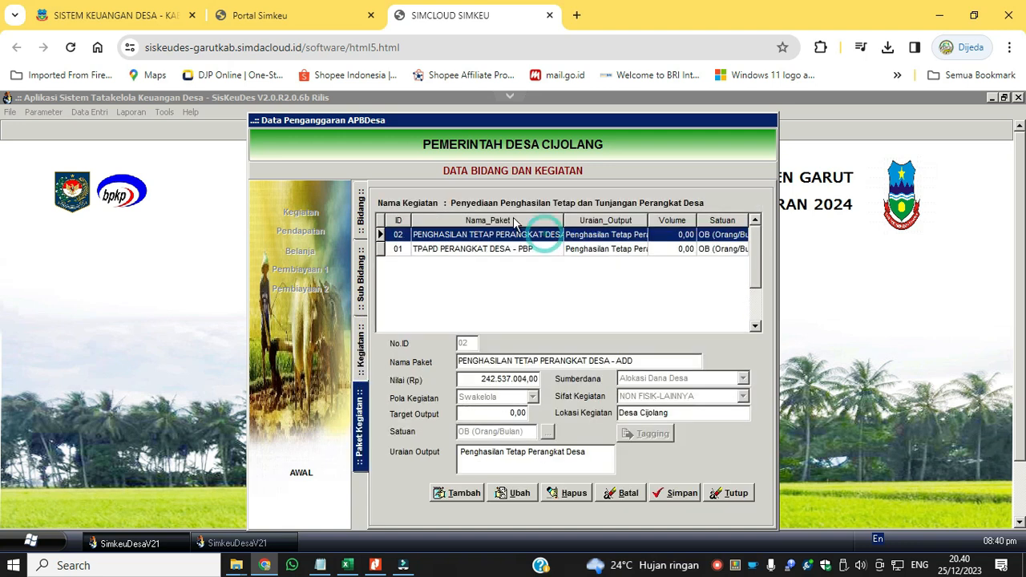
click(520, 495)
click(648, 434)
click(700, 397)
click(598, 446)
click(596, 458)
Add and save tagging 17 Peningkatan Kualitas Sumber Daya Manusia for PENGHASILAN TETAP PERANGKAT DESA - ADD.
click(377, 457)
click(443, 409)
click(700, 398)
click(596, 445)
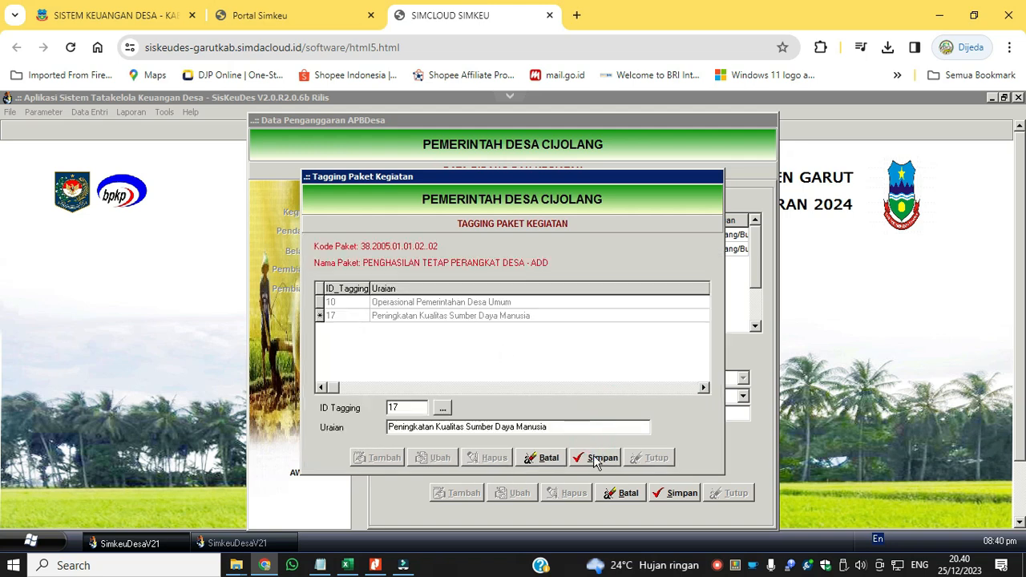
click(596, 458)
Add tagging 10 Operasional Pemerintahan Desa Umum to the package TPAPD PERANGKAT DESA - PBP and save it.
click(537, 244)
click(648, 434)
click(443, 409)
click(700, 397)
click(597, 445)
click(596, 457)
Add and save tagging 17 Peningkatan Kualitas Sumber Daya Manusia for TPAPD PERANGKAT DESA - PBP, and check both packages.
click(651, 457)
click(646, 433)
click(380, 457)
click(444, 409)
click(701, 396)
click(702, 399)
click(598, 446)
click(595, 458)
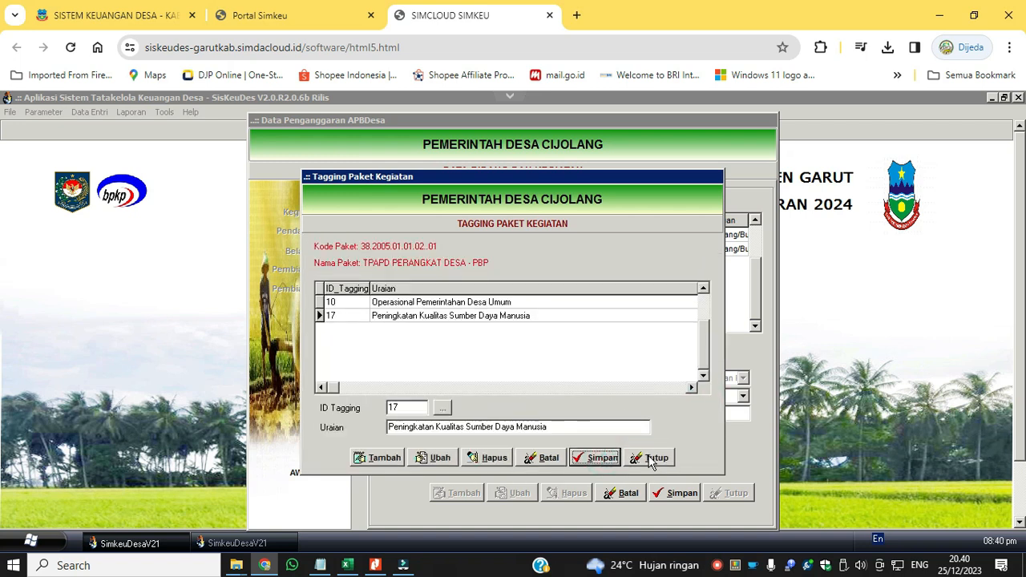
click(651, 458)
click(510, 235)
click(647, 250)
Edit Penyediaan Jaminan Sosial, setting Keluaran to "Tersedianya Jaminan Sosial bagi Kepala Desa dan Perangkat Desa" and Volume Keluaran to 11 Orang.
click(360, 349)
click(559, 245)
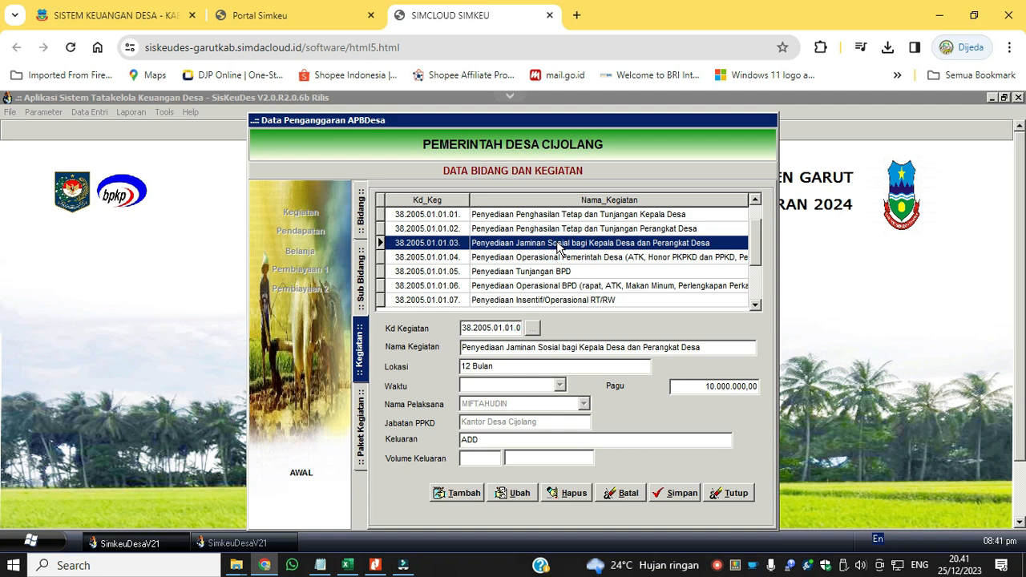
drag(706, 348, 344, 328)
key(ctrl+c)
click(503, 491)
drag(511, 443, 457, 441)
key(ctrl+v)
double_click(488, 441)
text(Tersedianya Orab)
Set the Jaminan Sosial activity's Lokasi to Desa Cijolang and Waktu to 12 Bulan, choose its implementer, and save.
triple_click(532, 368)
text(Des)
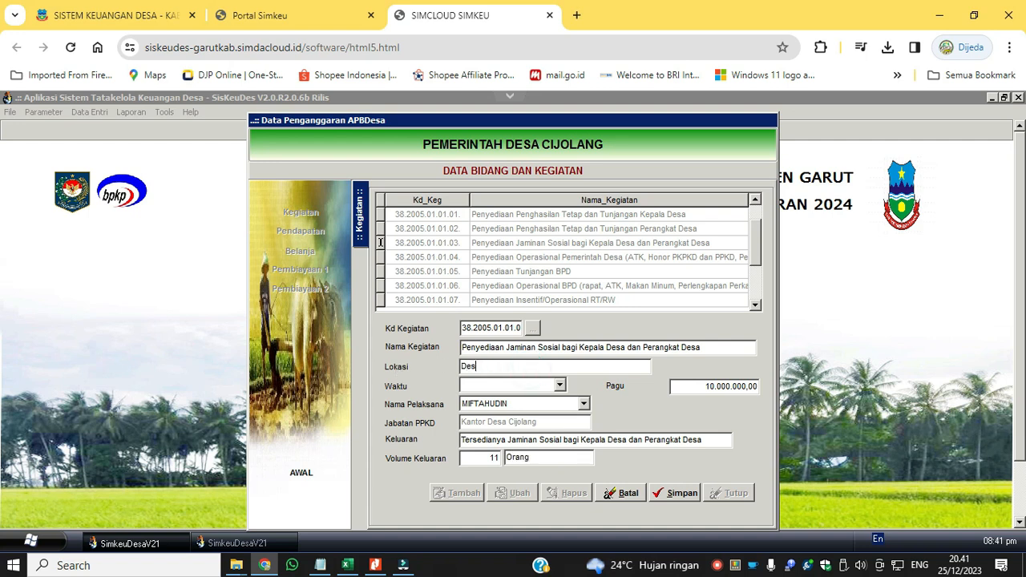
click(521, 388)
click(481, 429)
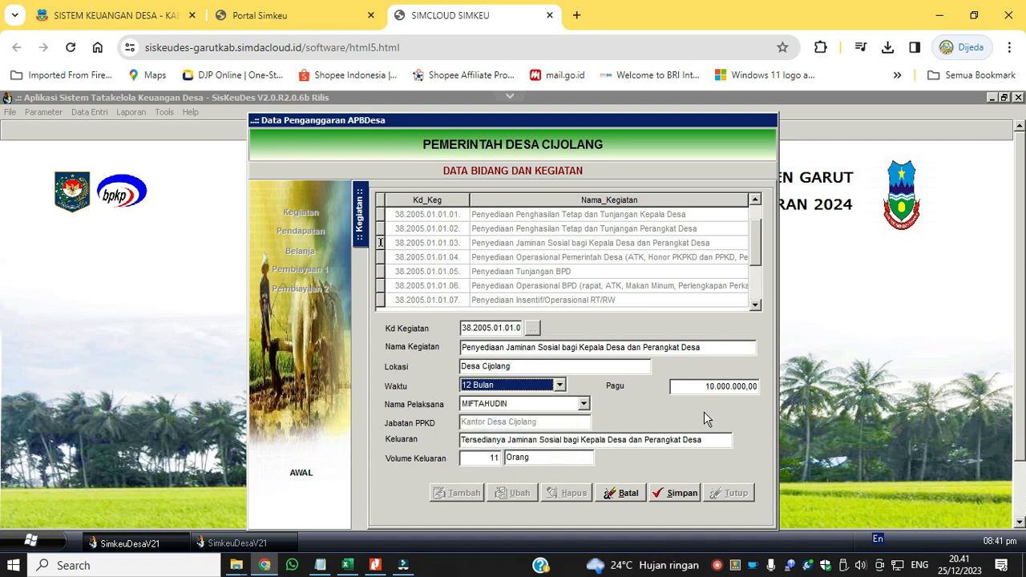
click(584, 404)
click(535, 421)
click(676, 493)
Choose the implementer for Penyediaan Penghasilan Tetap dan Tunjangan Perangkat Desa and save the activity.
click(546, 229)
click(515, 493)
click(584, 404)
click(543, 419)
click(676, 493)
Open the Jaminan Sosial activity's packages and add tagging 10 Operasional Pemerintahan Desa Umum to JAMINAN KESEHATAN BPJS KEPALA DESA DAN PERANGKAT.
click(526, 243)
double_click(626, 243)
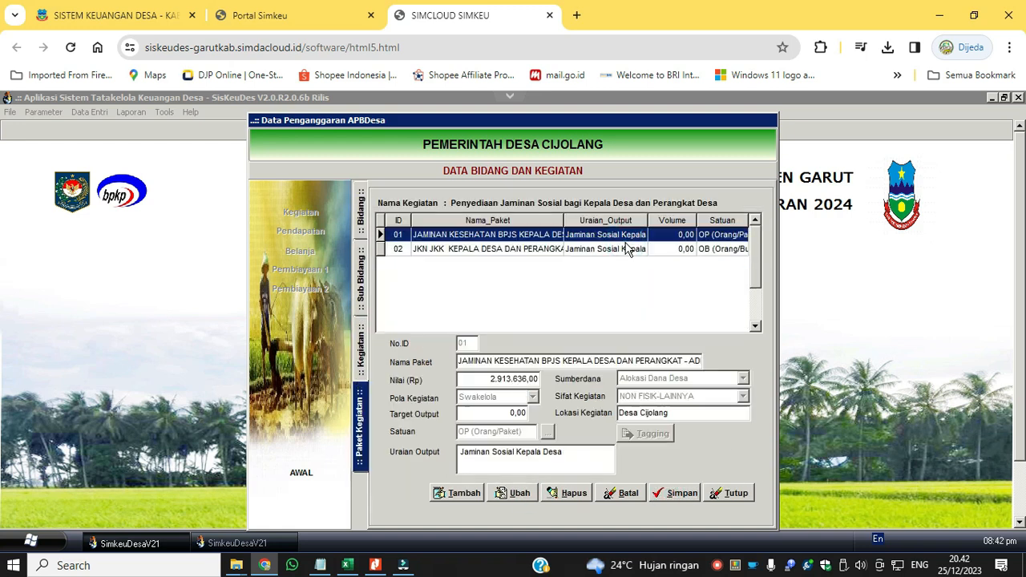
click(515, 493)
click(653, 434)
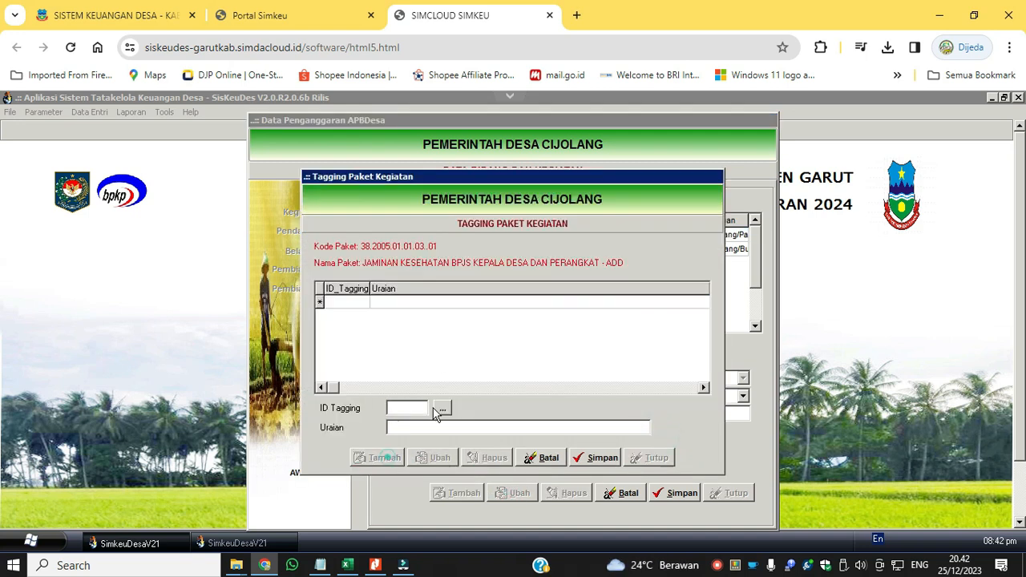
click(443, 408)
scroll(698, 399, down, 1)
click(559, 385)
click(599, 442)
click(600, 460)
Add and save a second tagging for the JAMINAN KESEHATAN BPJS KEPALA DESA DAN PERANGKAT package.
click(378, 458)
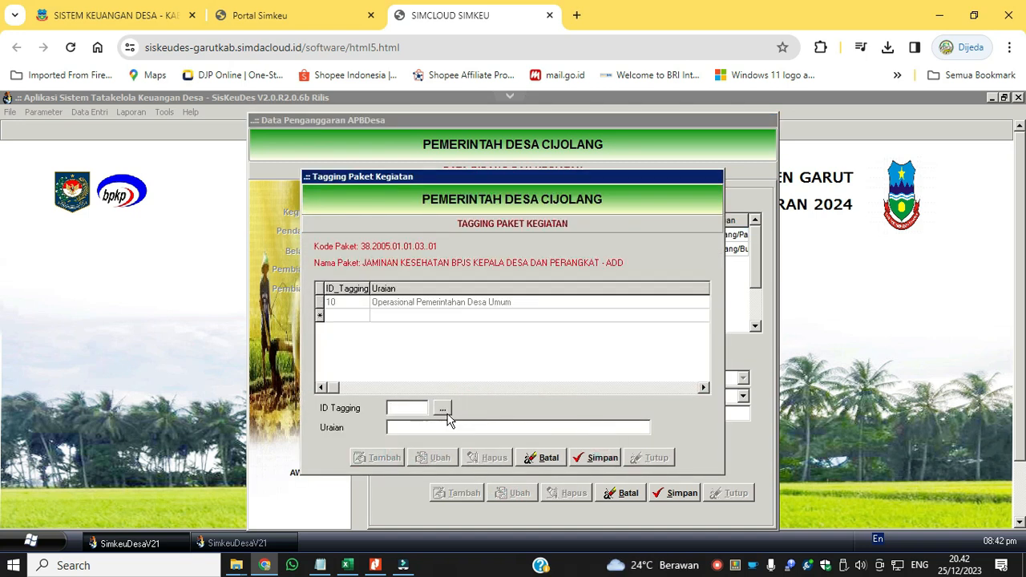
click(443, 409)
click(700, 399)
click(701, 398)
click(601, 450)
click(600, 460)
Add and save a third tagging for the JAMINAN KESEHATAN BPJS package and close the tagging window.
click(378, 458)
click(443, 408)
click(701, 399)
click(701, 398)
click(701, 399)
click(539, 353)
click(598, 445)
click(600, 458)
click(650, 457)
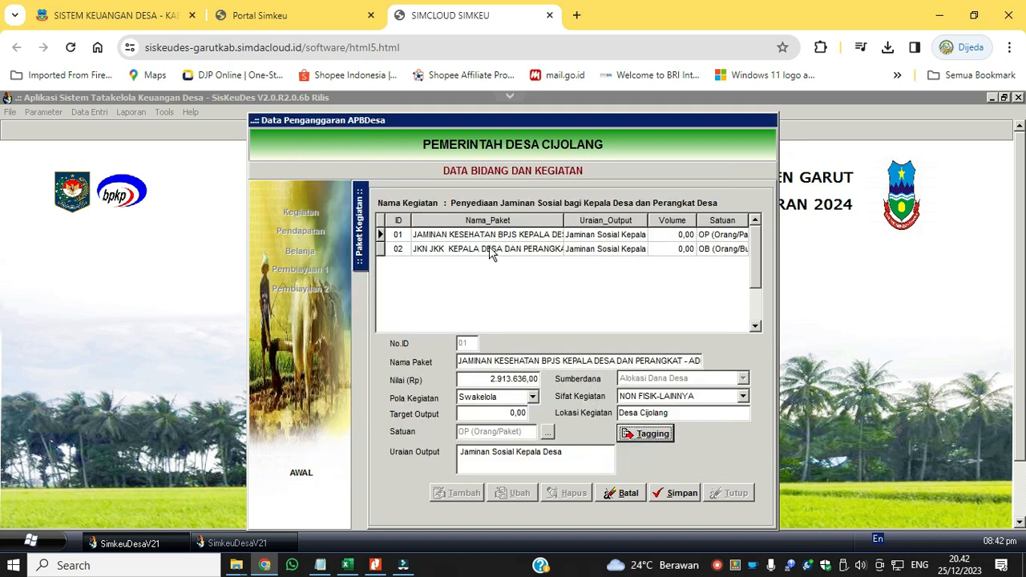
Add tagging 10 Operasional Pemerintahan Desa Umum and 15 Pemenuhan Akses Kesehatan sesuai Kewenangan Desa to JKN JKK KEPALA DESA DAN PERANGKAT - ADD.
click(489, 249)
click(645, 433)
click(442, 406)
click(701, 399)
click(701, 399)
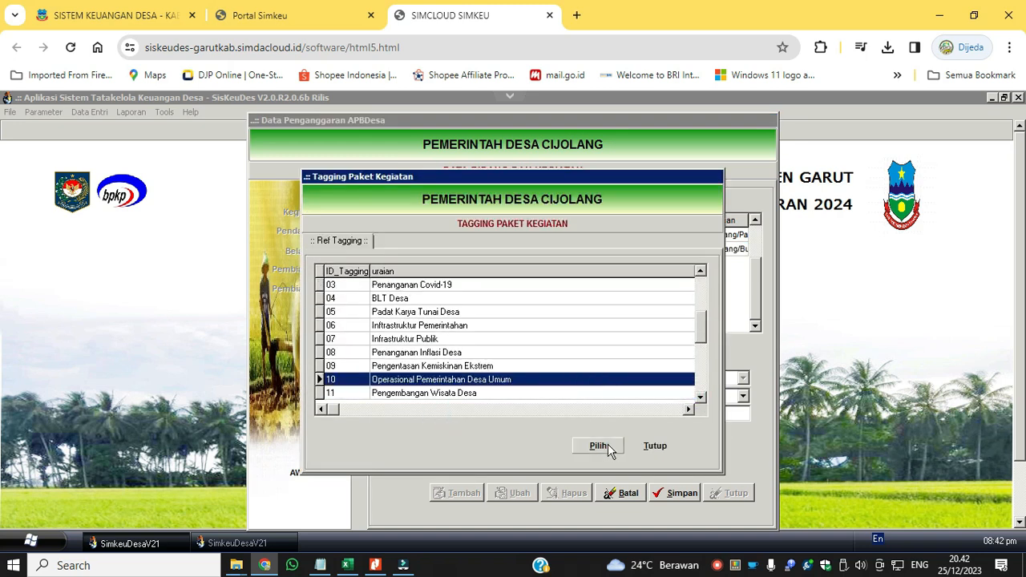
scroll(624, 405, down, 5)
click(598, 445)
click(598, 458)
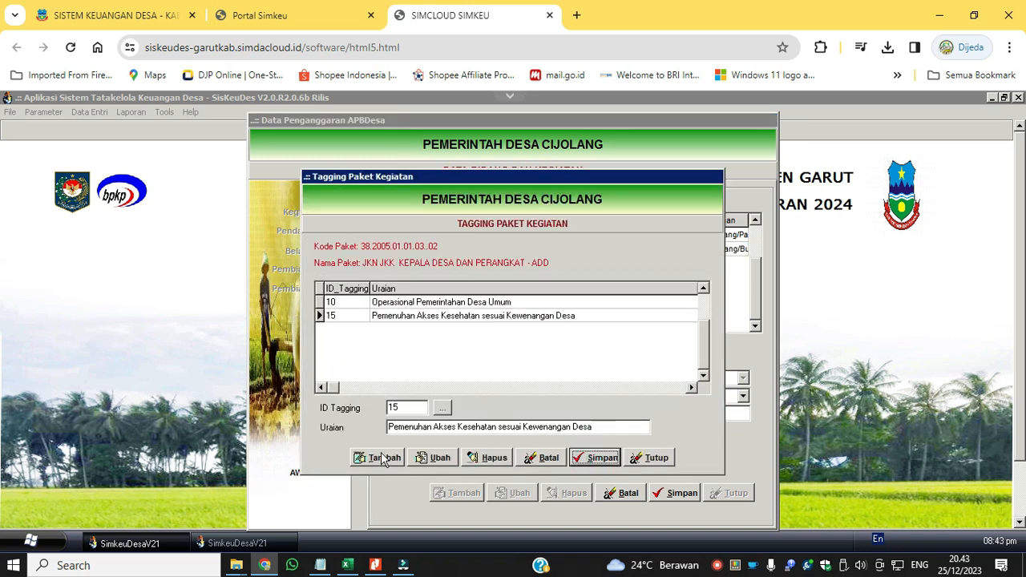
Add and save a third tagging for the JKN JKK KEPALA DESA DAN PERANGKAT - ADD package and close the tagging window.
click(385, 458)
click(443, 407)
click(702, 400)
click(553, 380)
click(598, 446)
click(596, 458)
click(653, 459)
Set Target Output to 11 for both Jaminan Sosial packages and choose output 110301 Jaminan Sosial Kepala Desa for JKN JKK.
click(511, 250)
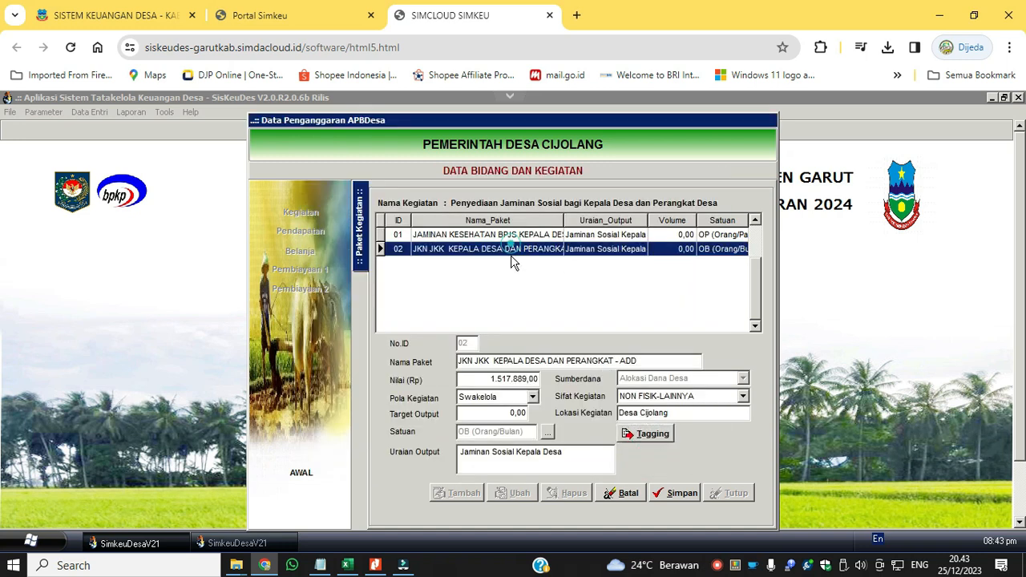
click(511, 237)
click(545, 249)
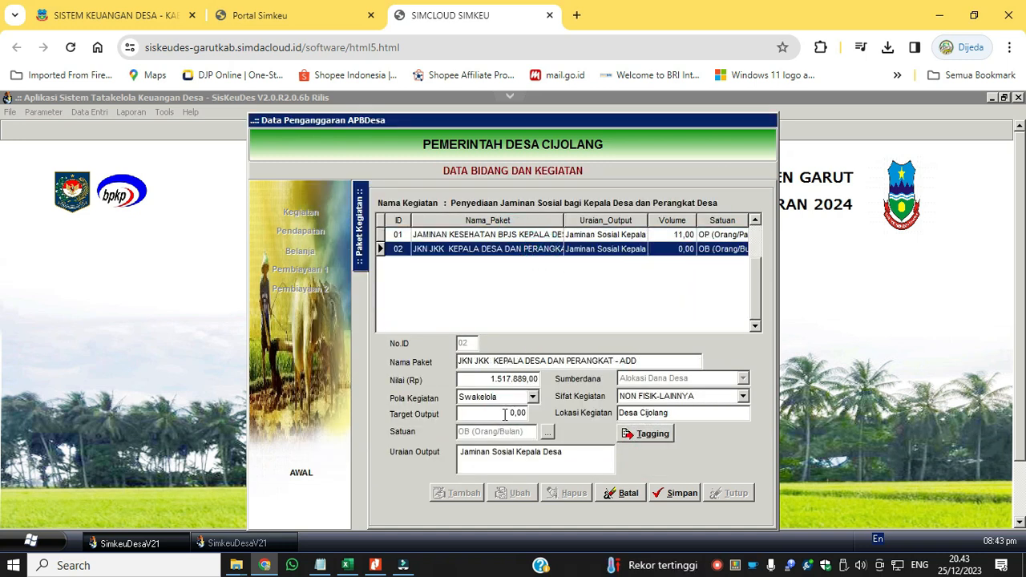
click(548, 433)
click(522, 231)
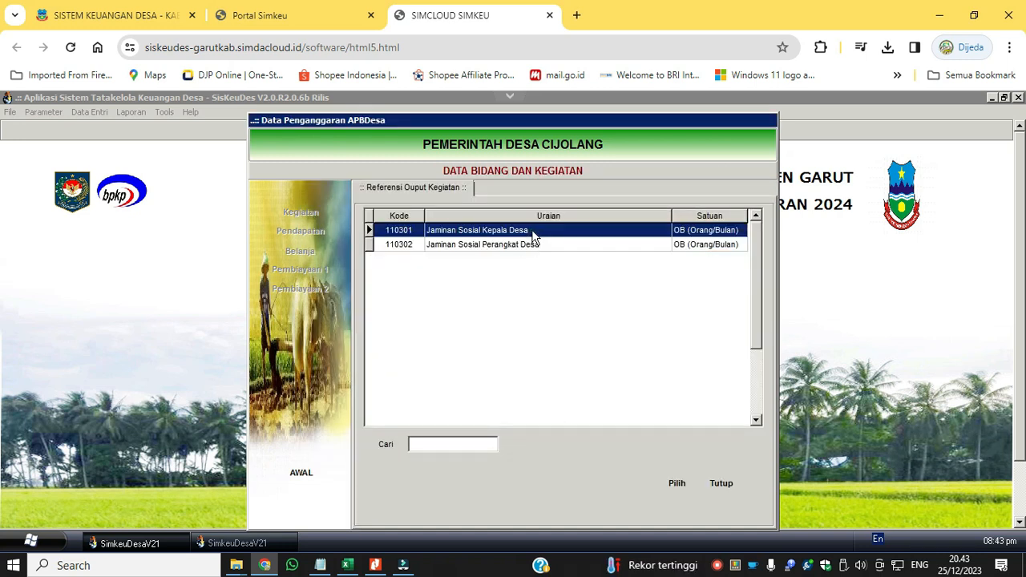
click(677, 484)
Choose the output reference Jaminan Sosial Kepala Desa again for the JKN JKK package and save the package.
click(553, 238)
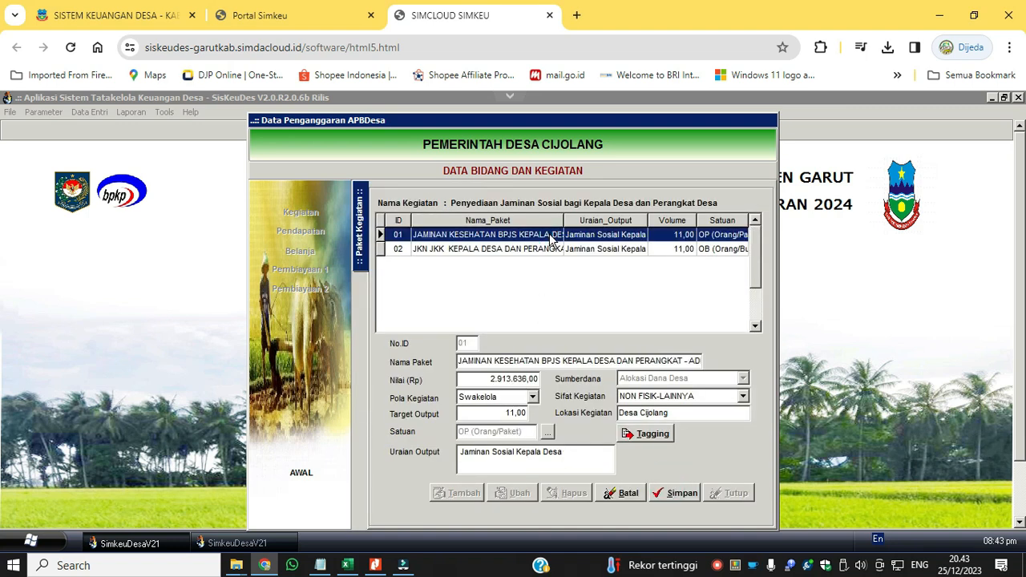
click(550, 249)
click(548, 432)
click(534, 232)
click(677, 483)
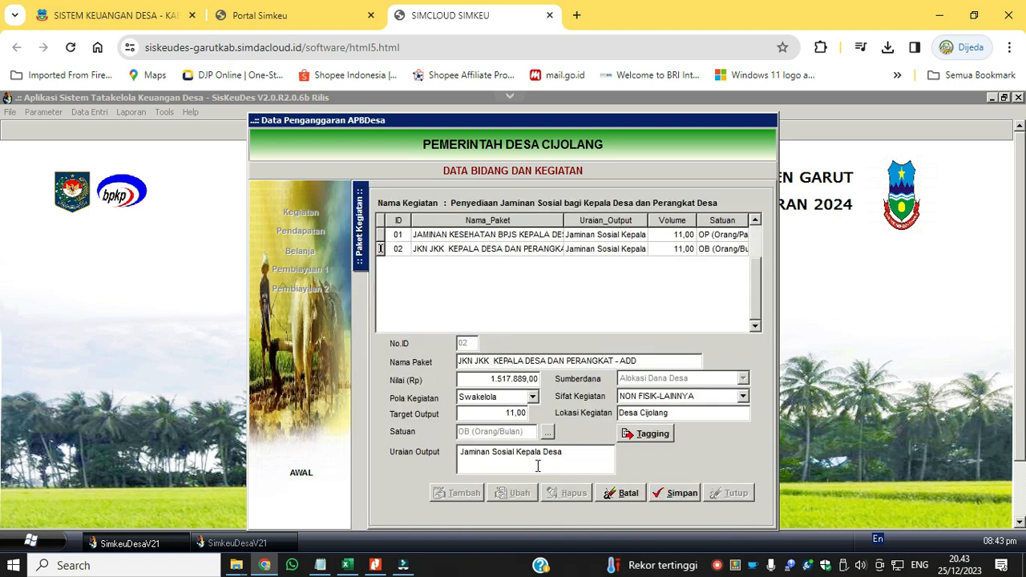
click(677, 492)
click(535, 249)
Edit the activity Penyediaan Tunjangan BPD, setting Keluaran to "Tersesianya Tunjangan BPD".
click(361, 347)
click(548, 273)
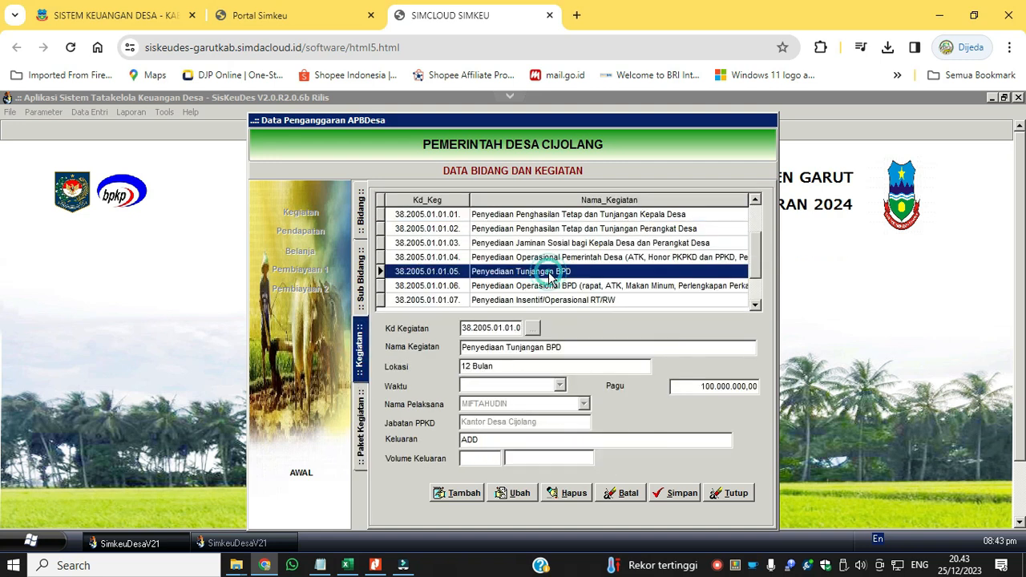
click(521, 494)
drag(584, 348, 407, 344)
key(ctrl+c)
drag(484, 439, 506, 439)
key(ctrl+v)
text(Tersesianya)
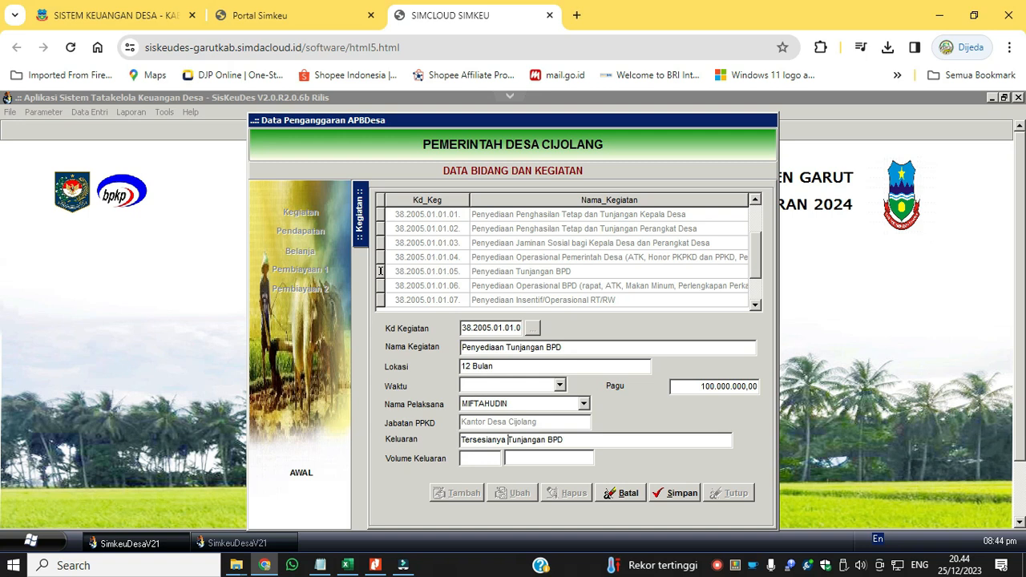
Set Tunjangan BPD's Volume Keluaran to 7 Orang, Lokasi to Desa Cijolang and Waktu to 12 Bulan, choose its implementer, and save.
click(540, 364)
text(Desa Cijol)
click(526, 385)
drag(560, 411, 559, 454)
click(480, 427)
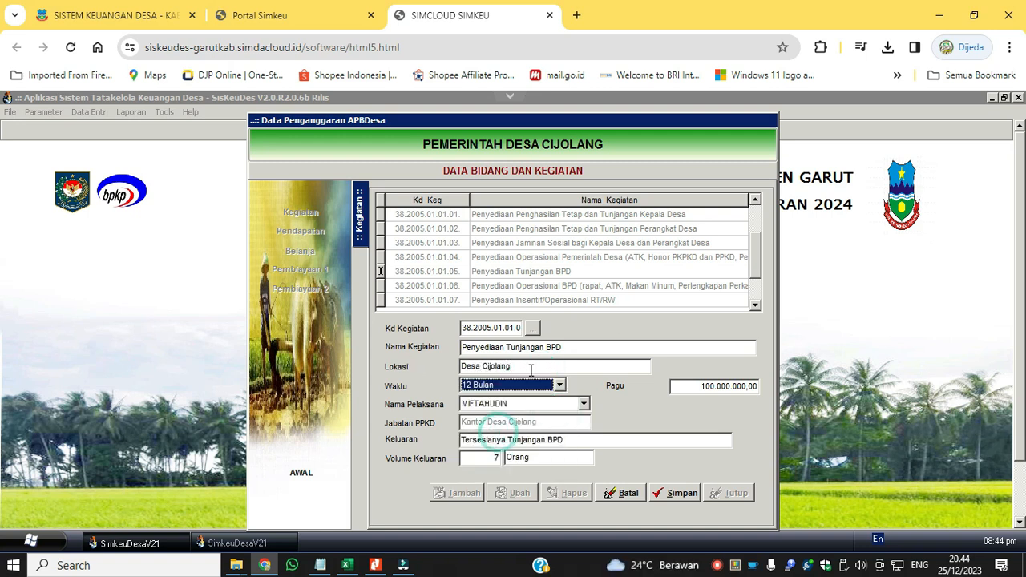
click(564, 404)
click(564, 416)
click(675, 494)
Open the package TUNJANGAN KEDUDUKAN BPD - ADD for editing and set its Target Output to 1.
double_click(554, 274)
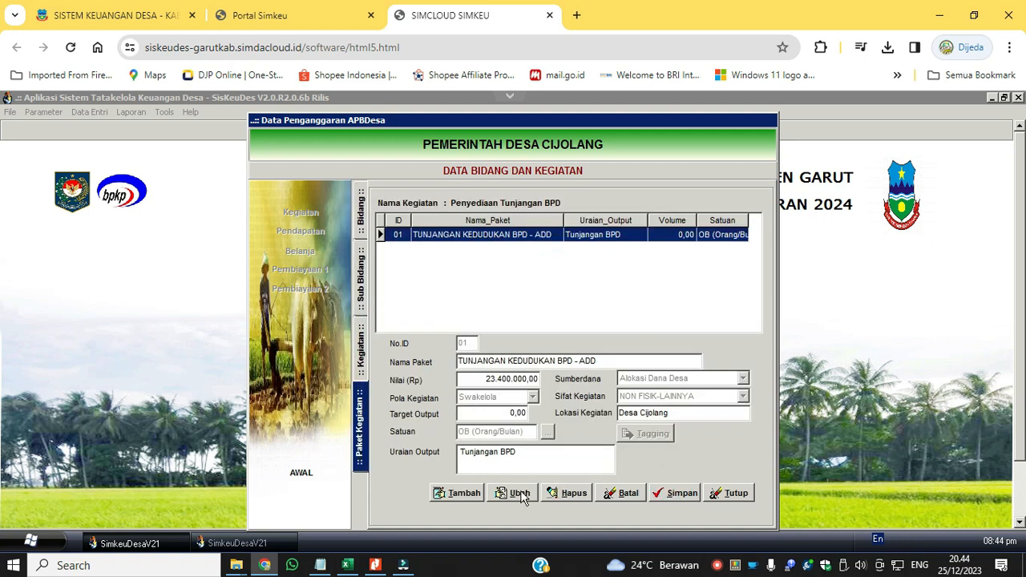
click(521, 493)
click(511, 346)
click(501, 416)
text(1)
click(675, 493)
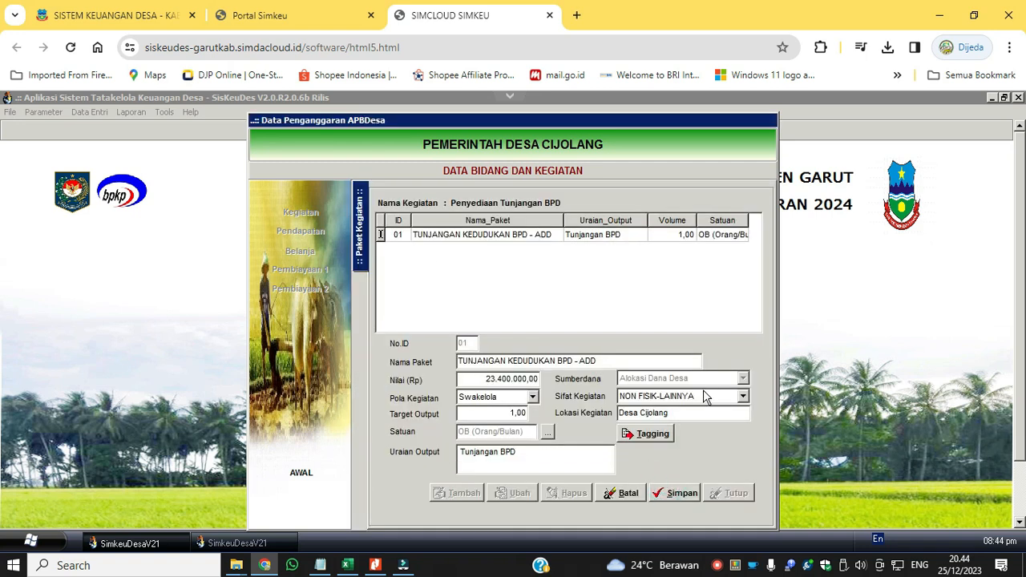
Add and save the first tagging for the package TUNJANGAN KEDUDUKAN BPD - ADD.
click(645, 433)
click(449, 407)
click(525, 403)
click(561, 402)
click(595, 380)
click(598, 447)
click(600, 458)
Add and save the tagging 17 Peningkatan Kualitas Sumber Daya Manusia for the package TUNJANGAN KEDUDUKAN BPD - ADD.
click(378, 458)
click(443, 410)
drag(702, 327, 699, 388)
click(504, 304)
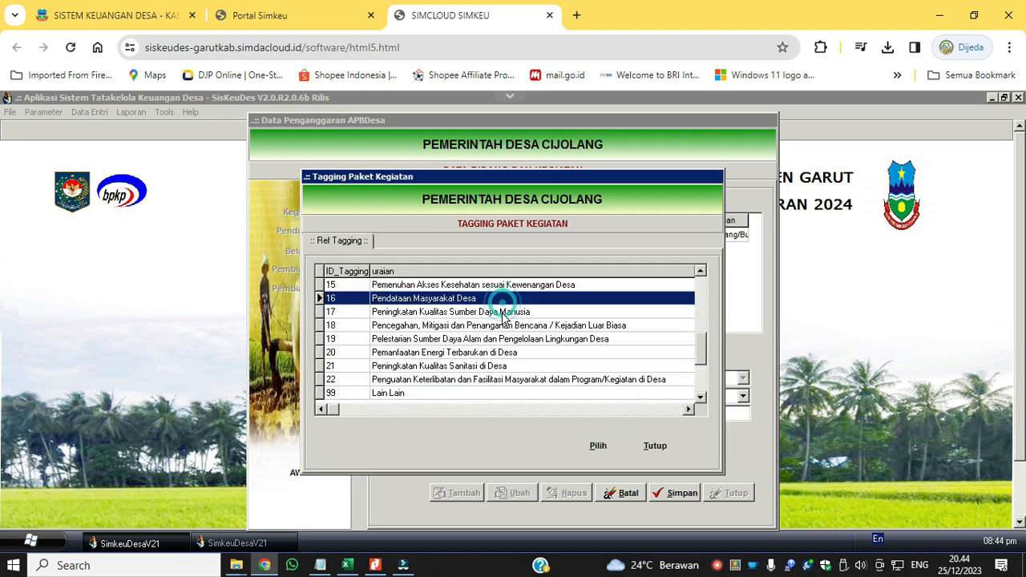
click(507, 312)
click(595, 445)
click(602, 452)
click(650, 453)
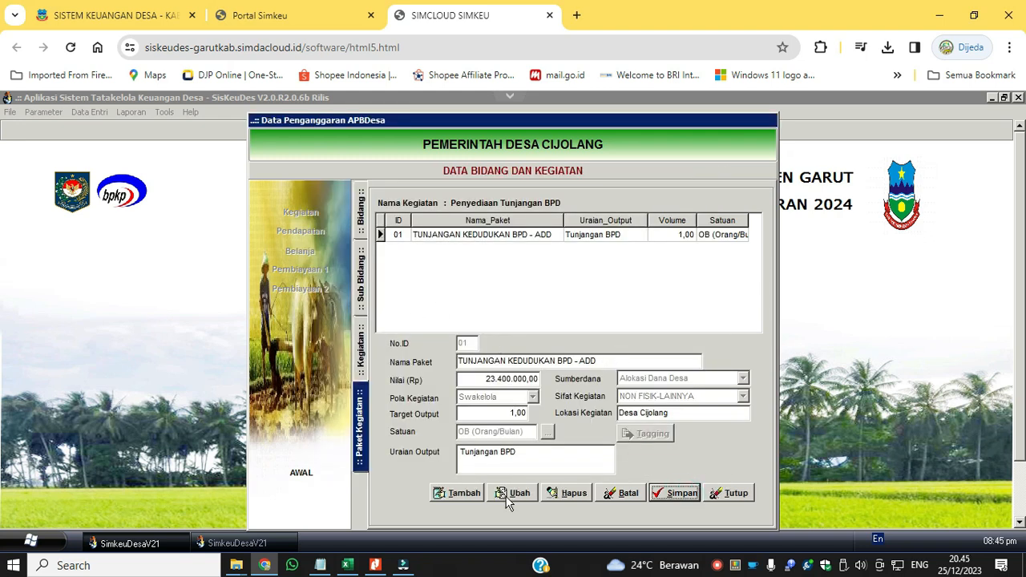
Reopen the package TUNJANGAN KEDUDUKAN BPD - ADD for editing, go to its Target Output and save the package.
click(507, 495)
click(514, 413)
click(669, 488)
Edit the activity Penyediaan Operasional Pemerintah Desa, setting Keluaran to "Tersedianya Operasional Pemerintah Desa".
click(360, 349)
double_click(593, 286)
click(361, 350)
click(573, 287)
click(585, 262)
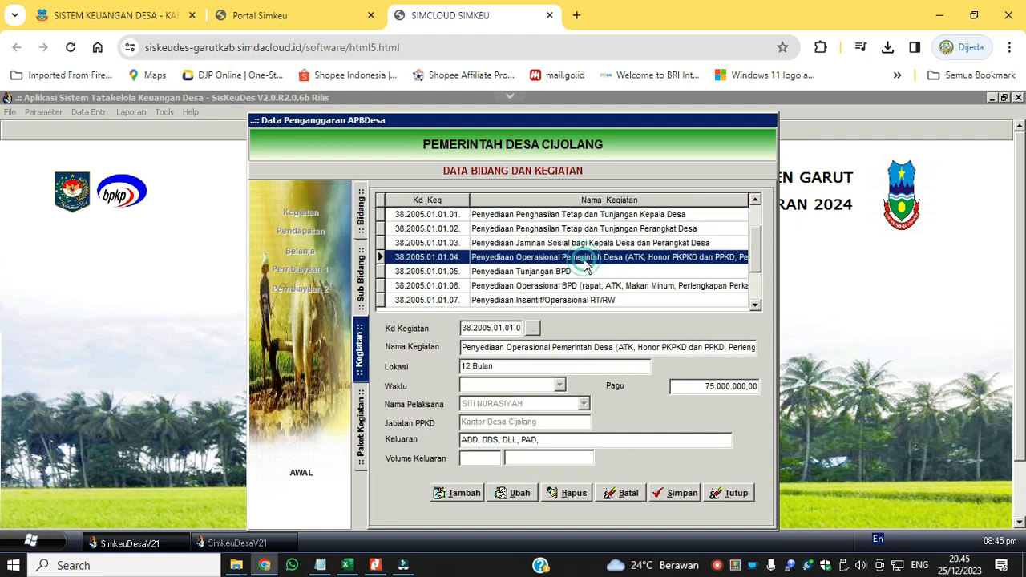
drag(463, 348, 826, 348)
key(ctrl+c)
click(514, 493)
drag(545, 440, 409, 434)
key(ctrl+v)
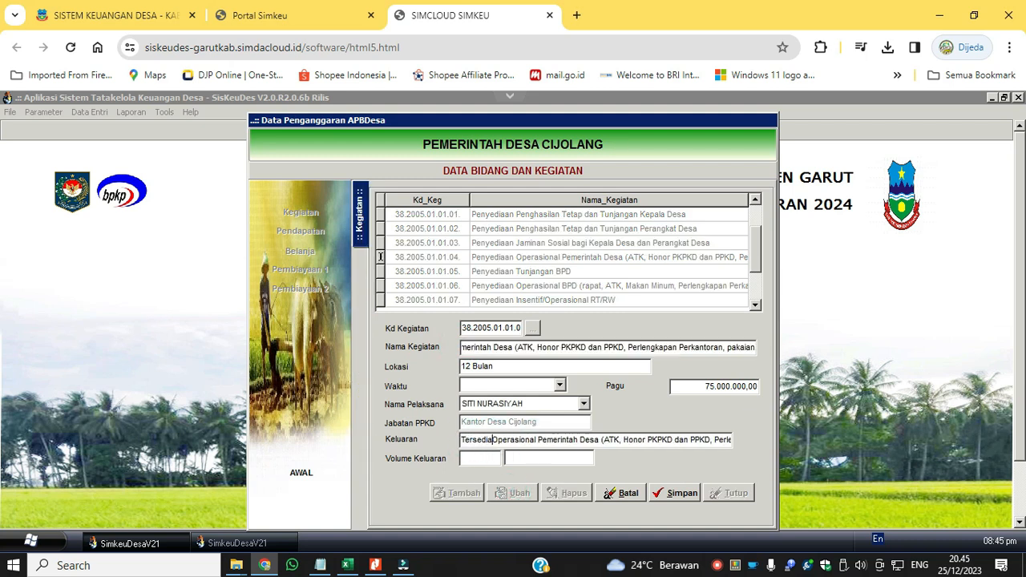
drag(614, 440, 831, 439)
key(BackSpace)
Set the activity's Volume Keluaran to 2 Paket and its Waktu to 12 Bulan, and save.
click(485, 457)
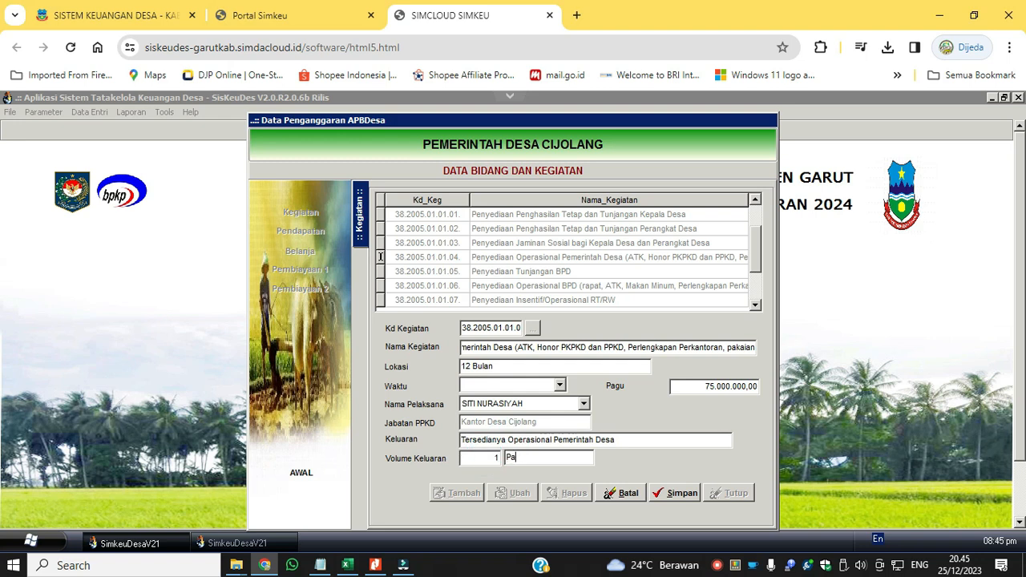
click(559, 386)
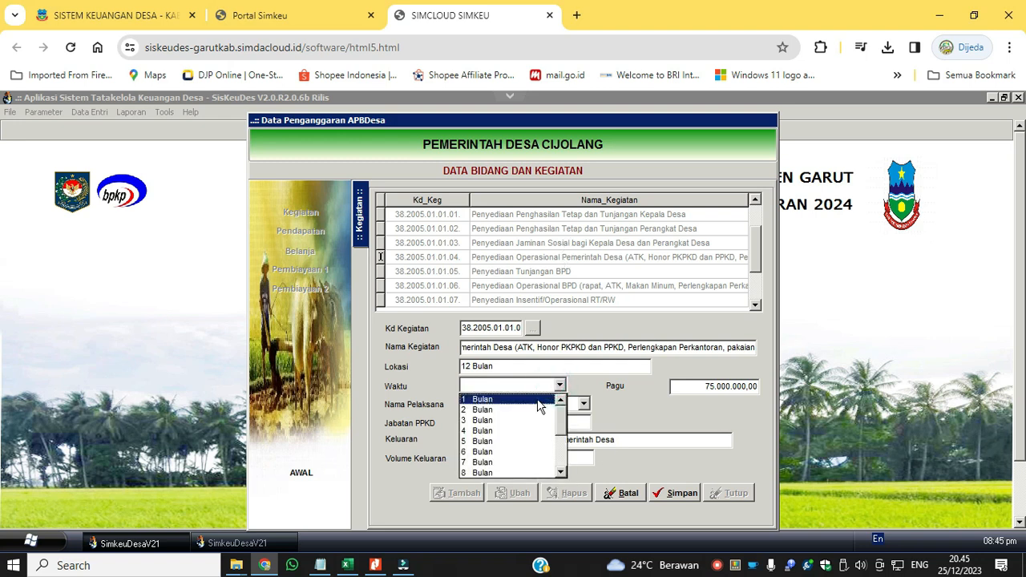
click(519, 473)
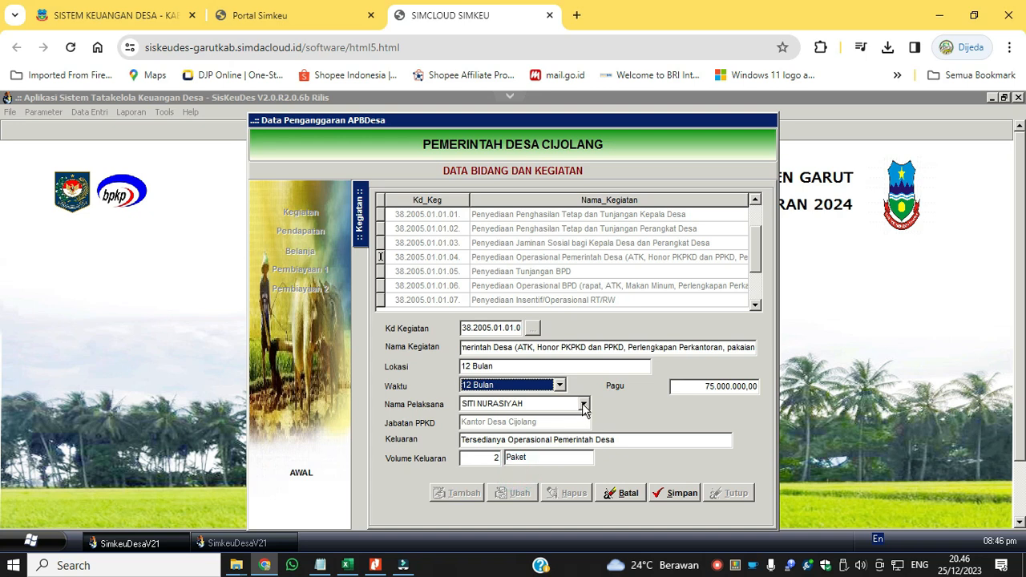
click(676, 493)
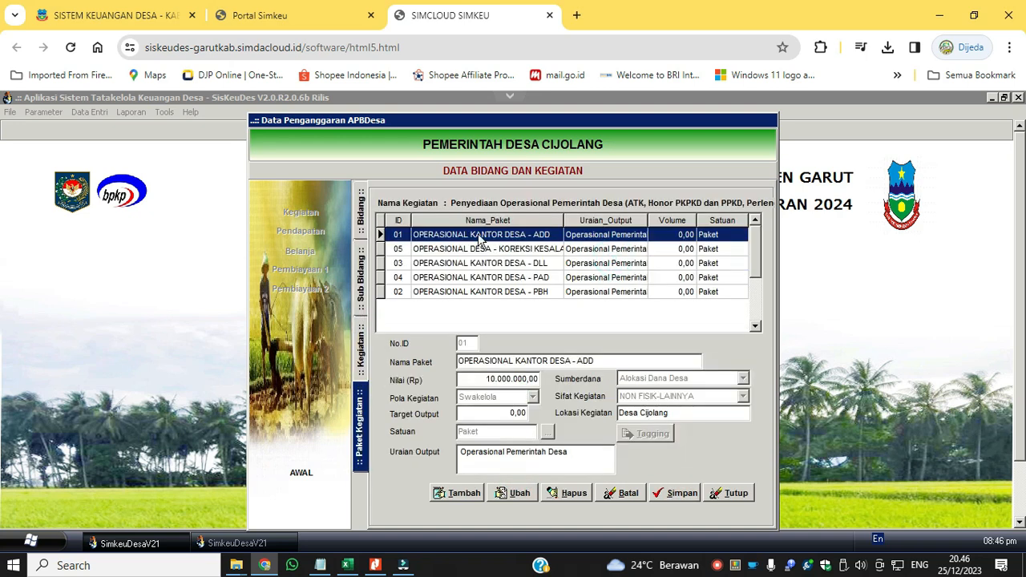
Reopen the activity Penyediaan Operasional Pemerintah Desa for editing, set its Volume Keluaran to 5 and save.
key(Down)
key(Down)
key(Down)
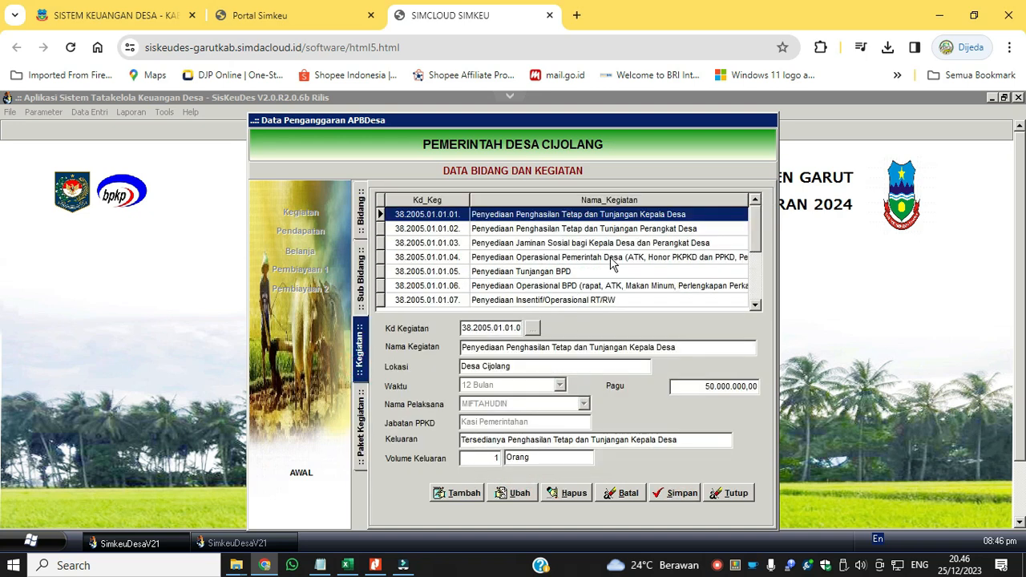
click(611, 259)
click(513, 494)
click(484, 458)
text(5)
click(678, 494)
Open the activity's packages for editing, and add and save a tagging for the package OPERASIONAL KANTOR DESA - ADD.
double_click(558, 259)
click(519, 493)
click(519, 340)
click(646, 434)
scroll(502, 396, down, 3)
click(602, 446)
click(598, 453)
click(642, 456)
Add and save taggings for package 05 and OPERASIONAL KANTOR DESA - DLL, using 10 Operasional Pemerintahan Desa Umum for DLL.
click(540, 249)
click(634, 436)
click(386, 455)
click(443, 407)
click(702, 399)
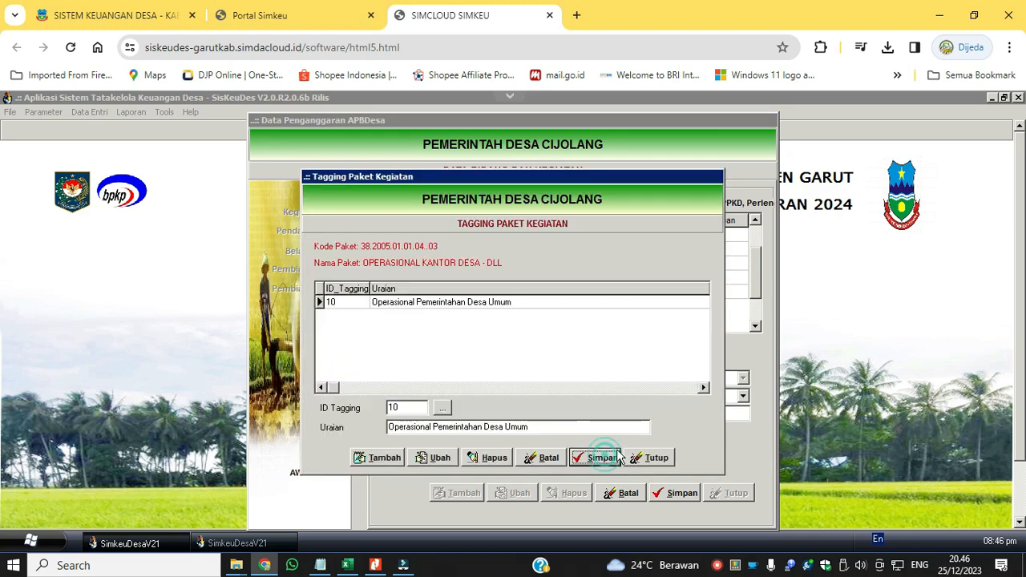
click(650, 456)
Tag the package OPERASIONAL KANTOR DESA - PAD with 10 Operasional Pemerintahan Desa Umum, and add a tagging for the PBH package.
click(505, 284)
click(652, 433)
click(384, 458)
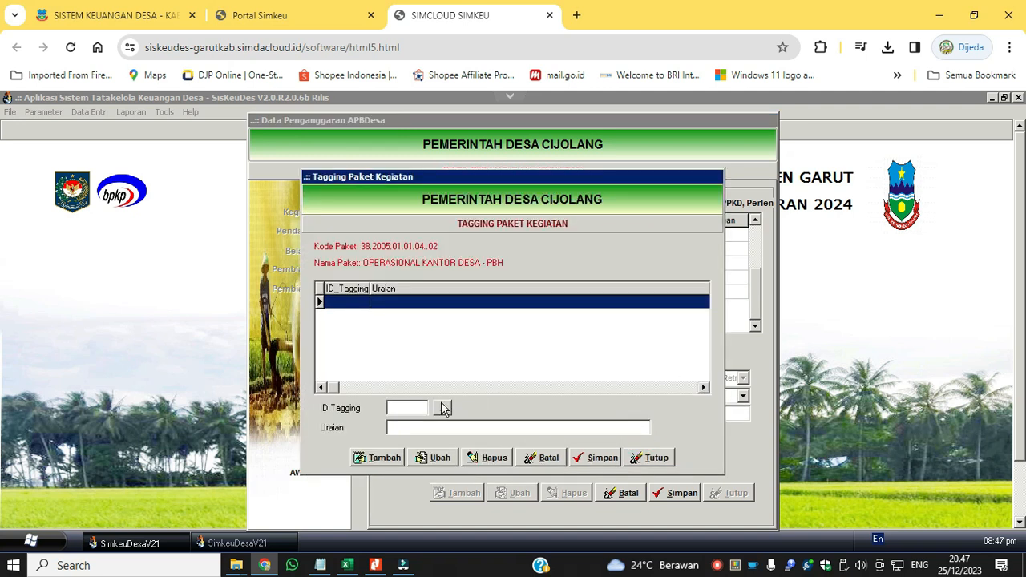
click(445, 409)
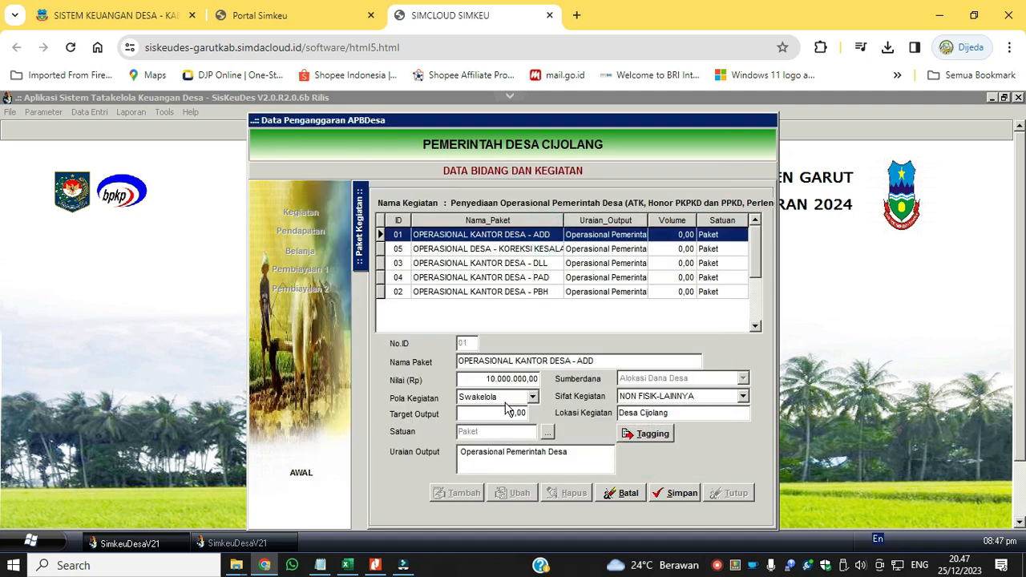
Set Target Output to 1 for all five packages of Penyediaan Operasional Pemerintah Desa and save.
click(506, 412)
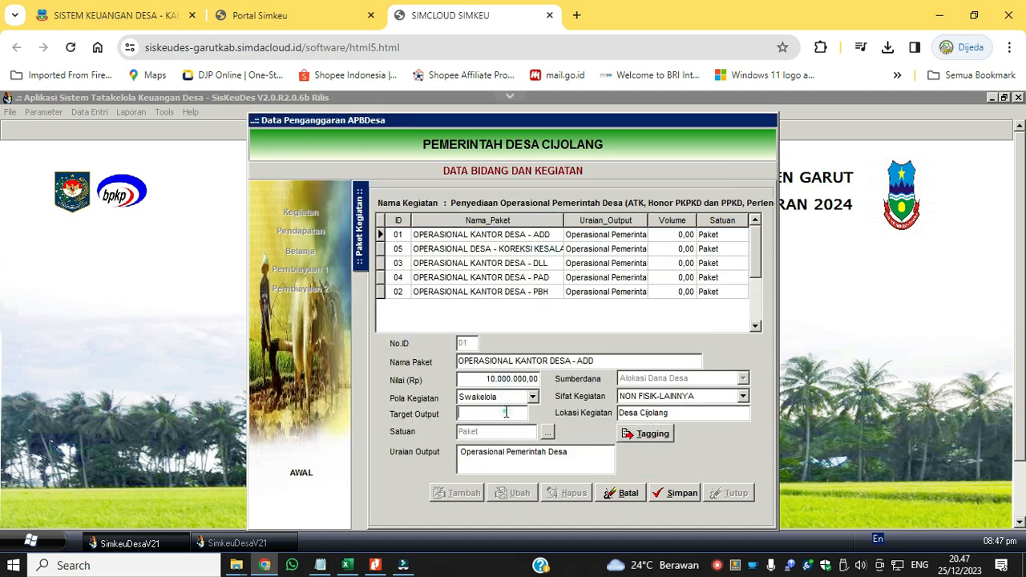
click(475, 251)
text(1)
click(498, 265)
click(484, 413)
text(1)
click(493, 279)
text(1)
click(516, 292)
click(503, 413)
click(676, 494)
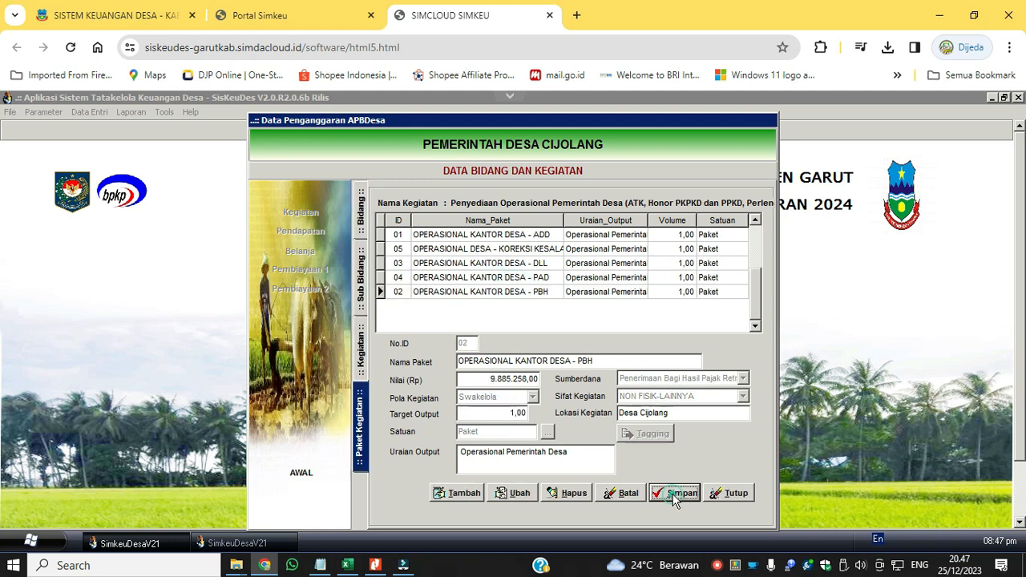
click(515, 294)
click(513, 264)
click(509, 234)
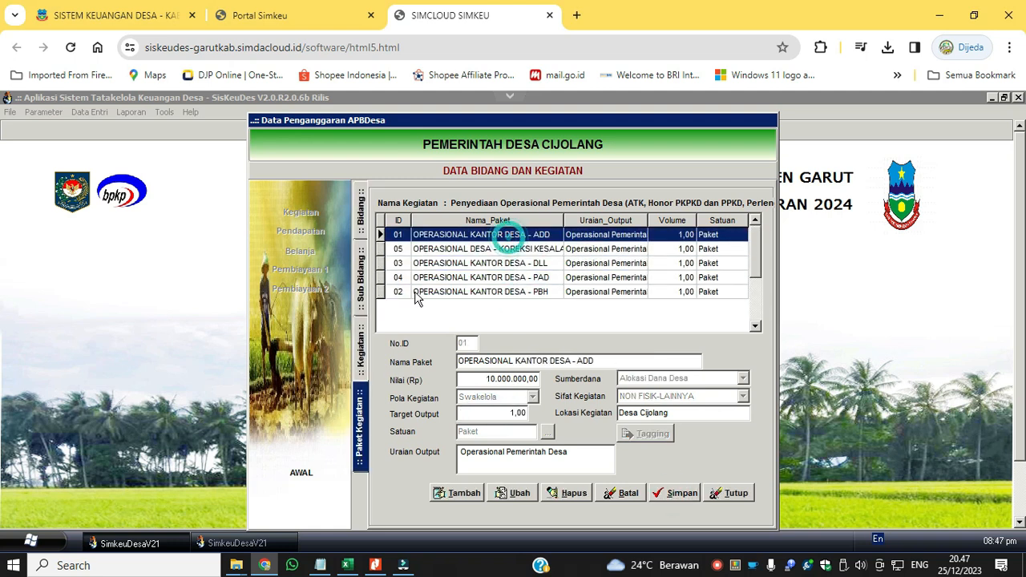
Edit the activity Penyediaan Operasional BPD, setting Keluaran to "Tersedianya Operasional BPD".
click(361, 350)
click(581, 286)
drag(569, 348, 416, 344)
key(ctrl+c)
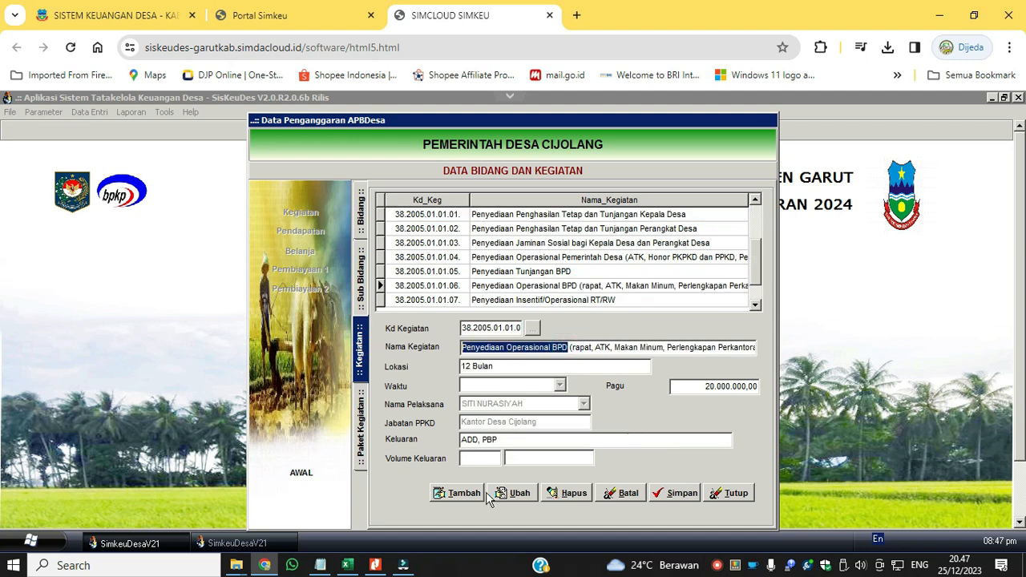
click(503, 493)
drag(499, 440, 462, 440)
key(ctrl+v)
double_click(491, 443)
text(Ters)
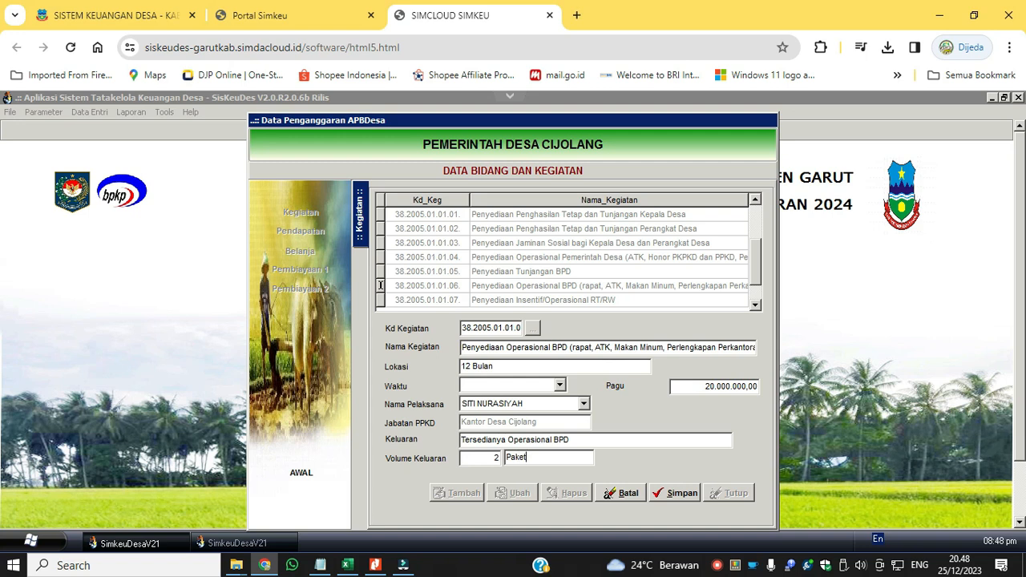
Set the Operasional BPD activity's Volume Keluaran to 2 Paket, choose its Waktu period and save.
click(559, 386)
scroll(522, 441, down, 3)
click(522, 440)
click(673, 493)
Open the activity's packages for editing and tag OPERASIONAL BPD - ADD with 10 Operasional Pemerintahan Desa Umum.
double_click(574, 288)
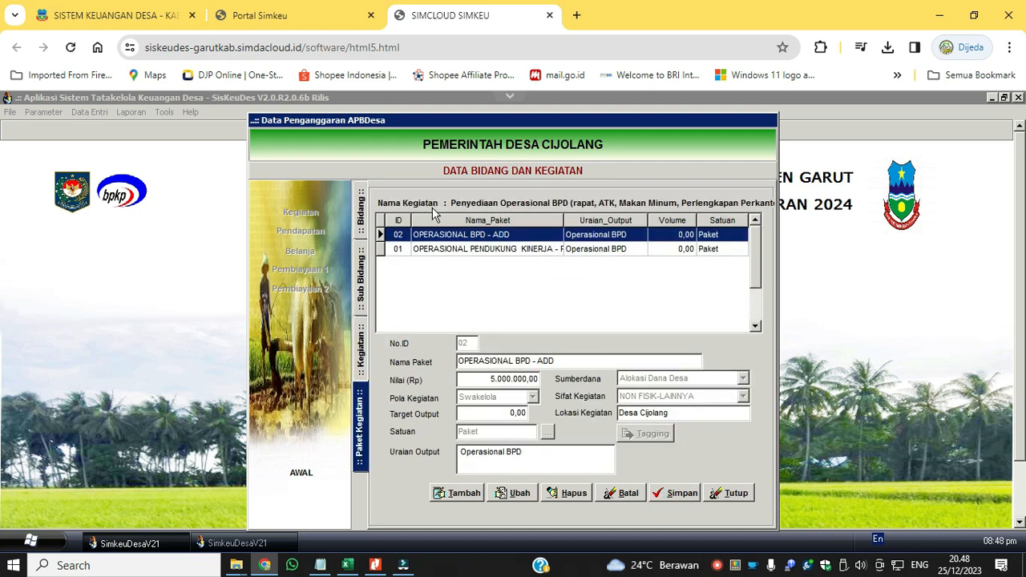
click(509, 493)
click(513, 339)
click(648, 433)
click(393, 458)
click(443, 407)
click(701, 400)
click(441, 393)
click(599, 446)
click(609, 460)
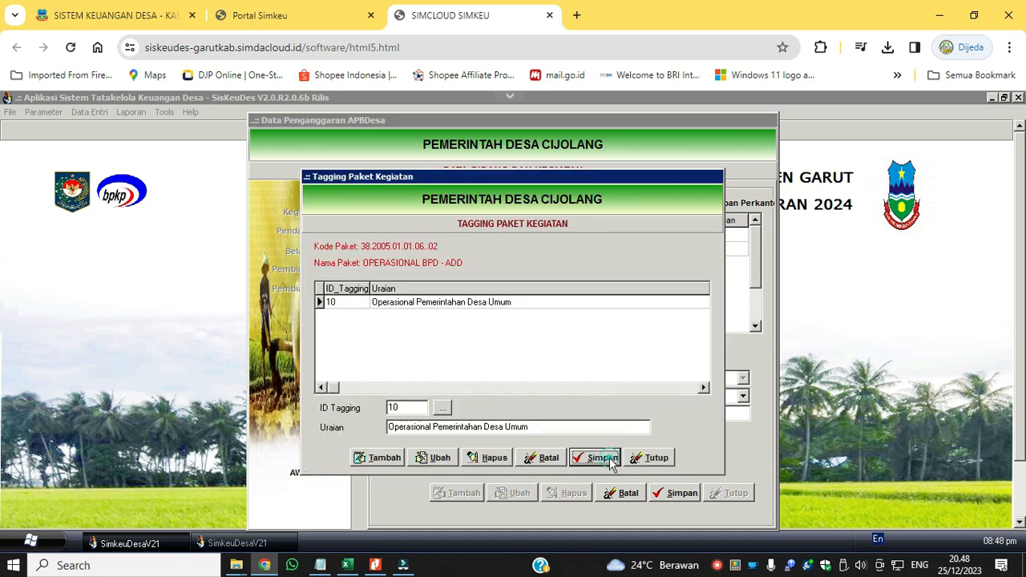
click(651, 458)
Tag the package OPERASIONAL PENDUKUNG KINERJA - PBP with 10 Operasional Pemerintahan Desa Umum and save the tagging.
click(517, 249)
click(653, 432)
click(481, 393)
click(598, 447)
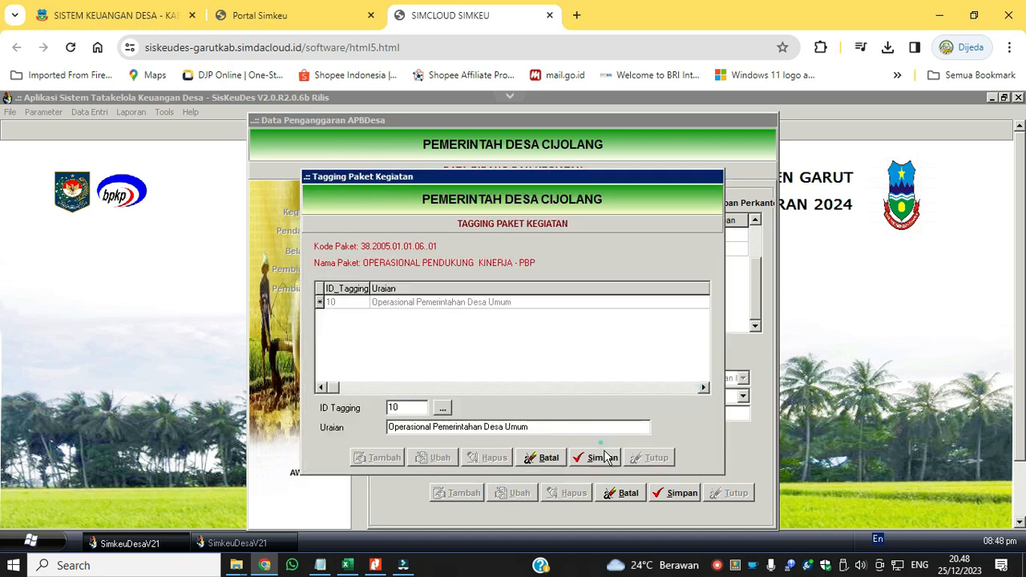
click(598, 458)
click(652, 457)
Set Target Output to 1 for both Operasional BPD packages and save them.
click(515, 414)
text(1)
click(675, 493)
double_click(507, 235)
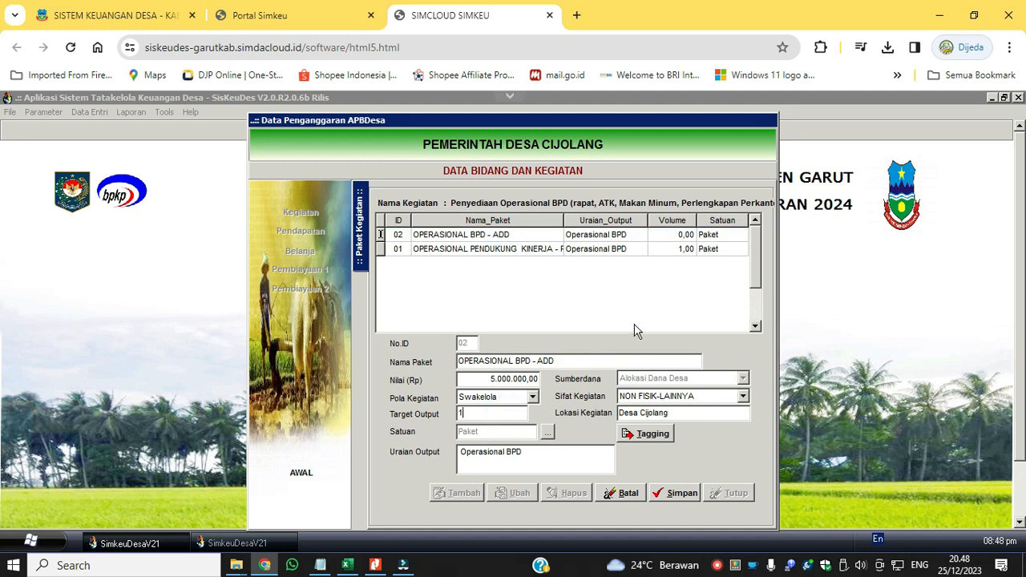
click(676, 493)
Edit the activity Penyediaan Insentif/Operasional RT/RW, setting Keluaran to "Tersedianya Insentif/Operasional RT/RW".
click(647, 285)
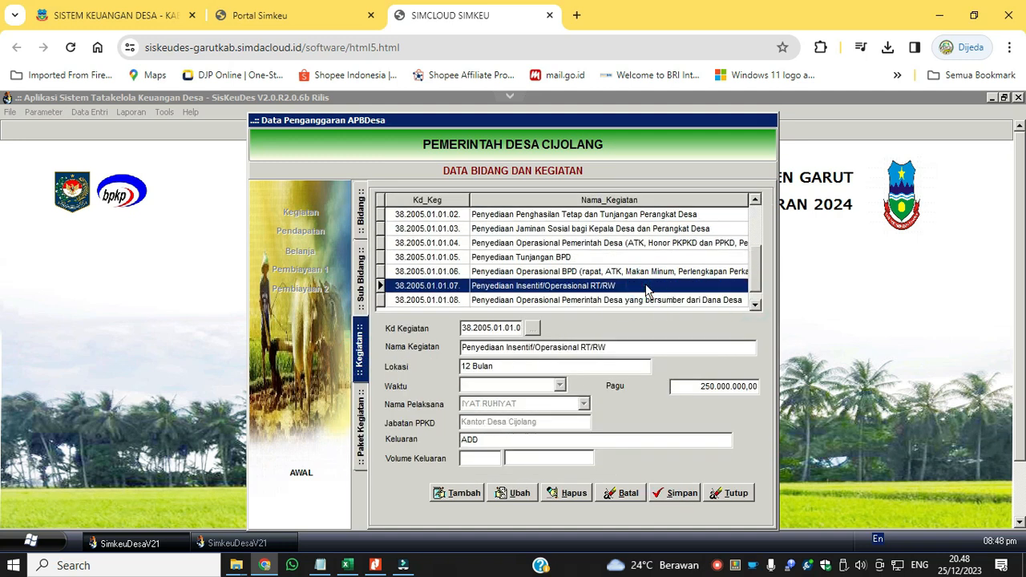
double_click(646, 286)
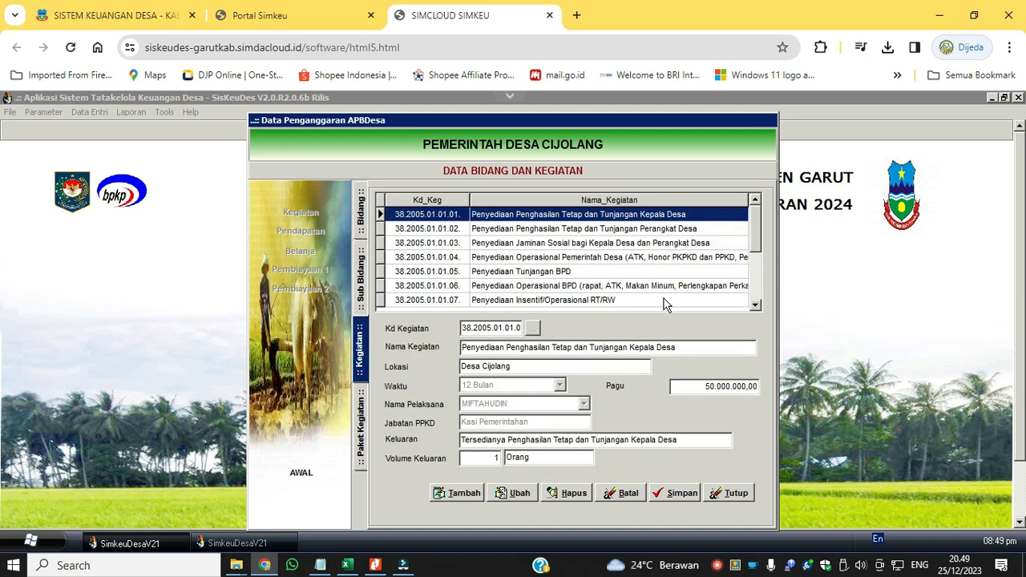
click(362, 346)
click(615, 300)
drag(623, 350, 390, 351)
key(ctrl+c)
click(513, 491)
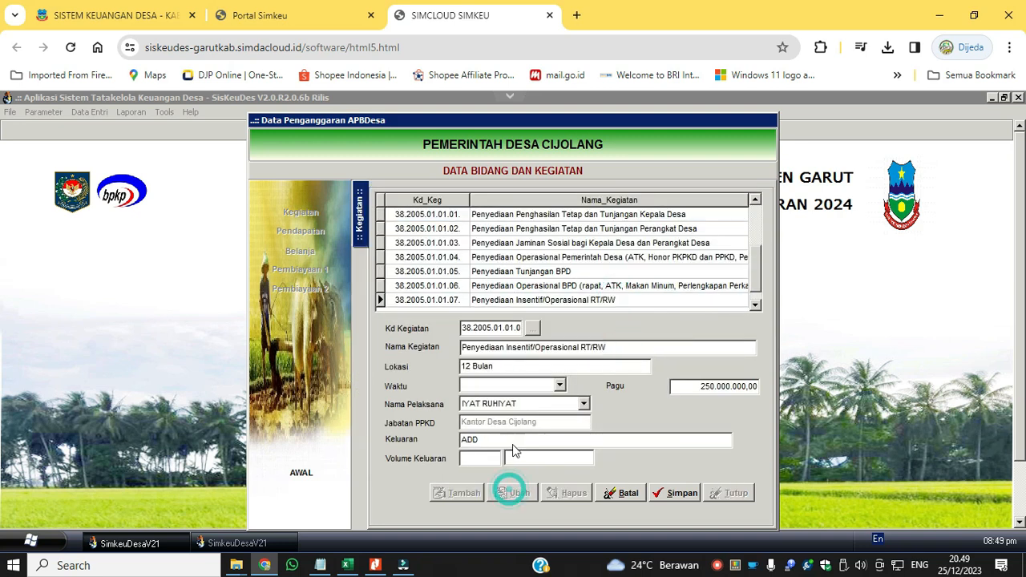
drag(512, 441, 454, 441)
key(ctrl+v)
double_click(478, 442)
text(Tersedianya)
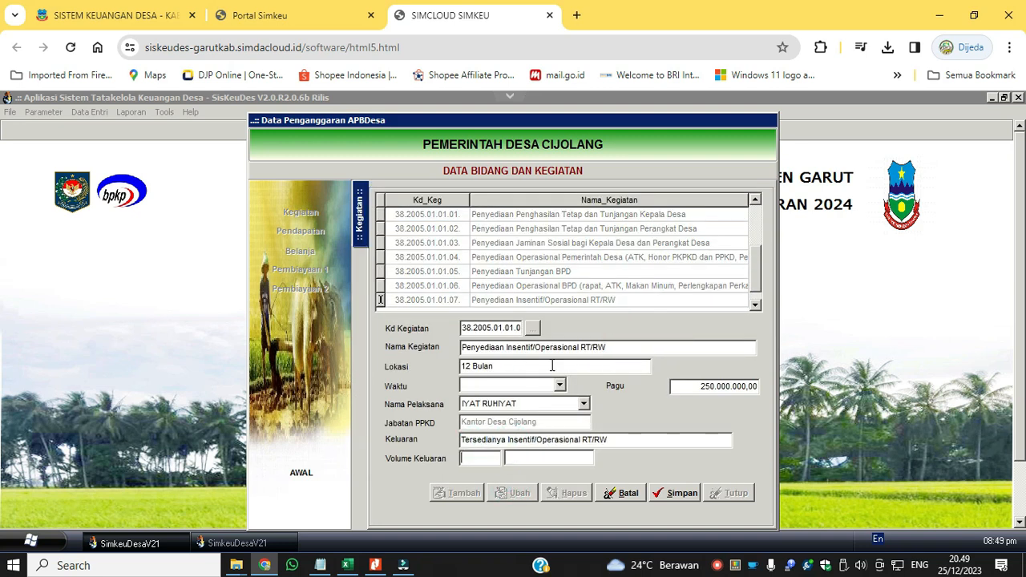
Set the RT/RW activity's Waktu to 12 Bulan and its Volume Keluaran to 1 Paket, and save.
click(560, 386)
click(529, 408)
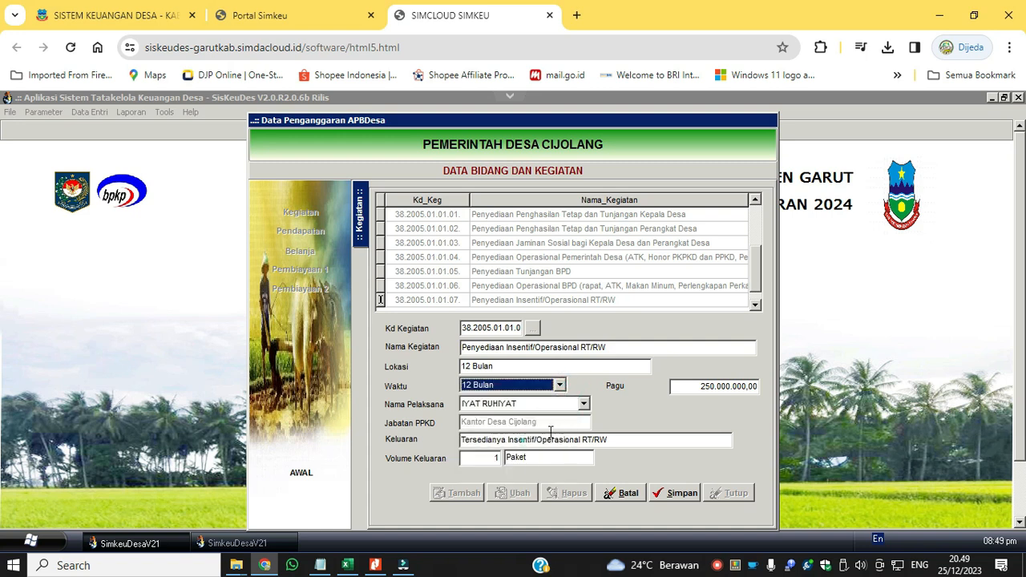
click(678, 494)
Open the package INSENTIF KETUA RW - ADD for editing and tag it with 10 Operasional Pemerintahan Desa Umum.
click(517, 492)
click(649, 431)
click(388, 457)
click(444, 408)
click(701, 398)
click(687, 394)
click(598, 447)
click(589, 455)
Add the tagging 16 Pendataan Masyarakat Desa to INSENTIF KETUA RW - ADD, set its Target Output to 1 and save.
click(379, 457)
click(445, 407)
click(700, 399)
click(700, 399)
click(700, 400)
click(701, 400)
click(701, 399)
click(700, 399)
click(580, 380)
click(599, 447)
click(598, 456)
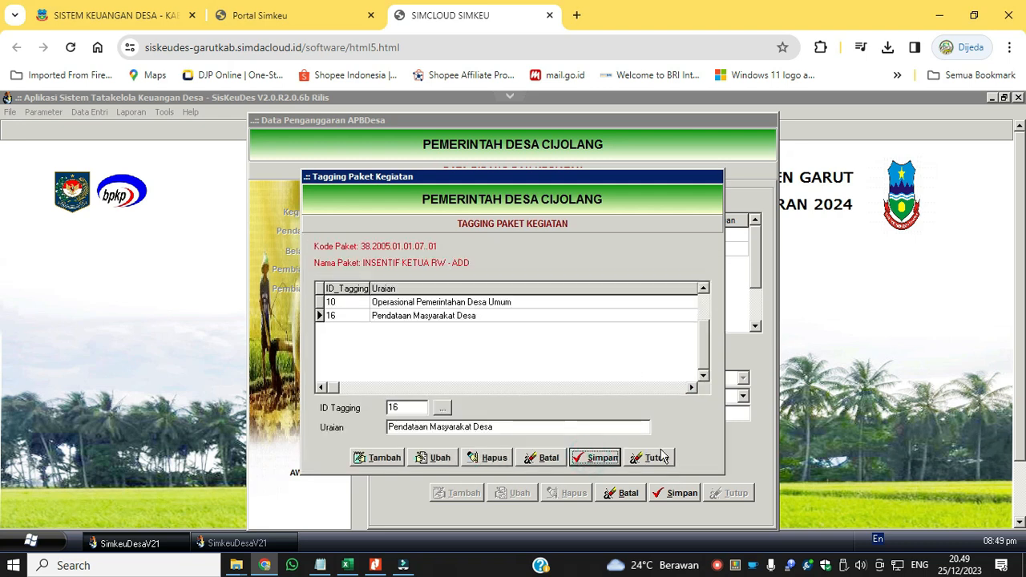
click(655, 456)
text(1)
click(674, 494)
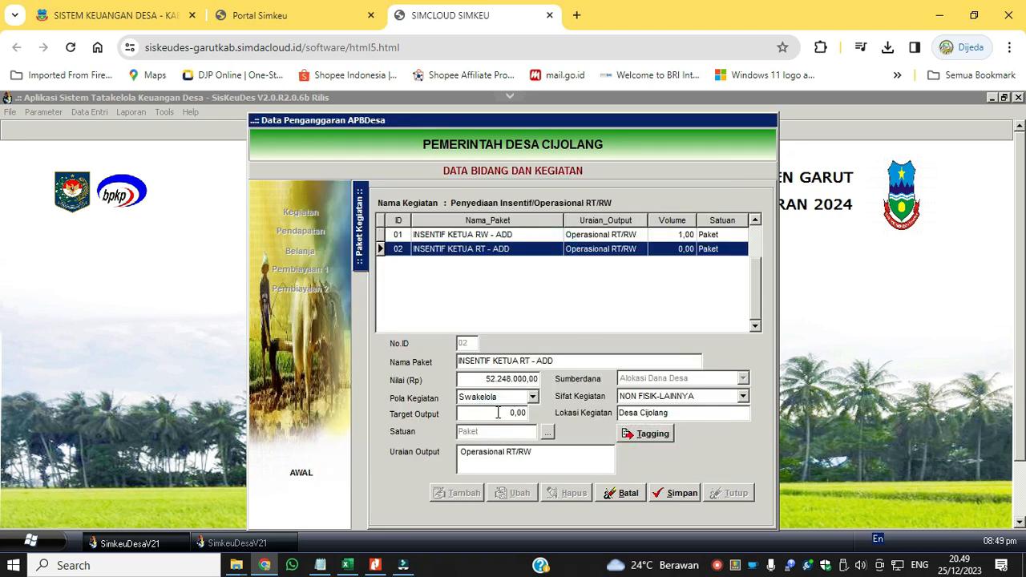
Tag the package INSENTIF KETUA RT - ADD with 10 Operasional Pemerintahan Desa Umum and 16 Pendataan Masyarakat Desa, and save the package.
click(649, 433)
click(595, 449)
click(595, 455)
click(354, 455)
click(446, 410)
scroll(483, 397, down, 10)
click(494, 389)
click(499, 381)
click(591, 444)
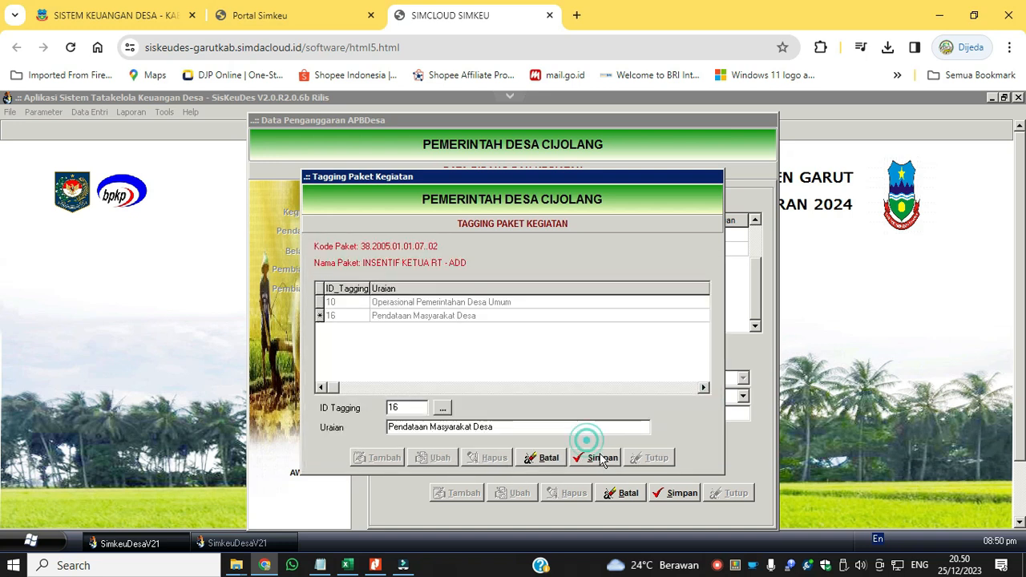
click(599, 455)
click(655, 455)
click(681, 494)
Edit the activity Penyediaan Operasional Pemerintah Desa yang bersumber dari Dana Desa, setting Keluaran to its name with Tersedianya in place of Penyediaan.
click(360, 355)
scroll(563, 300, down, 5)
click(563, 300)
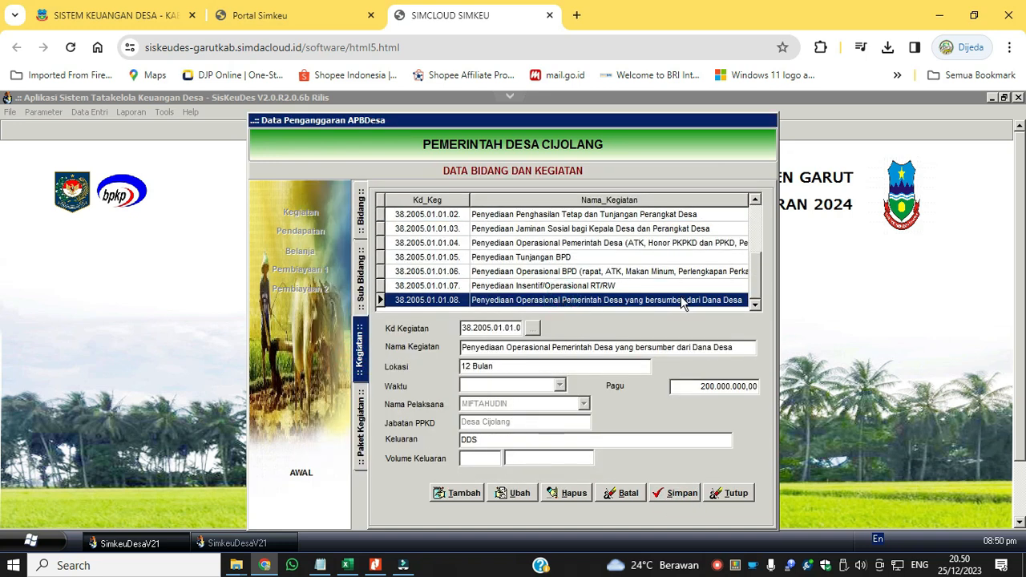
click(508, 491)
drag(732, 346, 409, 347)
key(ctrl+c)
double_click(491, 438)
key(ctrl+v)
double_click(491, 439)
text(Tersedianya)
Set the activity's Volume Keluaran to 3 Paket and Waktu to 12 Bulan, select its Nama Pelaksana, and save.
click(484, 458)
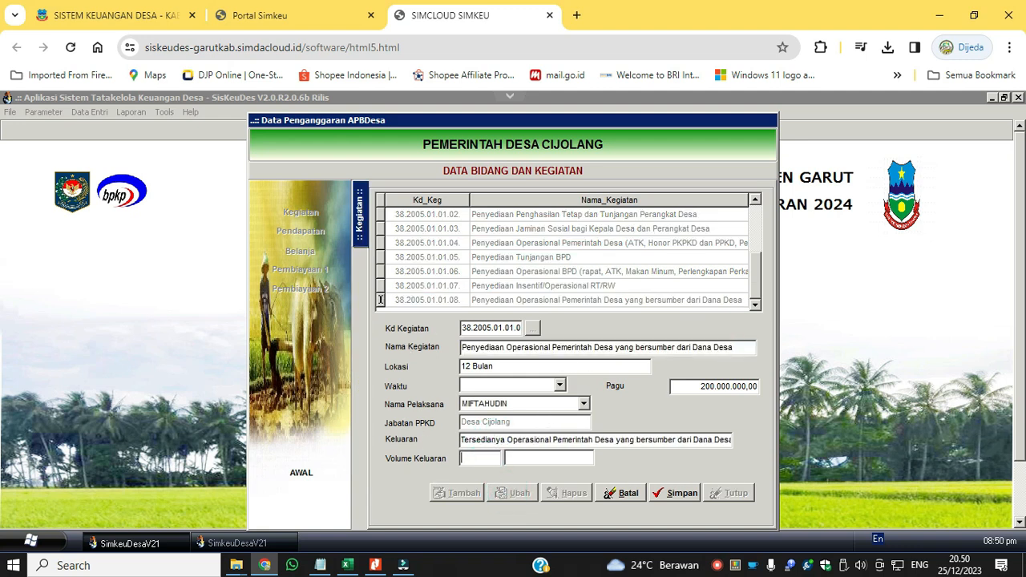
click(560, 386)
drag(560, 409, 559, 416)
click(525, 431)
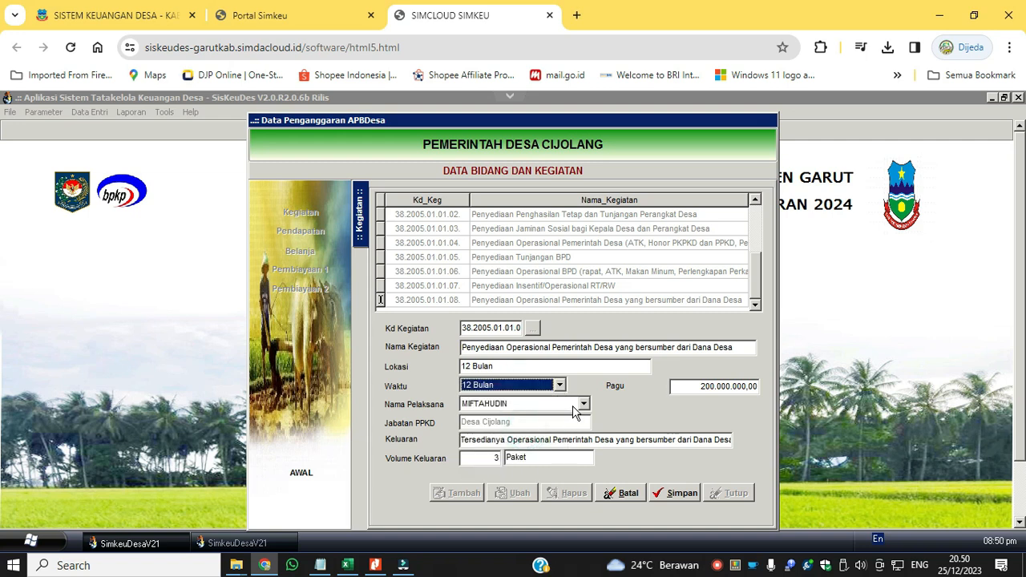
click(584, 404)
click(483, 420)
click(676, 491)
Open the activity's packages for editing and tag KOORDINASI PEMERINTAH DESA - DDS with 13 Operasional Pemerintahan Desa Sumber Dana Desa.
double_click(565, 301)
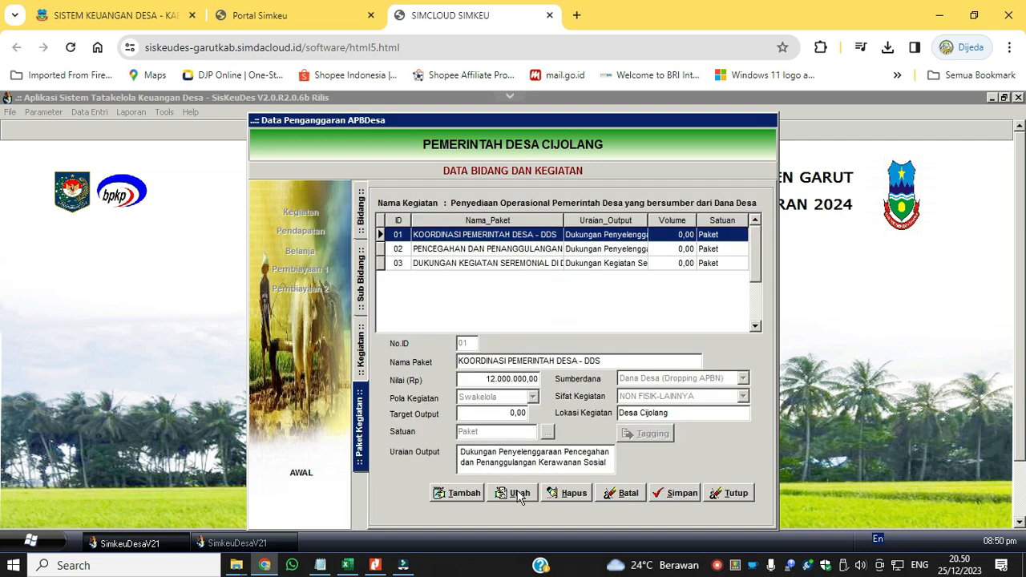
click(519, 491)
click(521, 342)
click(648, 433)
click(389, 457)
click(442, 409)
click(703, 398)
click(634, 378)
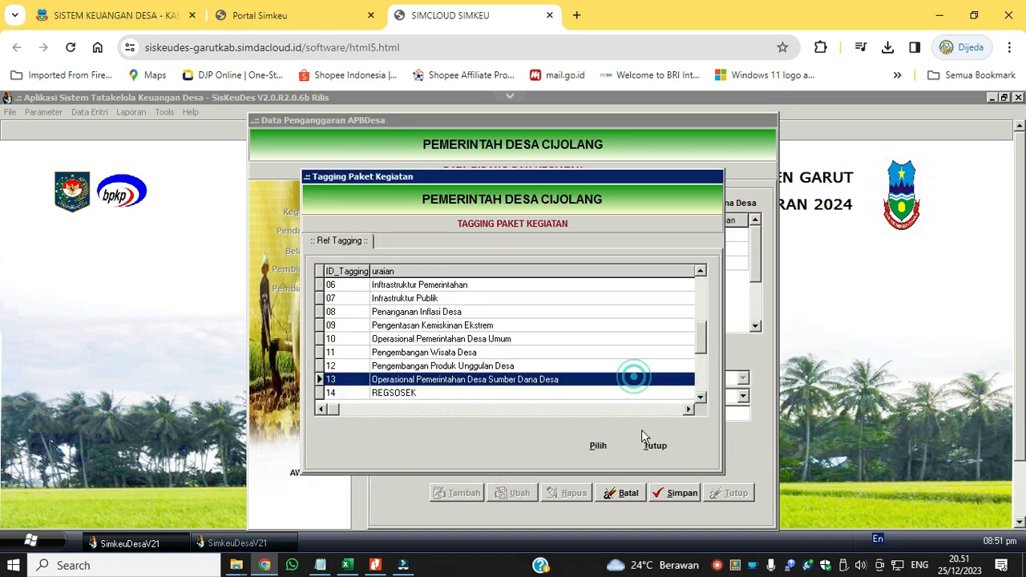
click(598, 445)
click(597, 458)
click(645, 458)
Tag the second package, PENCEGAHAN DAN PENANGGULANGAN, with 13 Operasional Pemerintahan Desa Sumber Dana Desa.
click(521, 250)
click(644, 438)
click(439, 410)
click(701, 399)
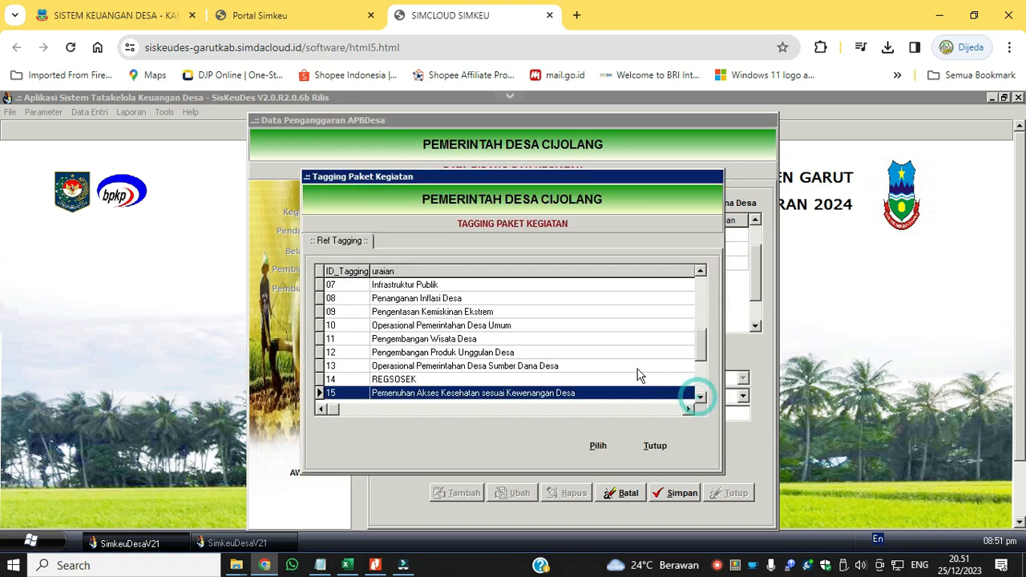
click(637, 369)
click(598, 445)
click(601, 458)
click(646, 457)
Add a tagging from the reference list to the package DUKUNGAN KEGIATAN SEREMONIAL DI DESA - DDS and save the tagging.
click(566, 261)
click(641, 437)
click(441, 410)
click(701, 397)
click(609, 294)
click(703, 270)
click(706, 271)
click(705, 272)
click(591, 363)
click(591, 340)
click(603, 447)
click(599, 458)
click(653, 459)
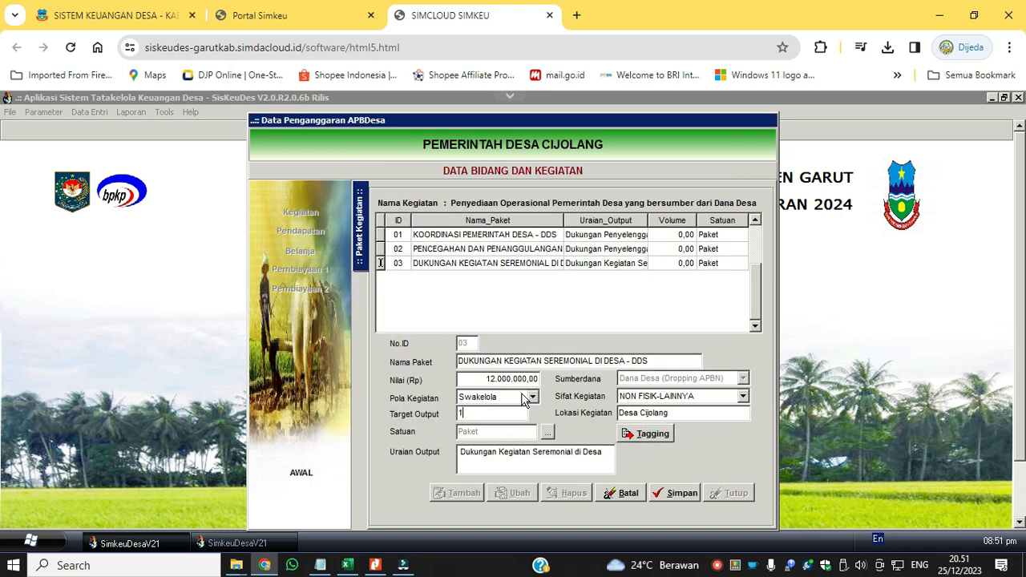
Set the Target Output of the Dana Desa operational activity's packages to 1 and save them.
click(490, 249)
double_click(509, 414)
text(1)
click(494, 235)
double_click(510, 414)
text(1)
click(672, 491)
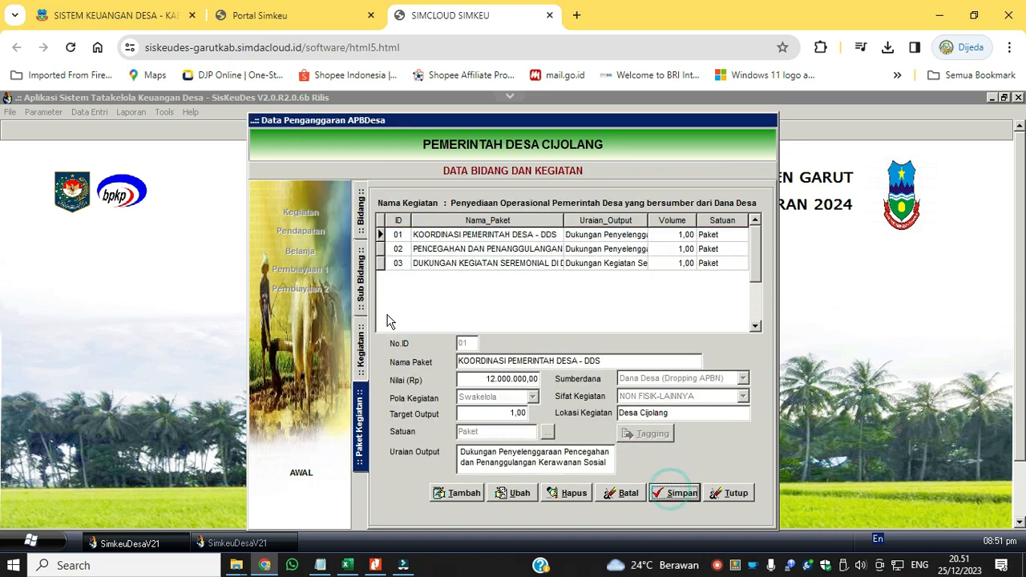
Open activity 38.2005.01.04.03, Penyusunan Dokumen Perencanaan Desa, for editing and set its Waktu to 12 Bulan.
click(361, 346)
click(361, 281)
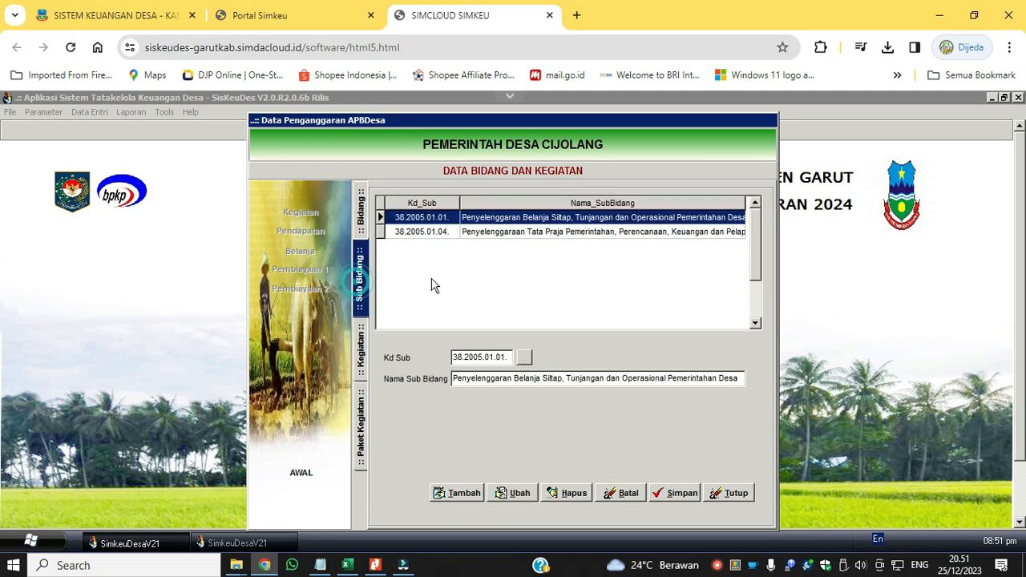
double_click(576, 233)
click(513, 492)
click(559, 386)
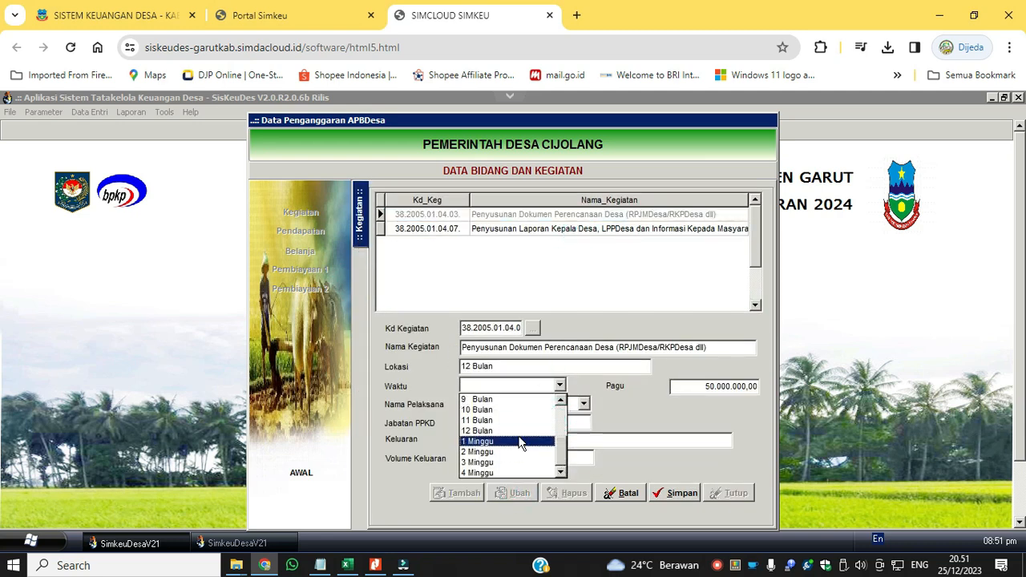
click(513, 431)
Assign the Kaur Tata Usaha dan Umum as Nama Pelaksana and set the activity's Lokasi to Desa Cijolang.
click(584, 404)
click(559, 441)
click(584, 403)
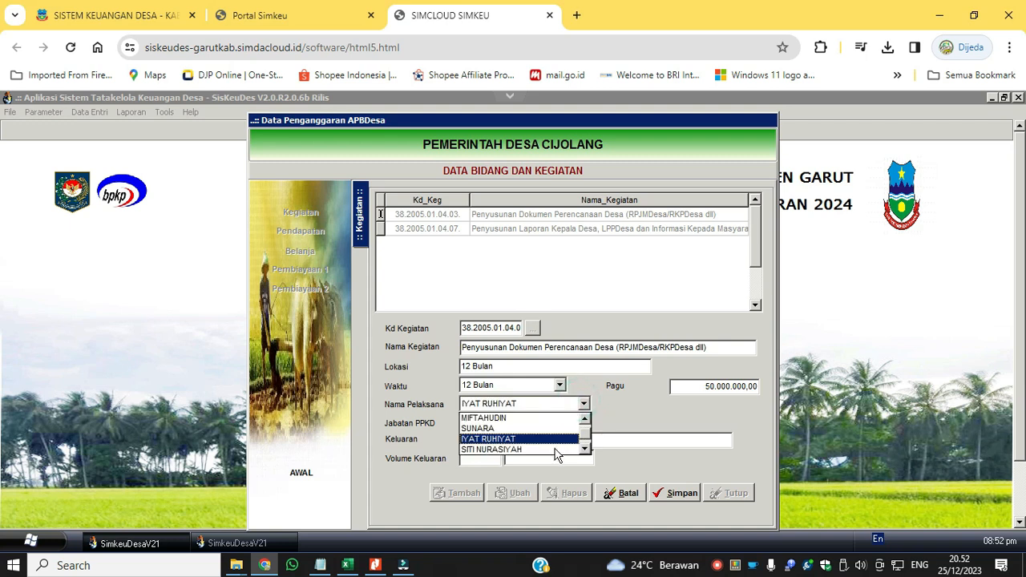
click(557, 451)
click(584, 403)
click(548, 447)
click(583, 404)
click(550, 454)
click(546, 362)
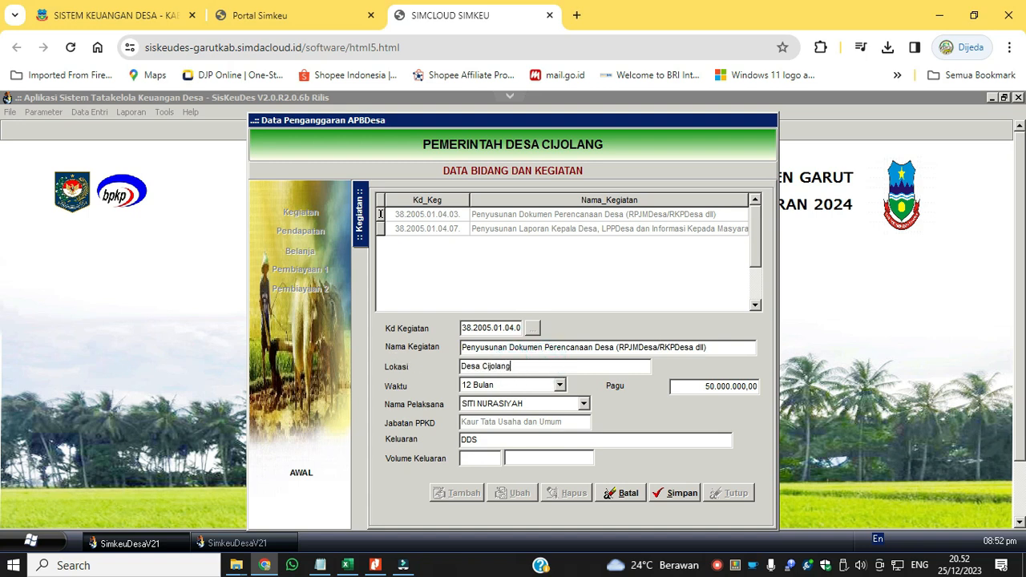
Set Keluaran to Tersusunnya Dokumen Perencanaan Desa and Volume Keluaran to 1 Paket, and save the activity.
click(616, 347)
key(shift+Home)
key(ctrl+c)
double_click(474, 439)
key(ctrl+v)
double_click(474, 441)
text(Tersusunnya)
key(Tab)
text(1)
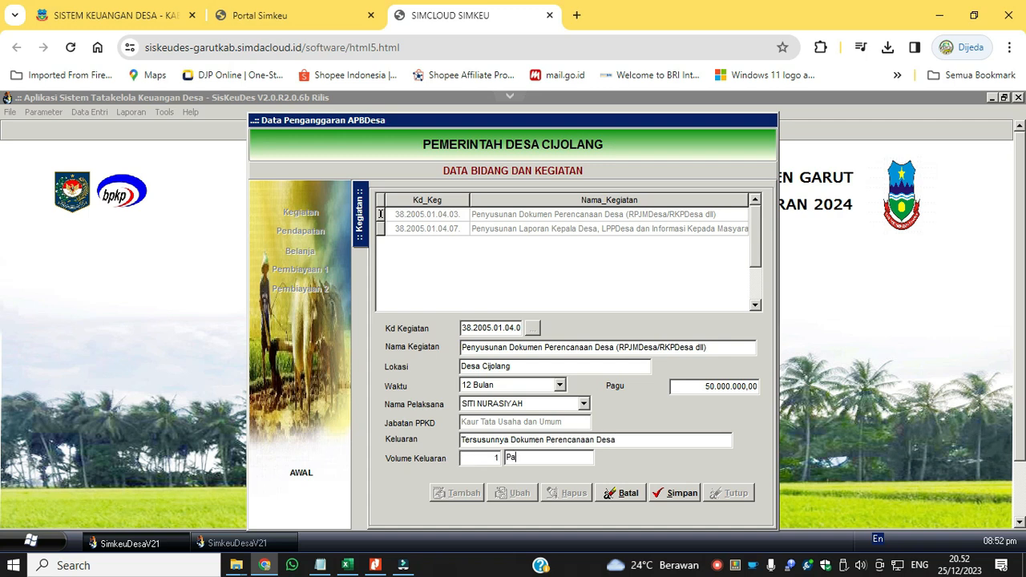
click(668, 497)
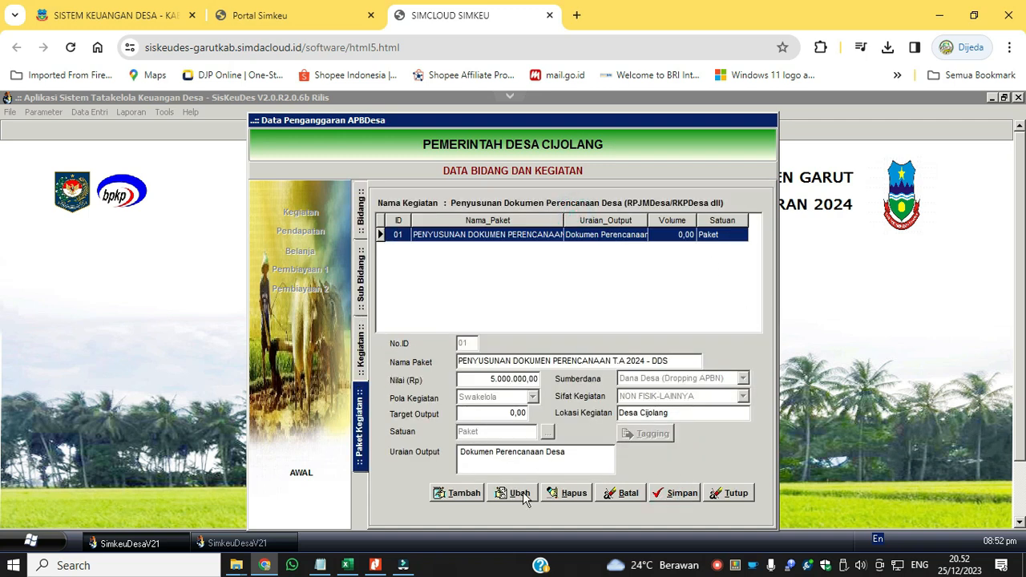
Tag PENYUSUNAN DOKUMEN PERENCANAAN T.A 2024 - DDS with 22 Penguatan Keterlibatan dan Fasilitasi Masyarakat dalam Program/Kegiatan di Desa.
click(640, 428)
click(379, 458)
click(442, 408)
click(700, 397)
click(699, 397)
click(700, 396)
click(699, 396)
click(699, 396)
click(699, 397)
click(699, 397)
click(699, 397)
click(699, 397)
click(700, 397)
click(700, 397)
click(699, 397)
click(699, 397)
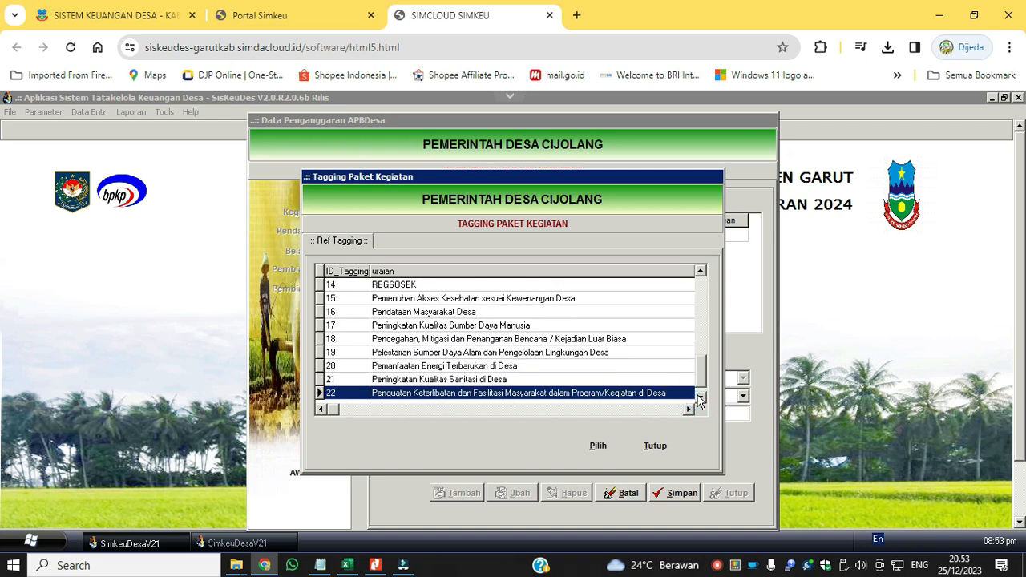
click(597, 446)
click(597, 455)
click(656, 460)
Set the Target Output of the planning-document package to 1 and save it.
click(524, 416)
text(1)
click(675, 493)
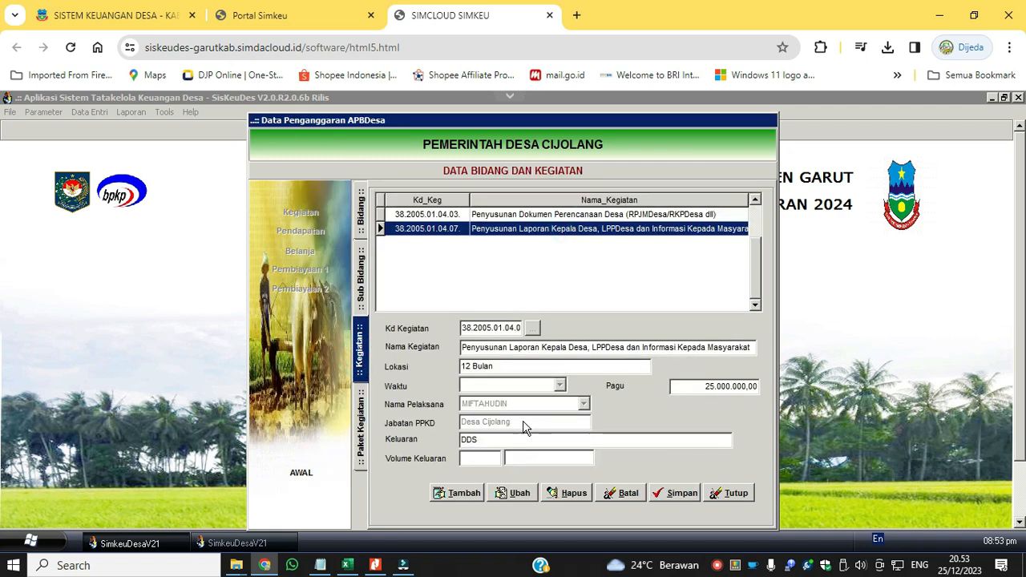
Edit activity 38.2005.01.04.07, Penyusunan Laporan Kepala Desa, setting Lokasi to Desa Cijolang and Waktu to 12 Bulan.
click(520, 493)
click(545, 365)
text(Desa Cijolang)
key(Tab)
click(559, 385)
click(561, 449)
click(531, 430)
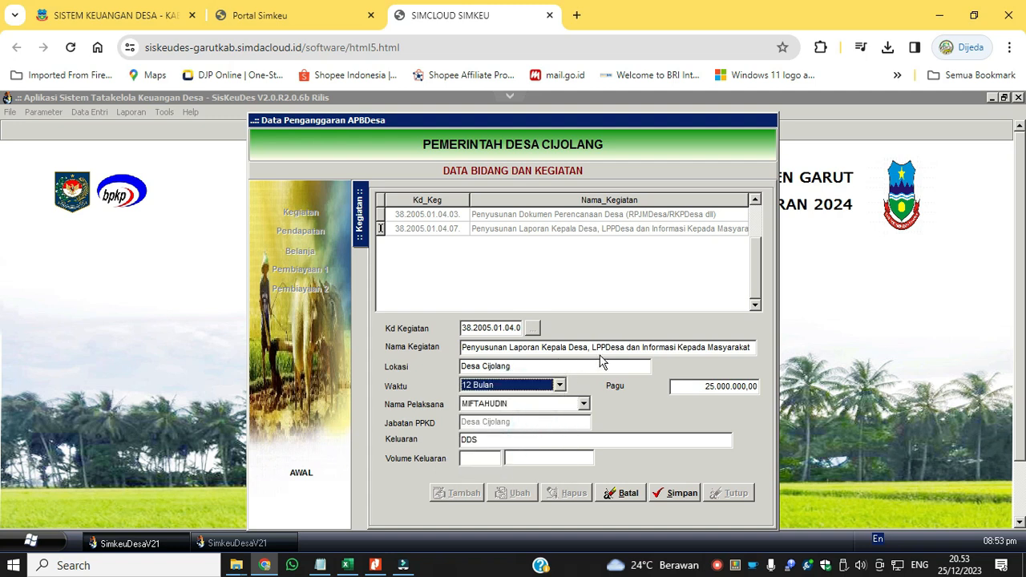
Set the activity's Keluaran to Tersusunnya Laporan Kepala Desa, LPPDesa dan Informasi Kepada Masyarakat.
drag(750, 348, 434, 358)
key(ctrl+c)
drag(498, 441, 460, 442)
key(ctrl+v)
double_click(479, 442)
text(Tersusu)
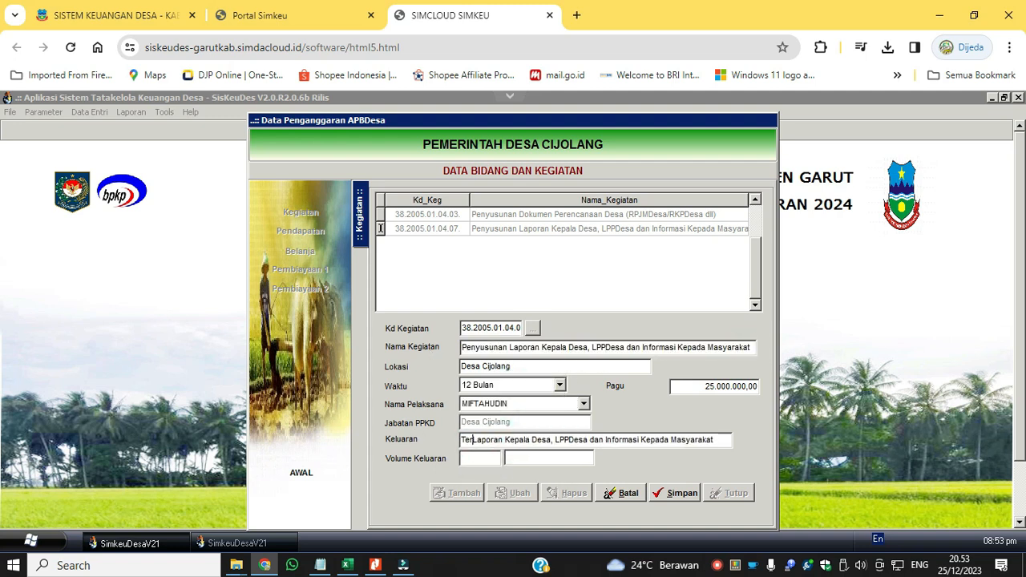
text(nnya)
Set Volume Keluaran to 1 Paket, assign the Kasi Pemerintahan as Nama Pelaksana, and save the activity.
click(465, 459)
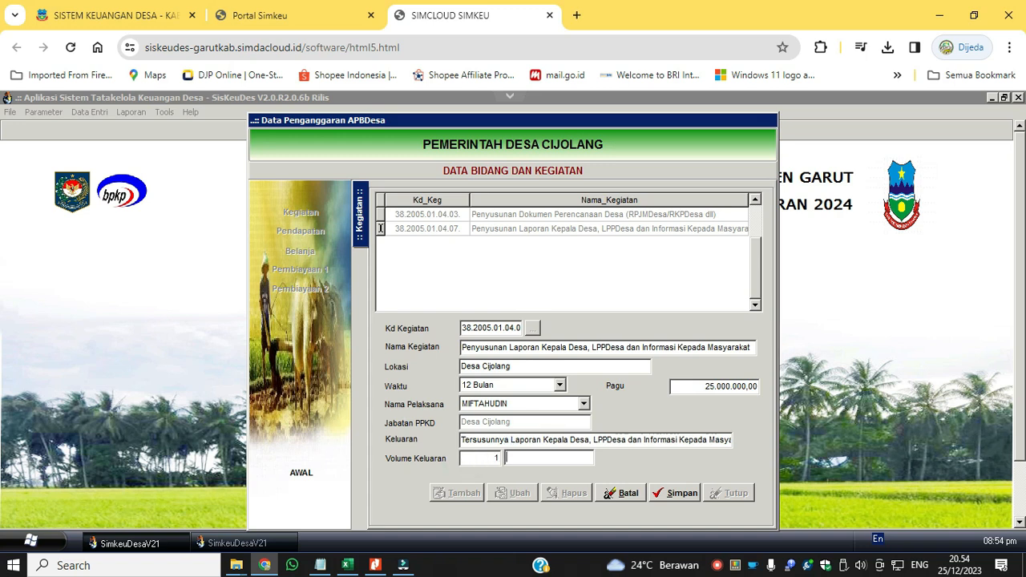
click(583, 404)
click(555, 435)
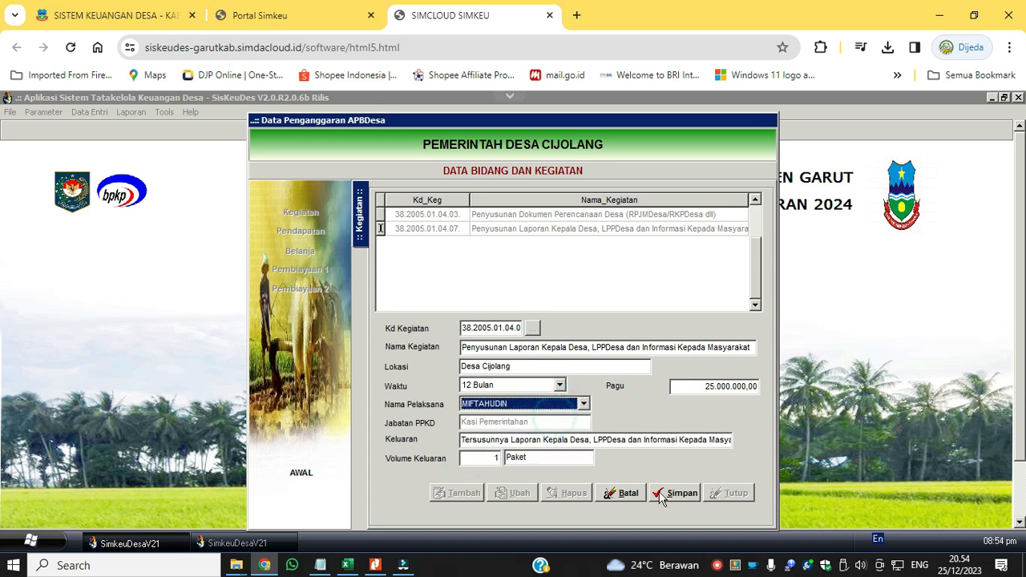
click(662, 492)
Tag PENYUSUNAN DOKUMEN PERTANGGUNGJAWBAN - DDS with 22 Penguatan Keterlibatan dan Fasilitasi Masyarakat dalam Program/Kegiatan di Desa.
double_click(584, 230)
click(515, 493)
click(522, 332)
click(648, 434)
click(380, 456)
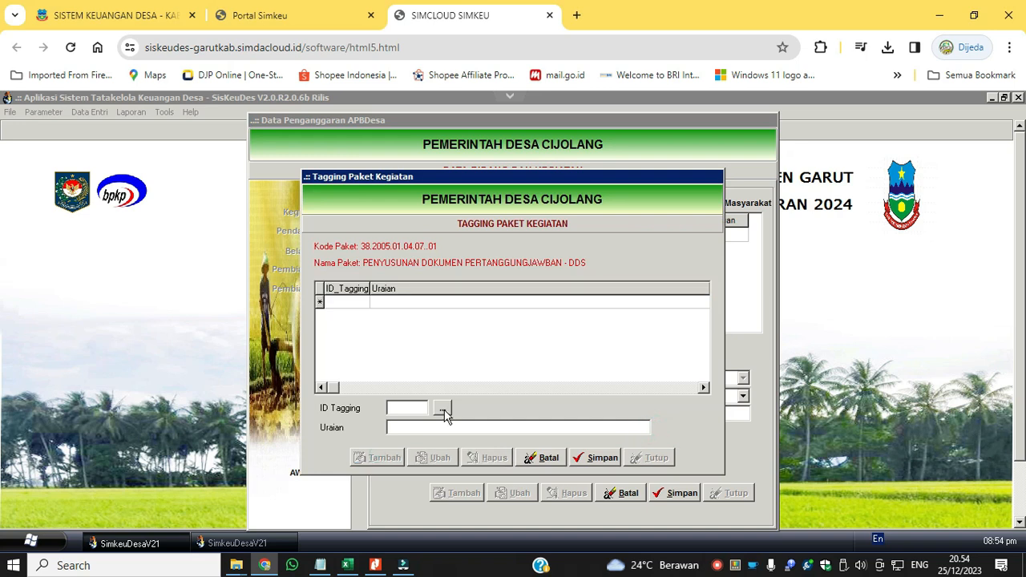
click(445, 411)
click(701, 399)
click(700, 399)
click(701, 399)
click(701, 399)
click(701, 398)
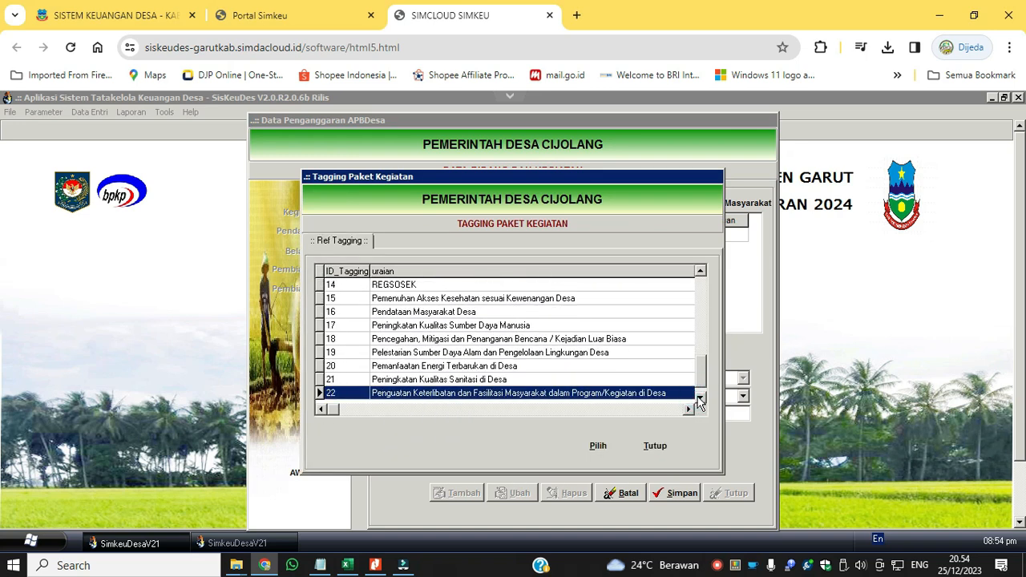
click(598, 446)
click(600, 459)
click(652, 456)
Set the Target Output of the accountability-document package to 1 and save it.
click(509, 414)
text(1)
click(675, 493)
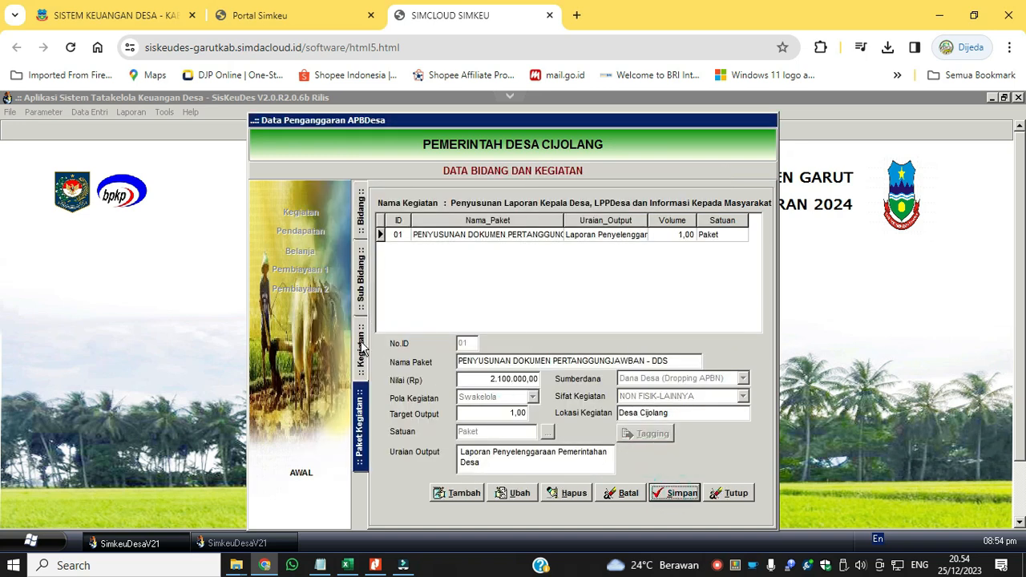
Review the sub-bidang and bidang lists, including the sub-bidang under bidang 38.2005.04.
click(361, 349)
click(583, 233)
click(363, 300)
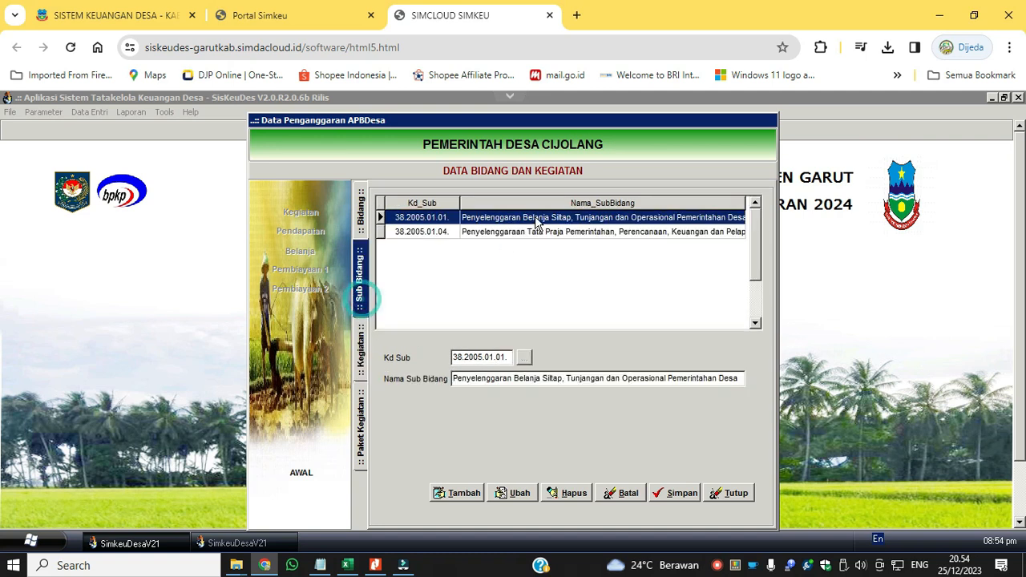
double_click(551, 232)
click(361, 288)
click(361, 211)
click(567, 275)
click(563, 247)
click(564, 233)
double_click(574, 260)
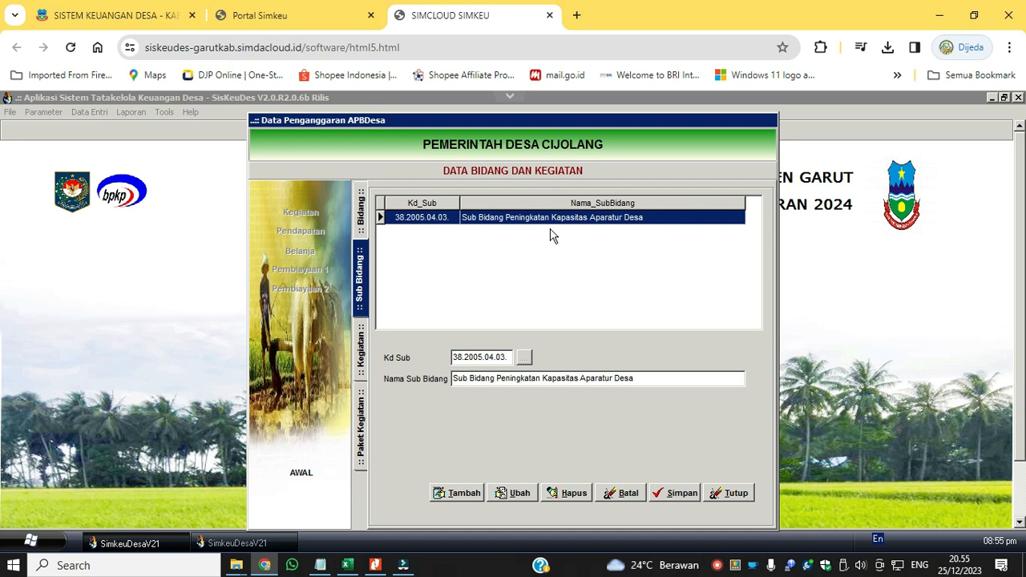
Start a new sub-bidang entry to view its code reference, and close the Data Penganggaran APBDesa form.
click(456, 493)
click(524, 358)
click(733, 479)
click(682, 494)
click(730, 493)
click(716, 489)
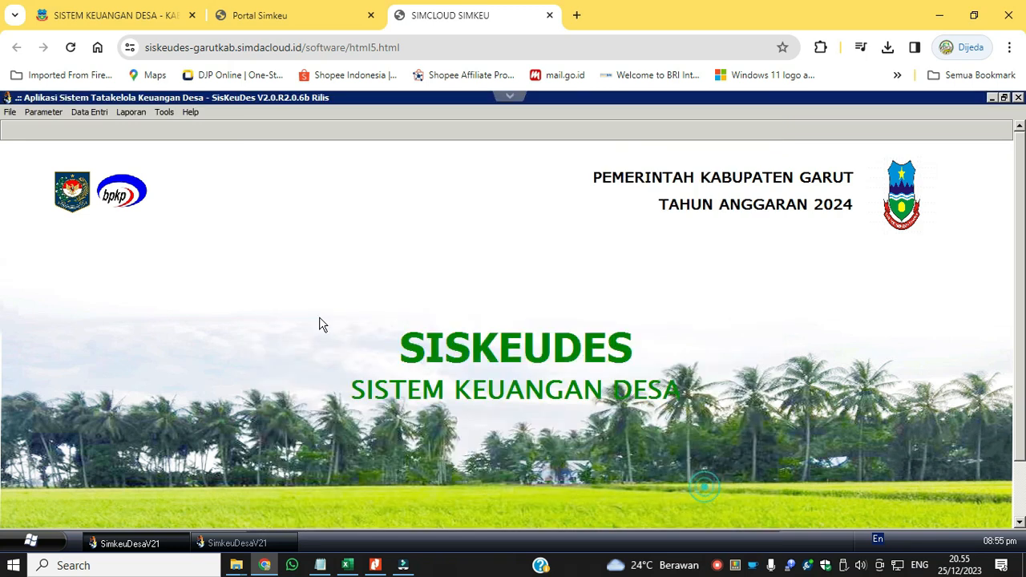
Open the partial RAB data import and set Jenis to Anggaran Thn Sebelumnya.
click(90, 114)
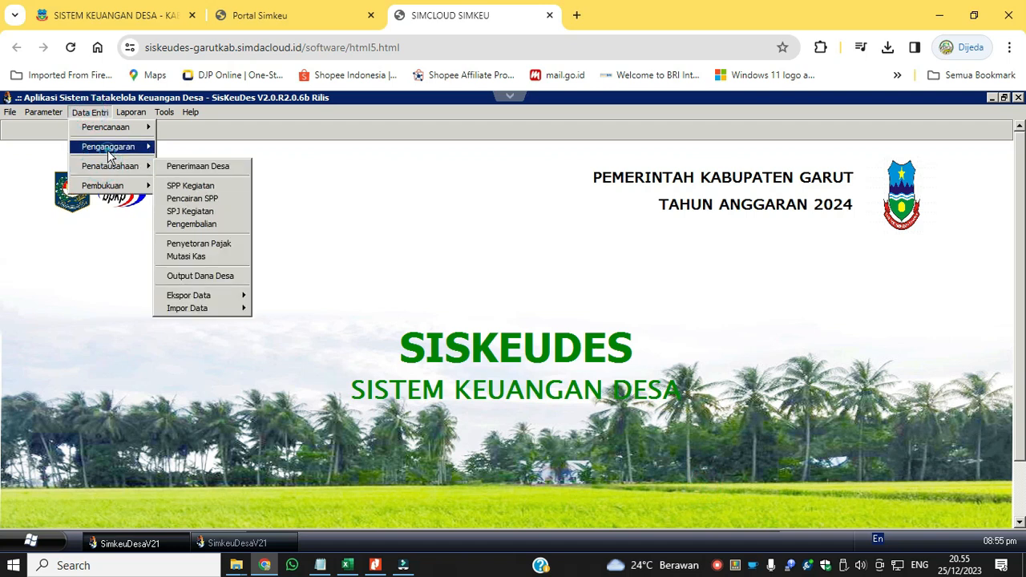
mouse_move(107, 150)
click(204, 257)
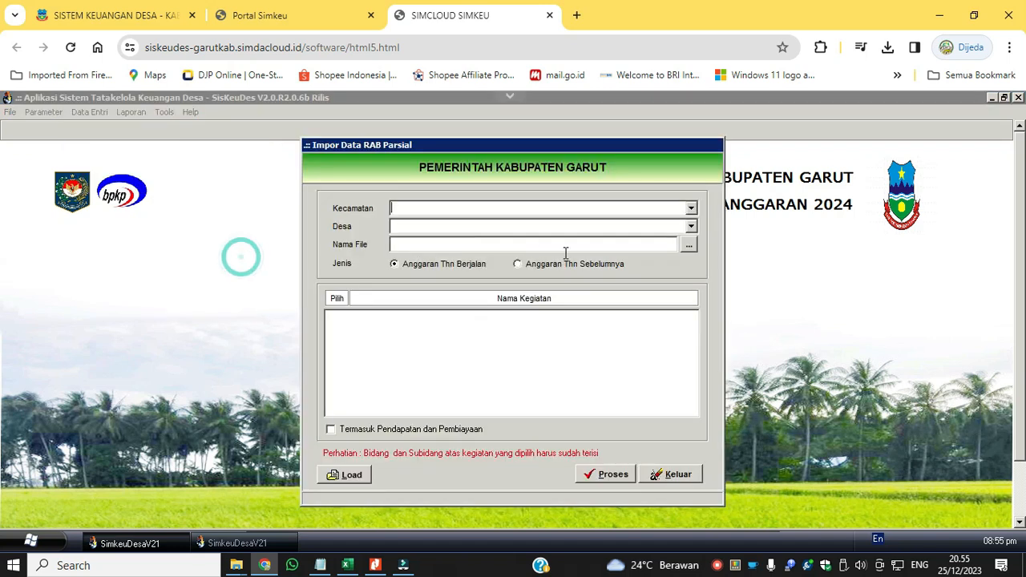
click(529, 265)
Load the activity list from RAB_20231225.smd for 38 KECAMATAN BL. LIMBANGAN and village 38.2005. PEMERINTAH DESA CIJOLANG.
click(691, 207)
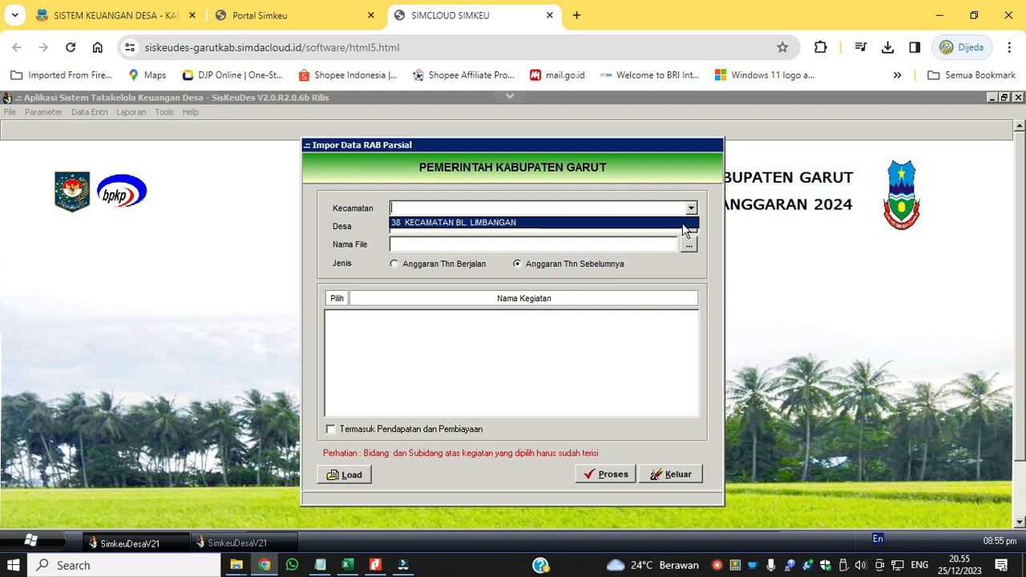
click(684, 224)
click(692, 227)
click(682, 238)
click(690, 245)
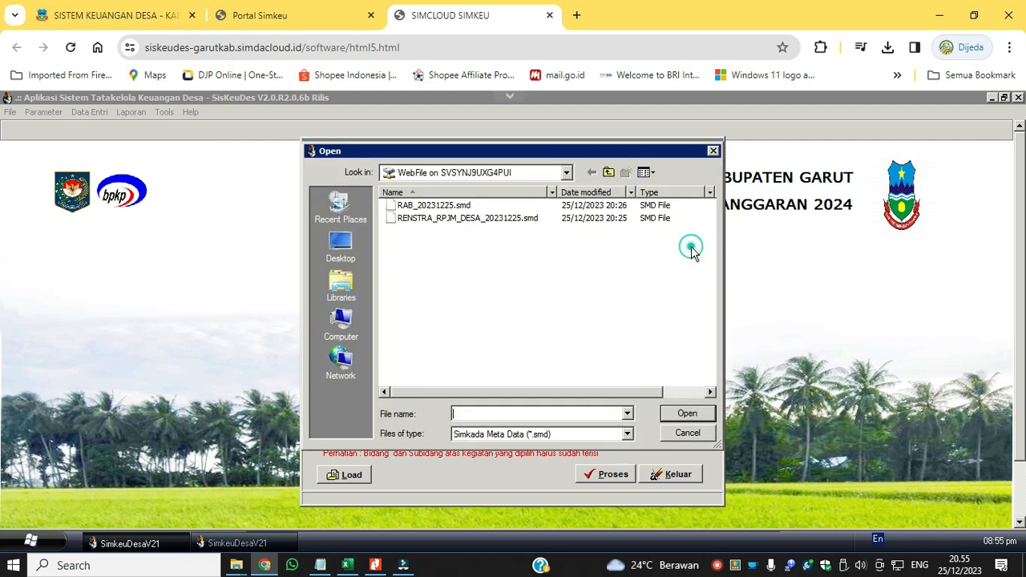
click(485, 206)
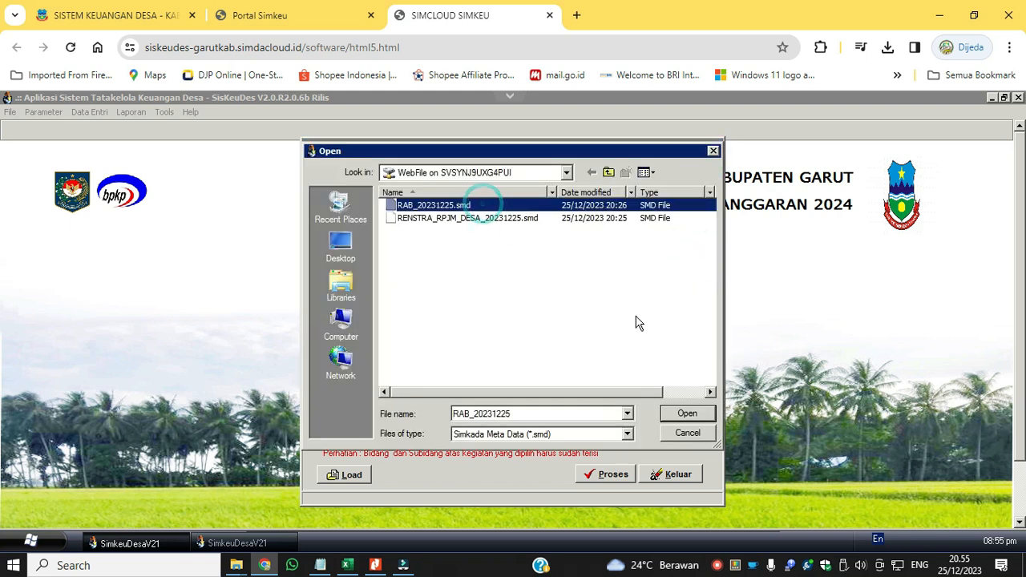
click(688, 414)
click(345, 474)
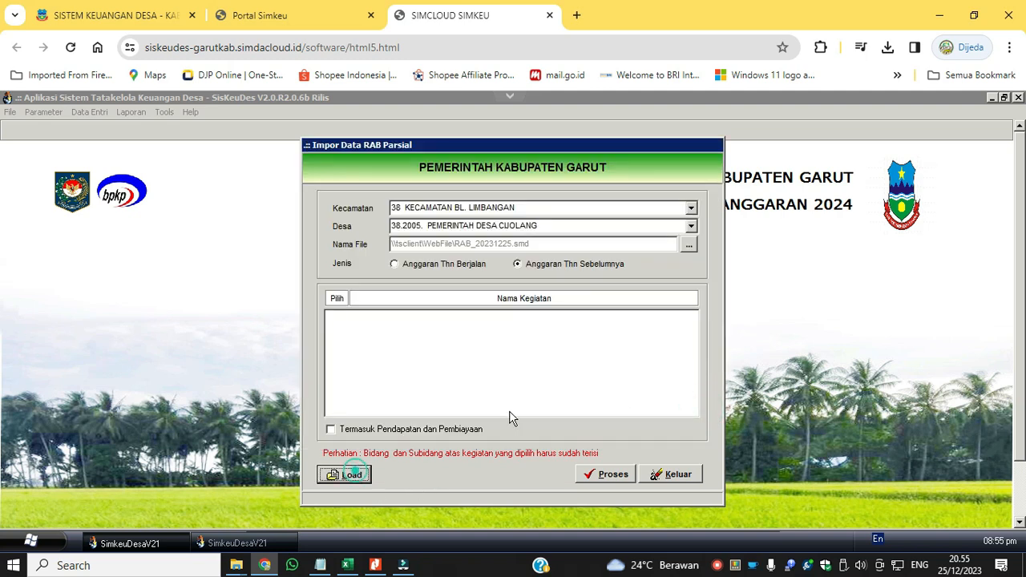
Import the budget of the activity Peningkatan Kapatitas Perangkat Desa and close the partial RAB import form.
drag(692, 333, 680, 424)
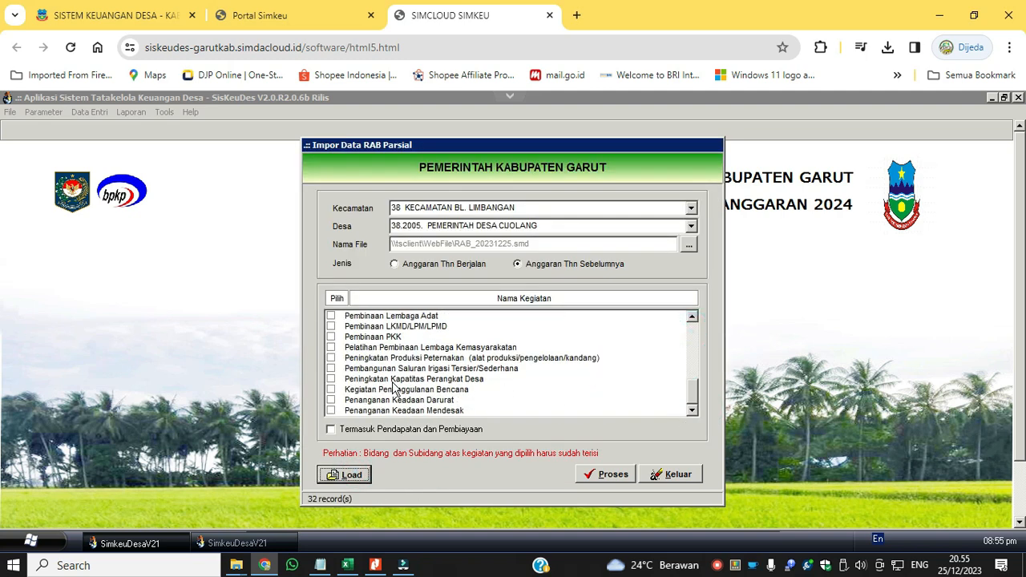
click(332, 380)
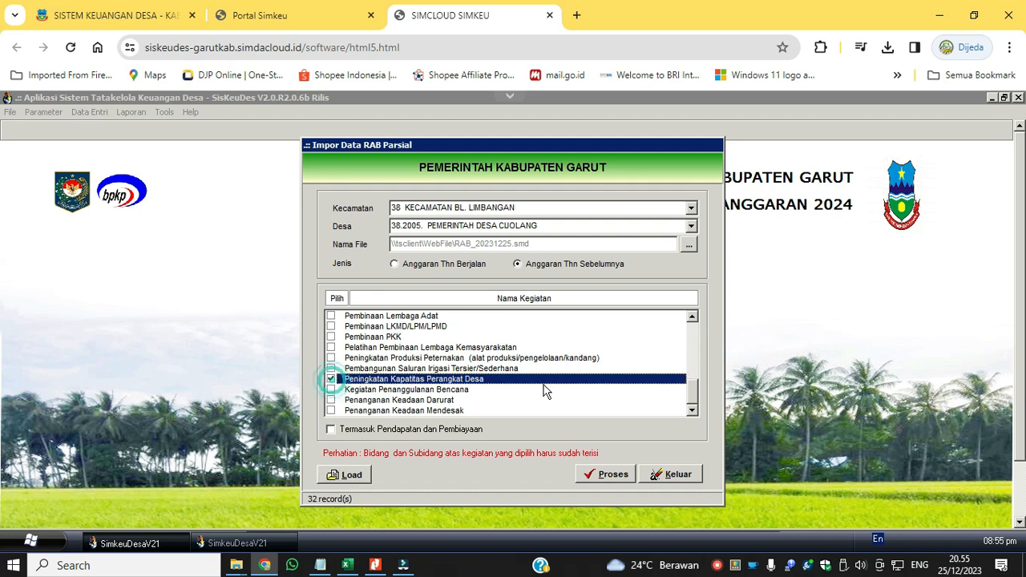
click(617, 477)
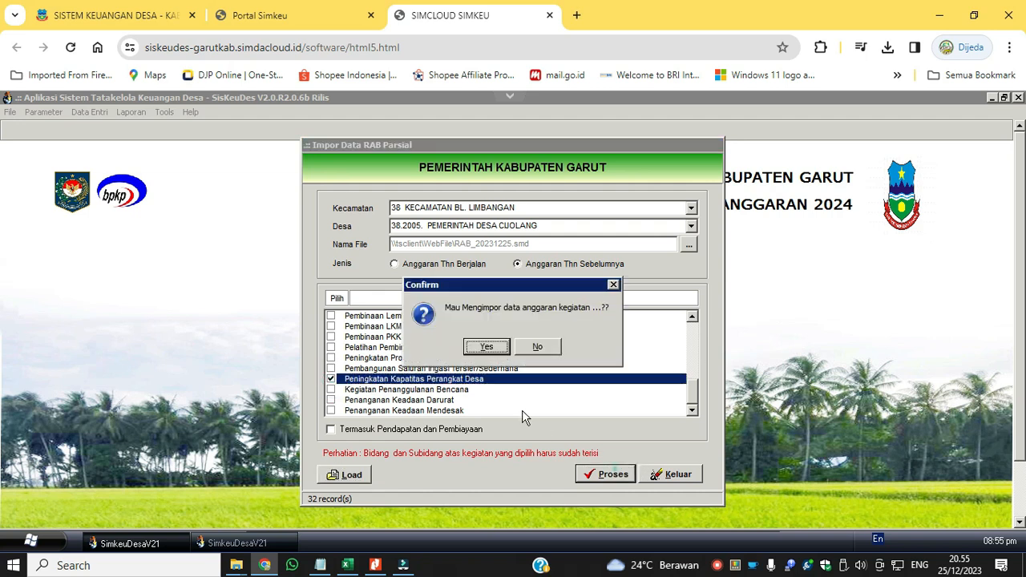
click(498, 348)
click(571, 365)
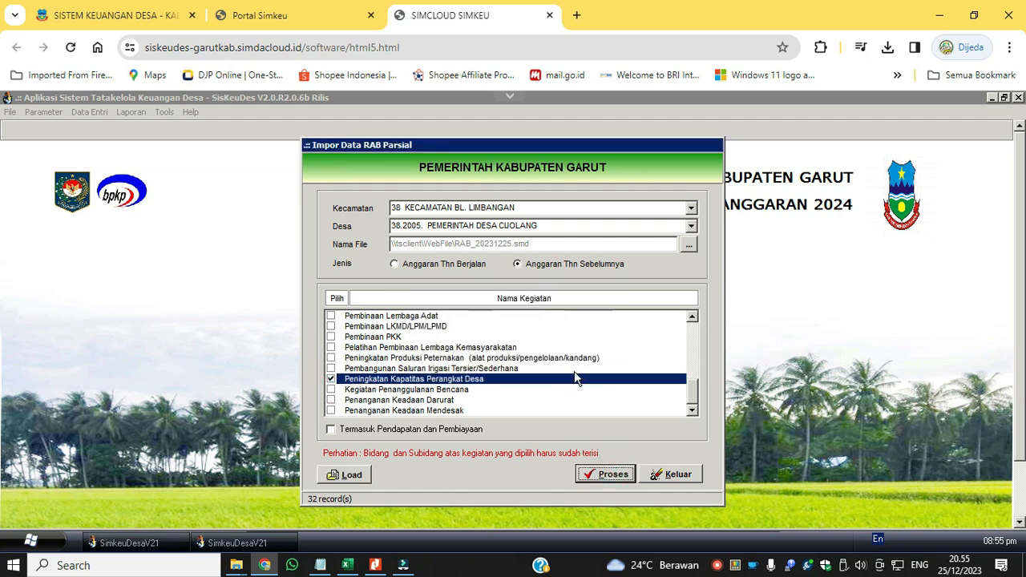
click(675, 474)
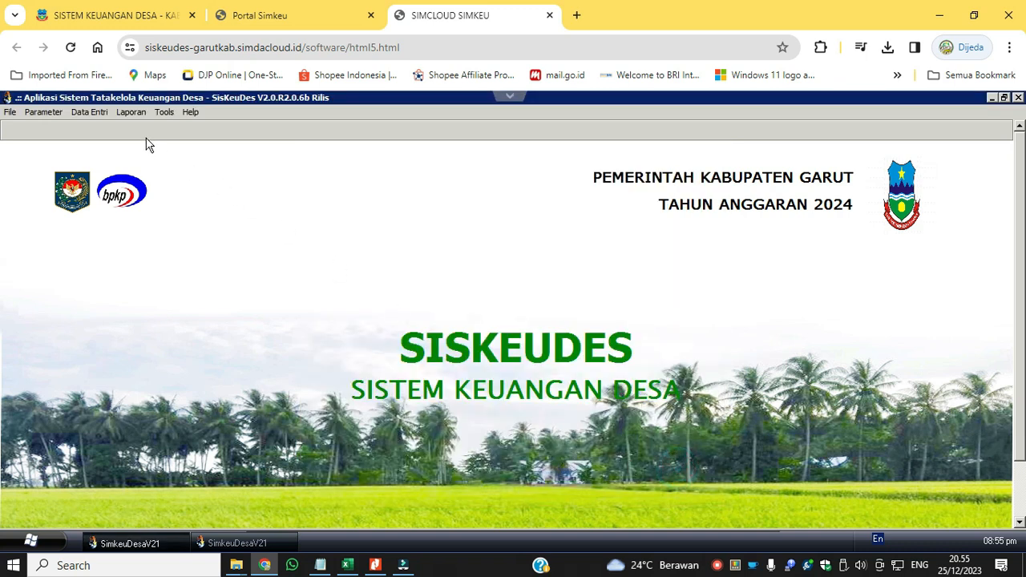
Open the budget data entry and show the activities of the Peningkatan Kapasitas Aparatur Desa sub-bidang.
click(88, 113)
click(117, 150)
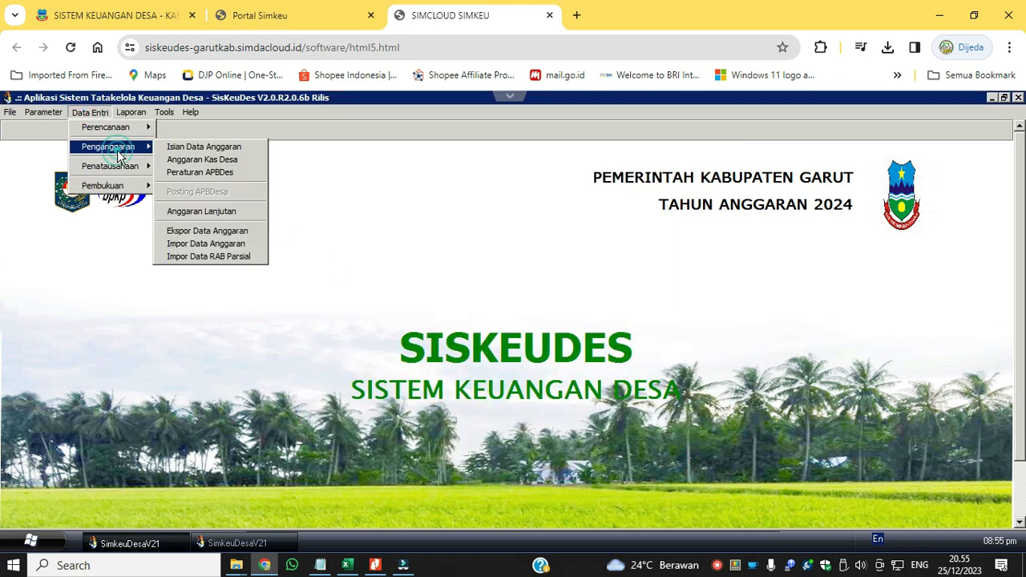
click(120, 151)
click(192, 147)
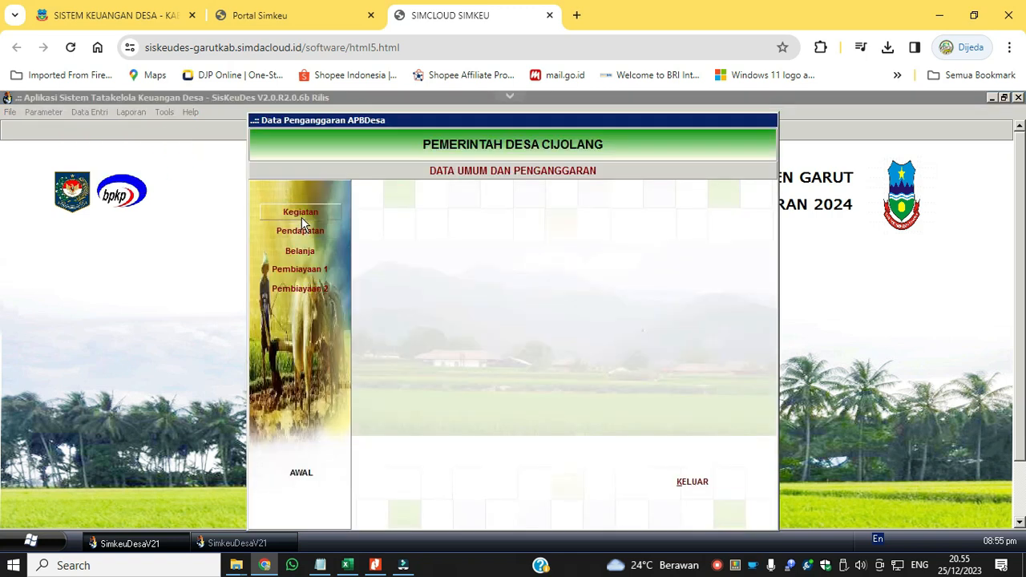
double_click(591, 260)
double_click(516, 225)
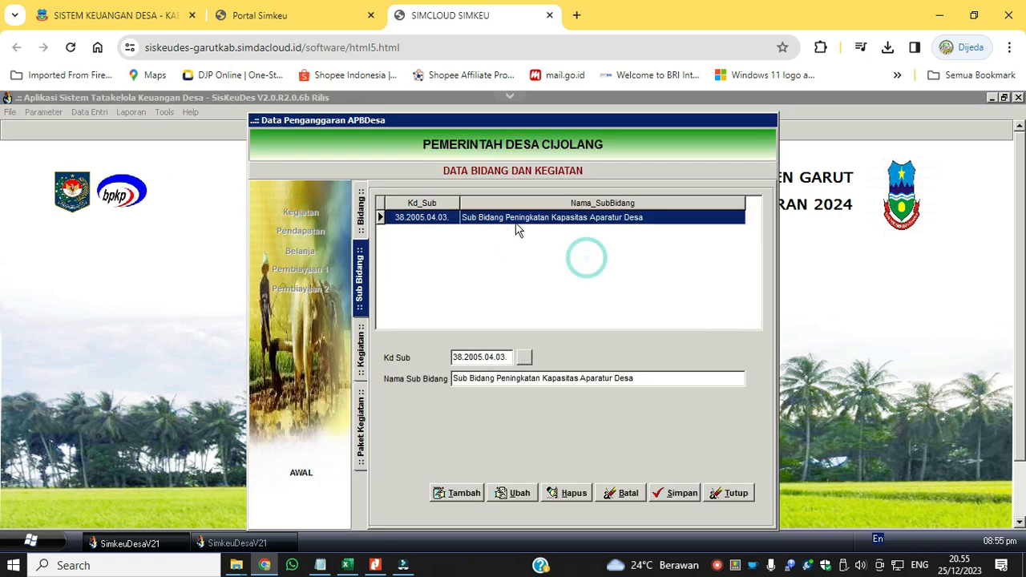
Edit the Peningkatan Kapatitas Perangkat Desa activity, setting Lokasi to Desa Cijolang and Waktu to 12 Bulan.
click(513, 493)
click(507, 366)
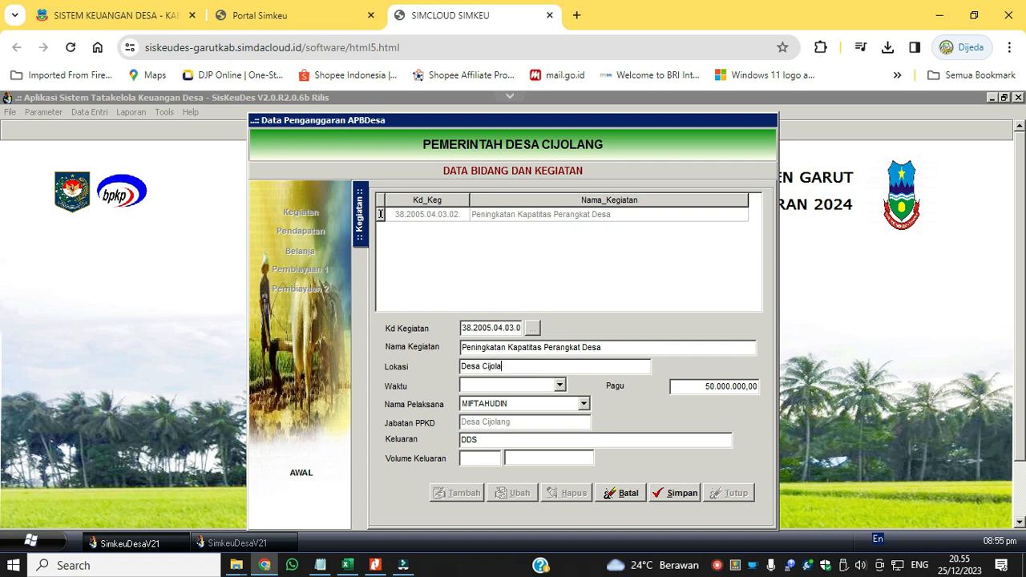
click(505, 386)
drag(561, 421, 561, 464)
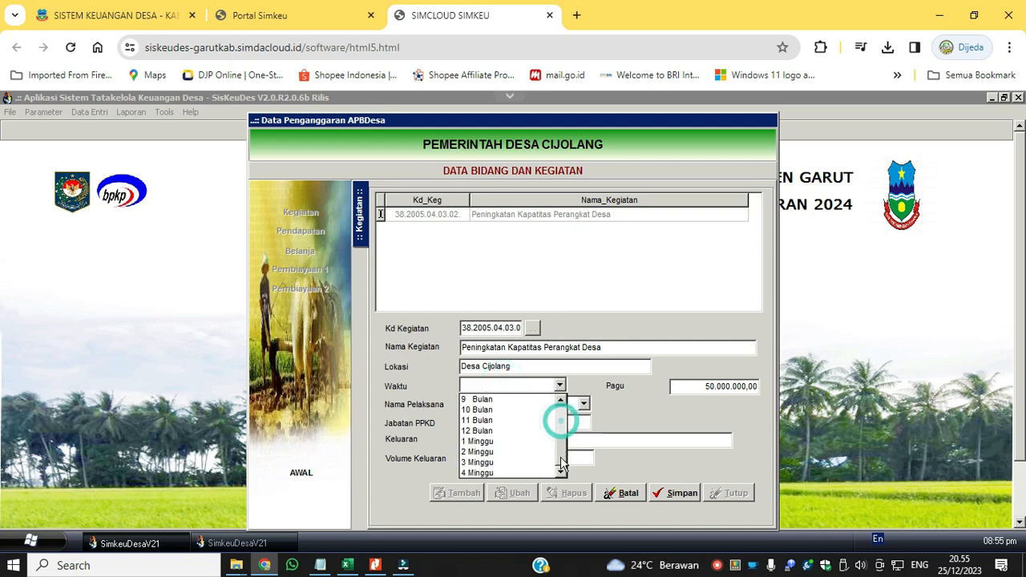
click(531, 431)
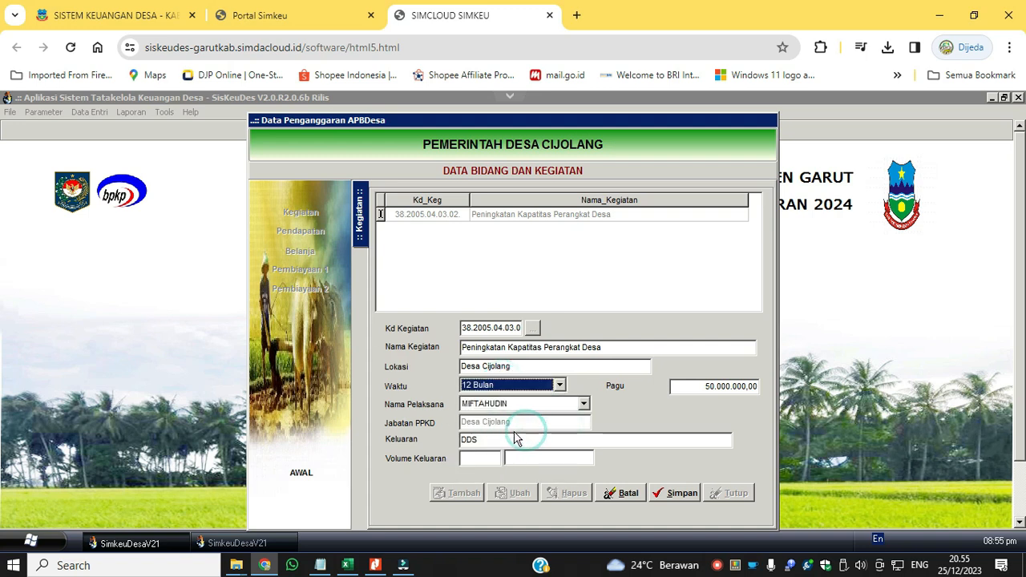
Set the activity's Keluaran to Peningkatan Kapatitas Perangkat Desa with a Volume Keluaran of 2 Paket, and save it.
click(615, 351)
key(ctrl+c)
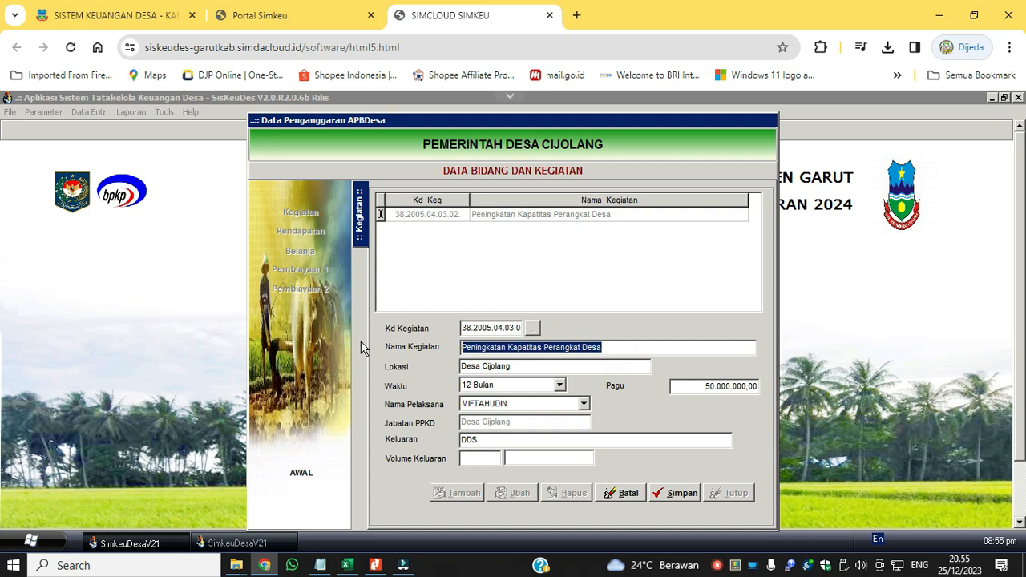
double_click(489, 440)
key(ctrl+v)
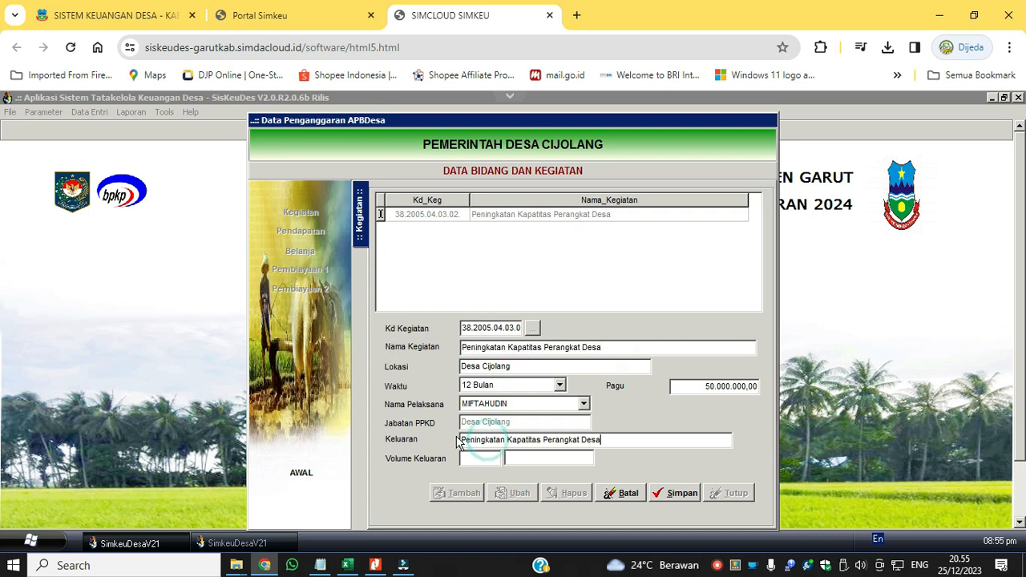
text(N)
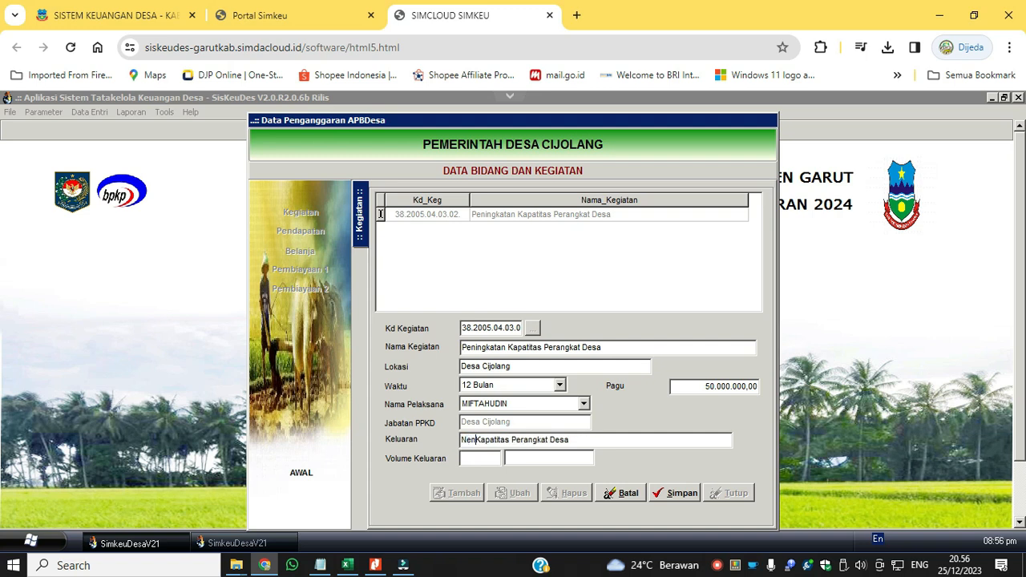
drag(331, 427, 304, 429)
key(ctrl+v)
click(490, 464)
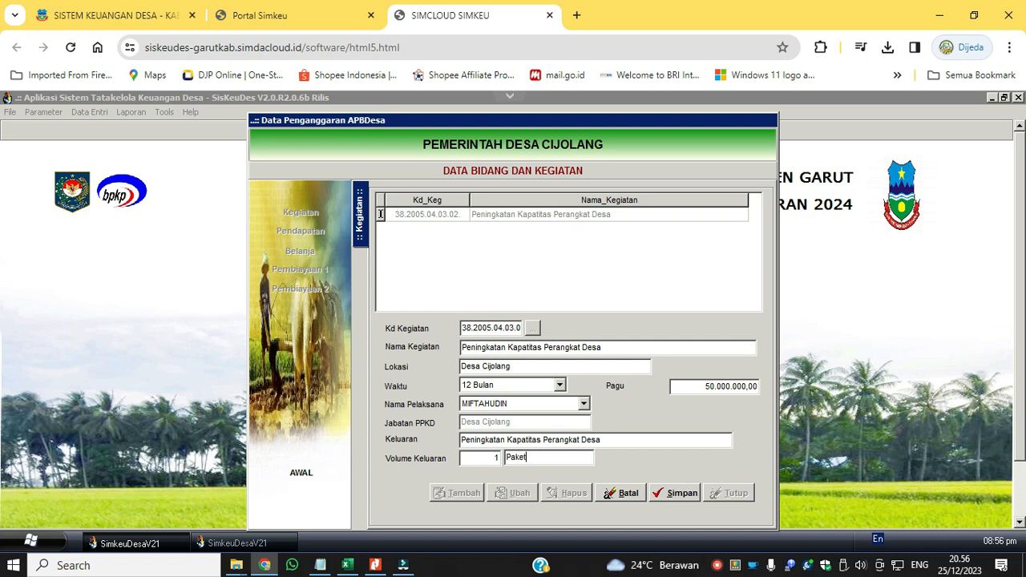
text(2)
click(674, 495)
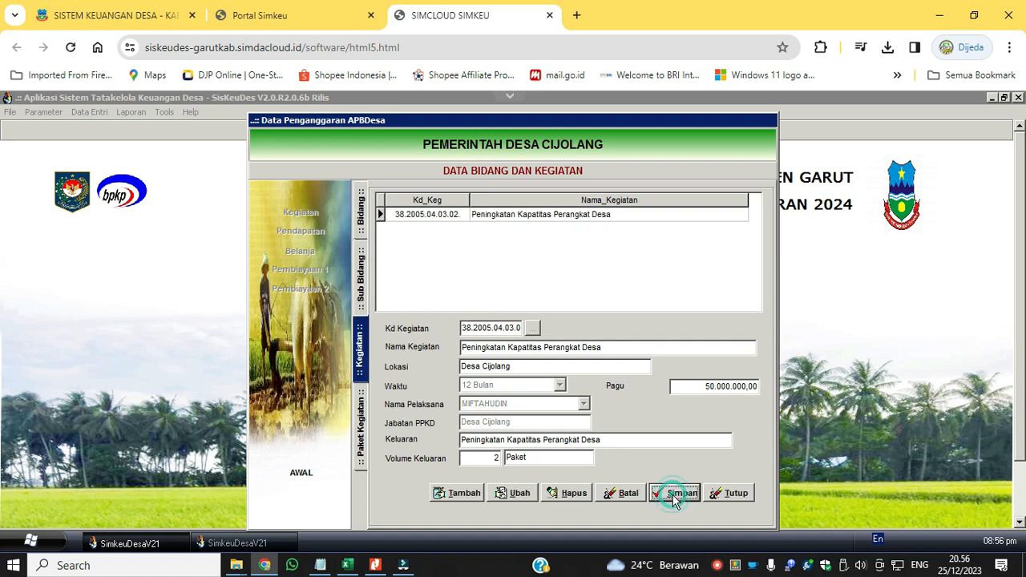
Reselect the Kasi Pemerintahan official as the activity's Nama Pelaksana and save the activity.
click(517, 494)
click(533, 404)
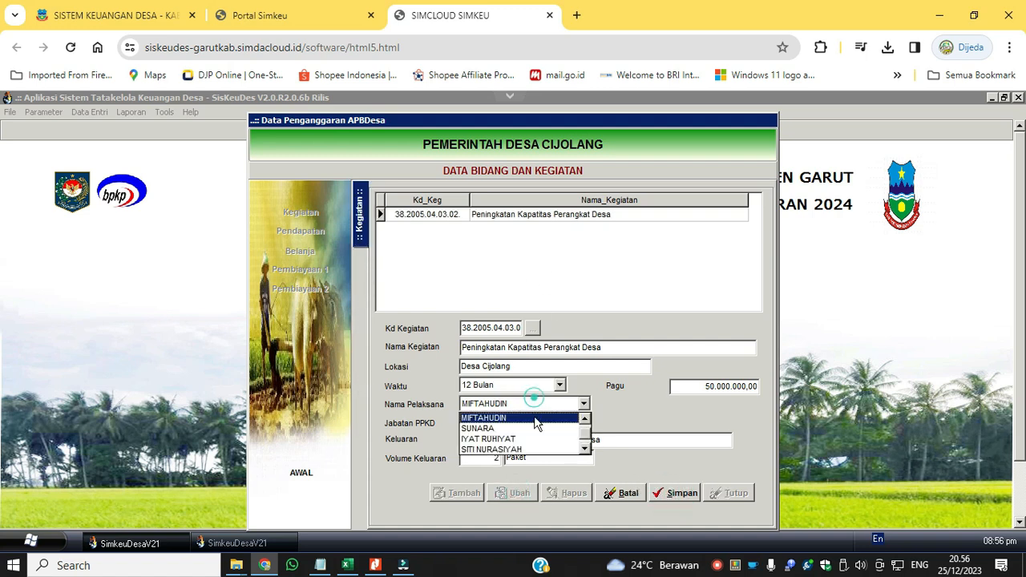
click(534, 416)
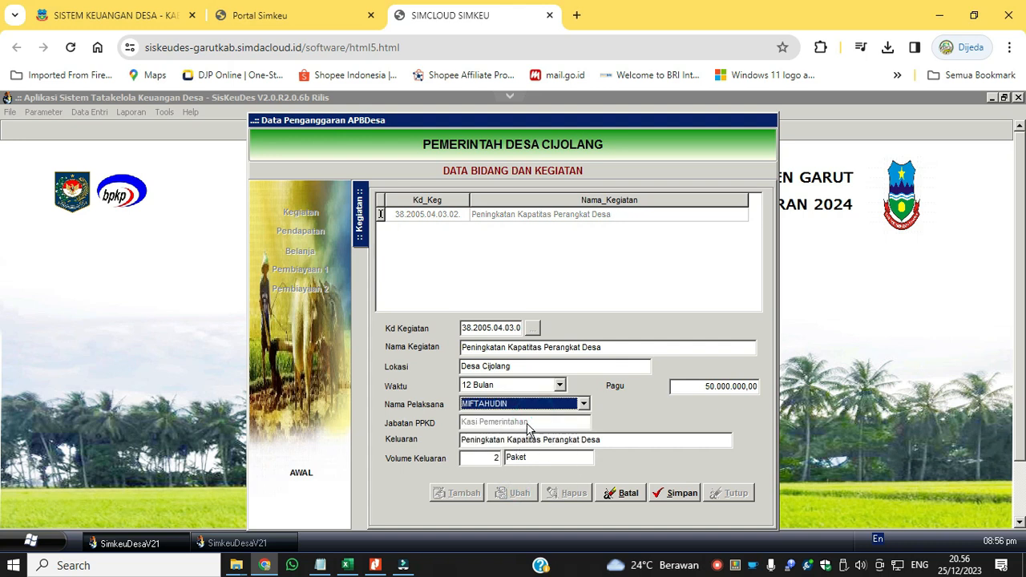
click(654, 497)
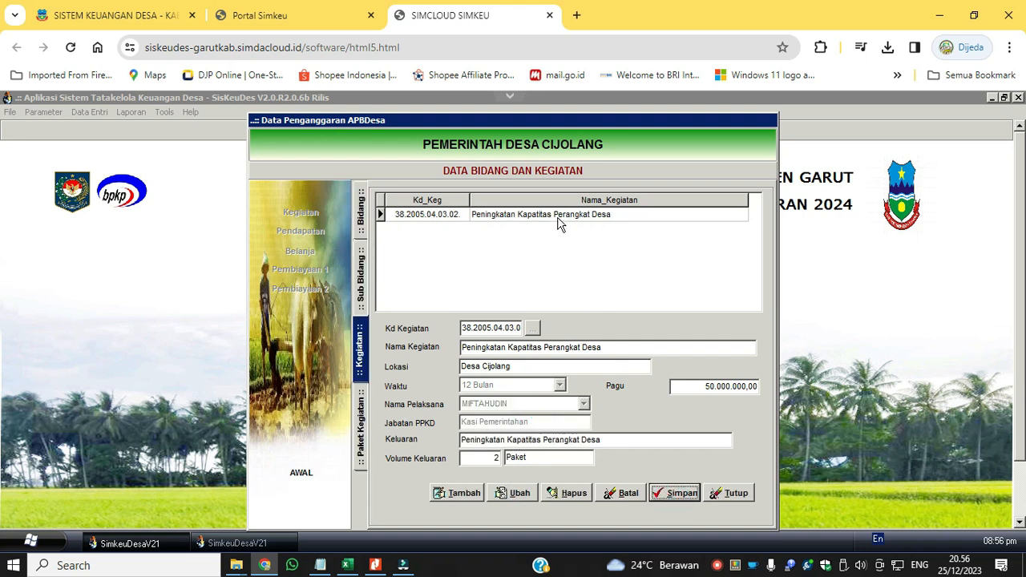
Open the activity's package 01 for editing and remove the word BIMTEK from its package name.
double_click(557, 215)
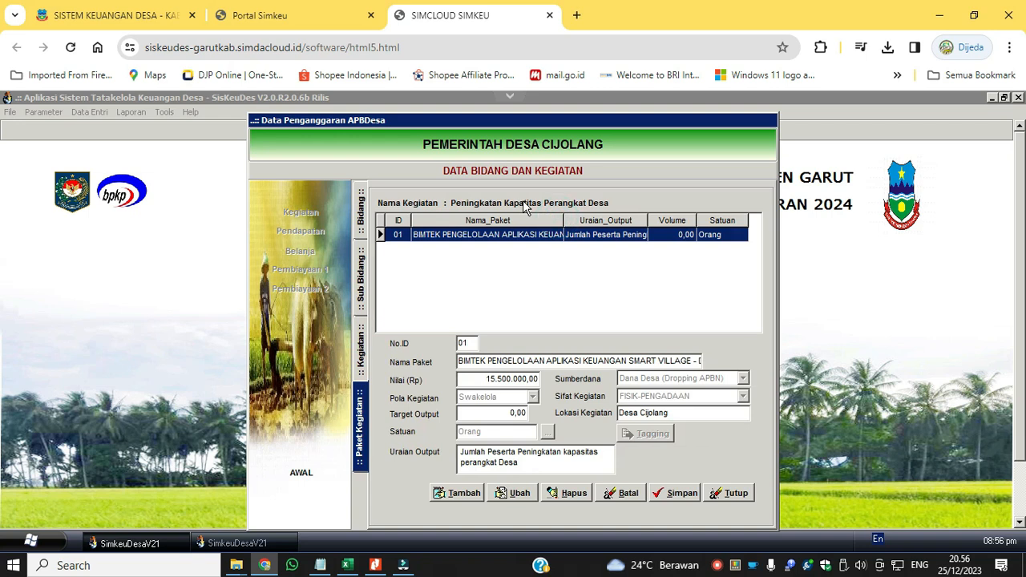
click(519, 495)
click(518, 343)
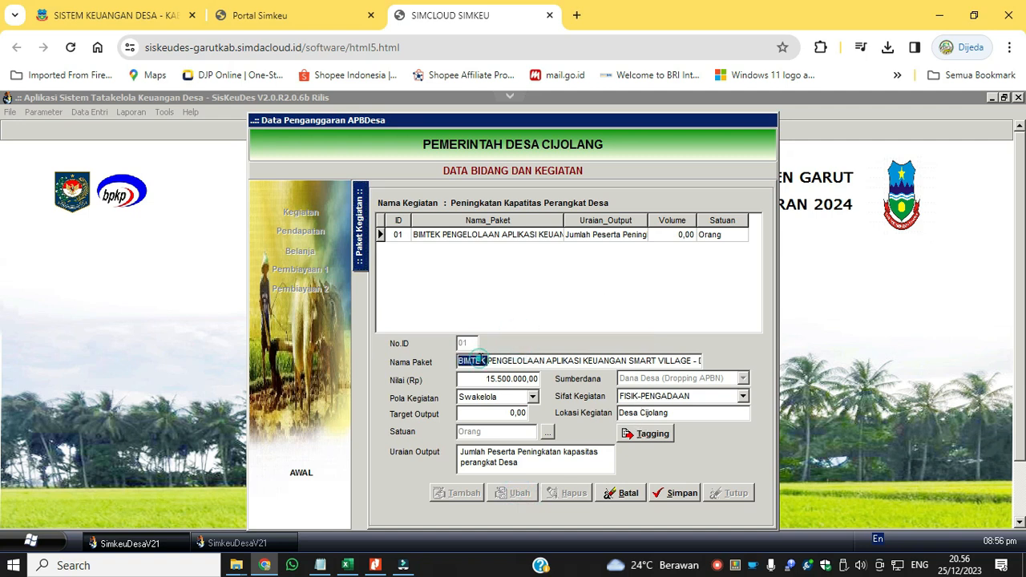
key(BackSpace)
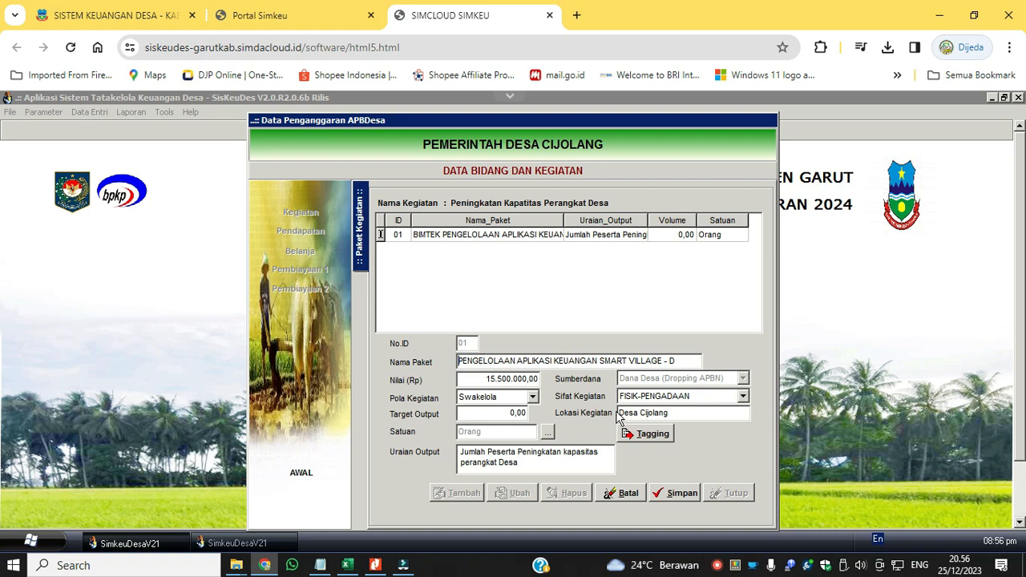
Tag package 01 as 08 Penanganan Inflasi Desa and save the tagging.
click(653, 434)
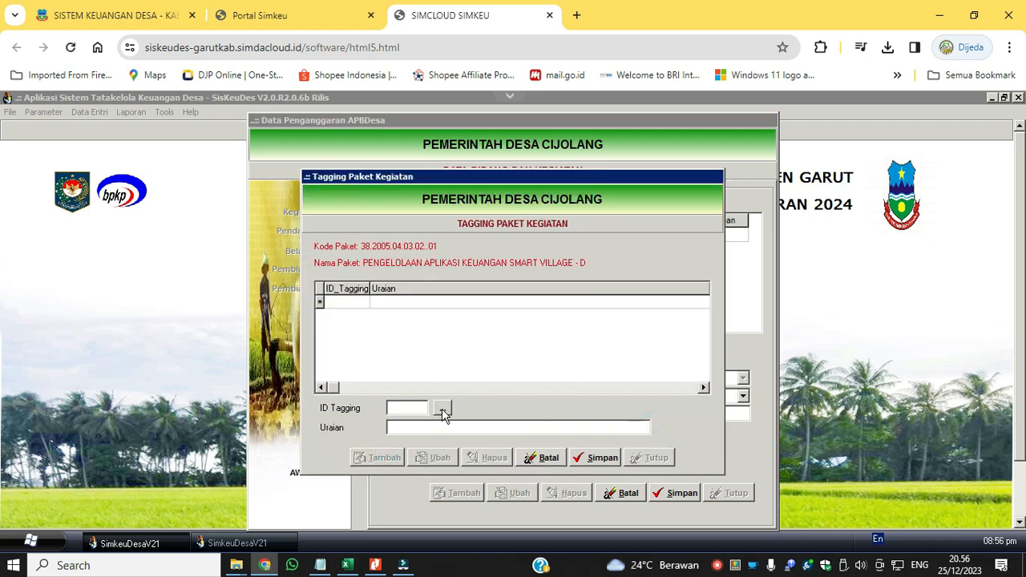
click(511, 394)
click(700, 397)
click(700, 397)
click(700, 397)
click(700, 397)
click(700, 397)
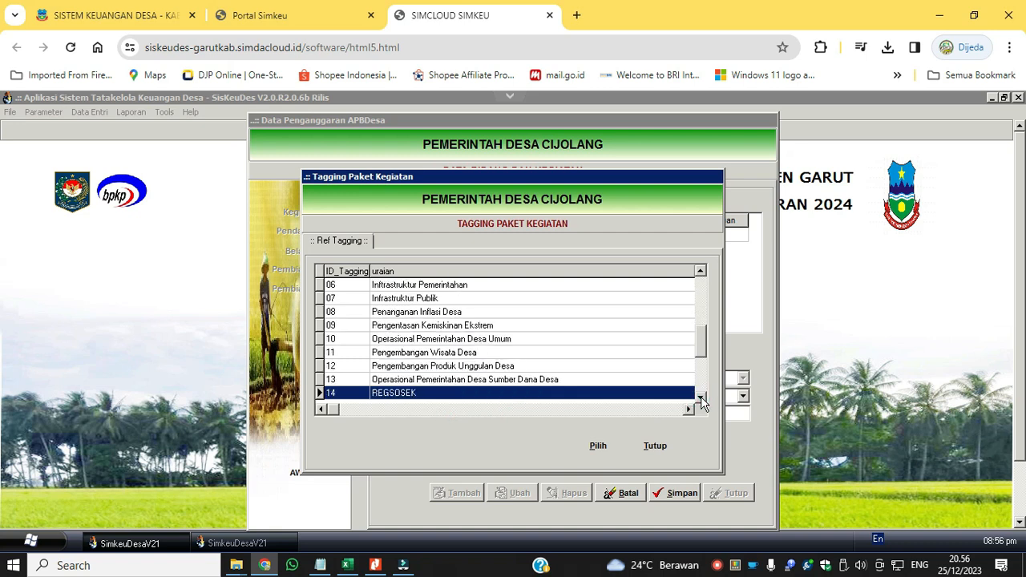
click(700, 397)
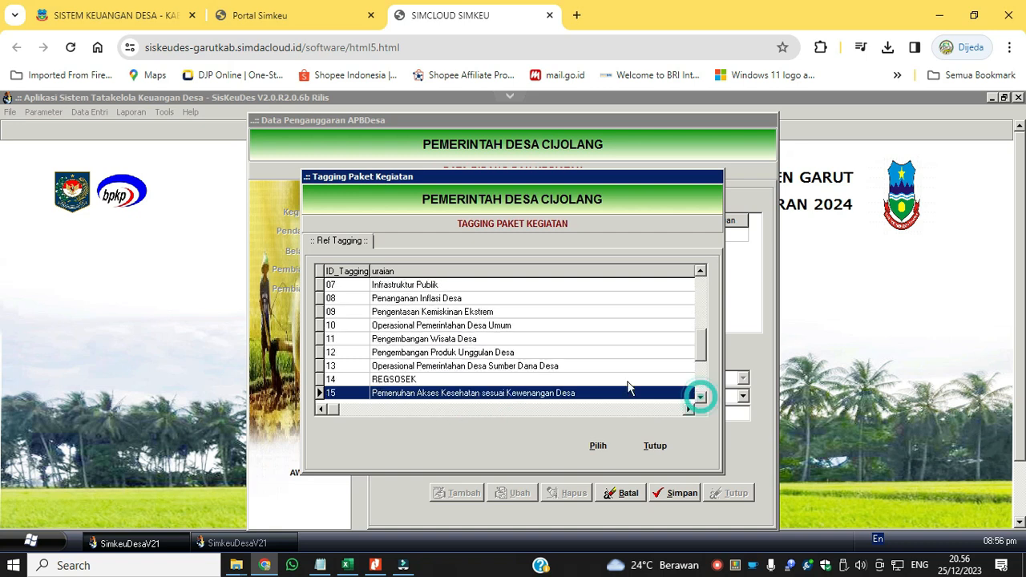
click(458, 298)
click(593, 439)
click(598, 465)
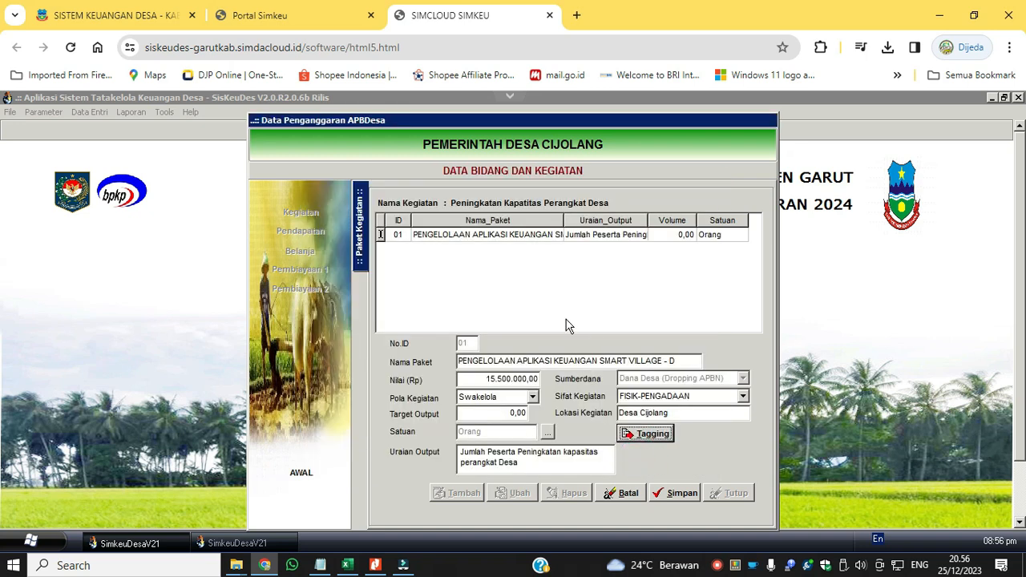
Complete the end of the package name as DDS, set Target Output to 1, and save the package.
click(678, 362)
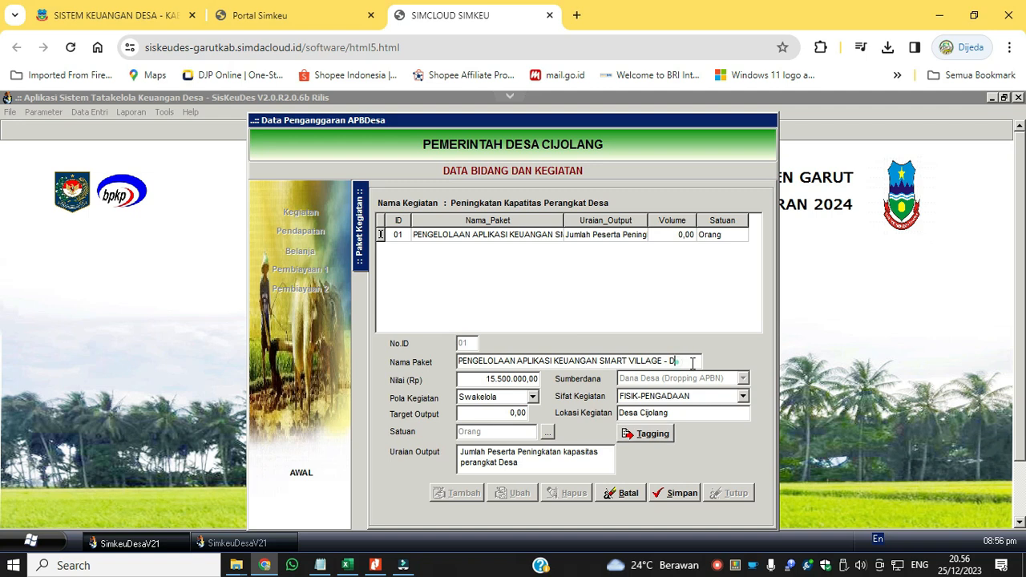
text(DS)
click(511, 416)
text(1)
click(676, 493)
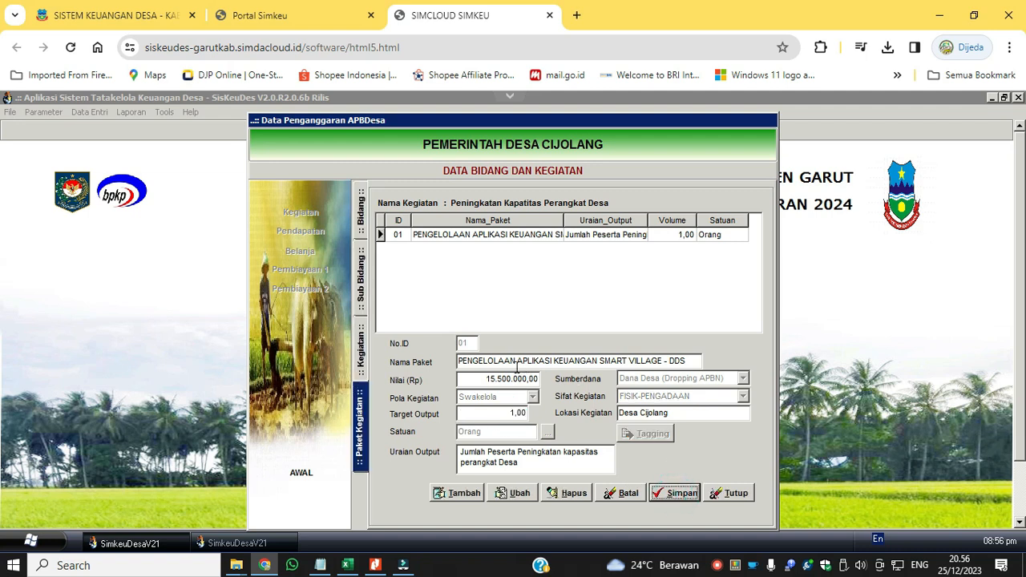
Review the activity and its sub-bidang, and close the bidang and activity data.
click(362, 371)
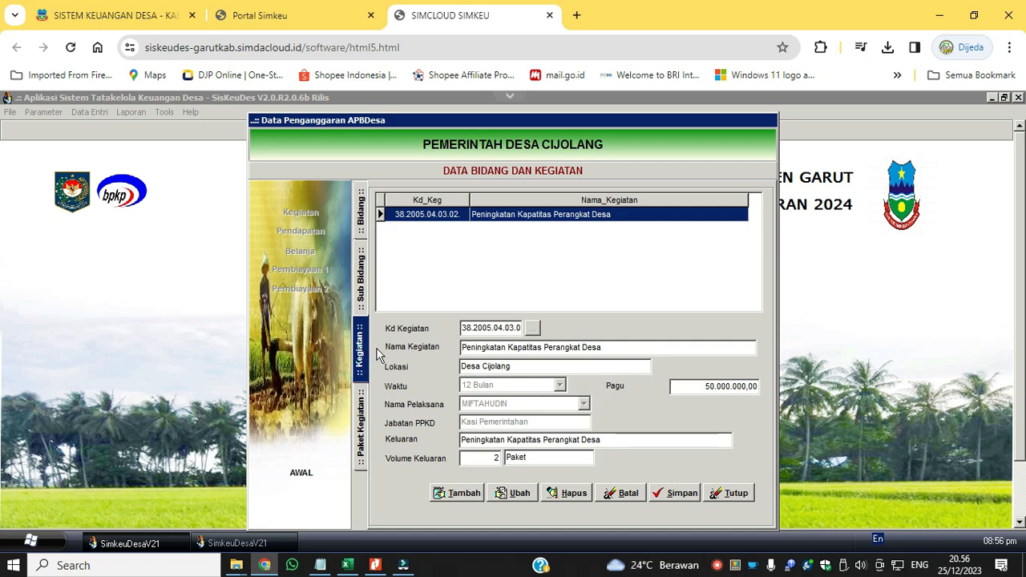
click(362, 290)
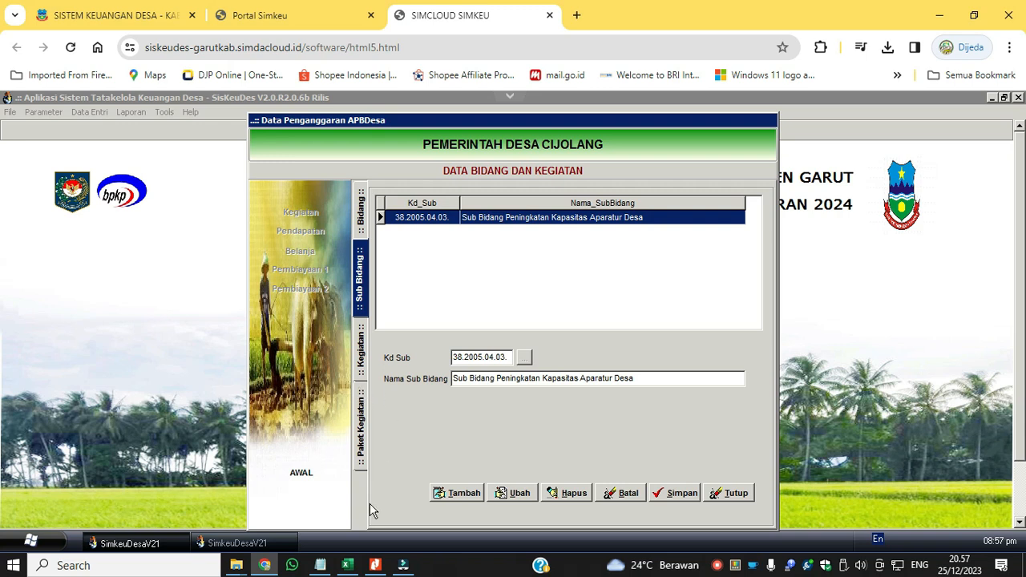
click(732, 501)
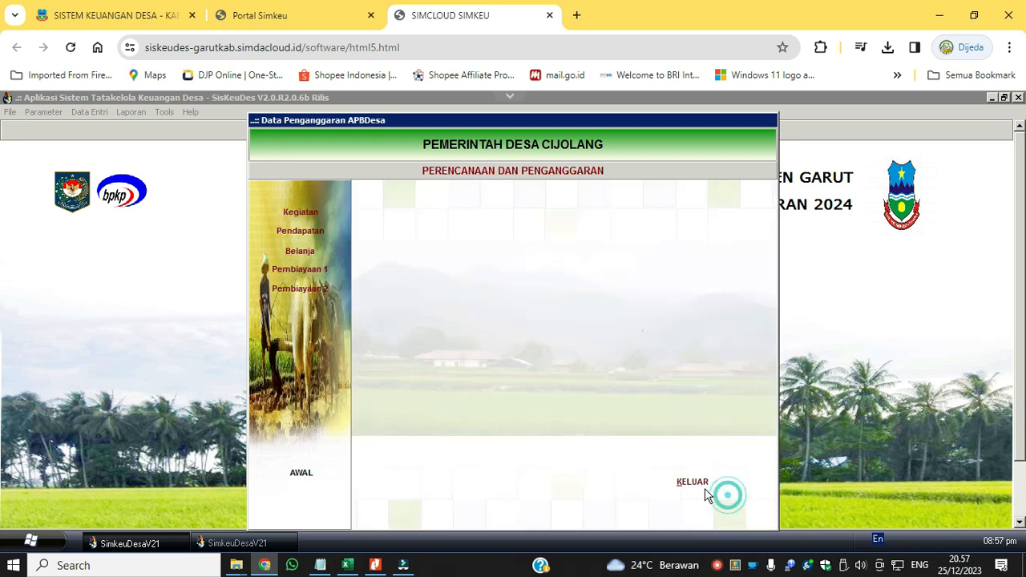
Exit the Data Penganggaran APBDesa window and return to the main Siskeudes screen.
click(718, 491)
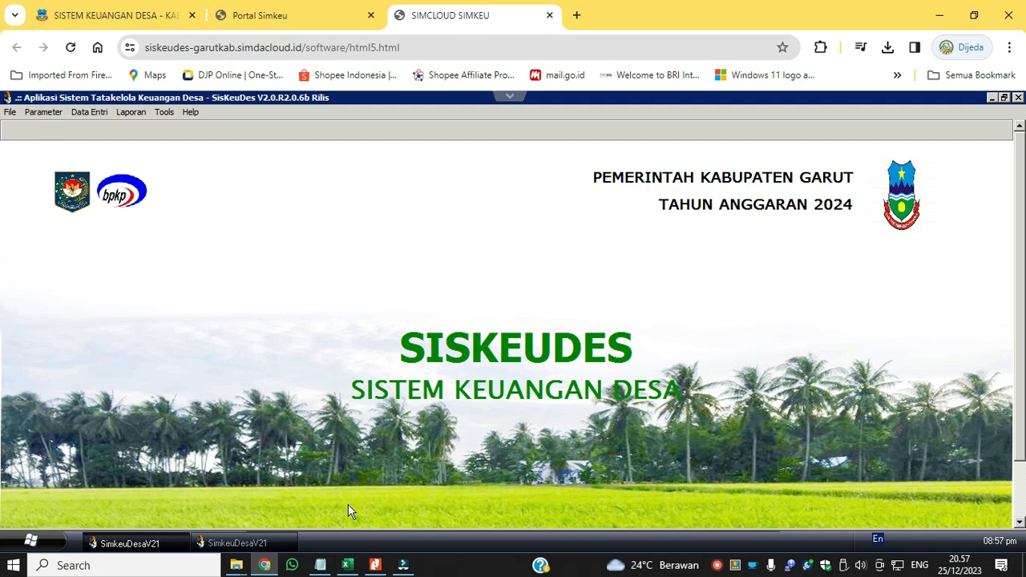
click(403, 566)
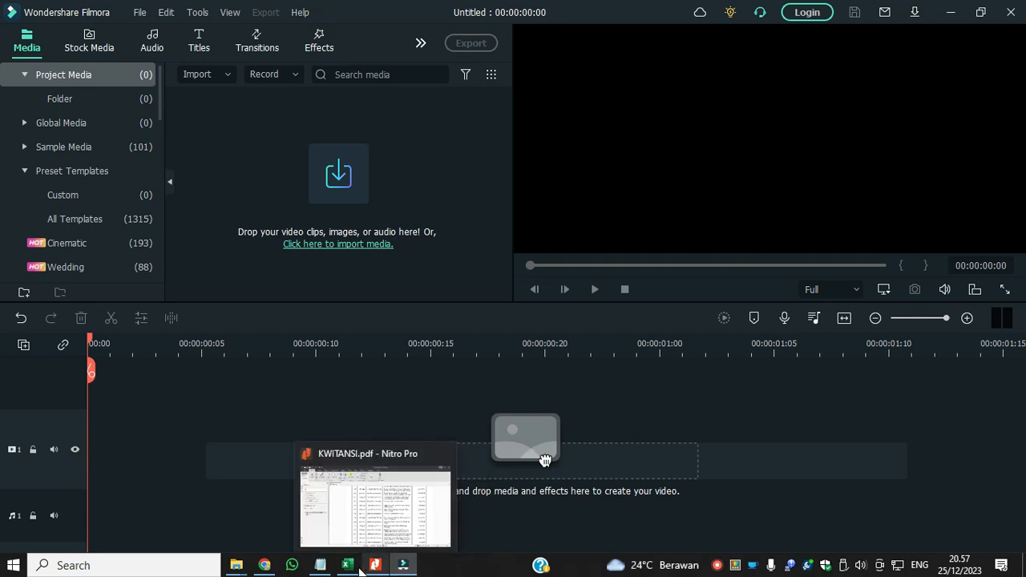
click(264, 565)
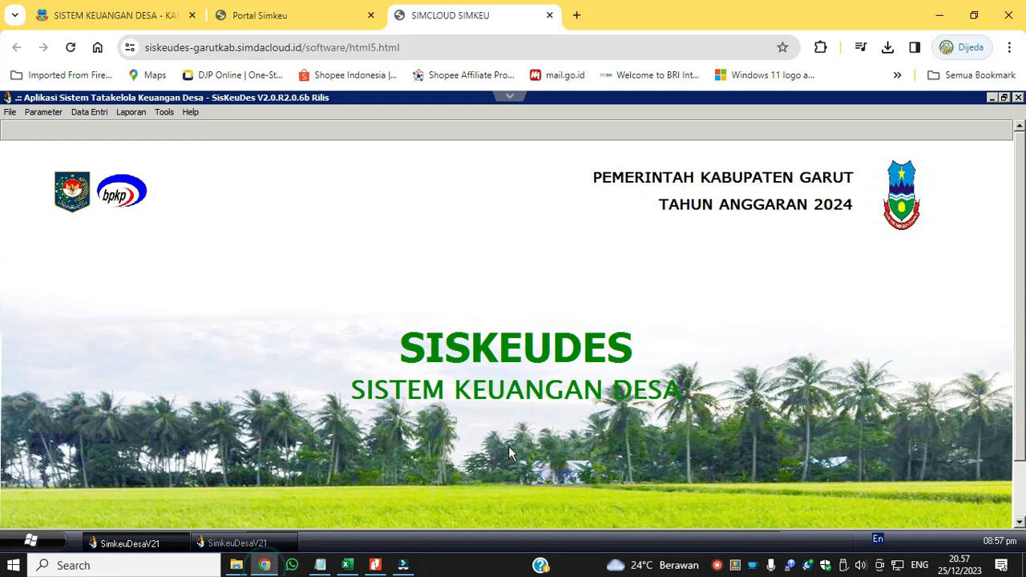
right_click(718, 565)
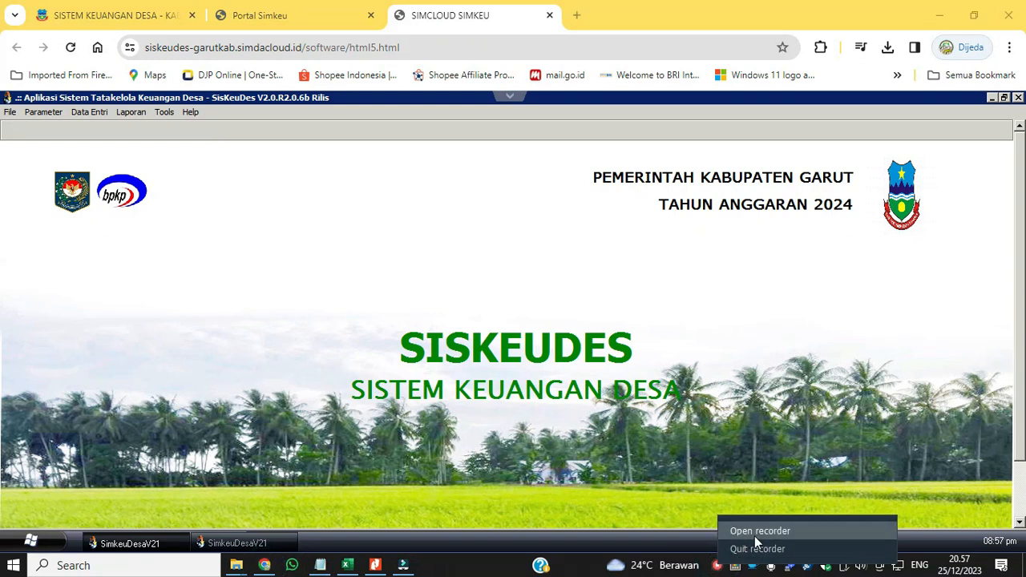
click(758, 532)
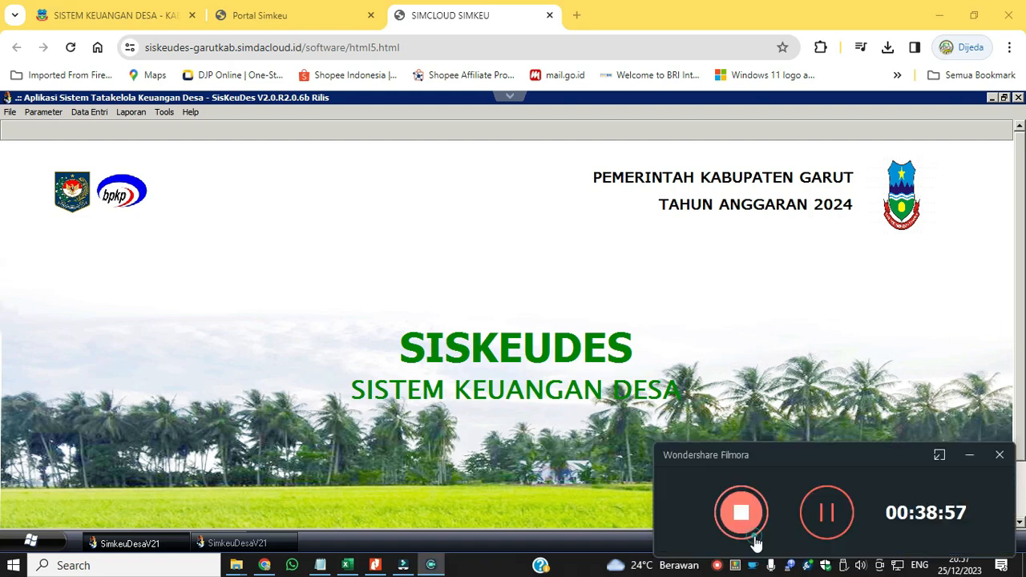
click(749, 530)
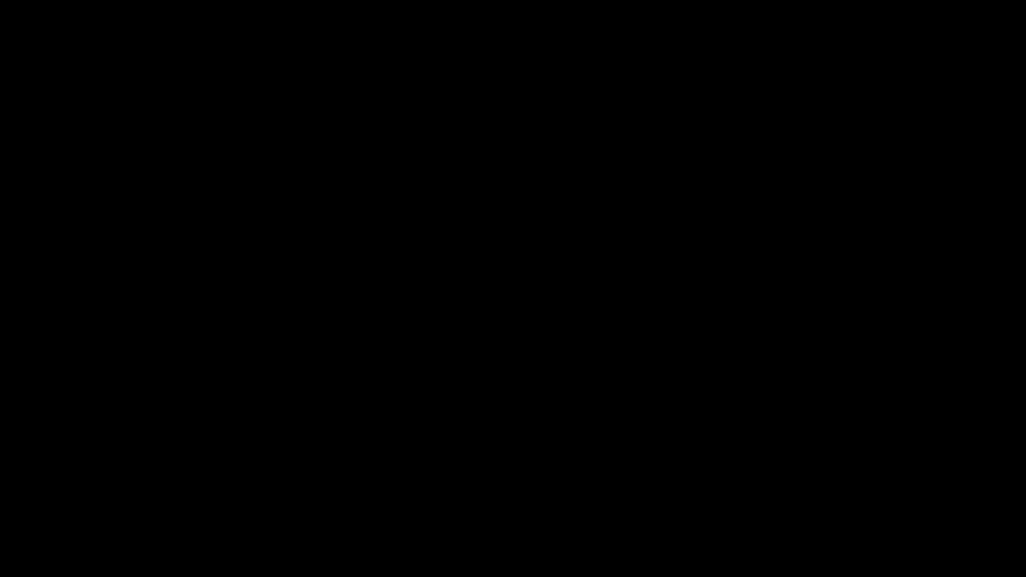